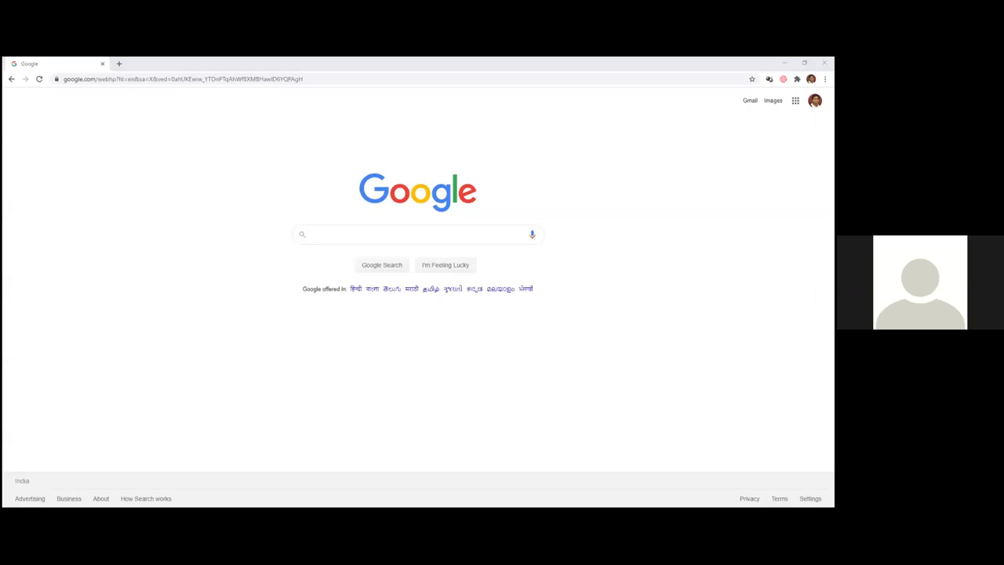
- Search Google for 'microsoft account' and open the 'Microsoft account | Sign In' result
click(173, 179)
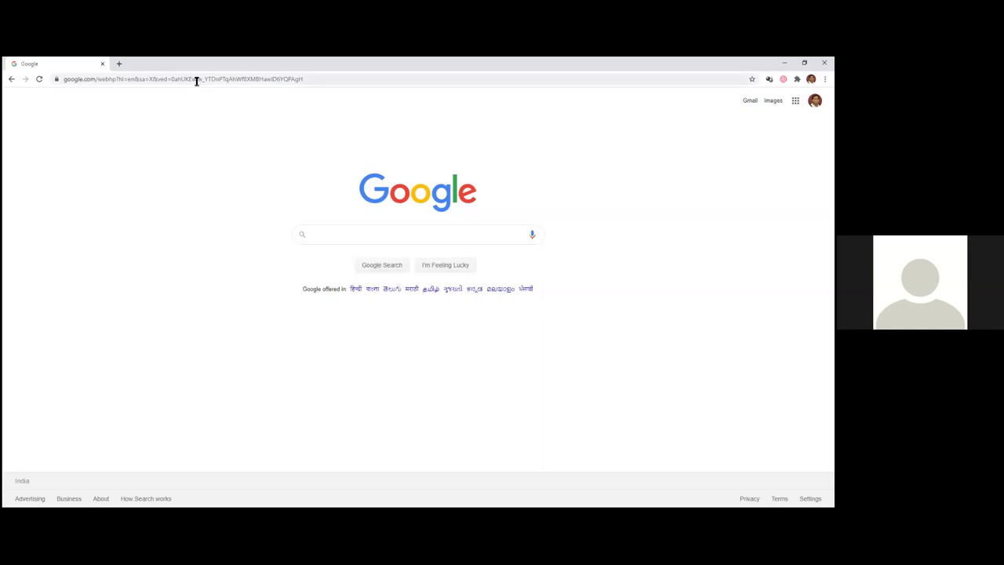
click(197, 80)
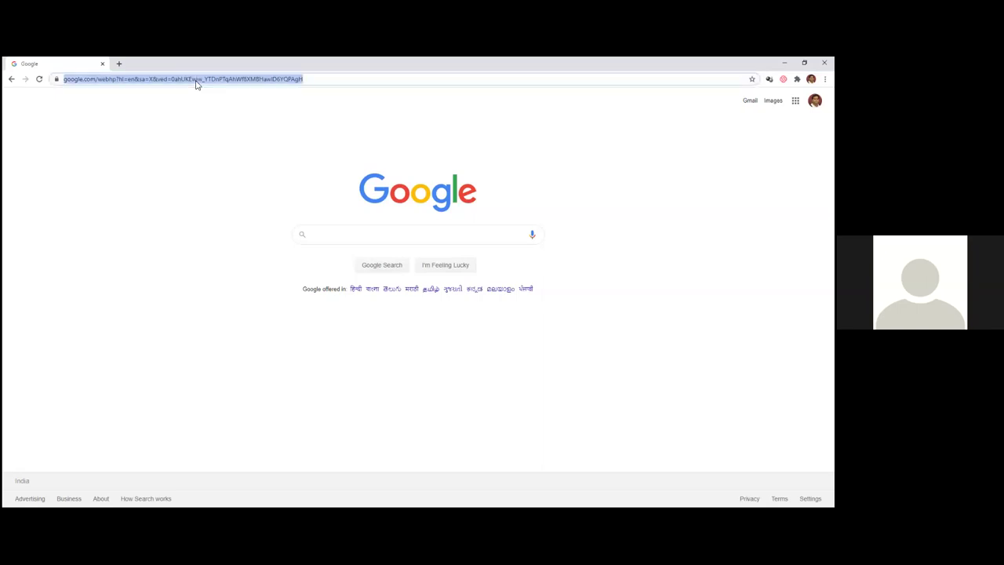
text(microsoft )
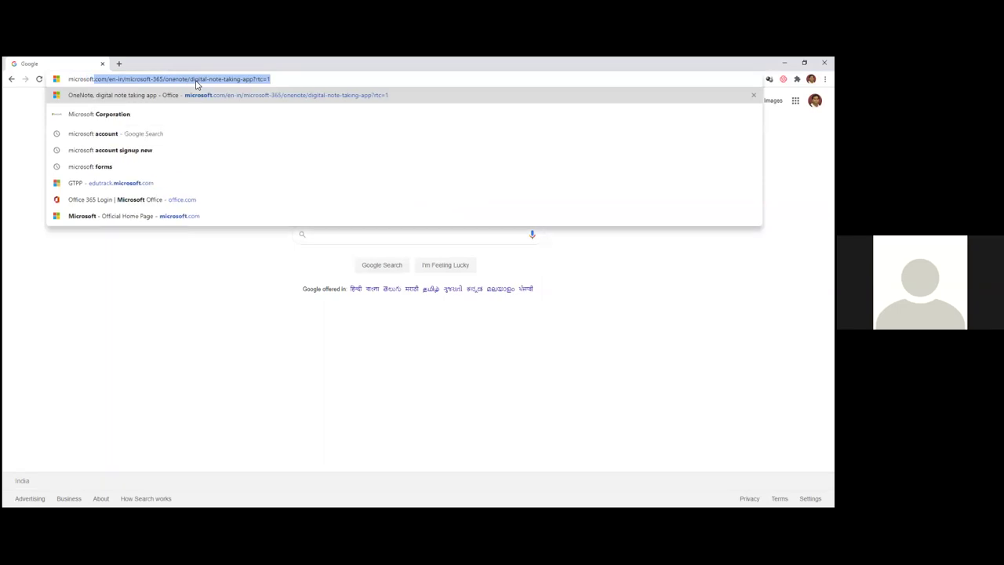
text(account)
key(Return)
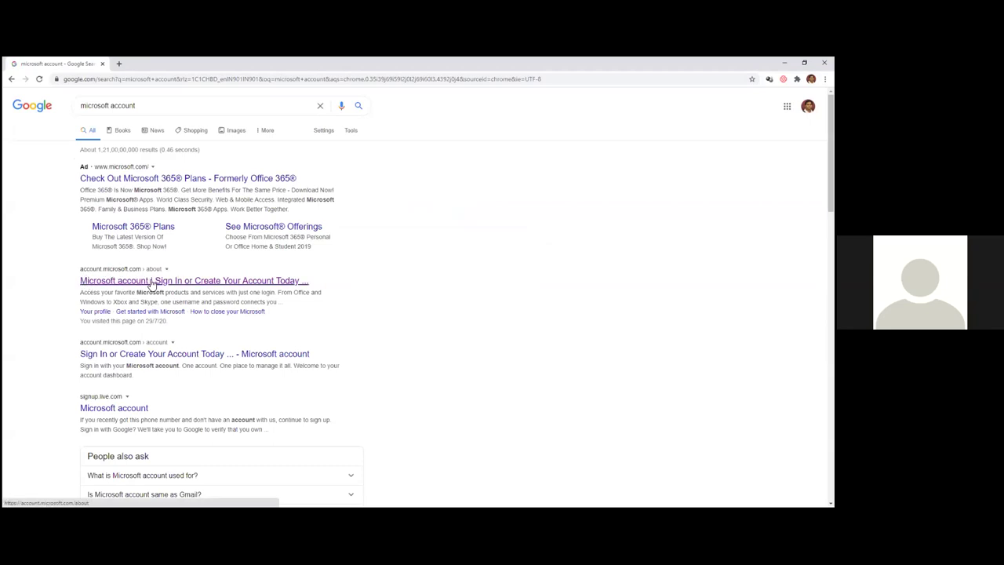
click(149, 281)
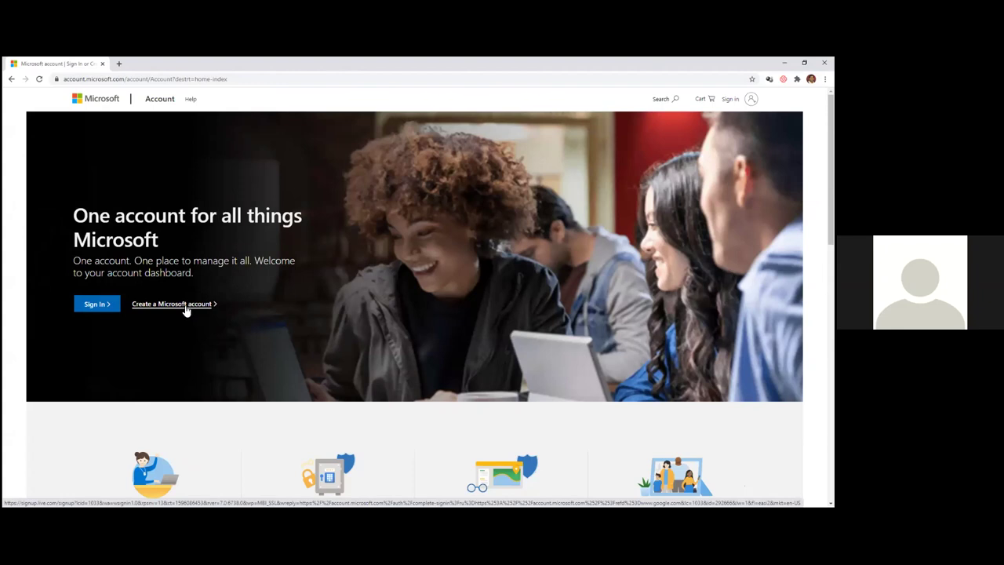
- Continue via Create a Microsoft account to the account home dashboard, then select the address bar
click(186, 309)
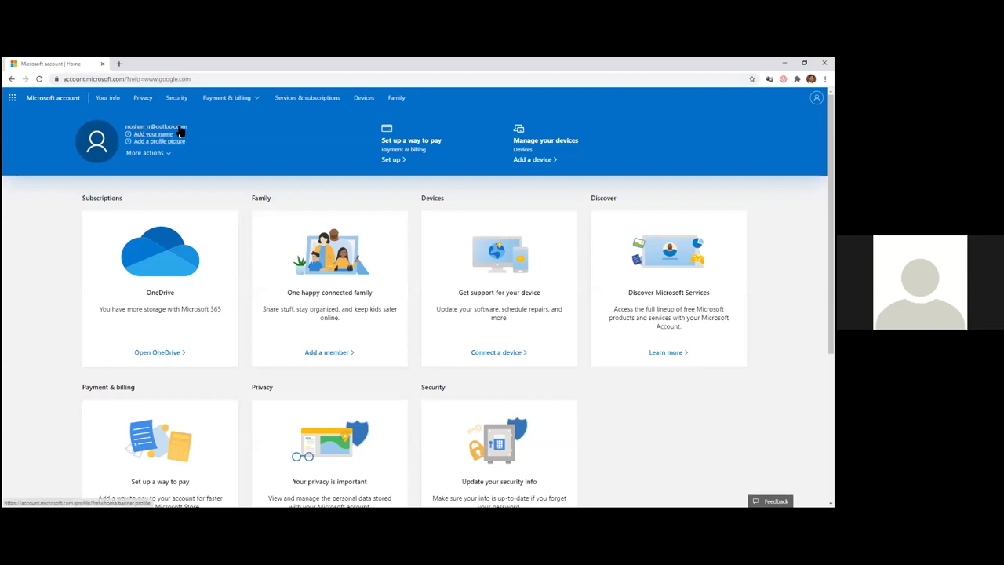
click(155, 79)
- Search Google for 'office 365' and open the 'Office 365 Login | Microsoft Office' result
text(off)
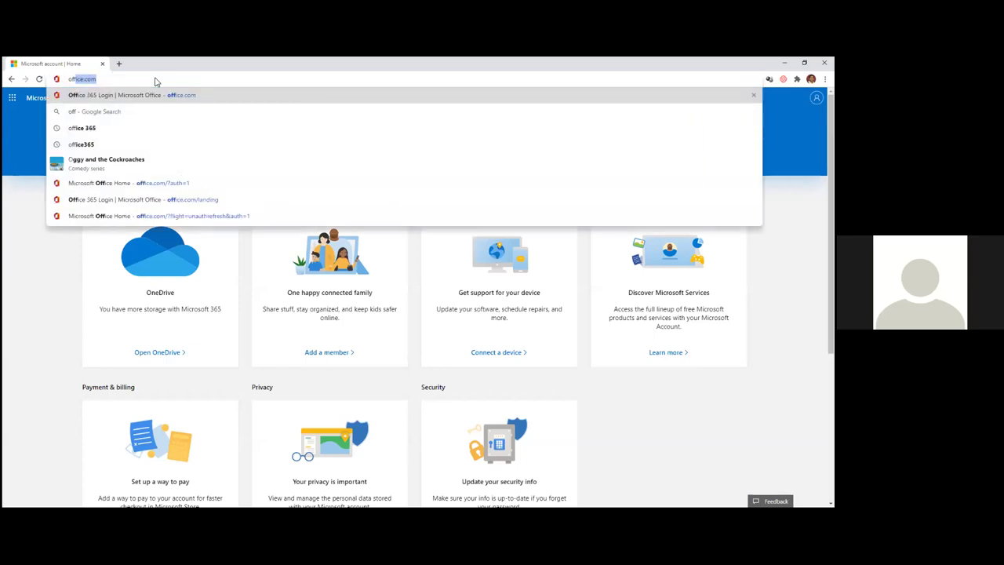
text(ice 365)
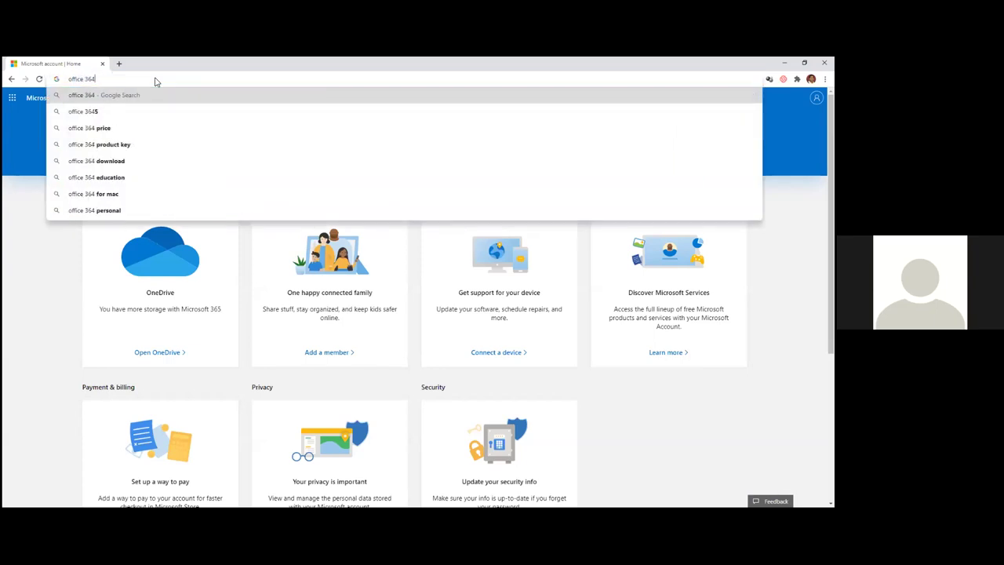
key(Return)
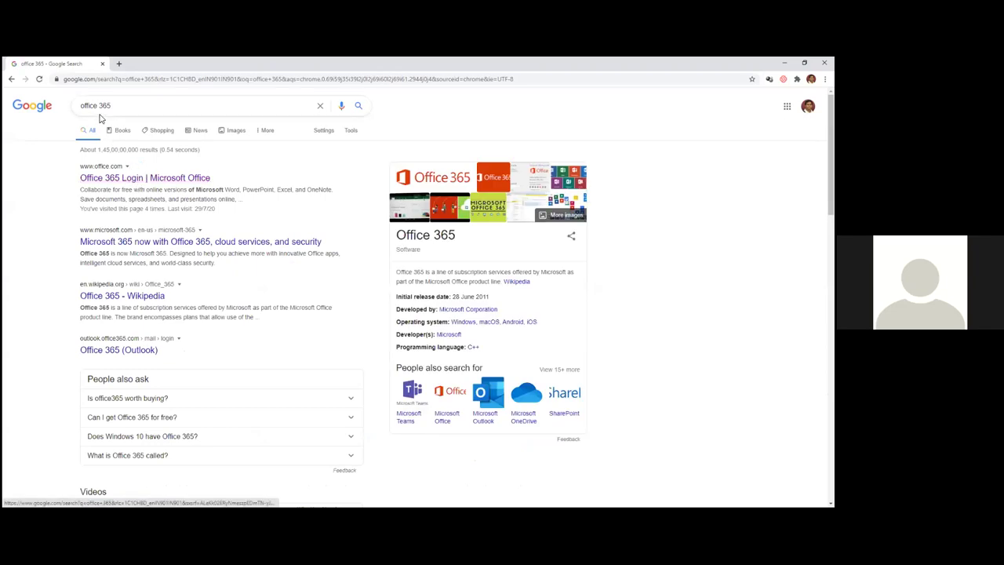
click(130, 180)
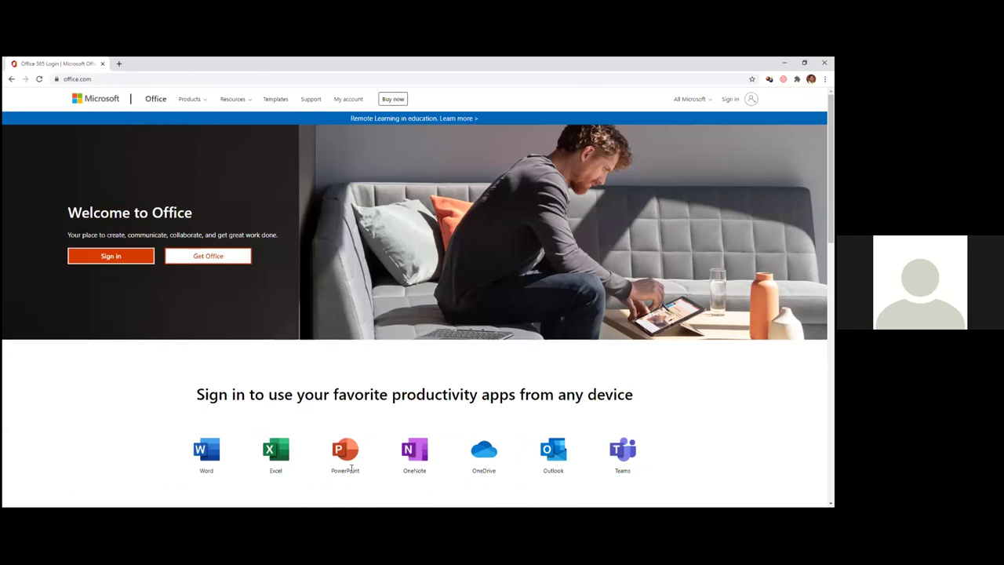
- Sign in to office.com with another account by pasting its e-mail, staying signed in
click(114, 258)
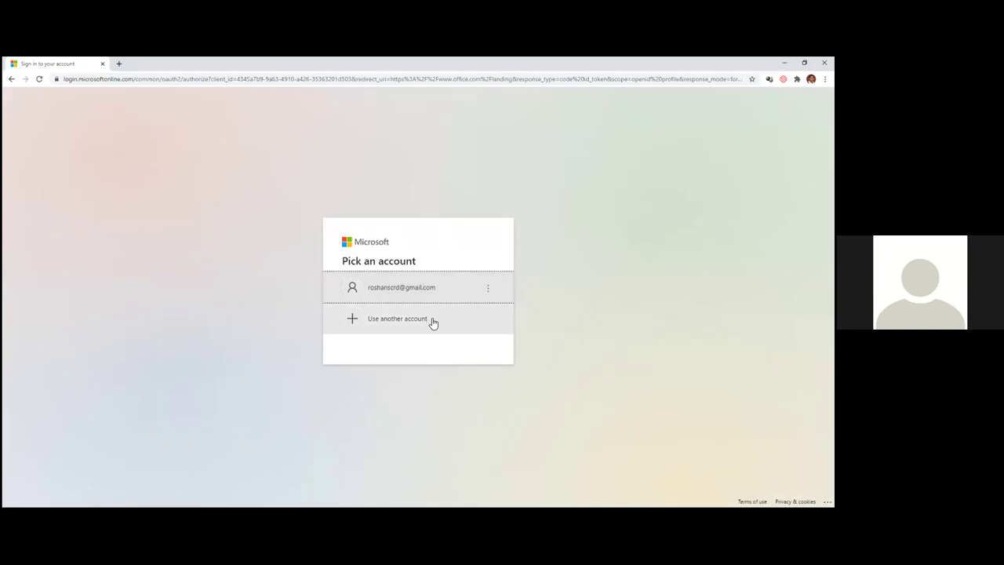
click(410, 322)
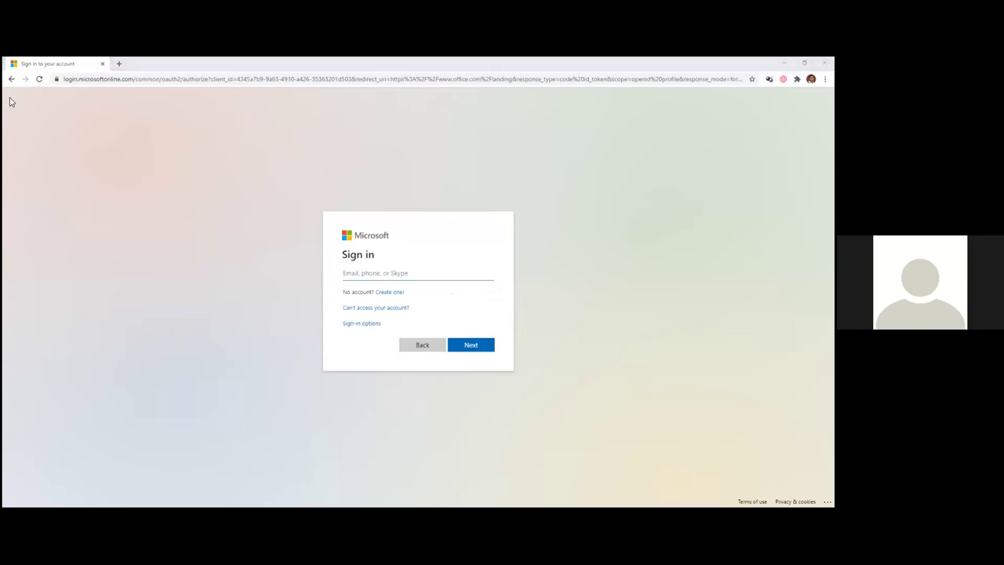
click(354, 234)
key(ctrl+v)
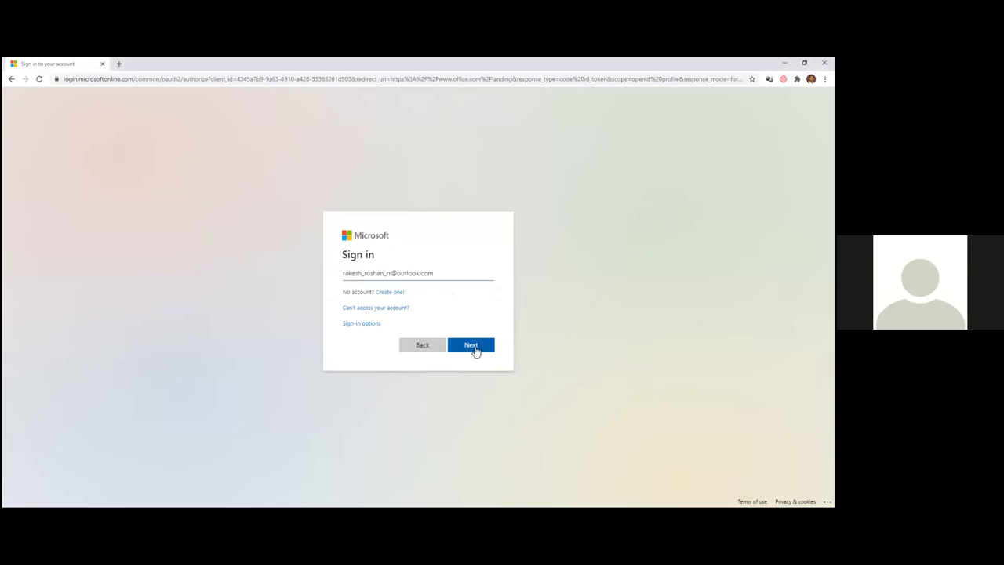
click(470, 346)
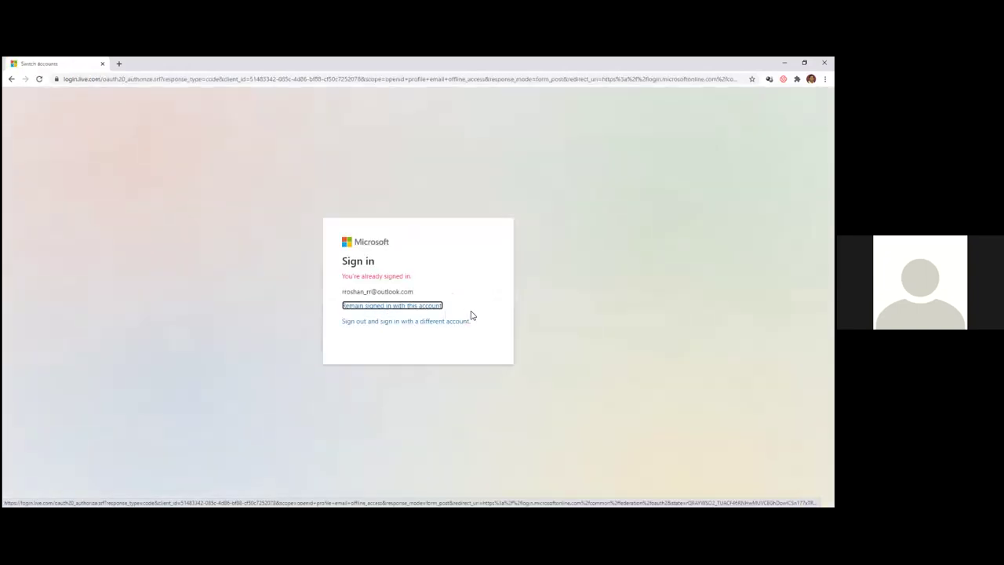
click(402, 305)
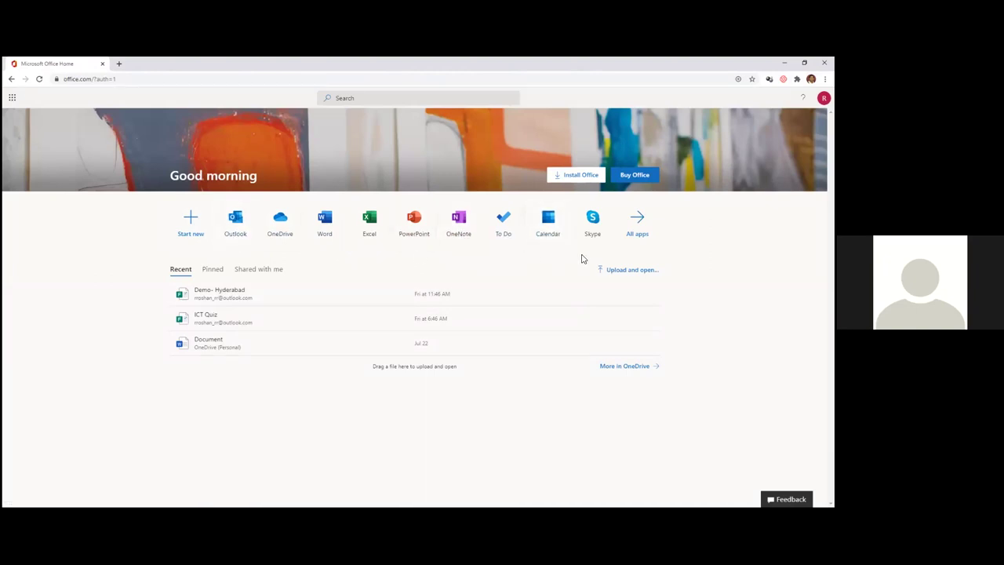
- Create a new blank PowerPoint presentation and add a second slide from the thumbnail's New Slide
click(414, 231)
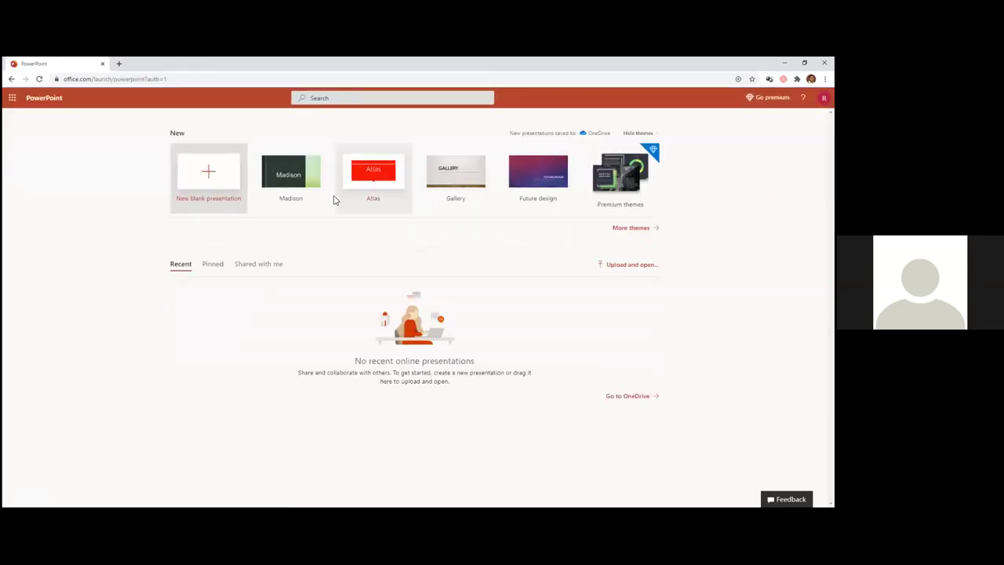
click(220, 182)
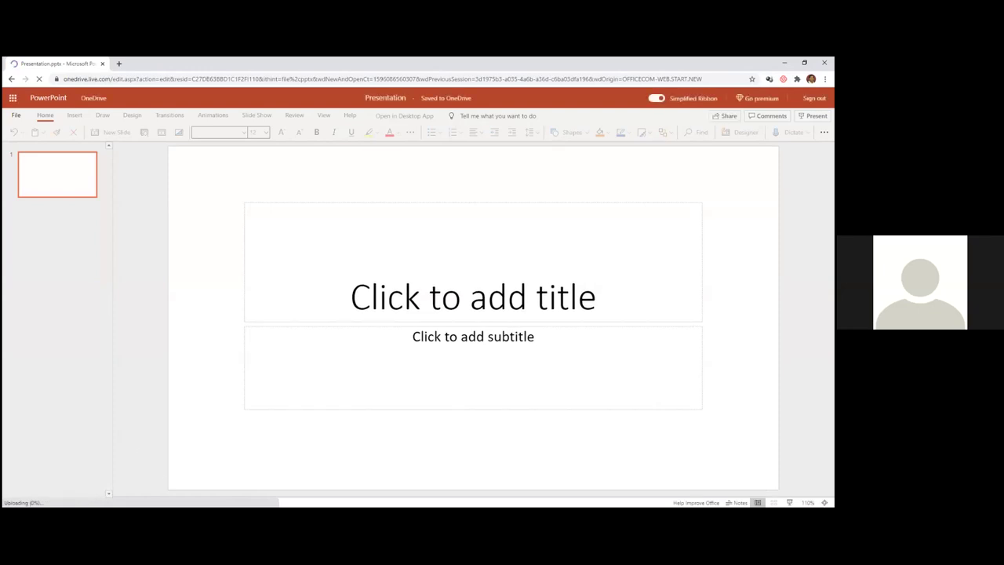
right_click(45, 162)
click(78, 199)
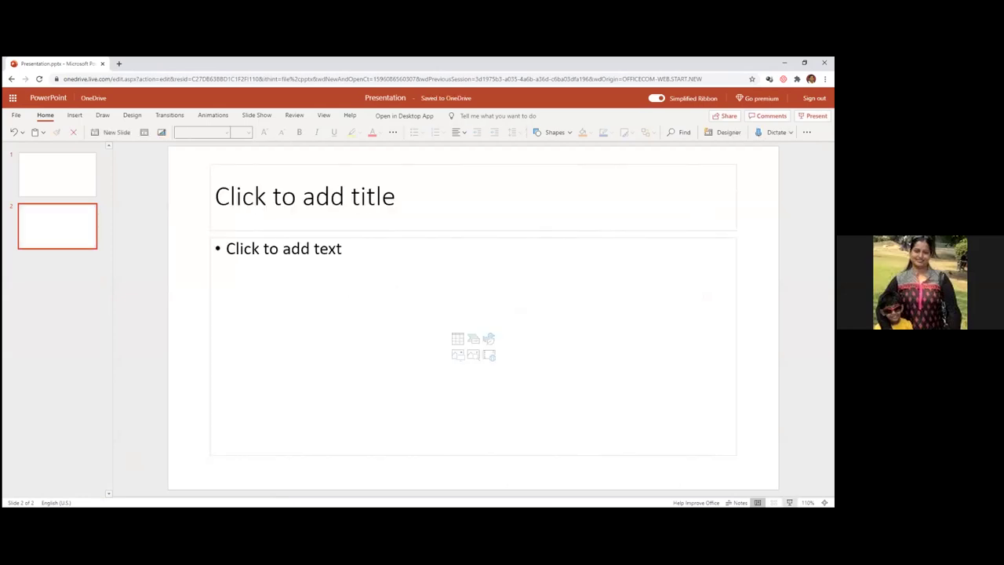
key(ctrl+F5)
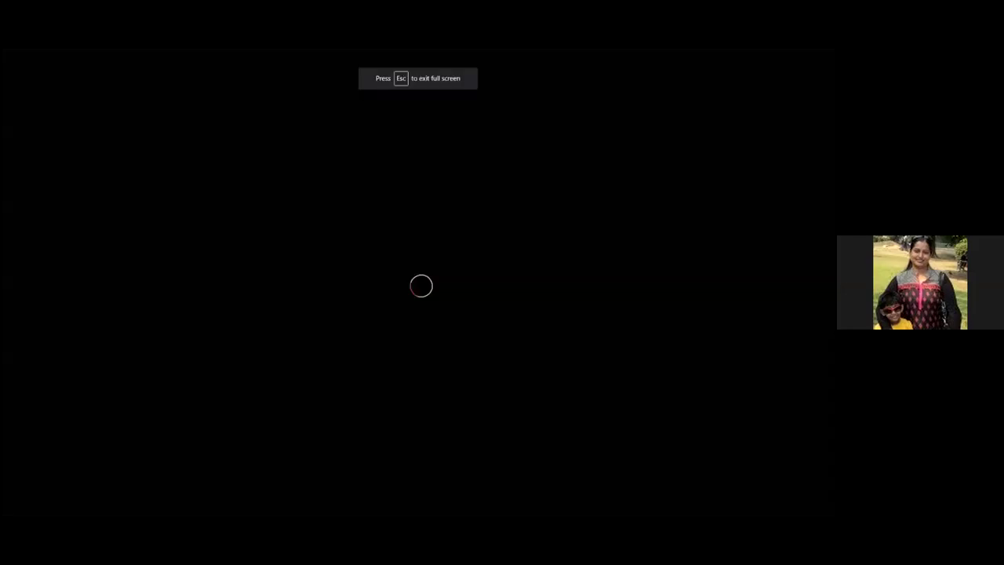
click(67, 504)
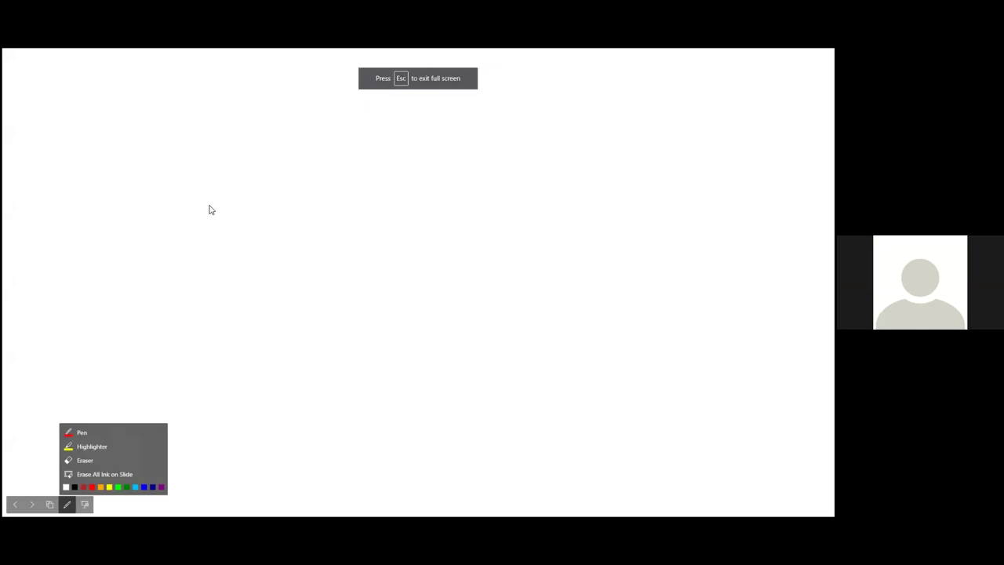
click(84, 436)
mouse_move(372, 186)
mouse_down()
mouse_move(440, 202)
mouse_move(522, 202)
mouse_move(608, 251)
mouse_move(459, 99)
mouse_move(322, 143)
mouse_move(239, 236)
mouse_move(297, 363)
mouse_move(392, 380)
mouse_move(557, 375)
mouse_up()
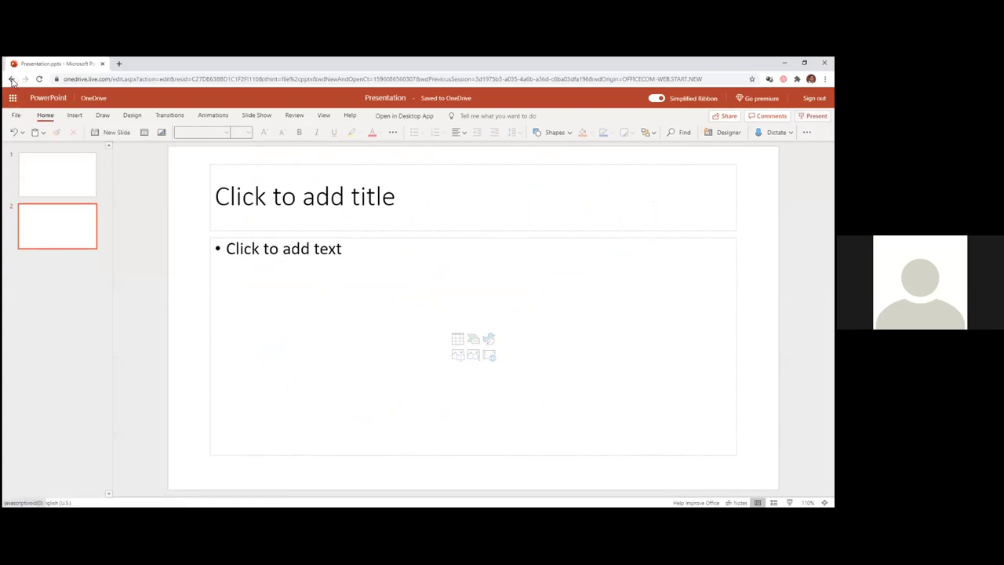
- Go back to the PowerPoint start page and reopen the recent two-slide Presentation file
click(12, 80)
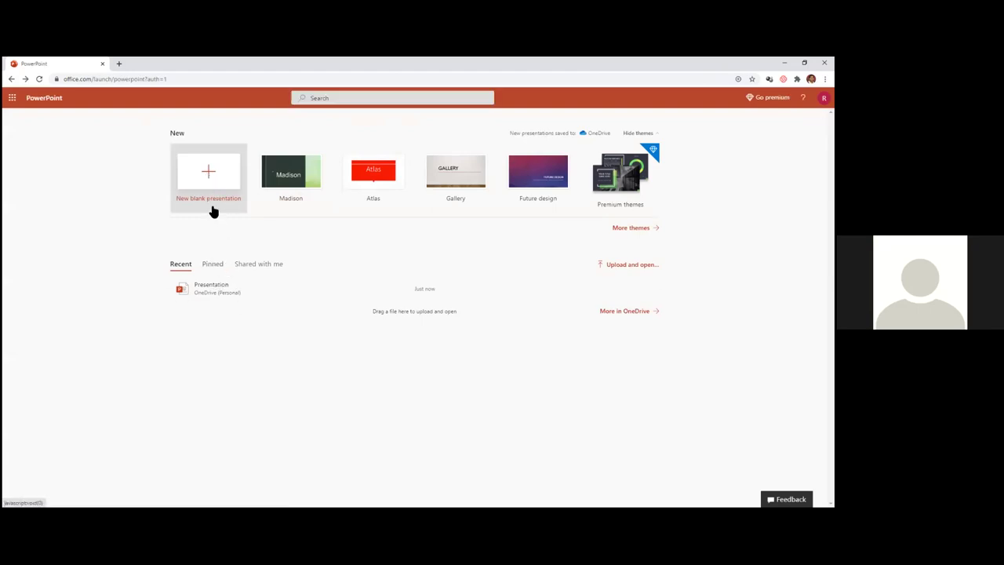
click(210, 287)
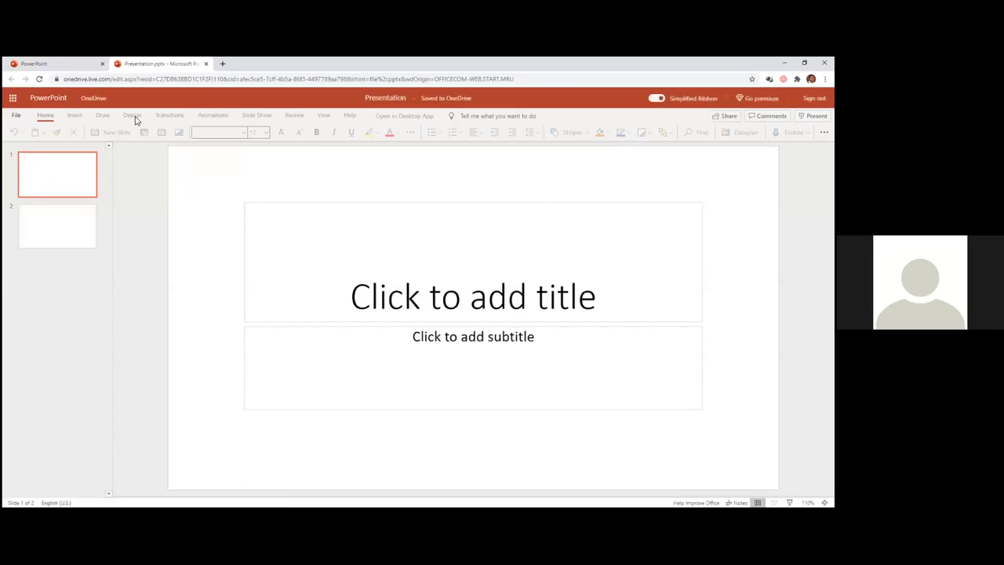
- Switch off the Simplified Ribbon, confirm the change, and show the classic ribbon's Insert tab
click(663, 100)
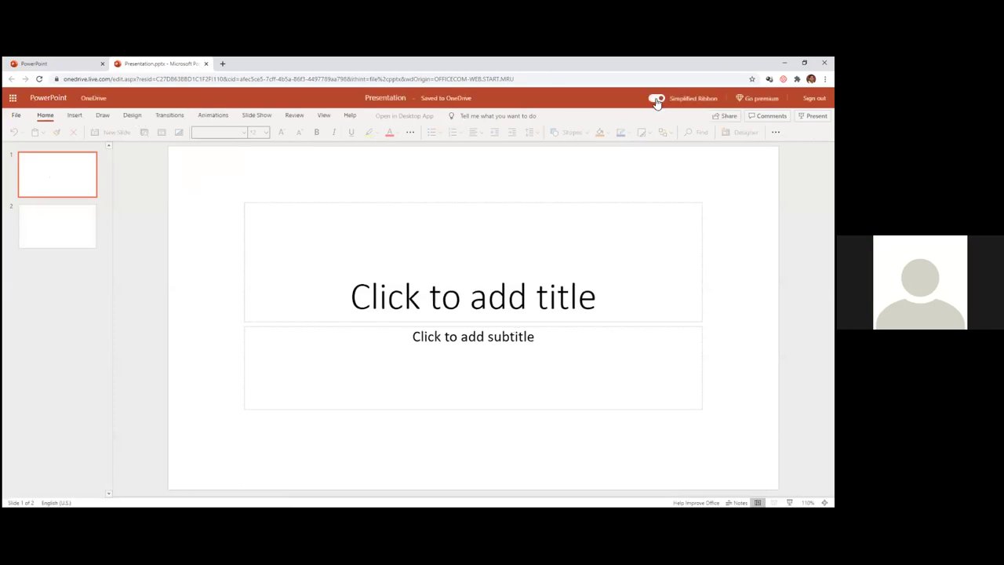
click(447, 327)
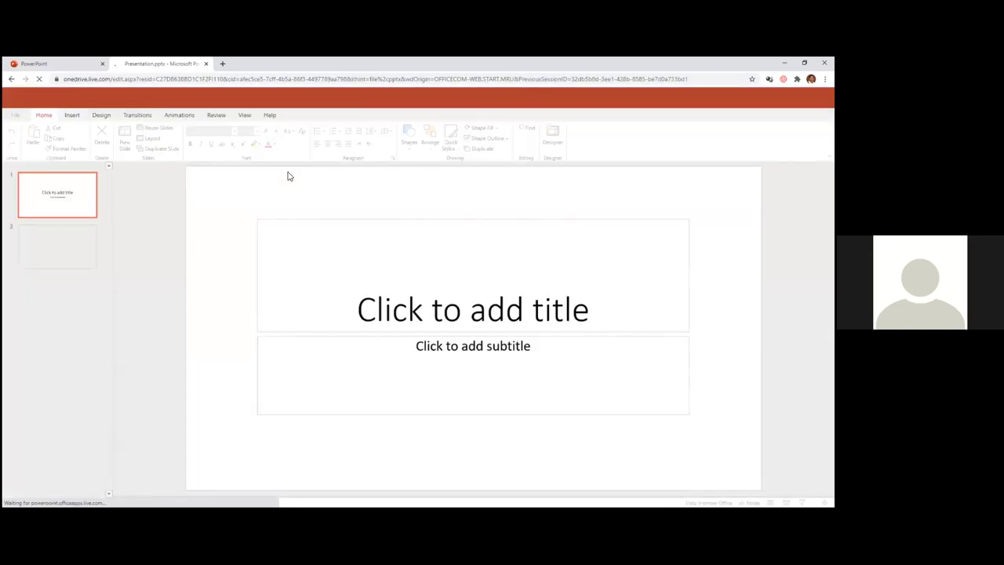
click(71, 116)
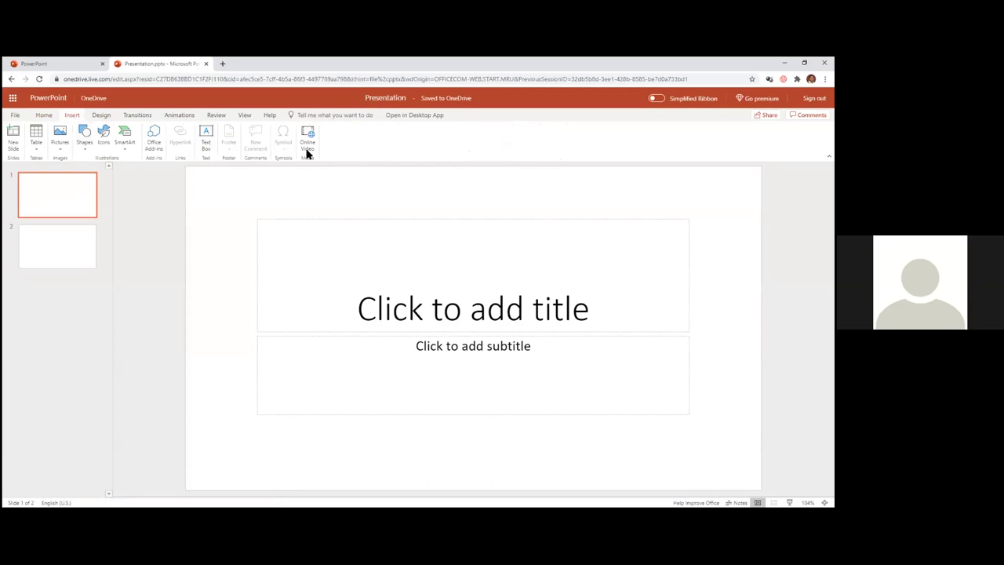
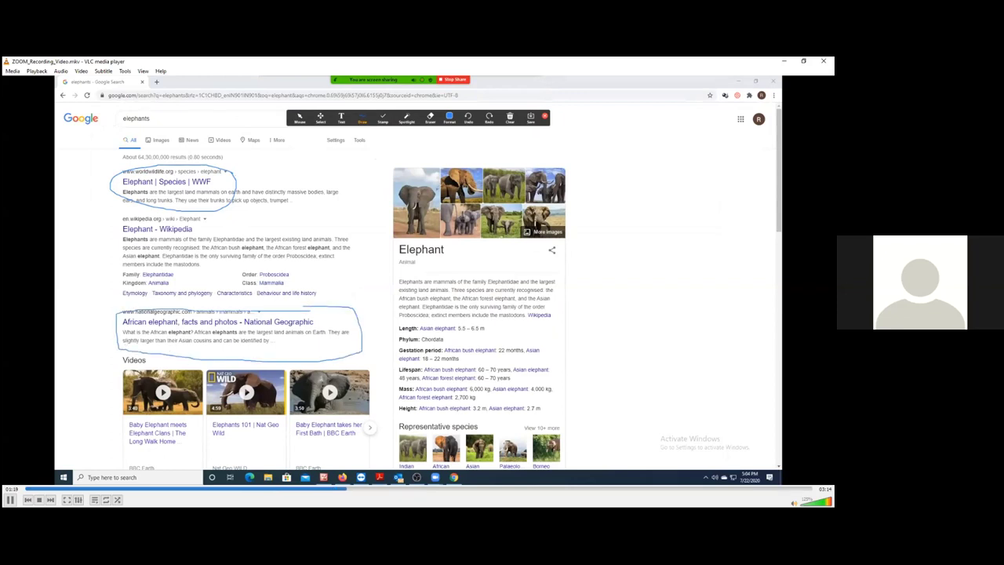
- Pause ZOOM_Recording_Video.mkv at 01:22, then resume playback to about 01:24
click(10, 500)
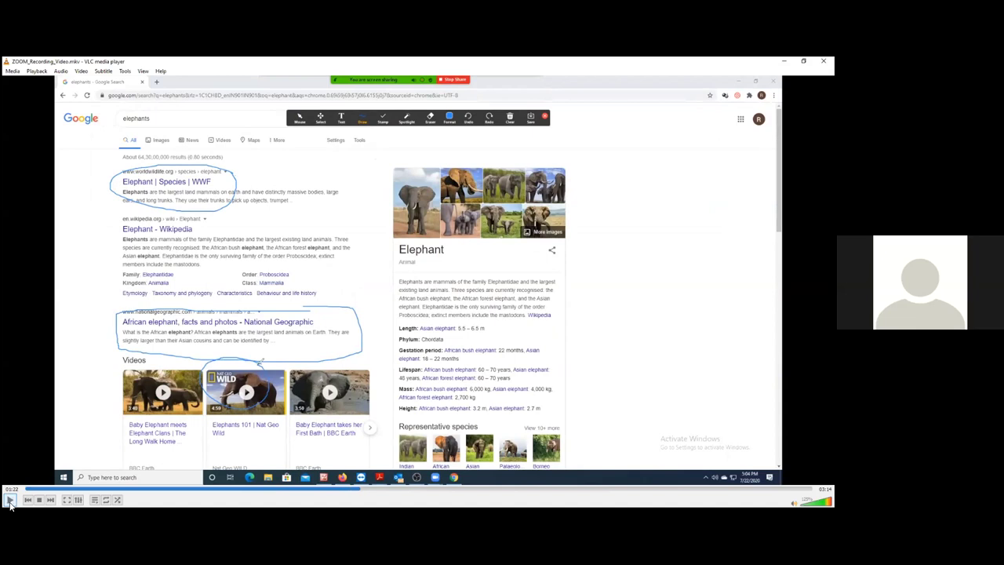
click(11, 500)
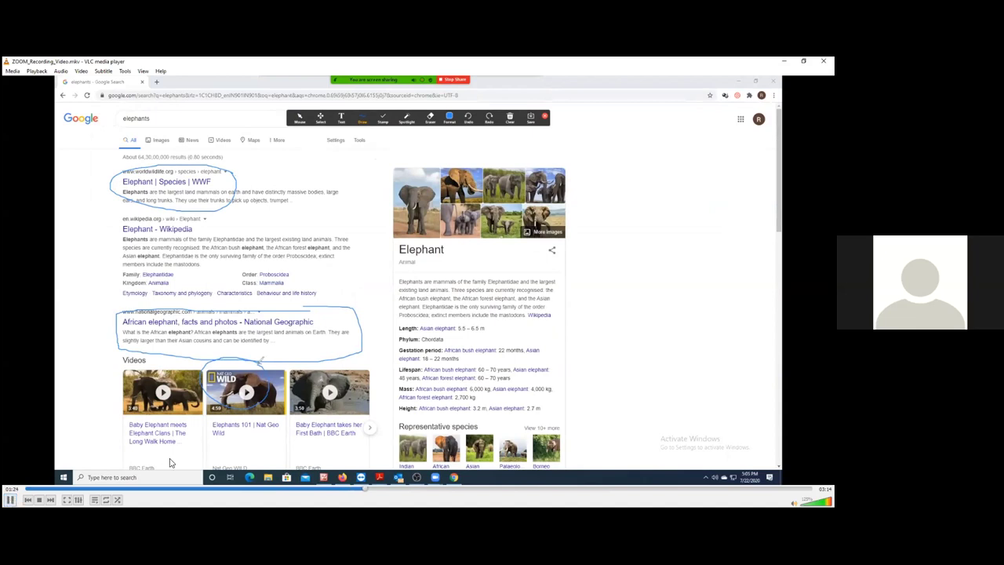
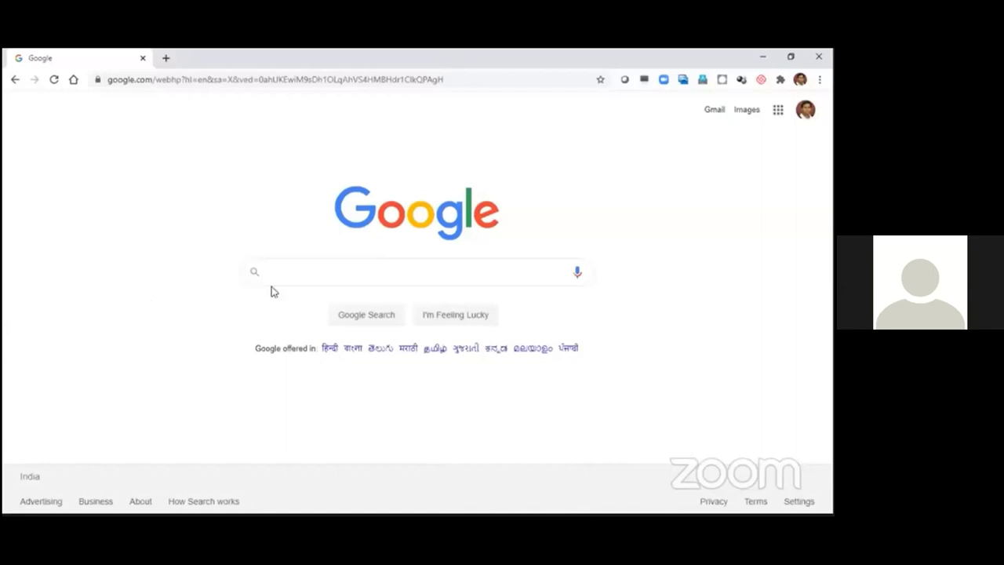
- Search Google for 'obs', open the obsproject.com site, then show the Windows desktop
click(304, 271)
text(o)
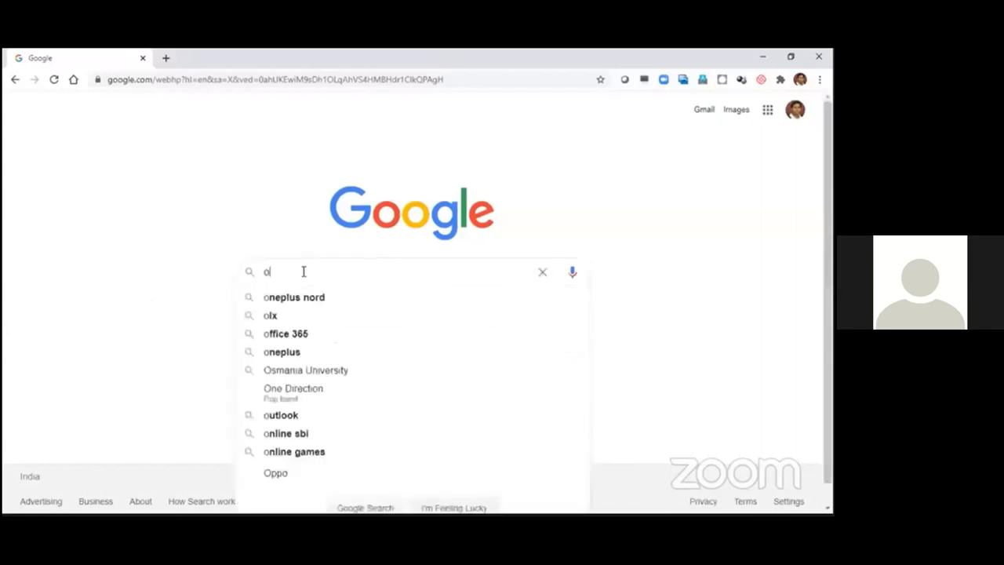
text(bs)
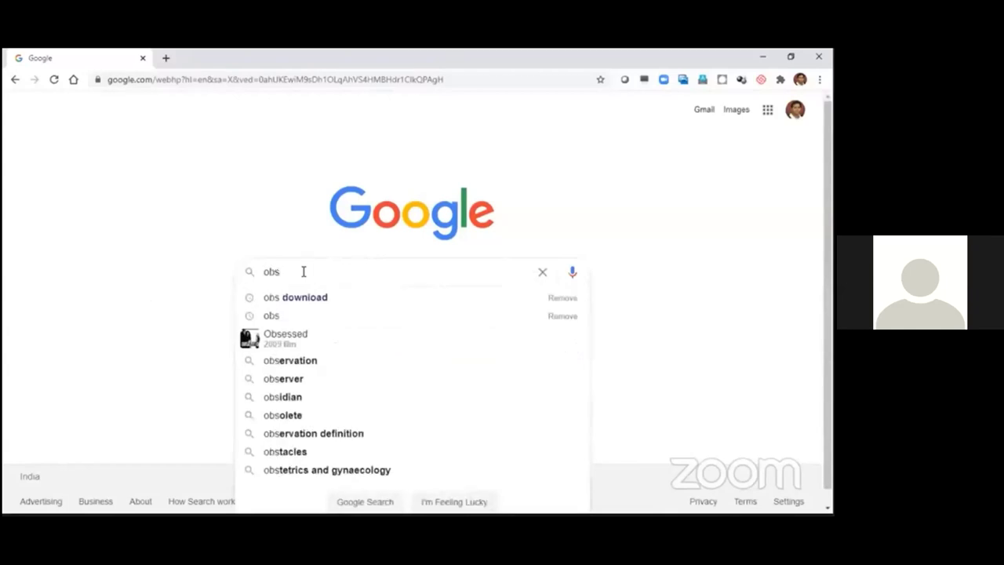
key(Return)
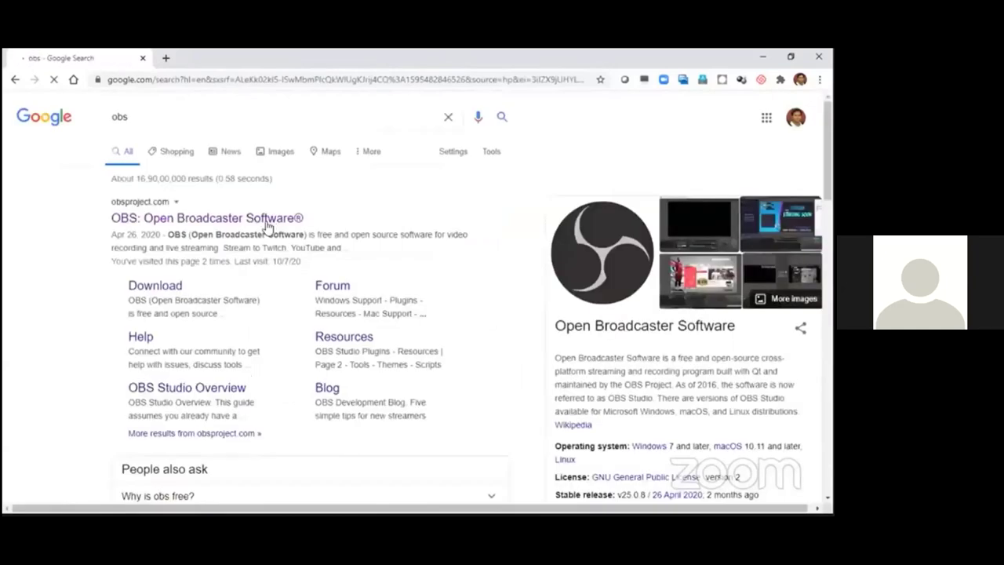
click(266, 227)
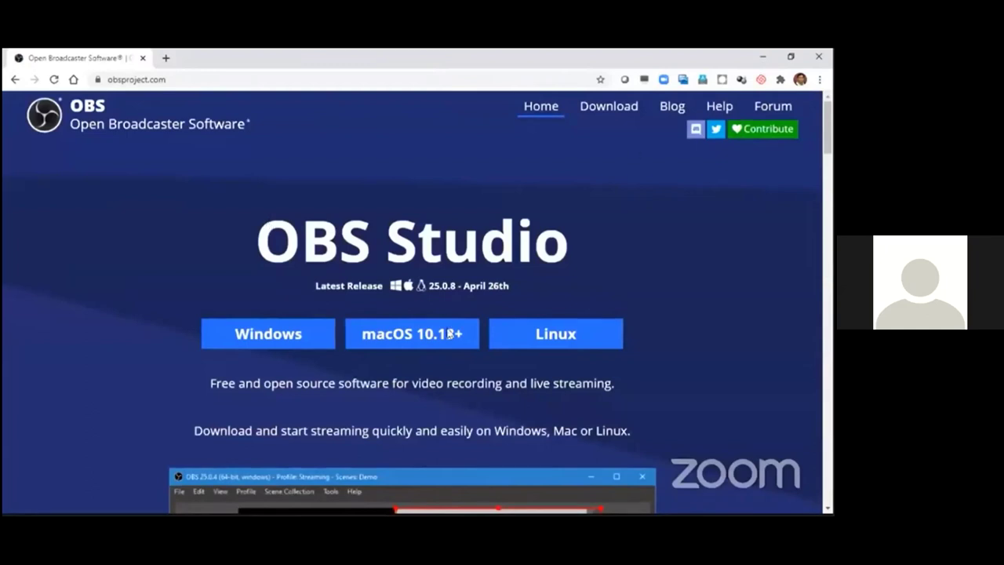
key(super+d)
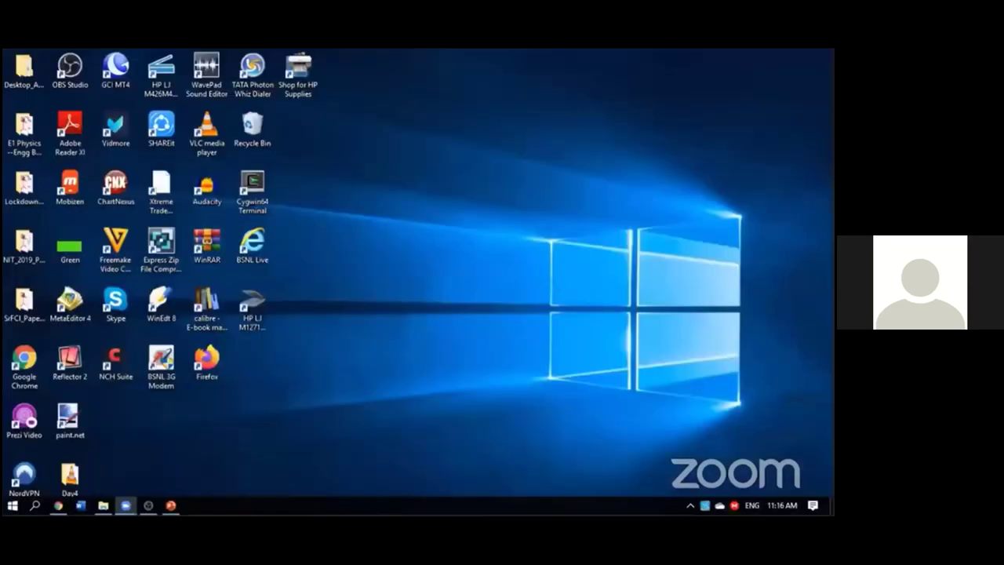
- Launch OBS Studio from its taskbar icon
mouse_move(149, 505)
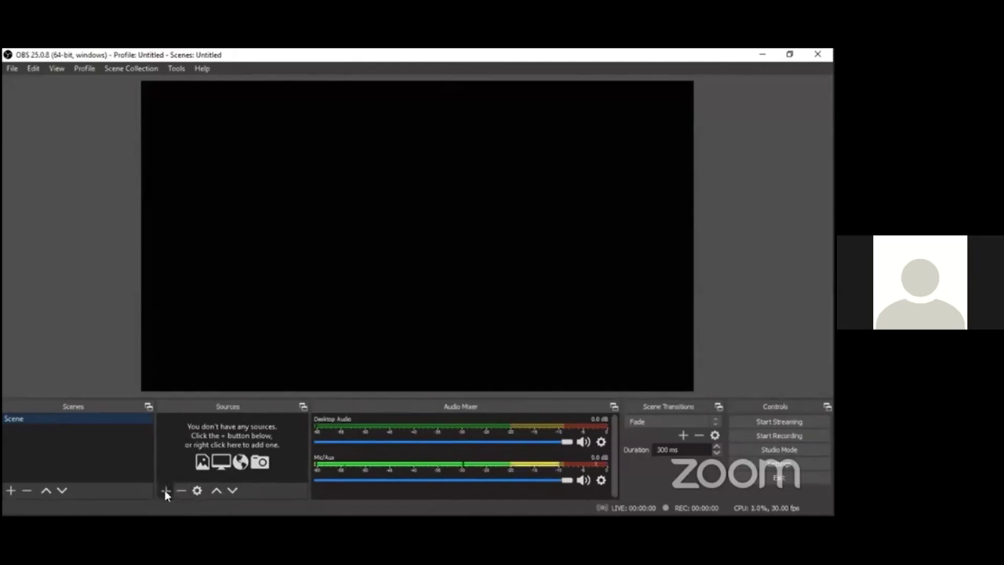
- Add a Display Capture source to the scene, accepting its default properties
click(166, 490)
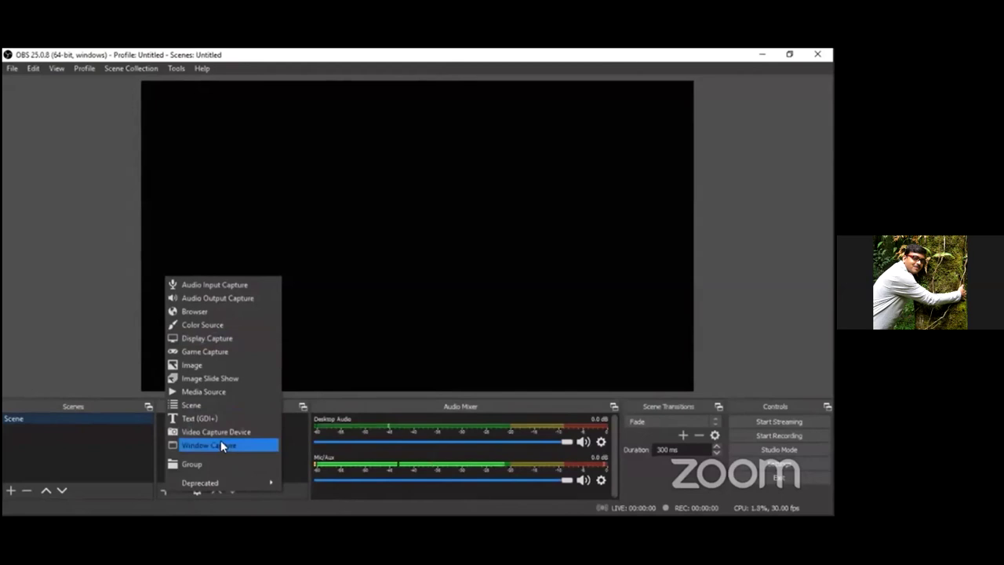
click(229, 337)
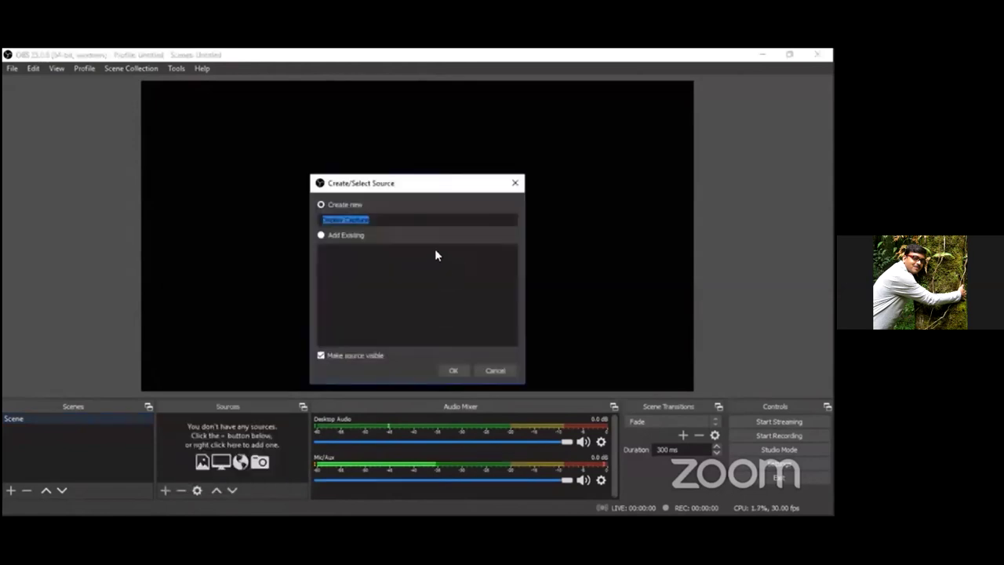
click(453, 372)
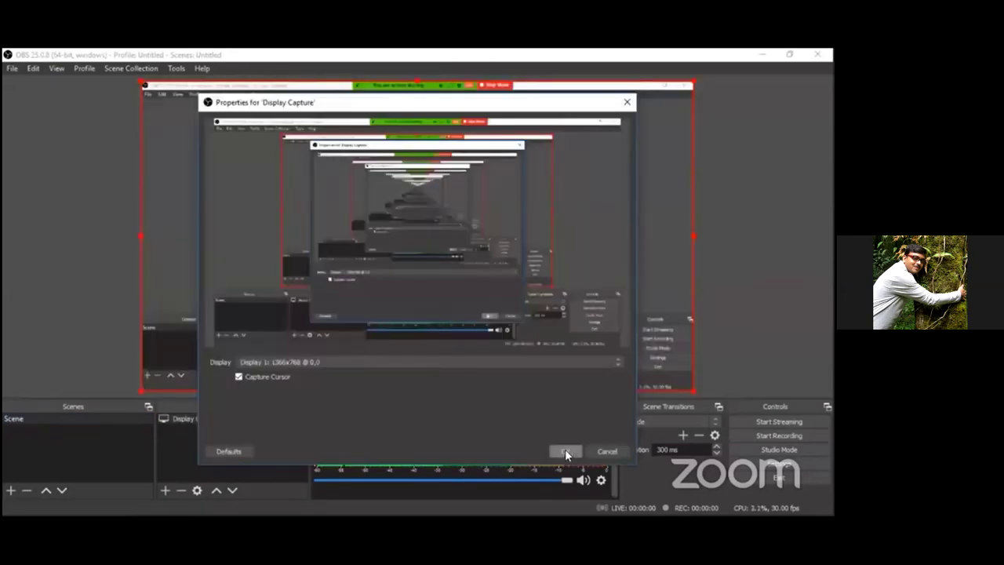
click(564, 451)
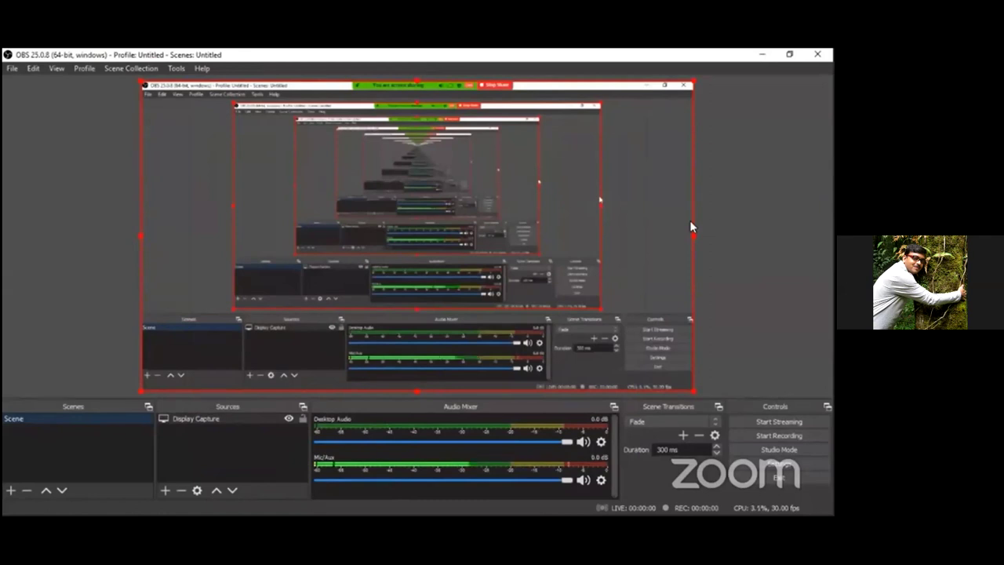
click(165, 489)
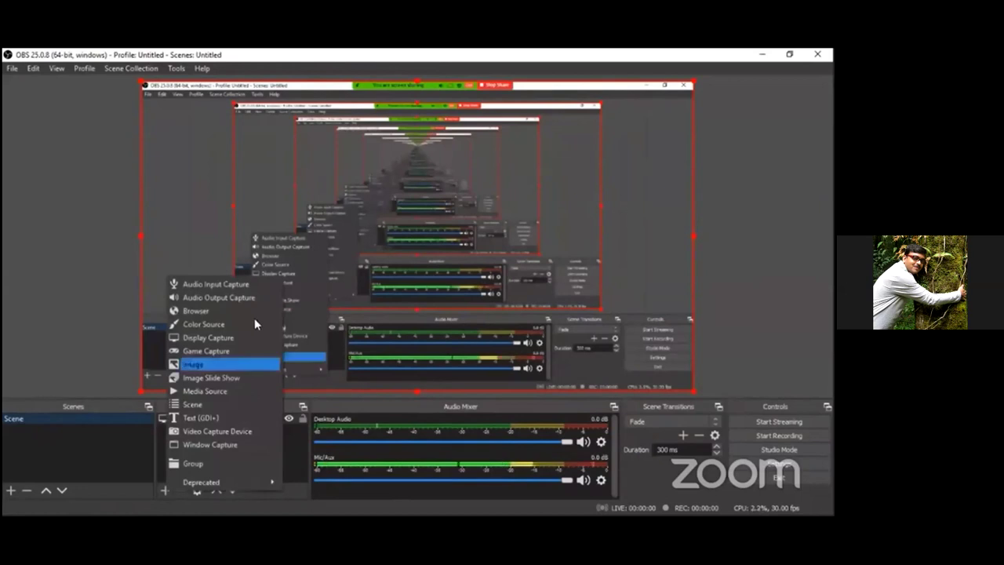
- Add an Audio Input Capture source with its Device set to Default
click(217, 284)
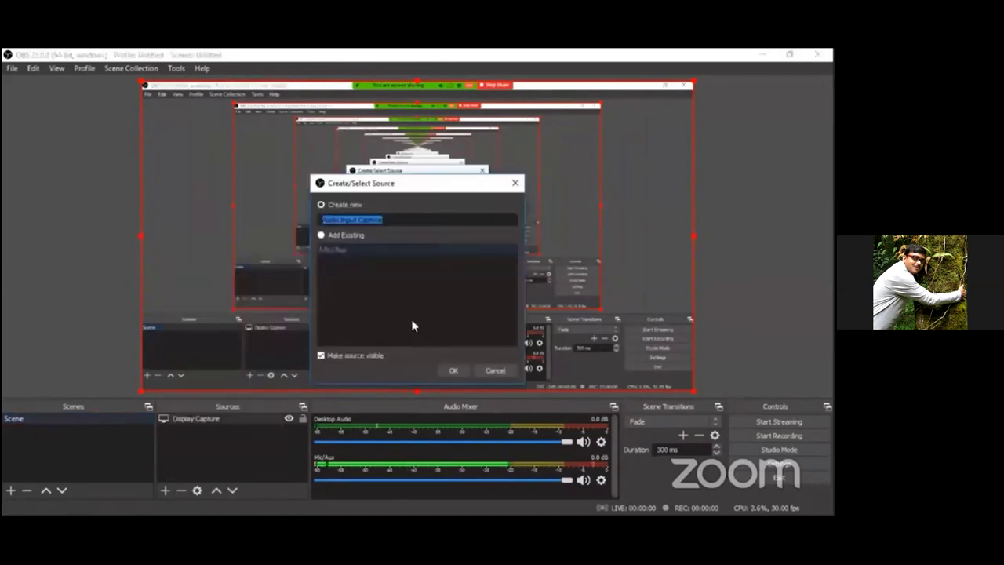
click(453, 369)
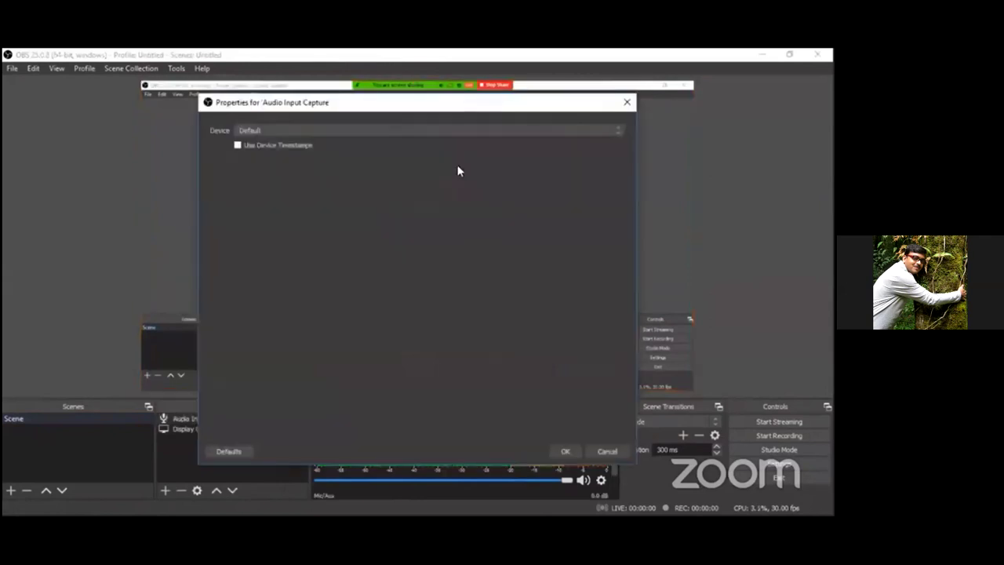
click(482, 132)
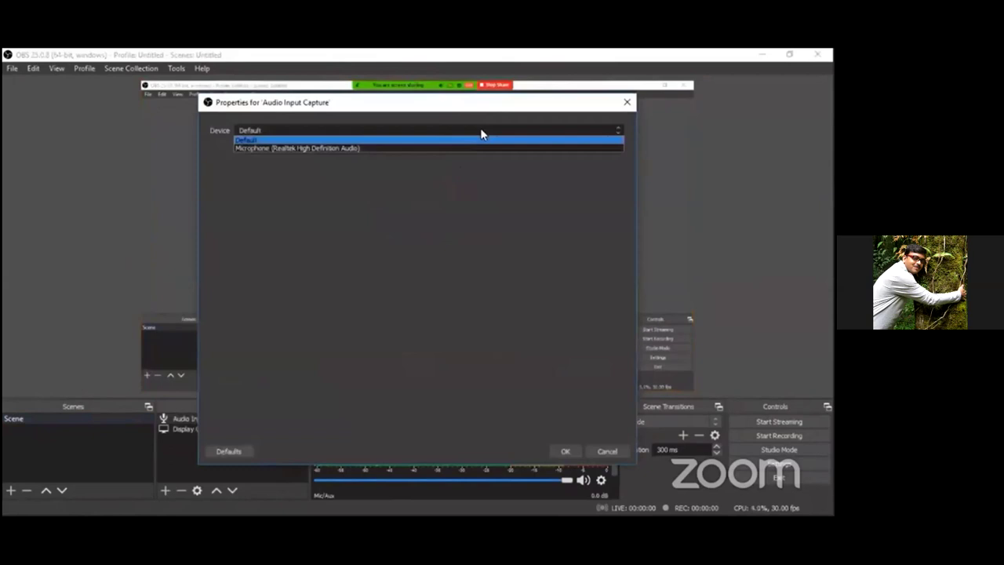
click(493, 135)
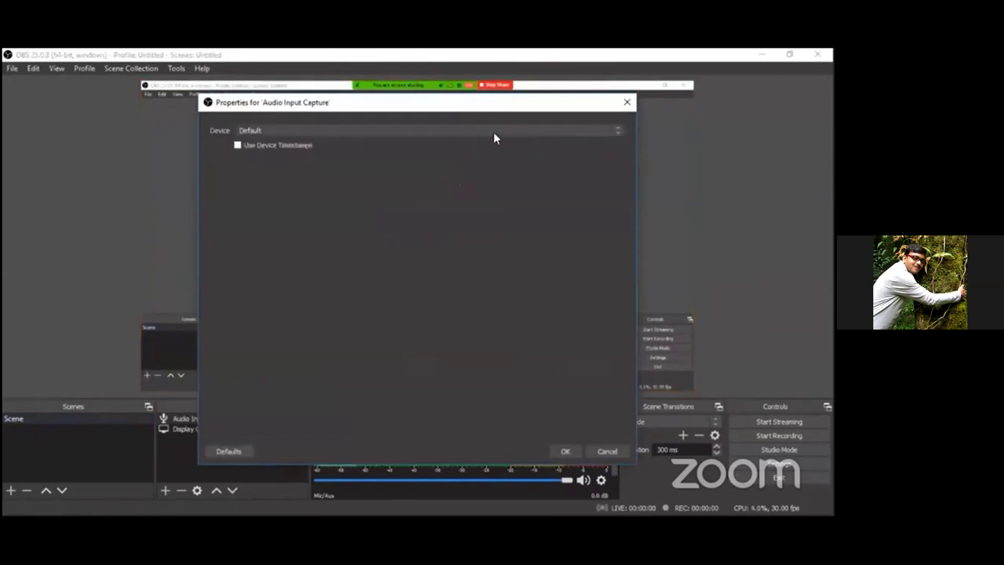
click(565, 450)
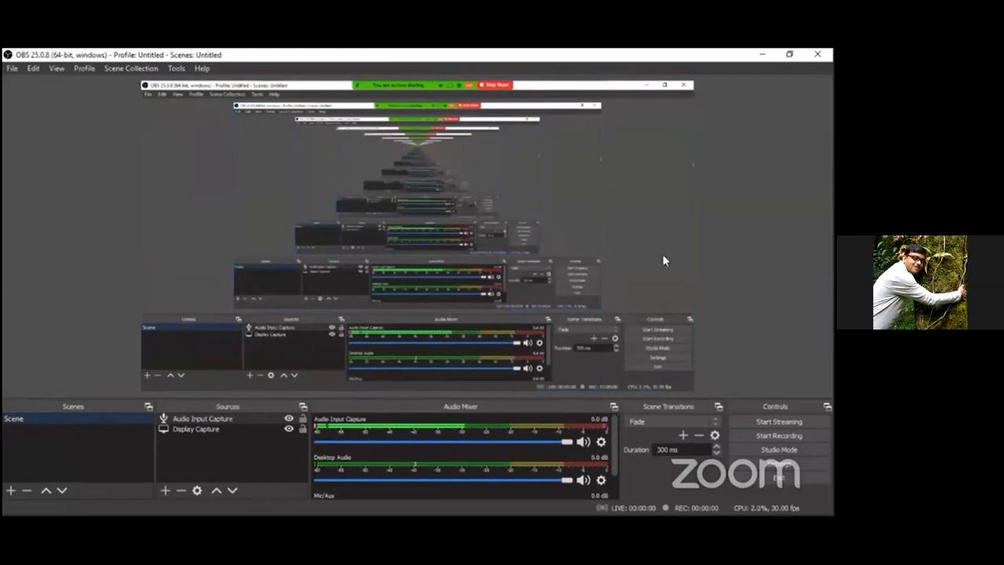
click(692, 390)
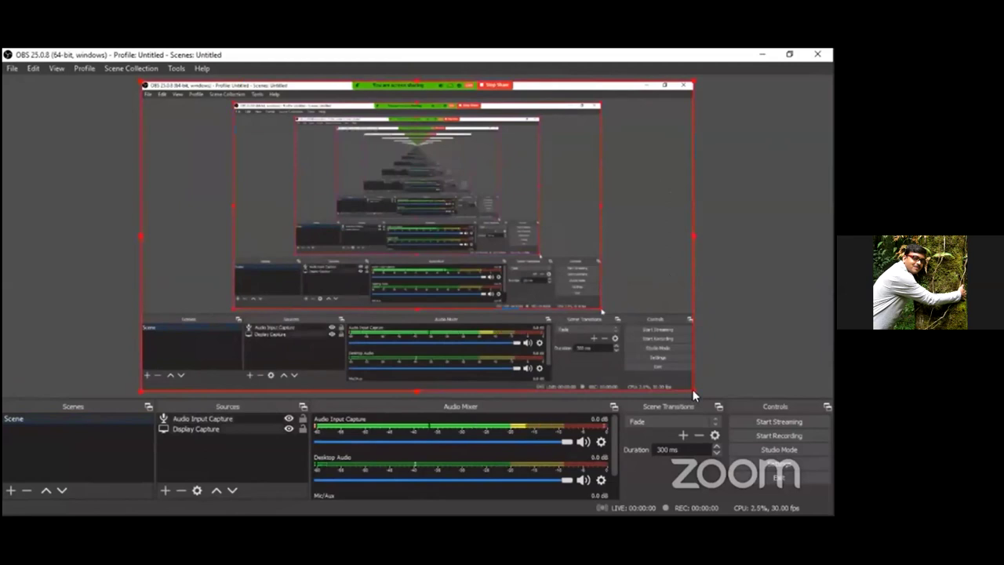
drag(690, 388, 592, 345)
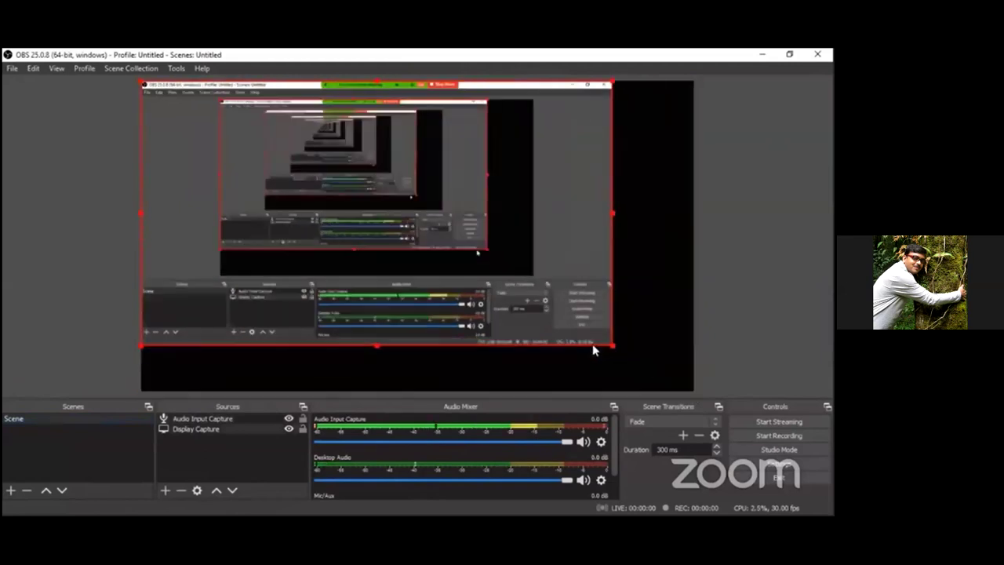
drag(592, 345, 555, 326)
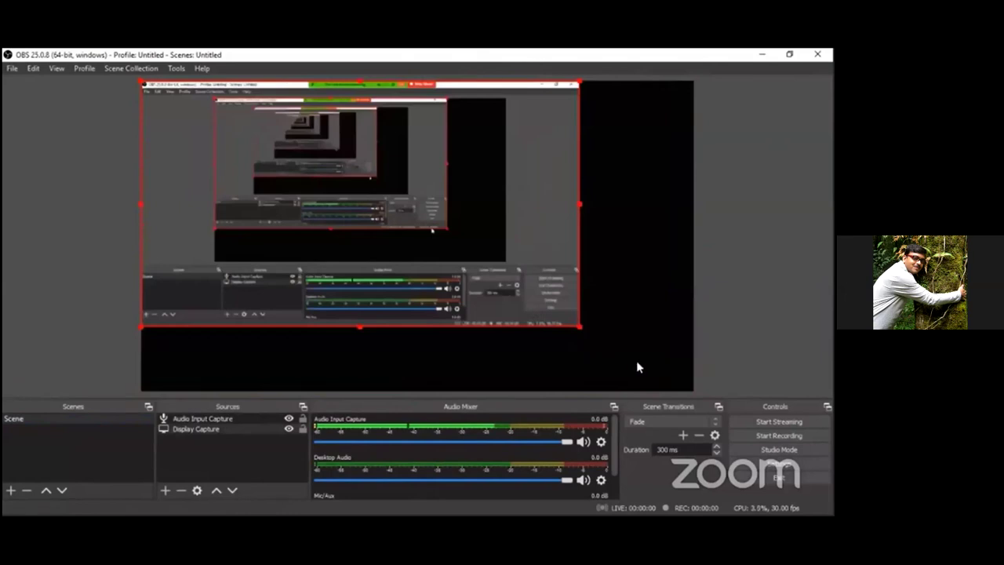
drag(657, 376, 690, 390)
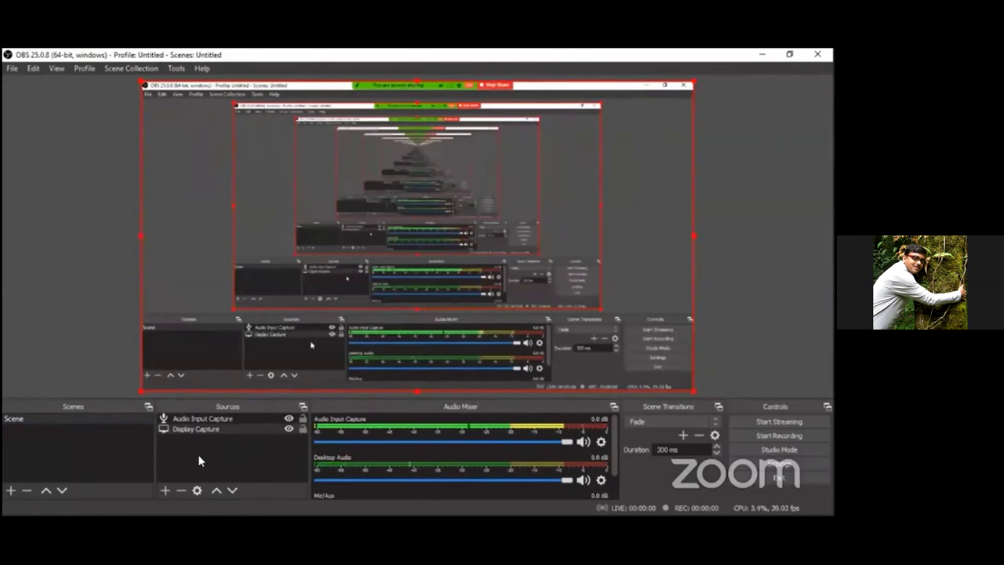
- Add a Video Capture Device source via Sources + and confirm Create/Select Source
click(164, 490)
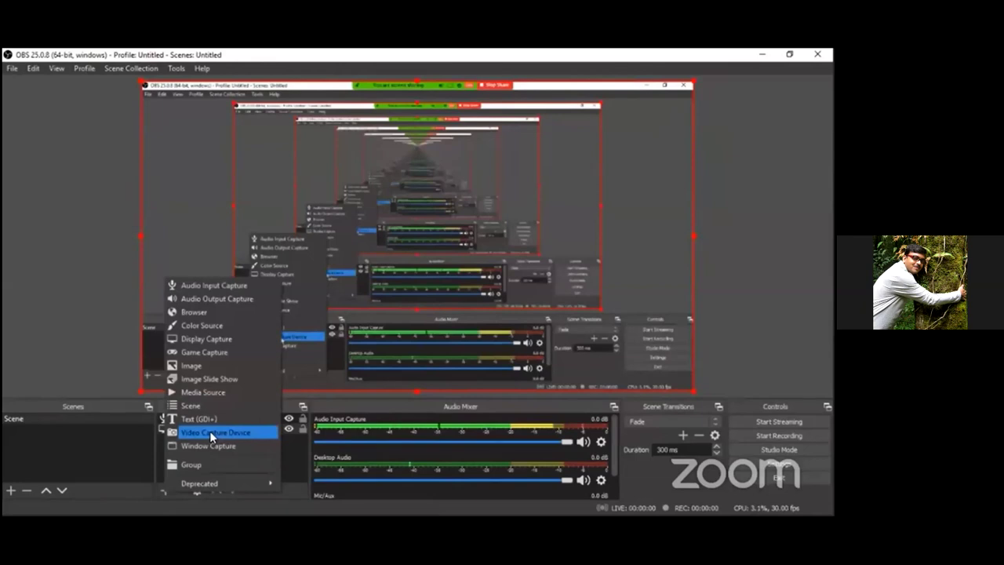
click(209, 431)
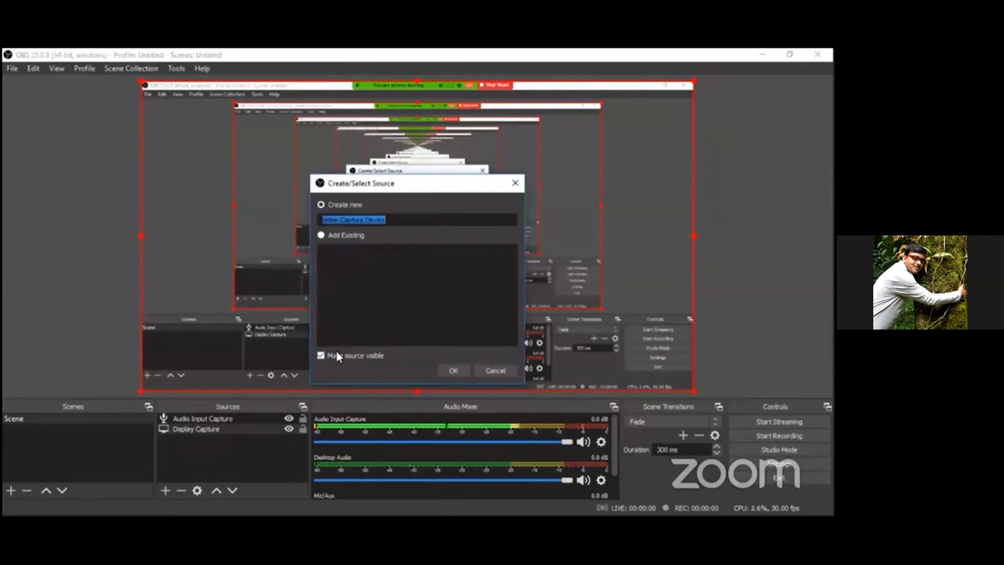
click(452, 371)
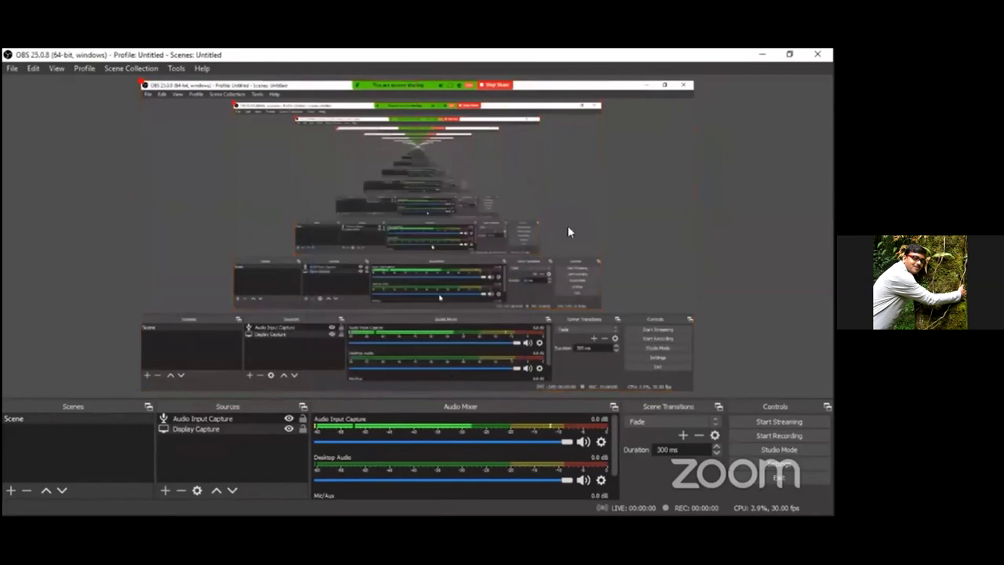
- Accept the webcam properties and shrink the webcam overlay into the bottom-right corner
click(563, 451)
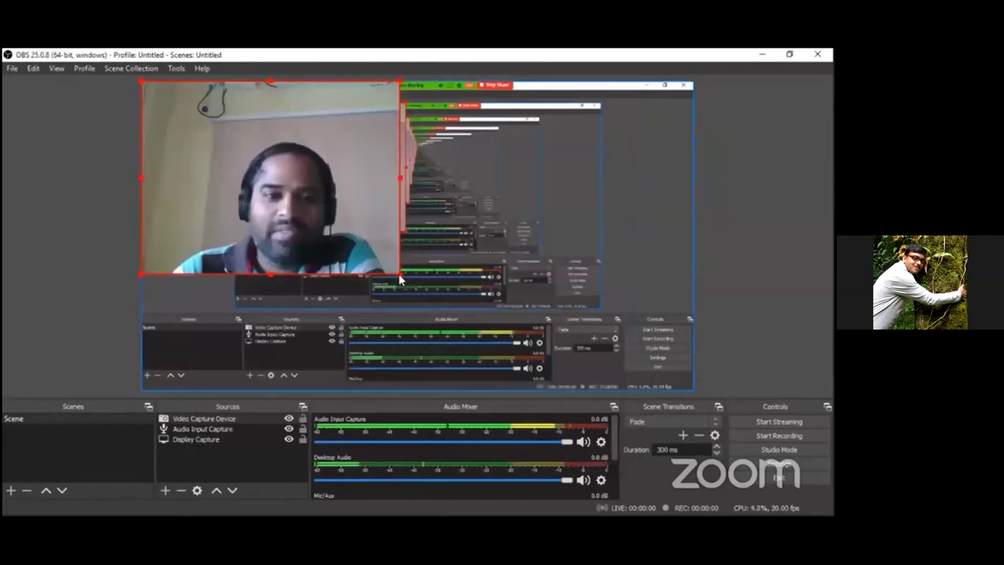
drag(398, 273, 322, 217)
drag(254, 201, 656, 358)
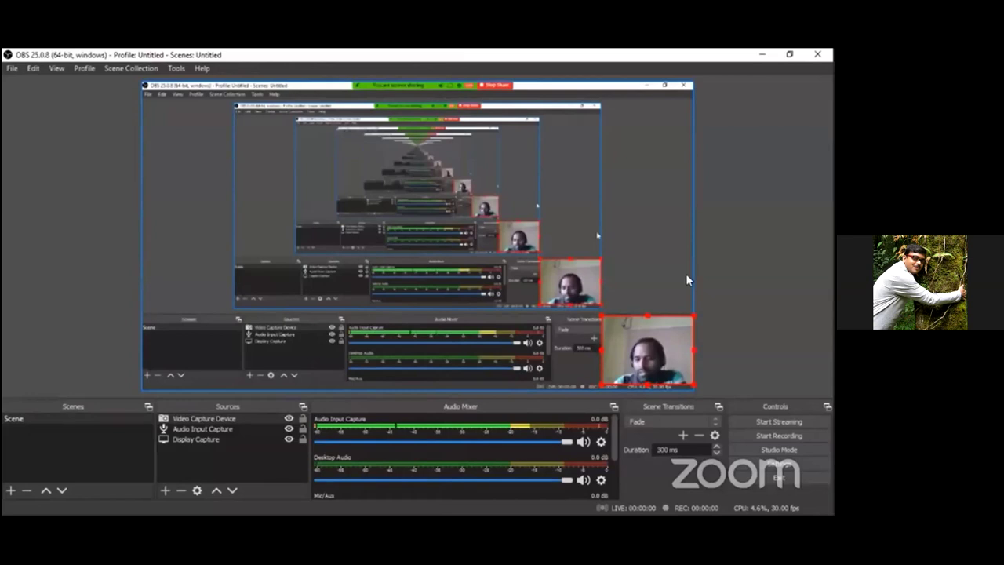
- Resize the Display Capture source so it fills most of the canvas
click(669, 281)
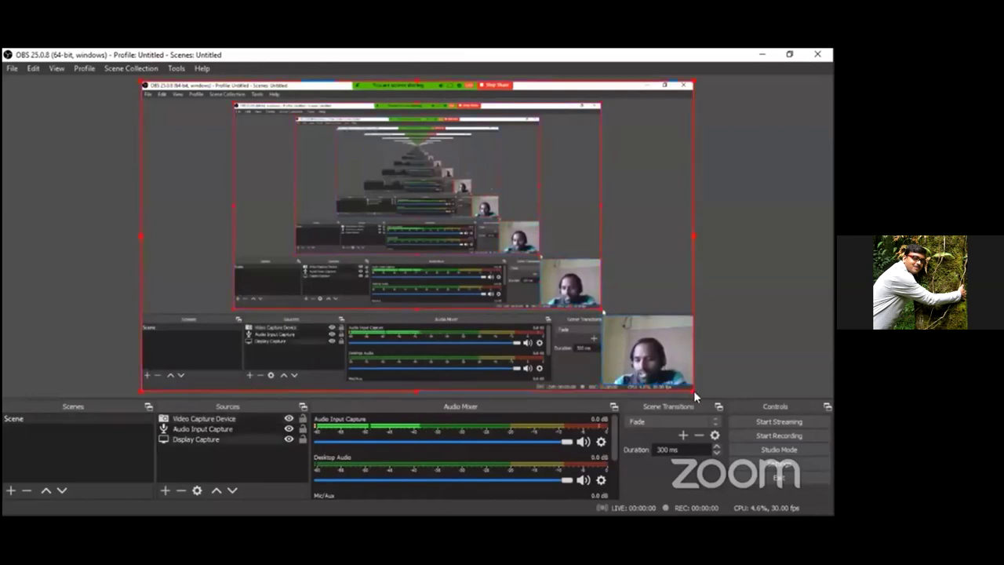
drag(693, 391, 661, 351)
click(604, 320)
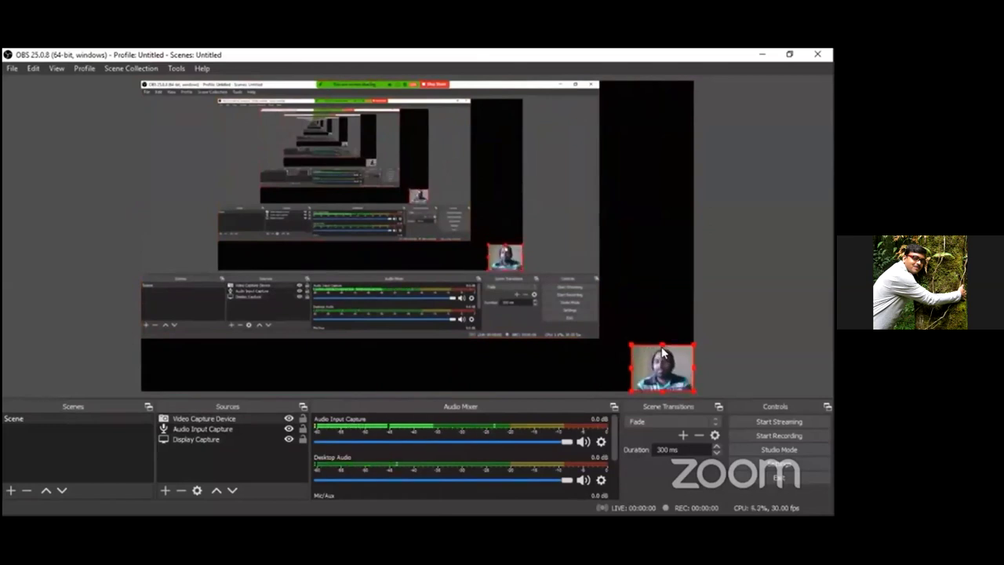
click(567, 323)
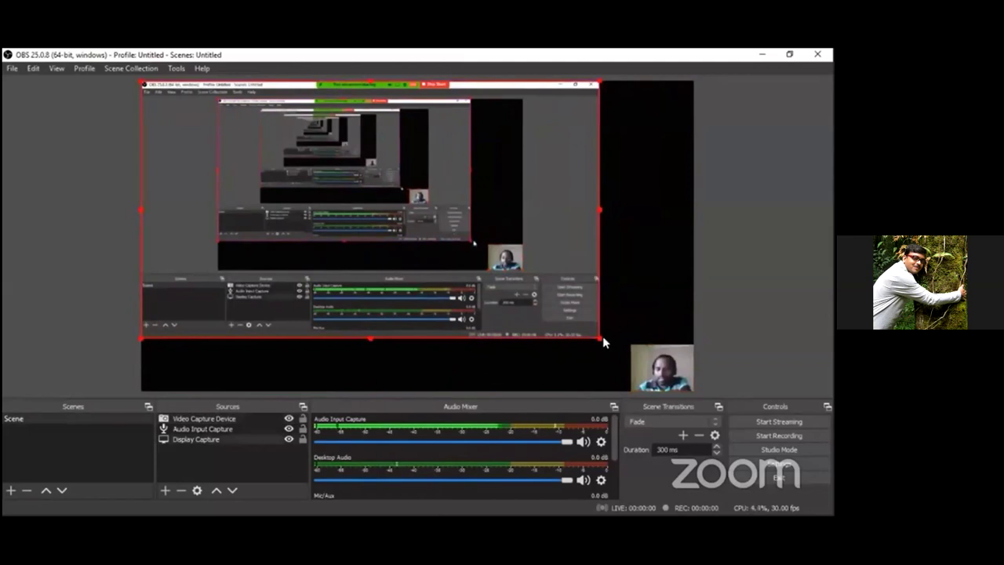
drag(603, 338, 631, 355)
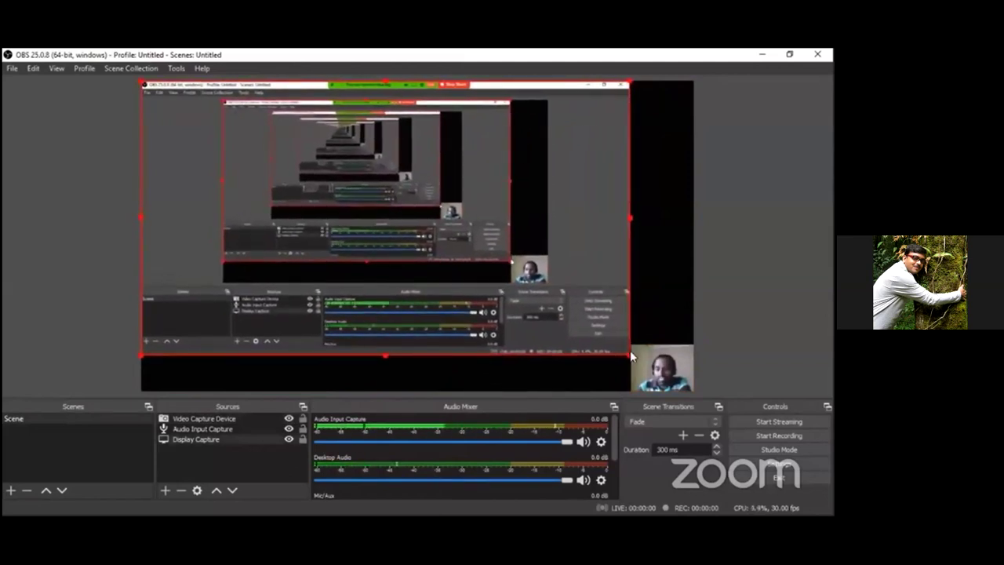
- Start recording, minimize OBS and bring up Chrome
click(768, 436)
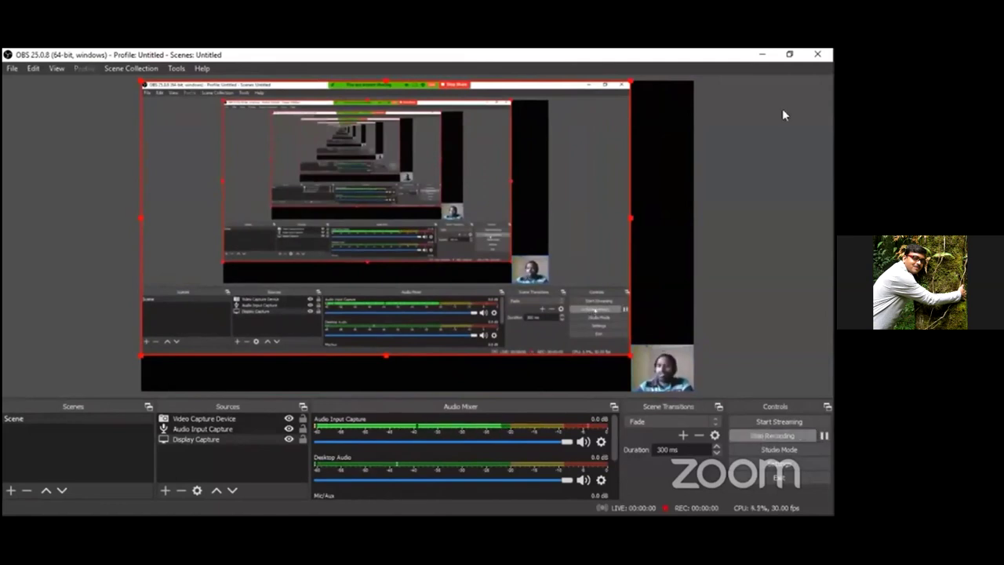
click(760, 55)
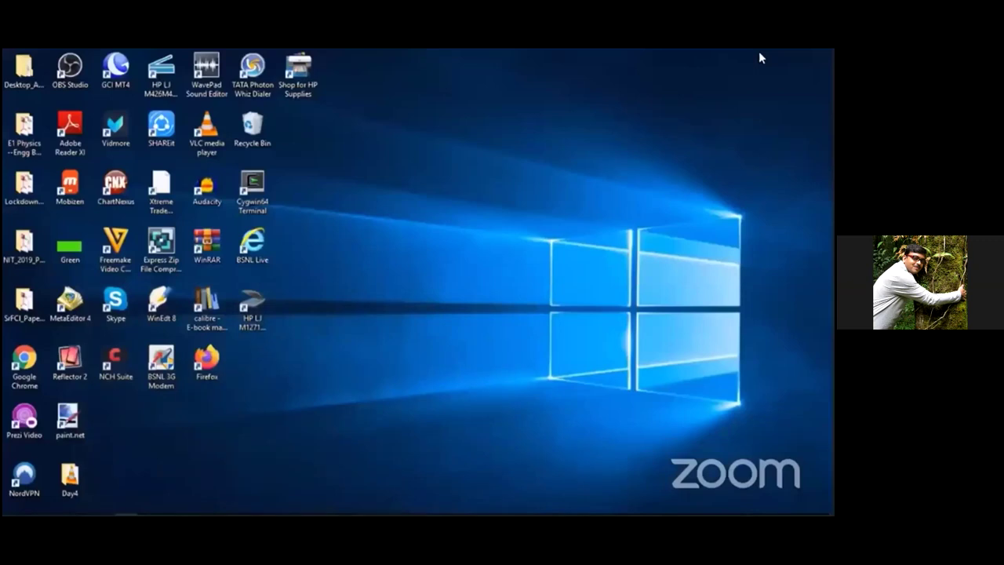
click(104, 506)
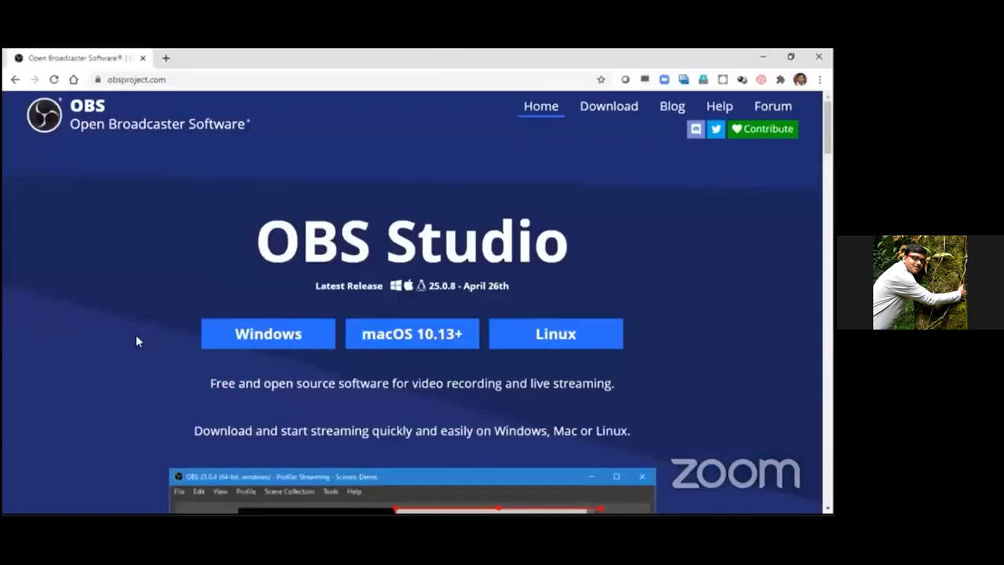
- Search Google for 'google' from the address bar, then return to OBS
click(199, 79)
text(goog)
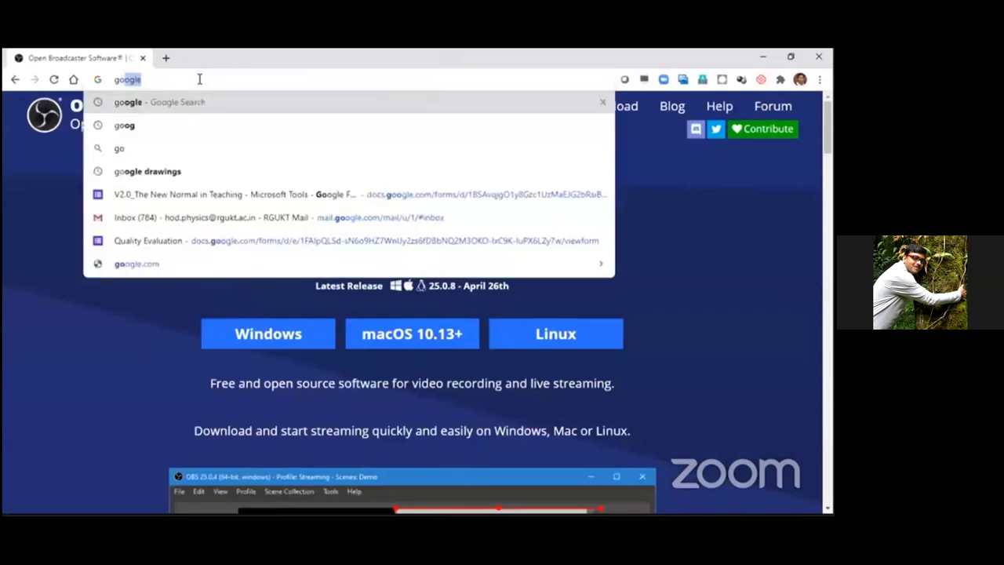
text(le)
key(Return)
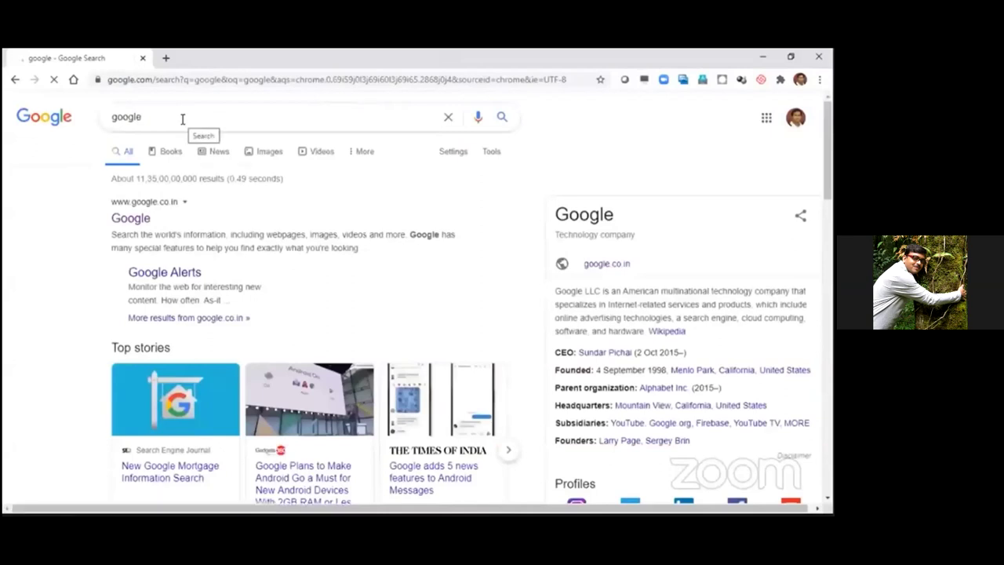
key(super+d)
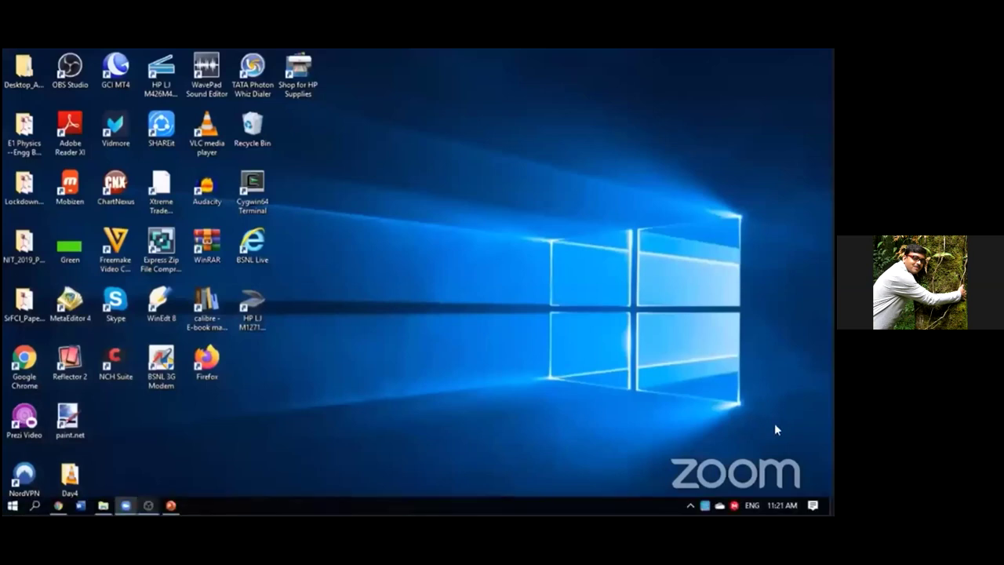
key(alt+Tab)
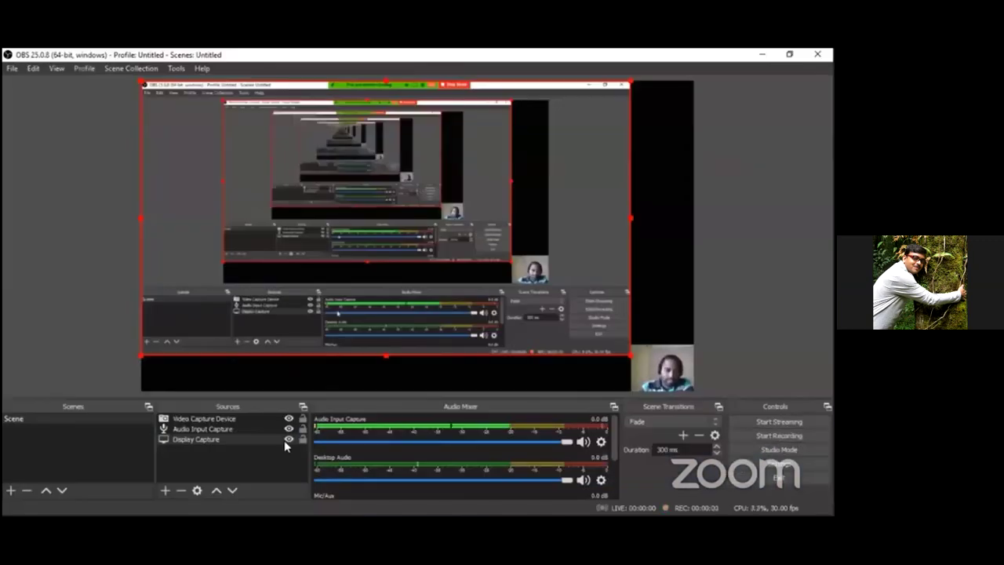
- Hide the Video Capture Device source and open the recordings folder via File > Show Recordings
click(288, 418)
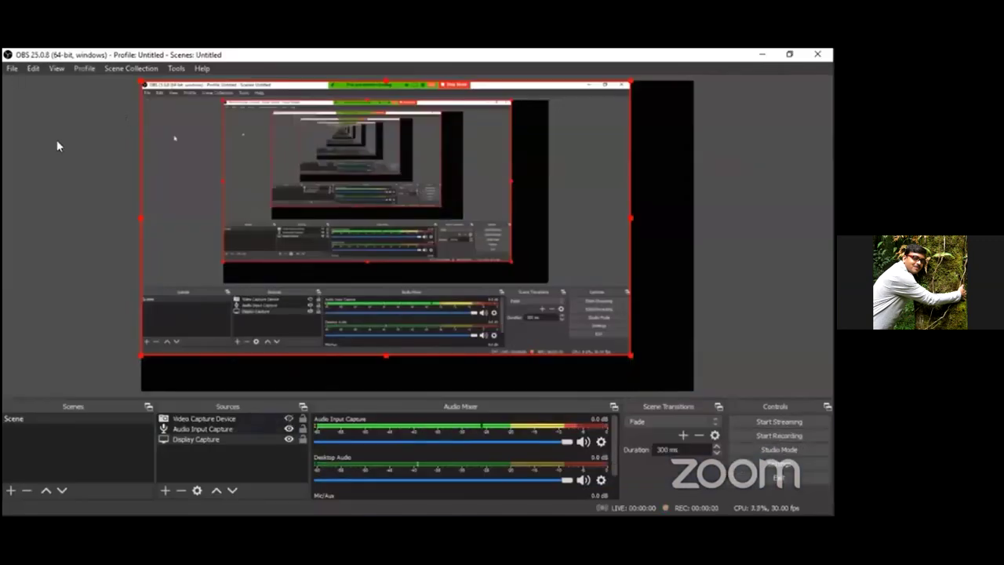
click(13, 69)
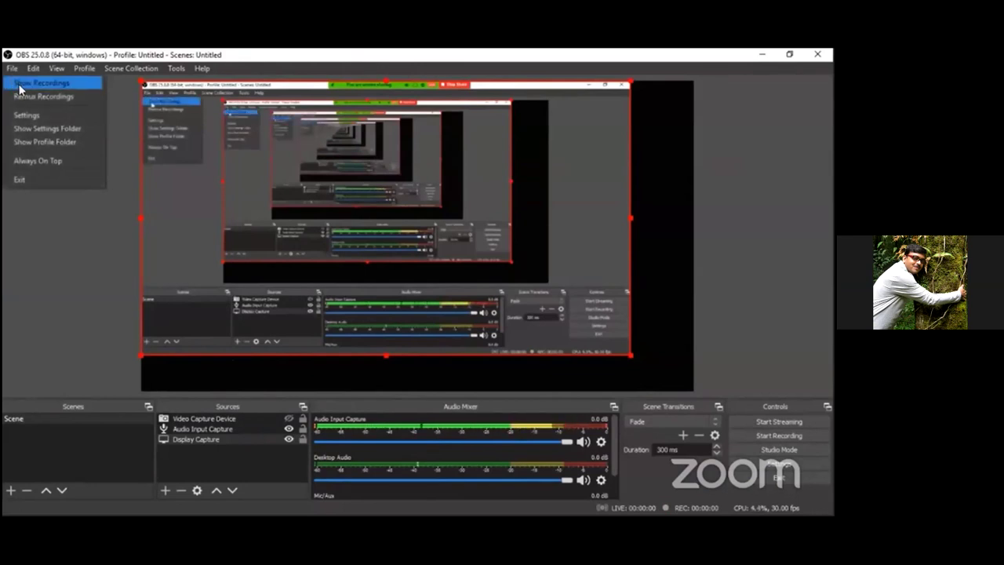
click(20, 88)
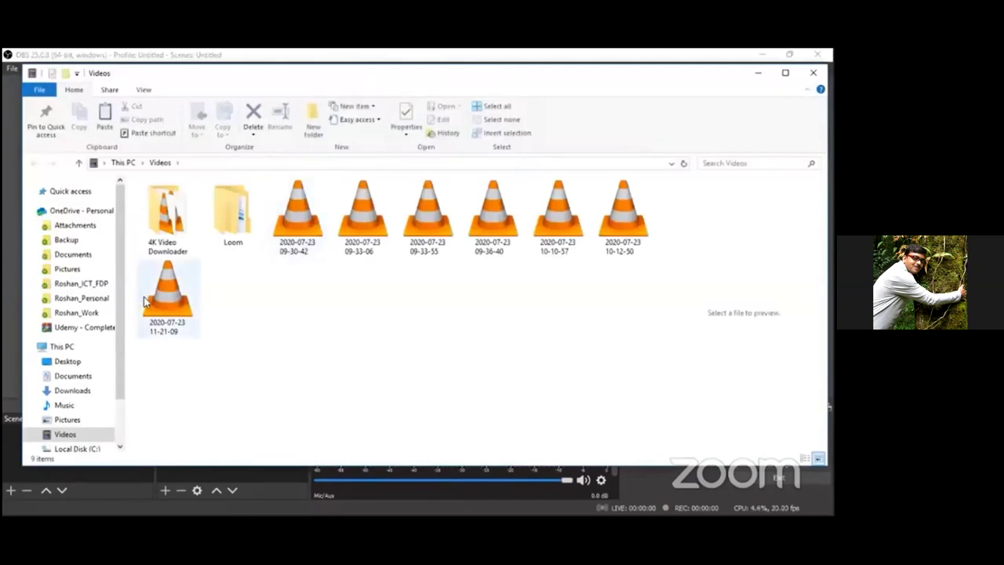
click(162, 312)
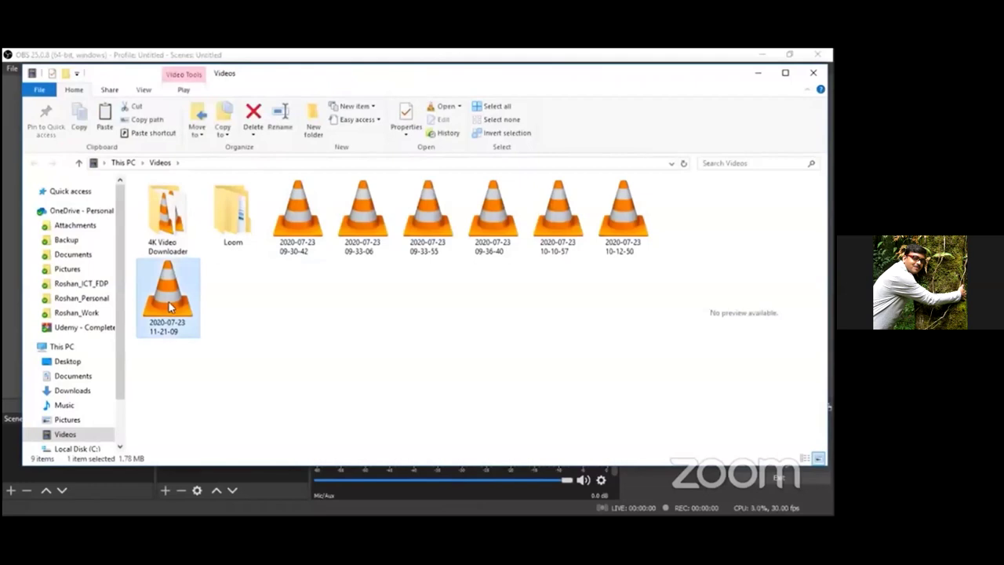
right_click(168, 302)
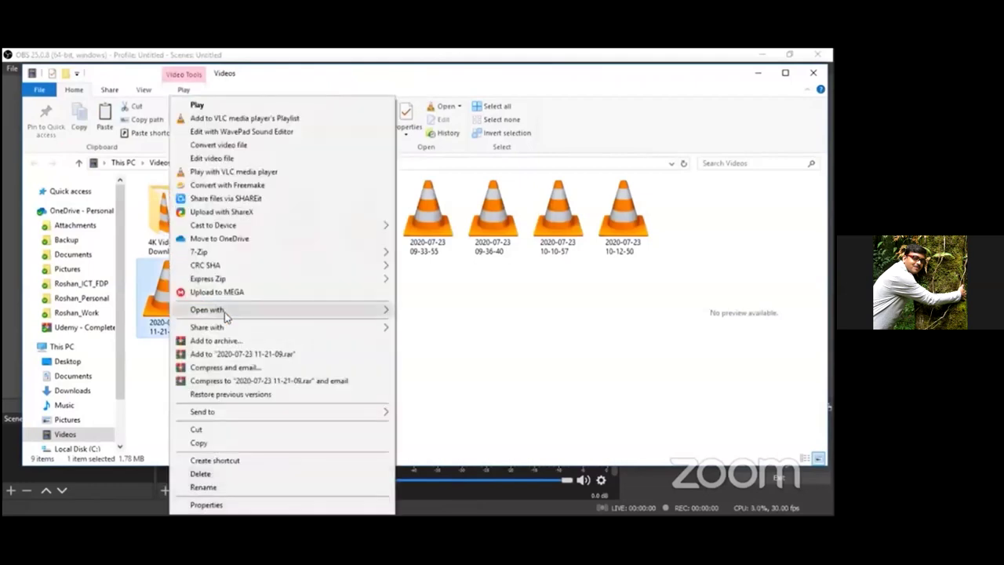
mouse_move(239, 313)
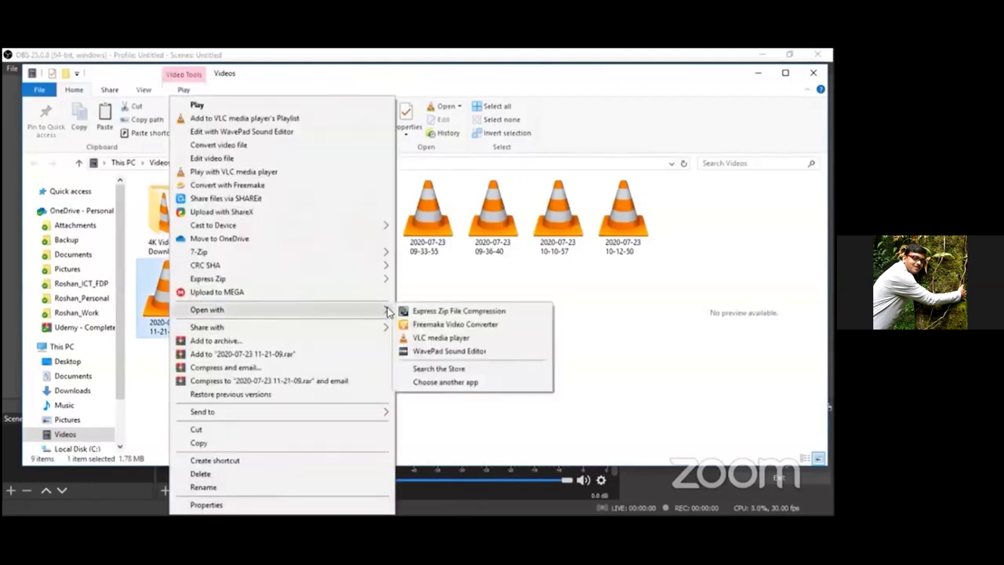
click(443, 338)
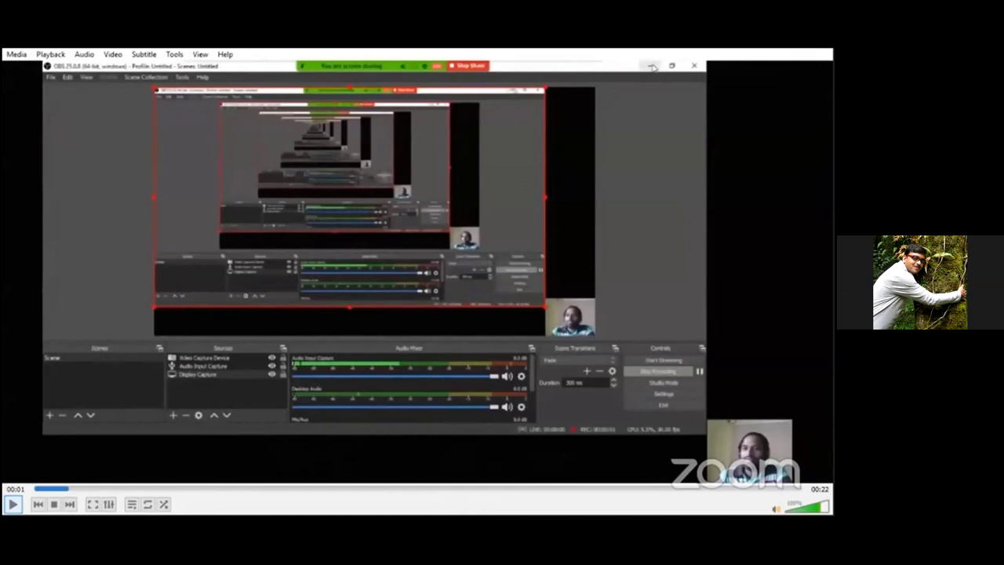
- Play the recording in VLC through to its end at 00:22
key(space)
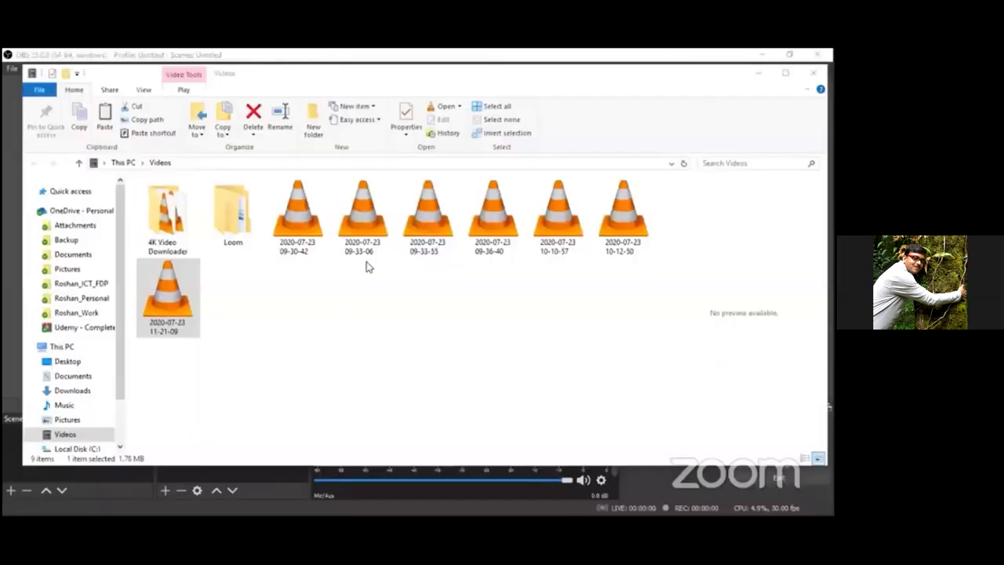
mouse_move(626, 426)
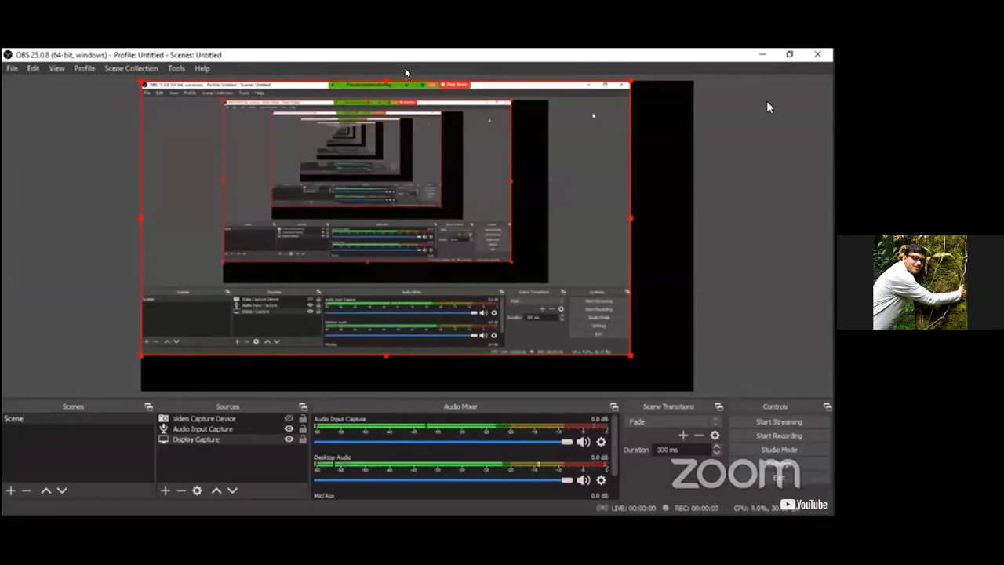
- Pause the 'OBS Roshan Install and Record' YouTube video at 7:00 of 7:02
mouse_move(766, 101)
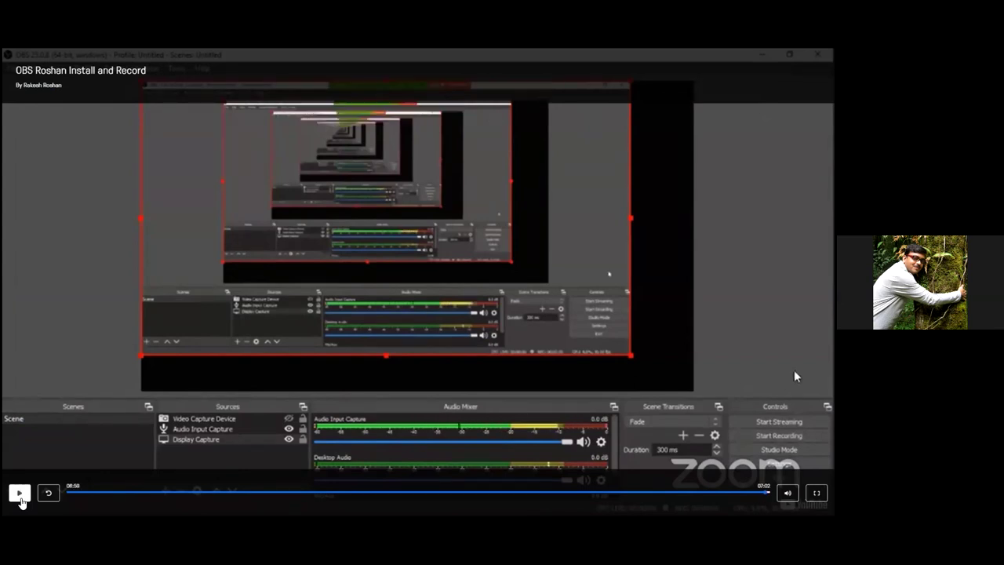
click(20, 493)
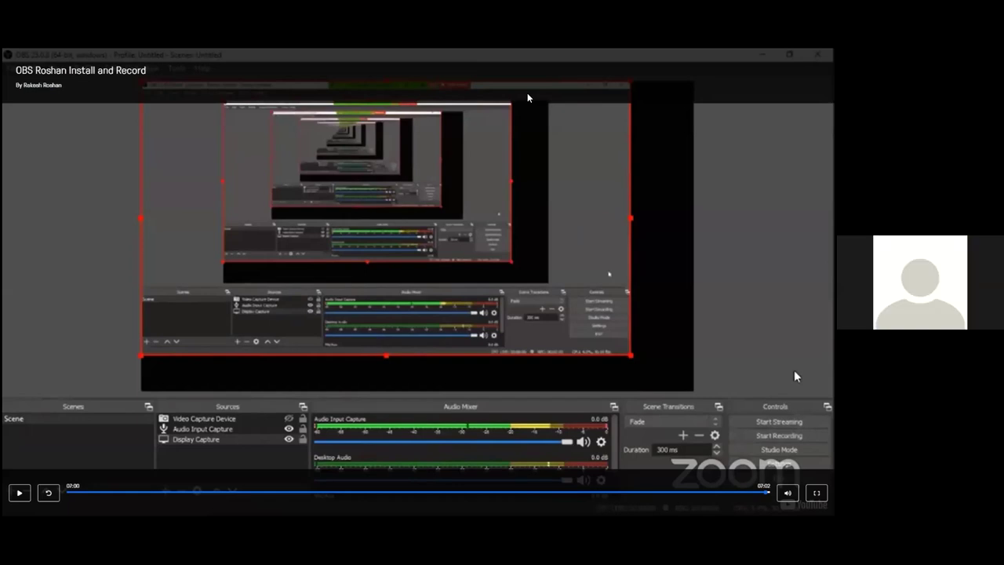
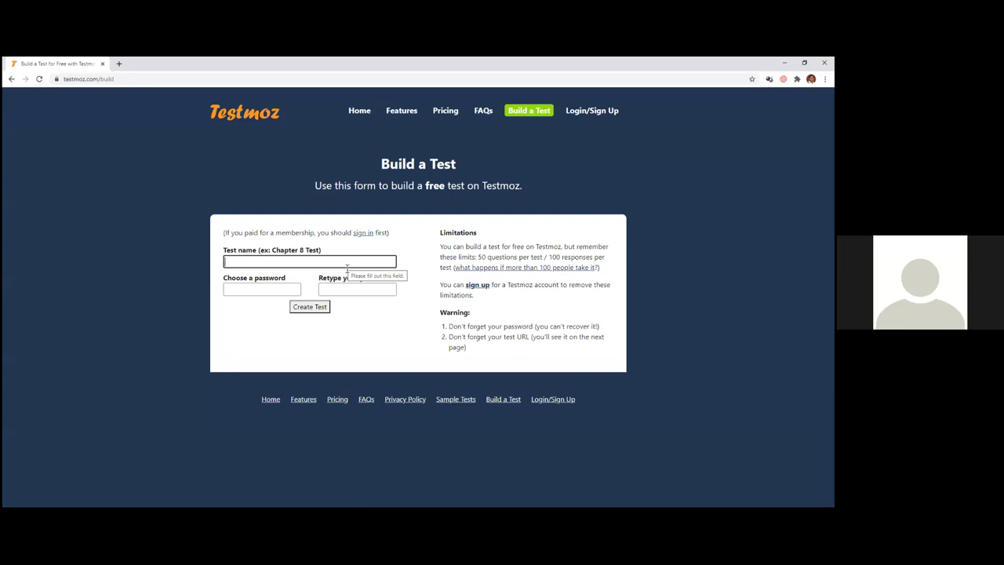
- Name the new test 'ICT Tools TESt', enter and confirm a password, and create it
click(345, 263)
text(ICT Te)
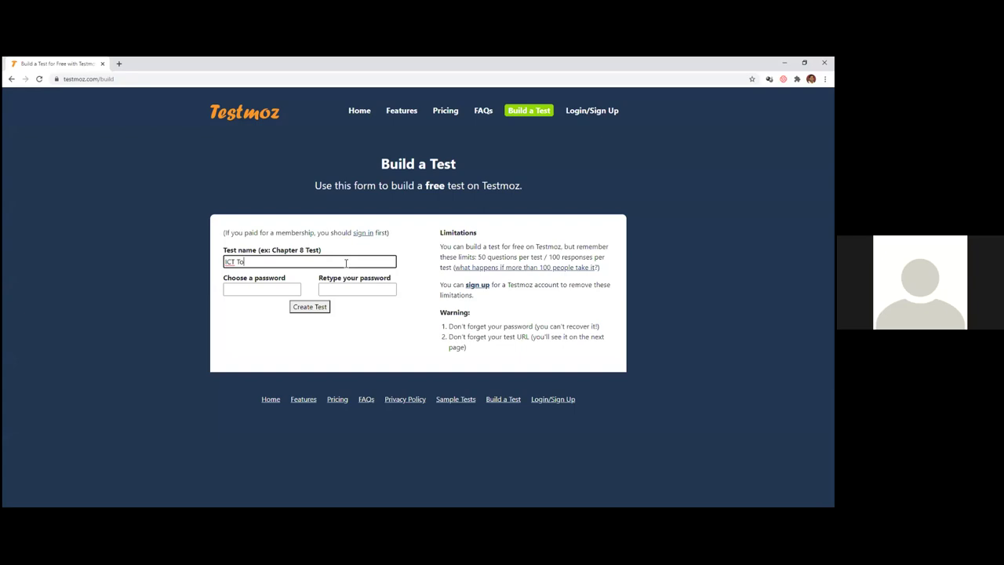
text(ols TESt)
click(289, 290)
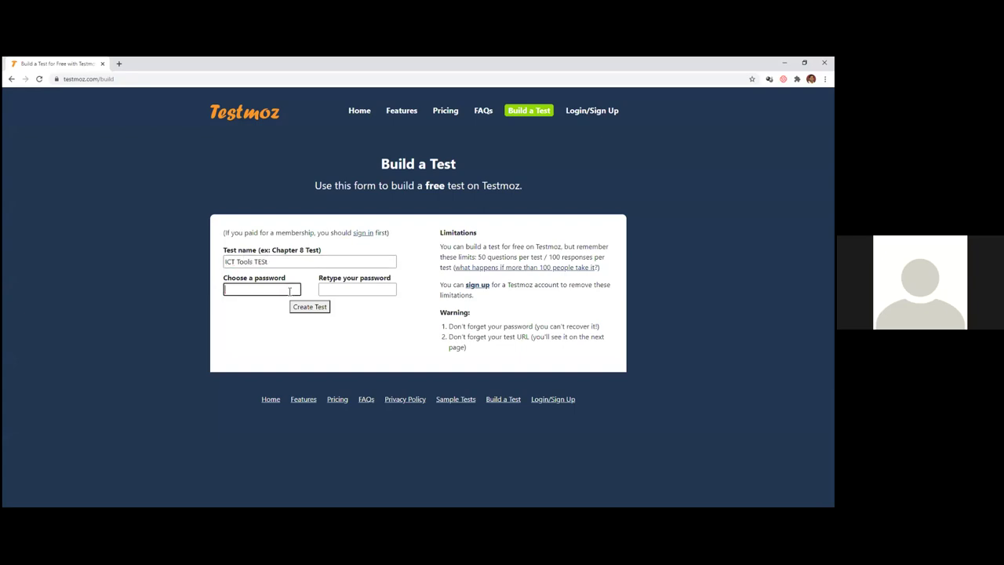
text(••••••••)
key(Tab)
text(••••••••)
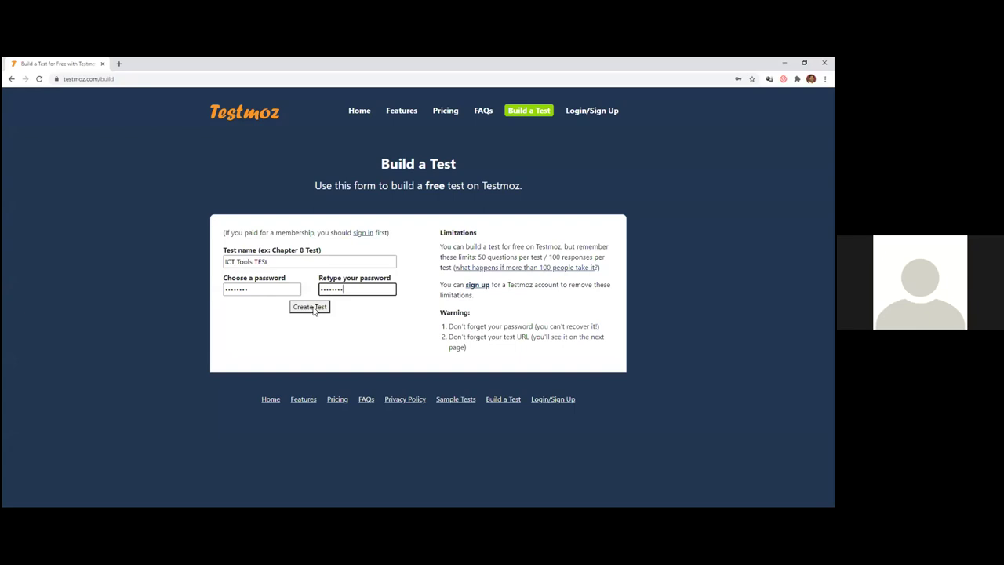
click(314, 308)
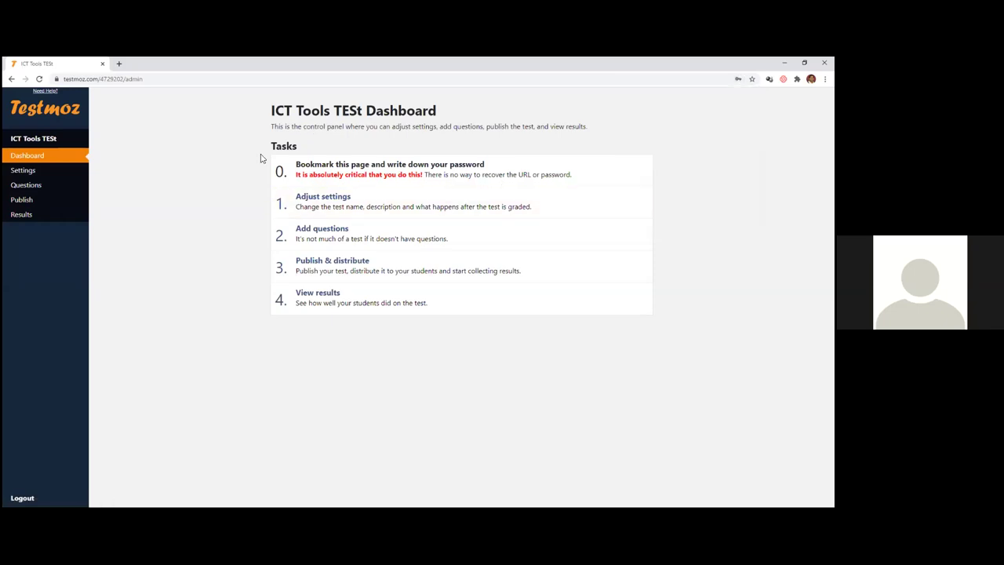
click(133, 81)
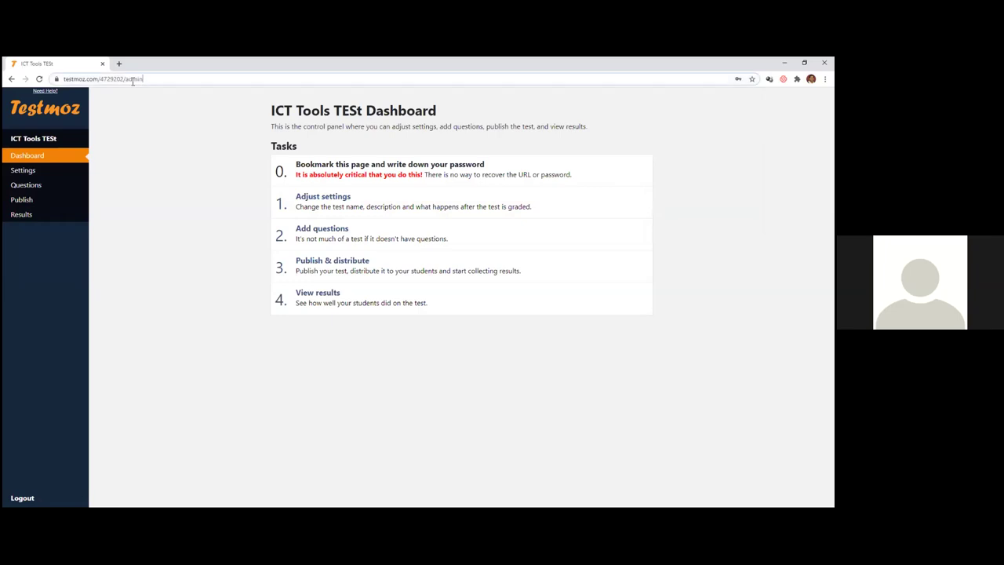
click(133, 81)
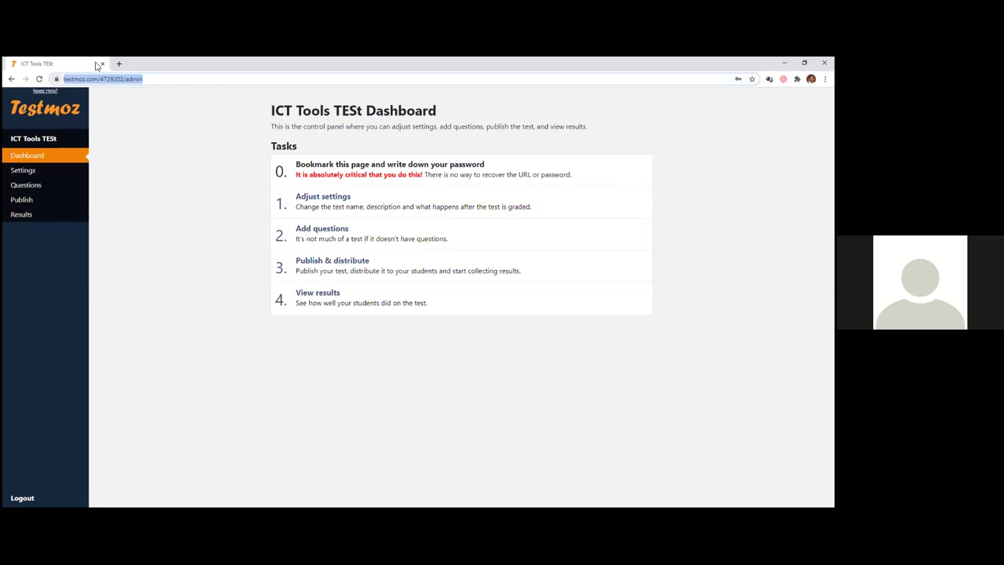
click(178, 163)
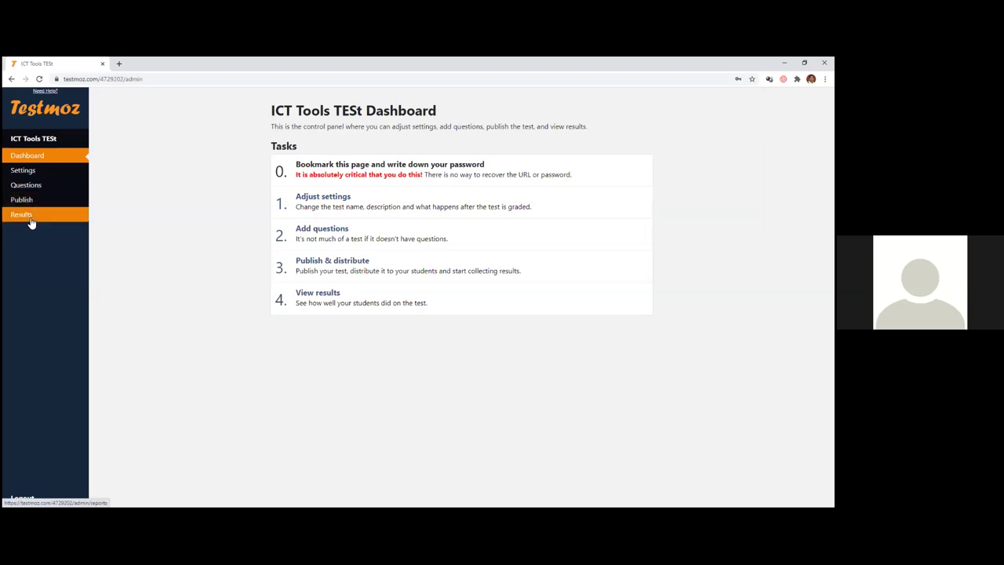
- In Settings, enter the introduction 'This is a test on ICT tools' and pick Crimson and Gray colours
click(28, 174)
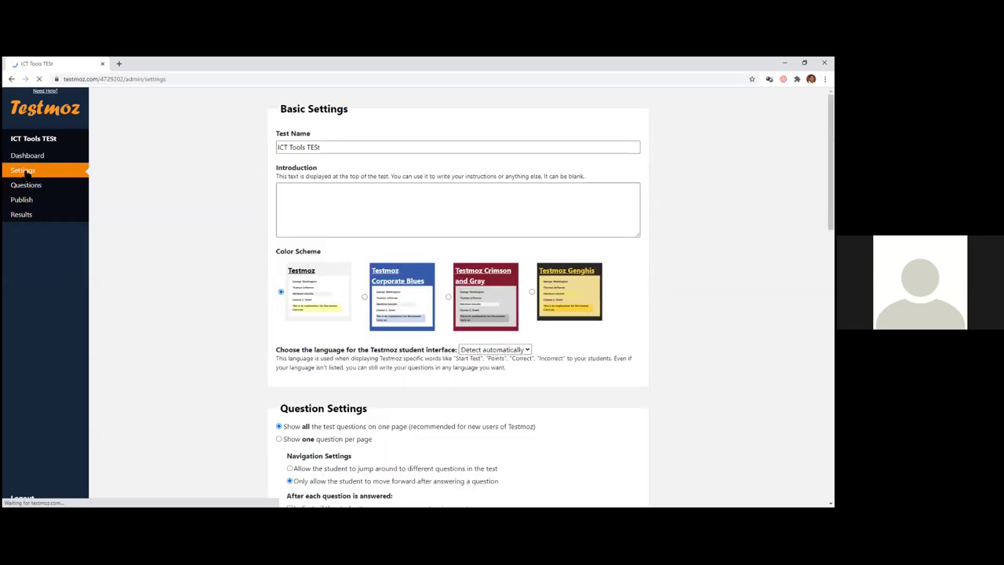
click(305, 227)
text(This )
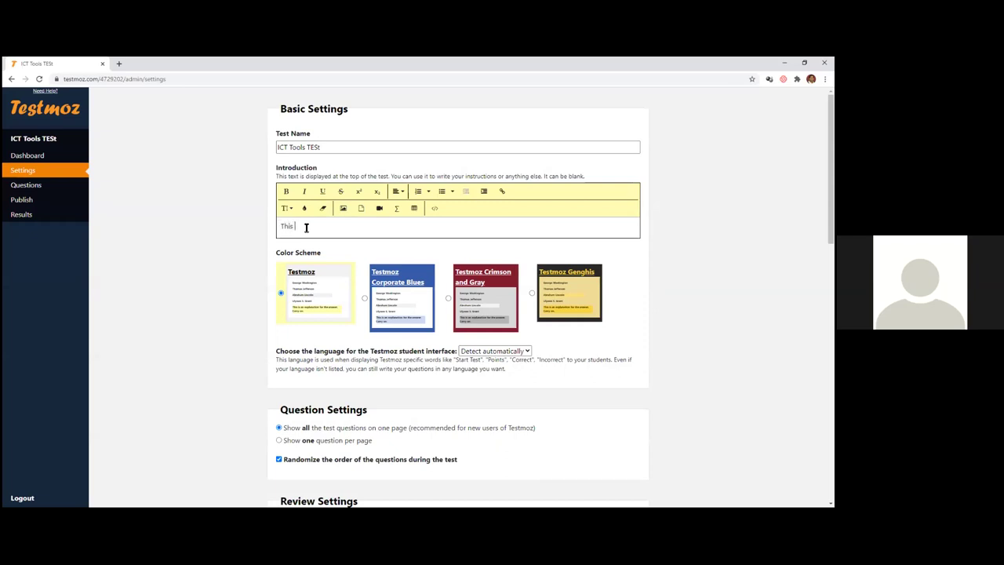
text(is a test on ICT tools)
click(487, 290)
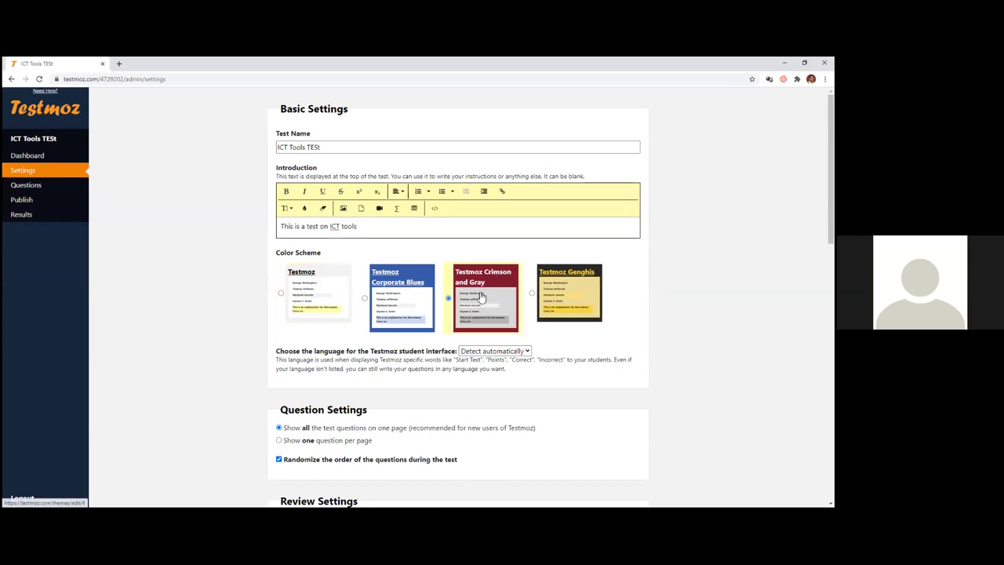
scroll(406, 304, down, 2)
scroll(278, 283, down, 2)
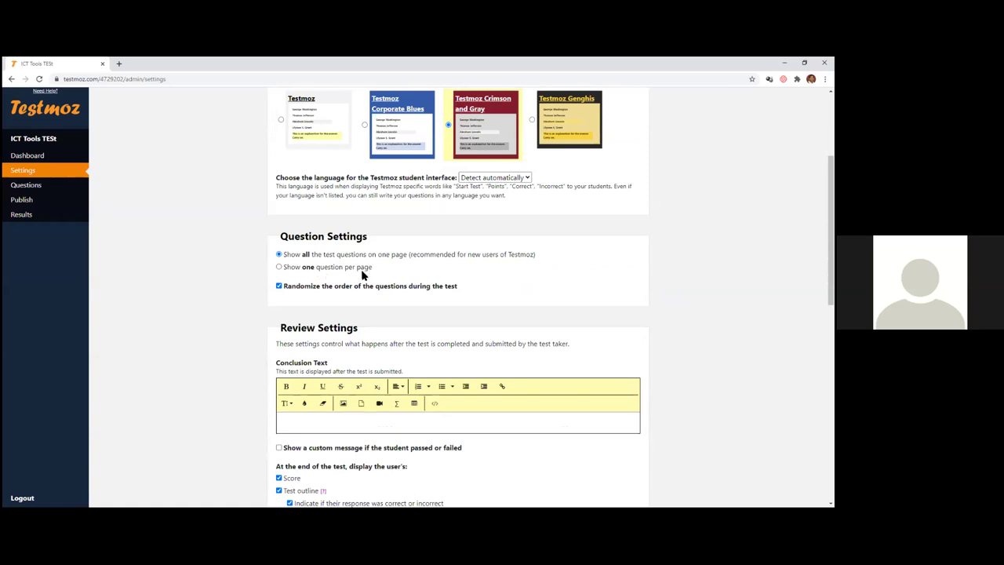
- In Access Control, set the test time limit to 10 minutes
scroll(334, 261, down, 2)
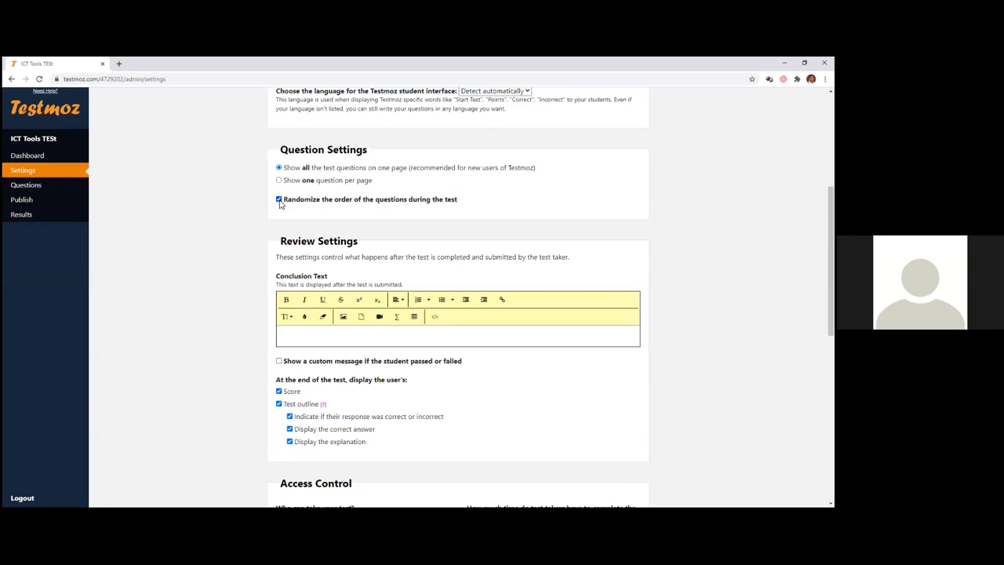
scroll(348, 272, down, 2)
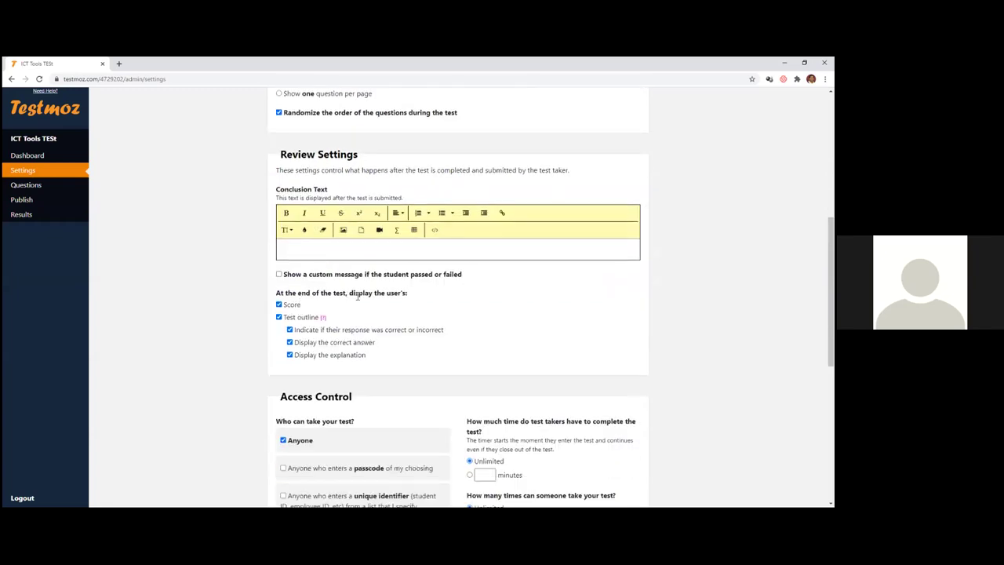
scroll(295, 309, down, 1)
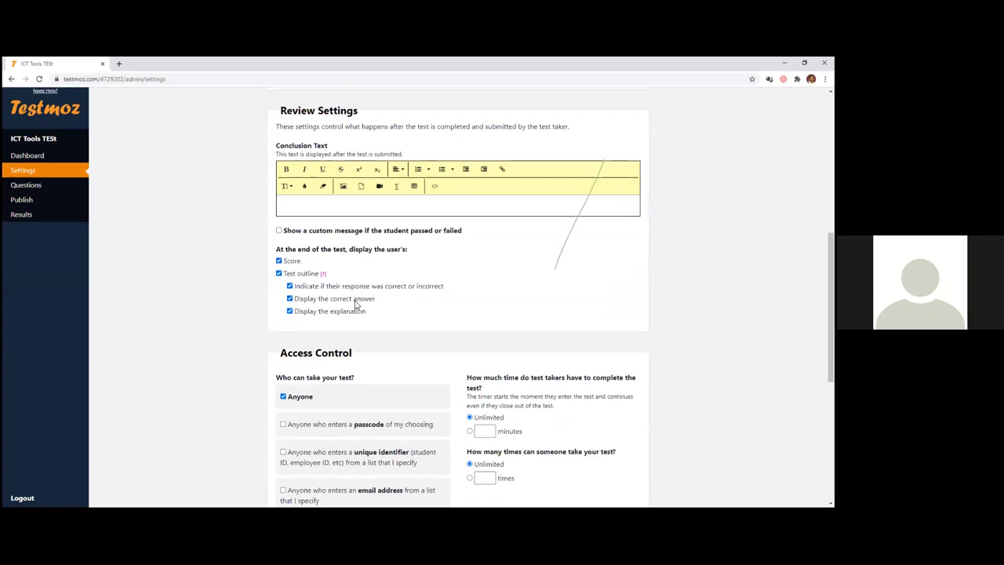
scroll(360, 294, down, 2)
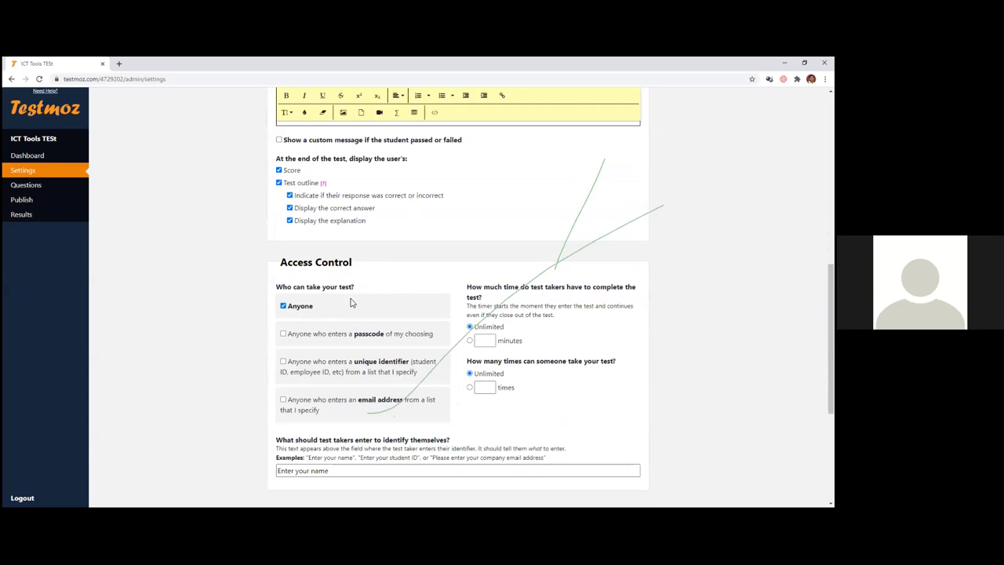
scroll(351, 302, down, 1)
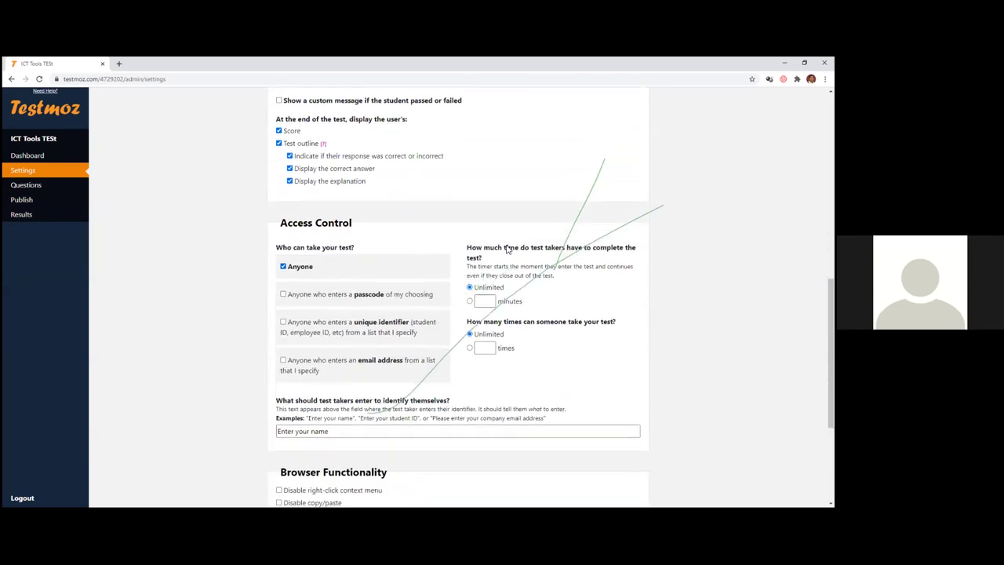
scroll(319, 272, down, 2)
scroll(588, 171, down, 1)
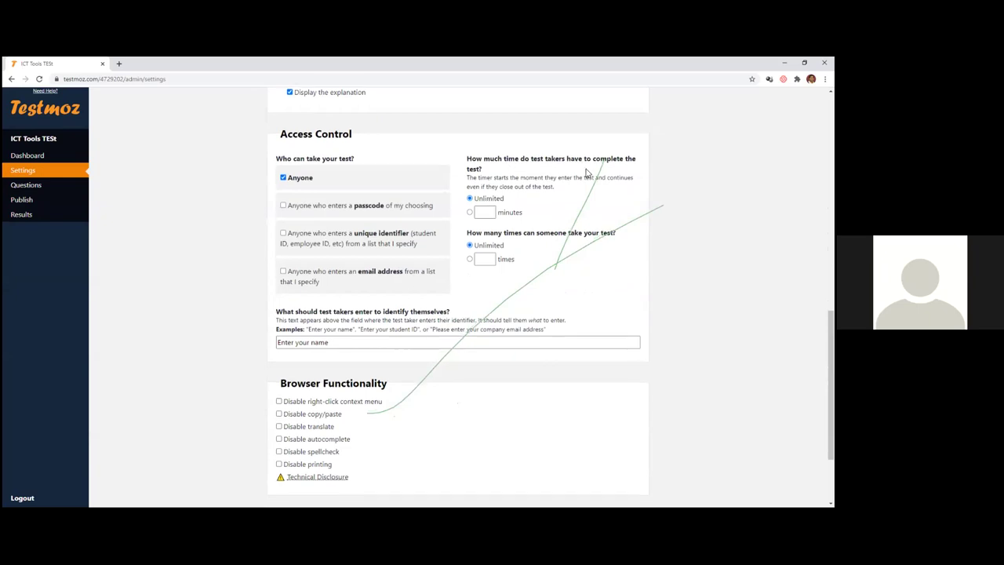
click(488, 172)
text(10)
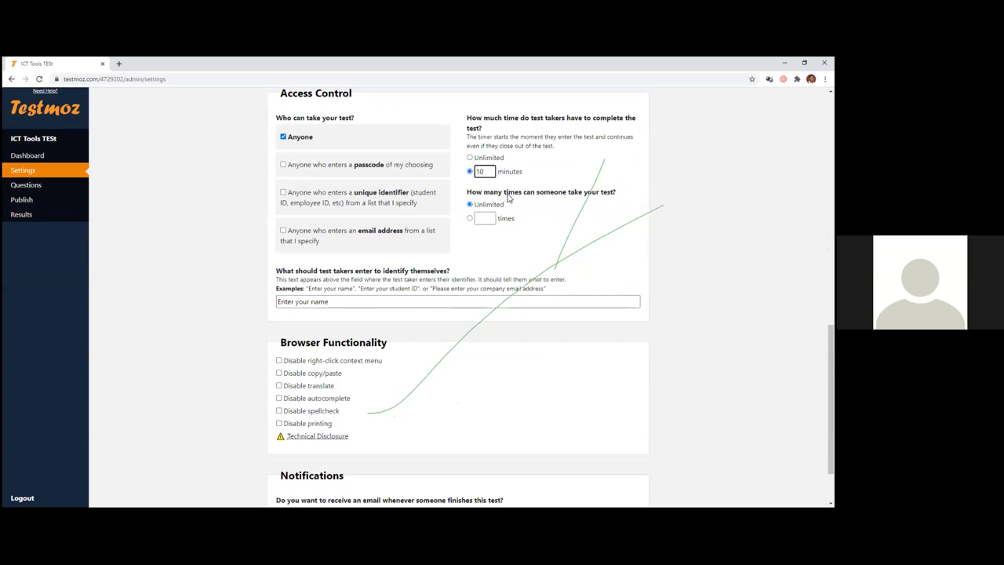
- Allow only 1 attempt, check the 'Enter your name' prompt, and save the settings
click(488, 218)
scroll(496, 263, down, 2)
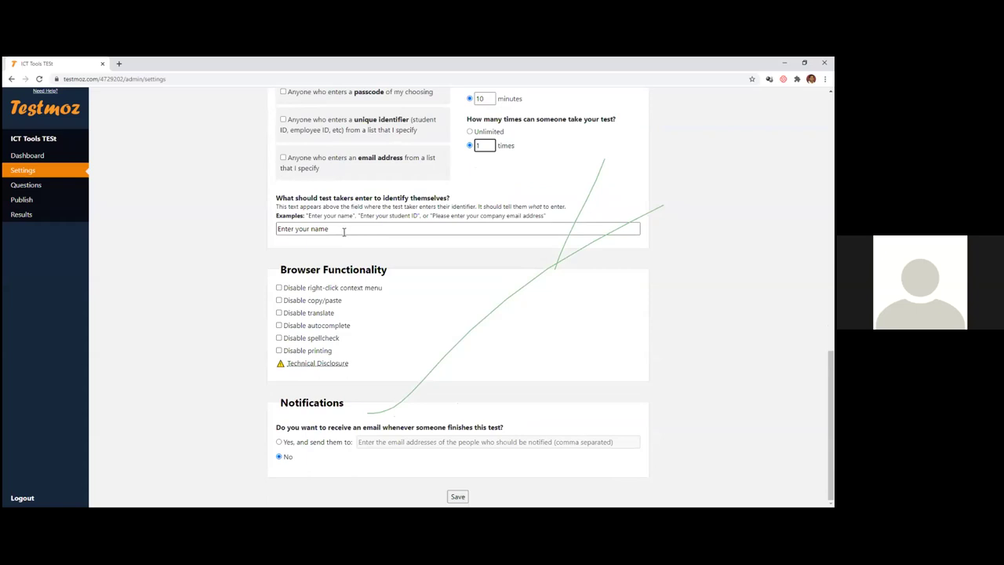
click(342, 230)
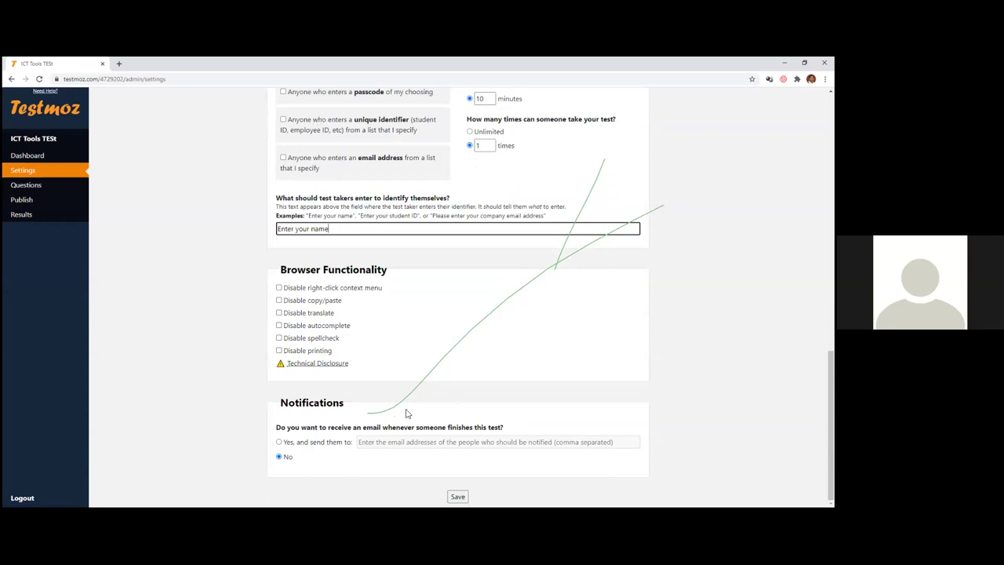
click(459, 494)
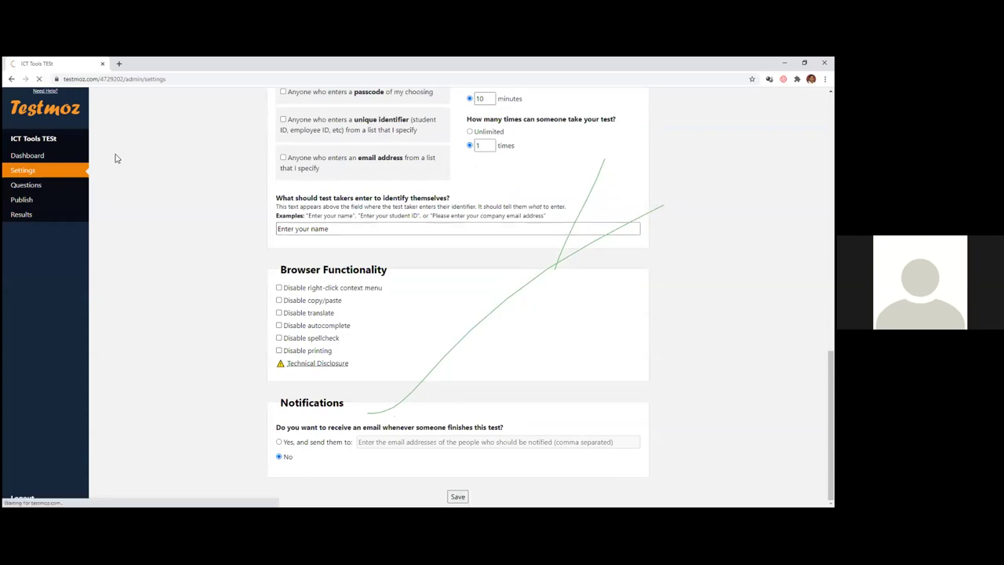
- On the Questions page, insert a graded Multiple choice (choose one) question
click(58, 190)
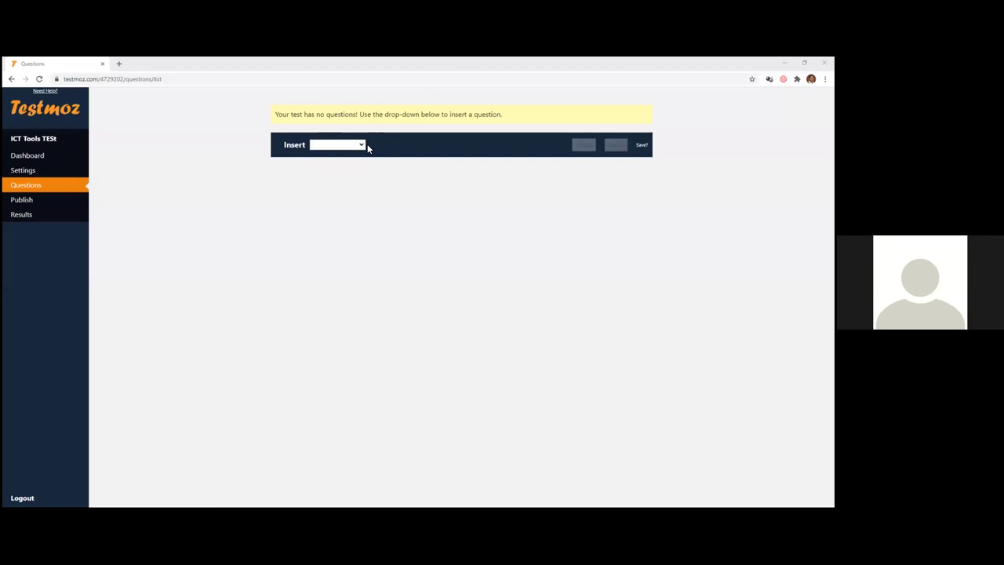
click(362, 144)
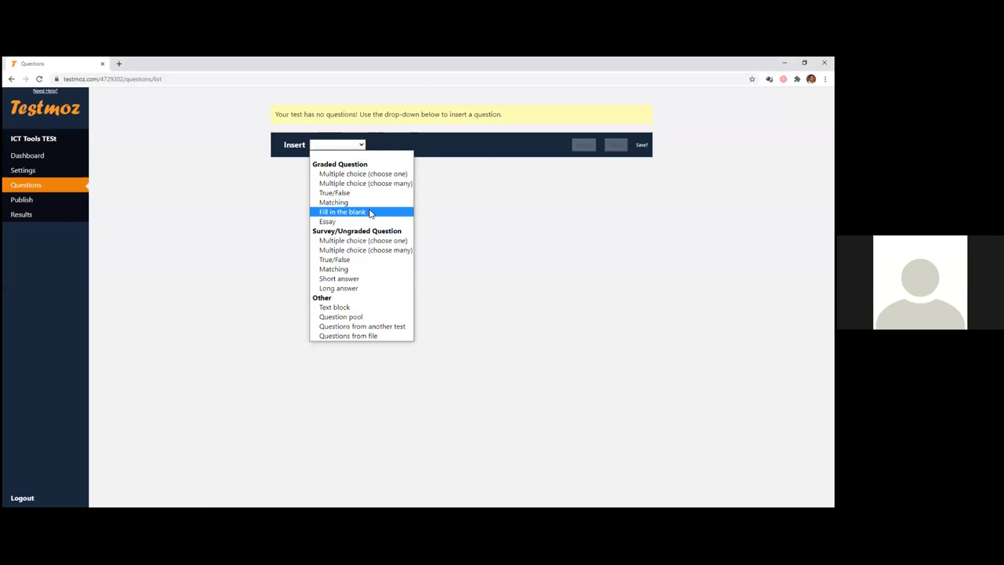
click(363, 174)
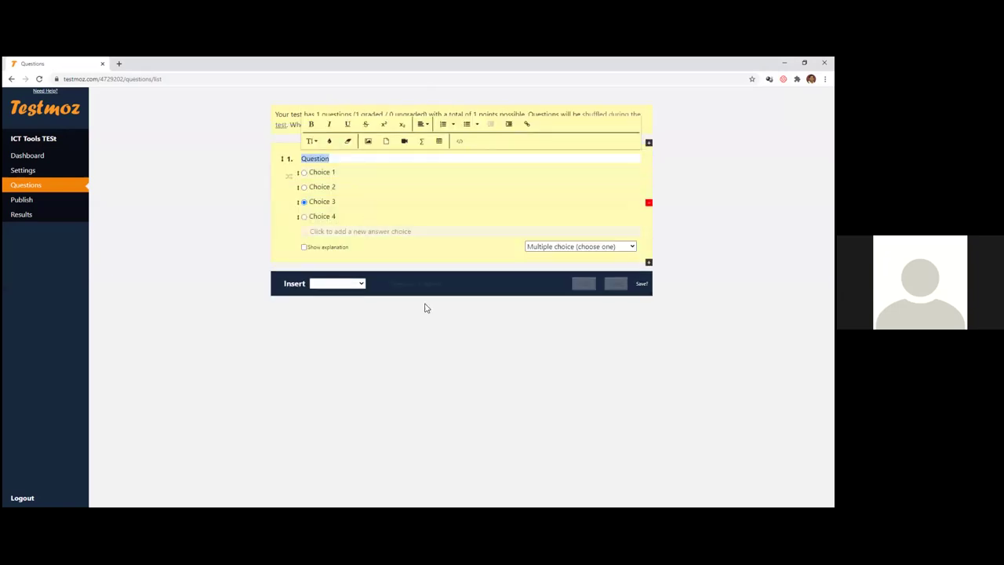
- Write question 1: 'Zoom has a free time of __ minutes for normal users'
text(Zoom has a free)
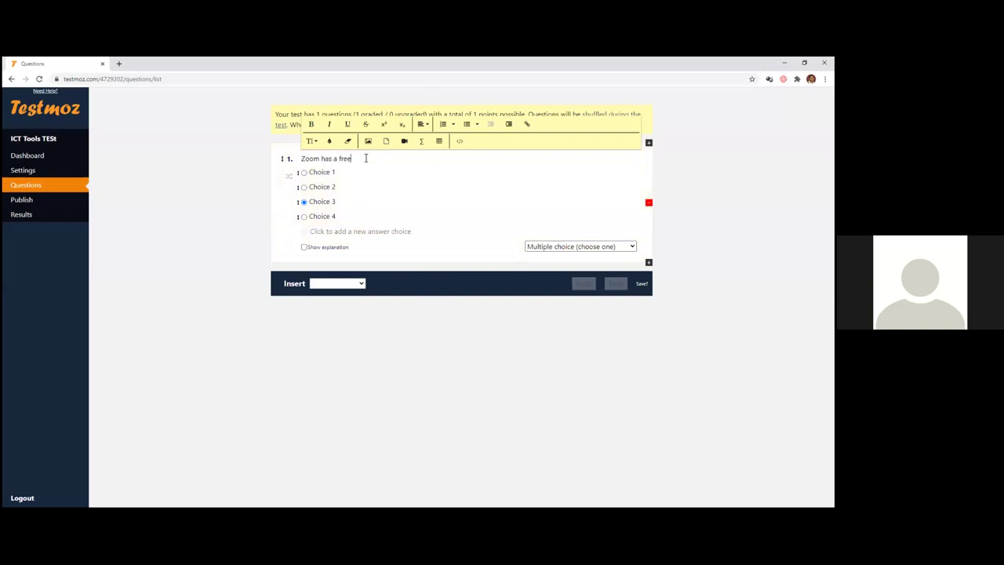
text( time of __ minutes fo)
key(BackSpace)
key(BackSpace)
text(for normal use)
- Fill in answer choices 60, 30 and 40, and delete the unused fourth choice
click(330, 174)
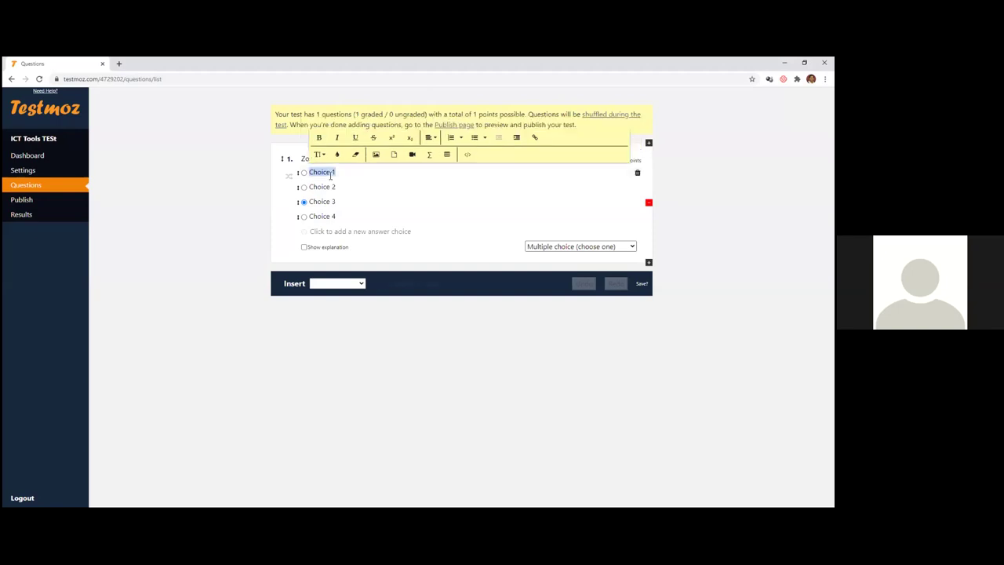
text(60)
click(316, 191)
text(40)
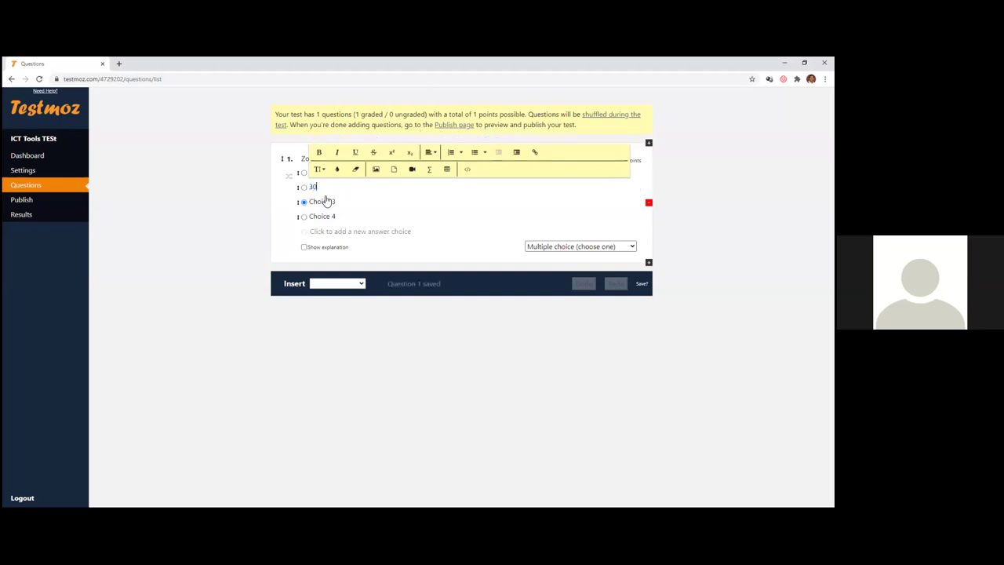
click(326, 201)
text(40)
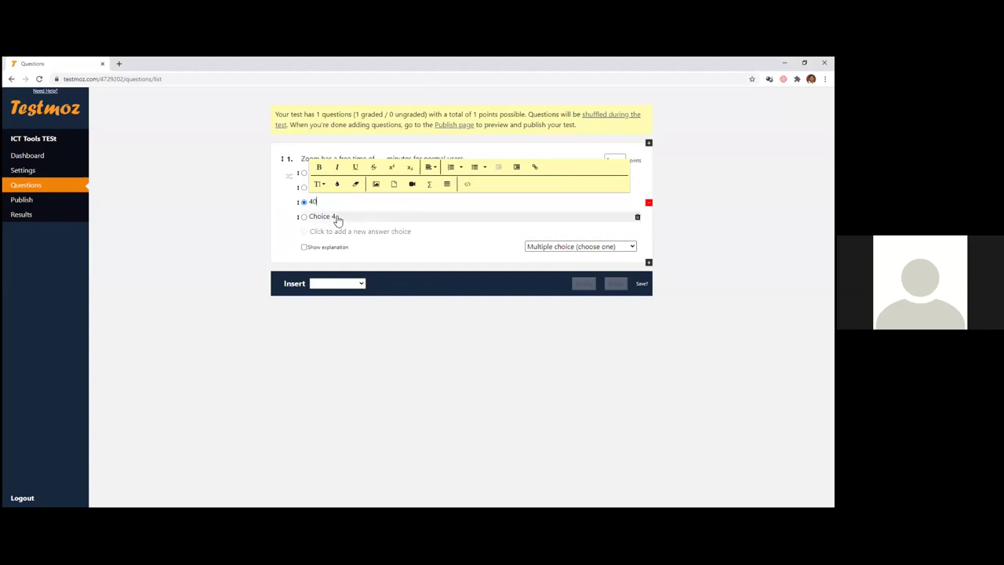
click(637, 219)
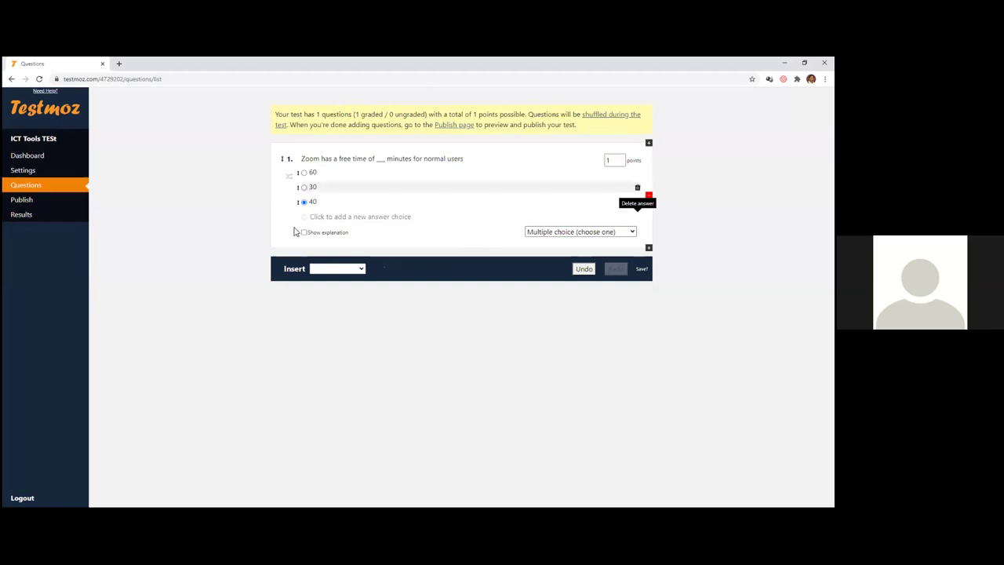
- Mark 40 as correct and dismiss the members-only explanation notice
click(304, 187)
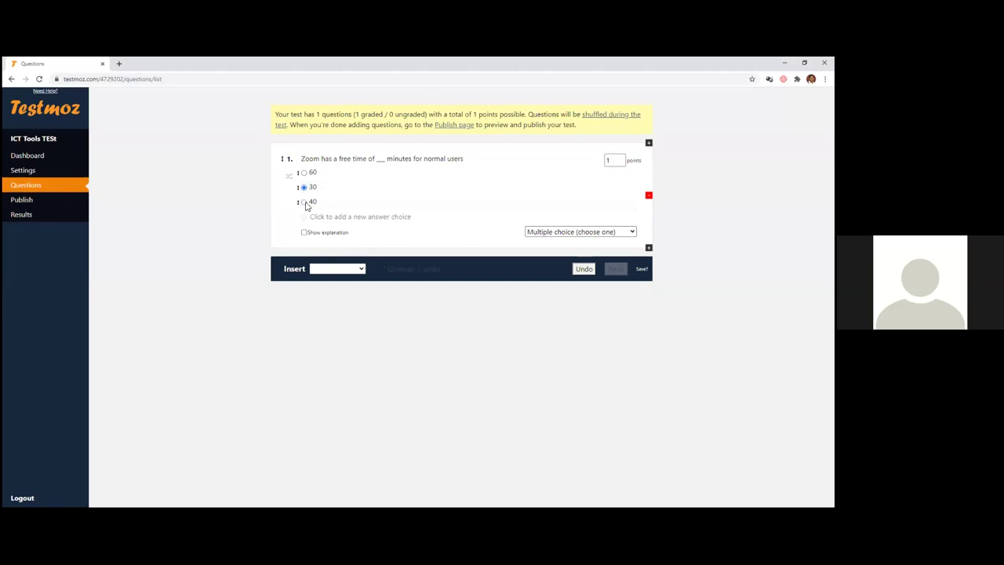
click(305, 202)
click(319, 232)
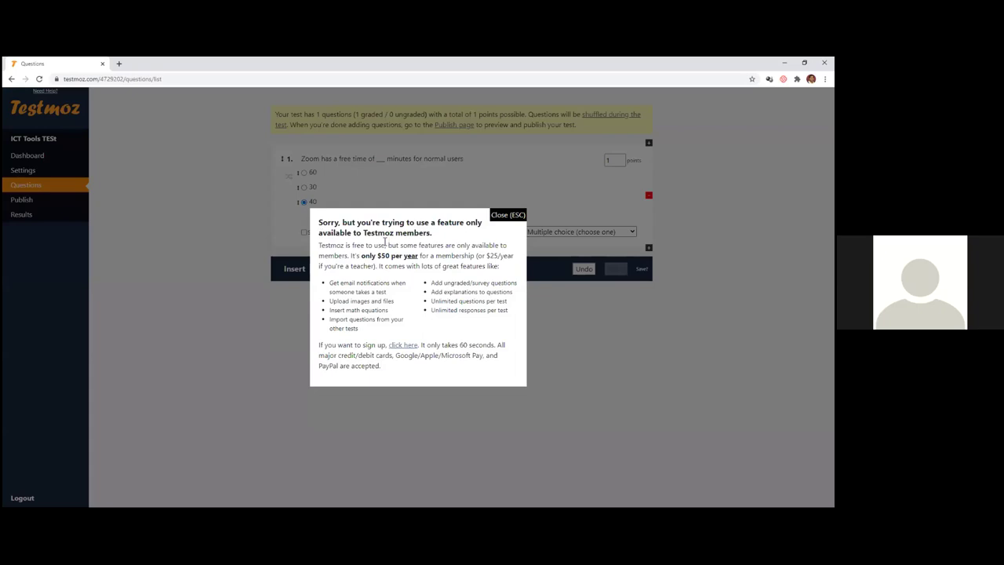
click(508, 217)
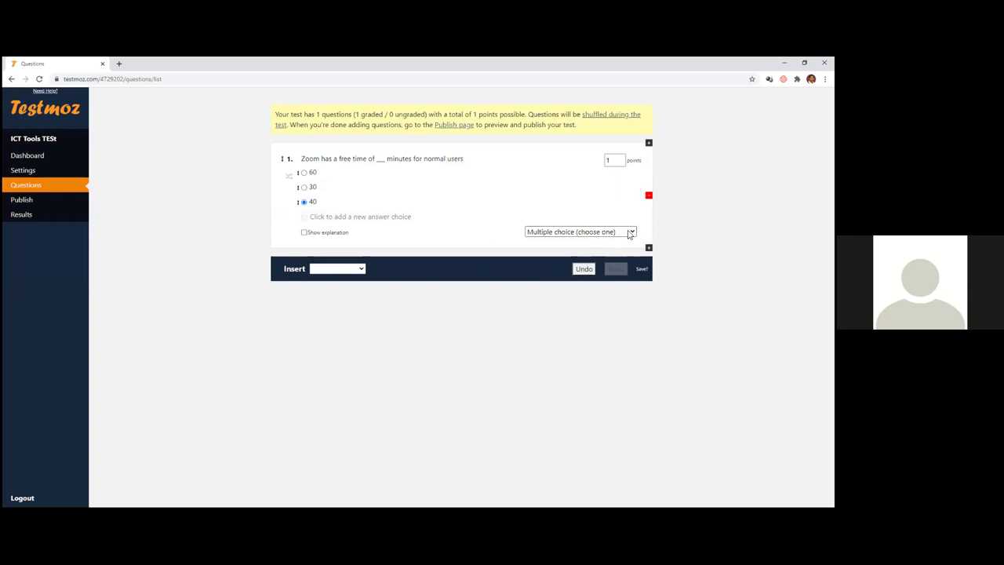
- Add a True/False question: 'Using Testmoz i can have a maximum of 100 questions per test'
click(359, 269)
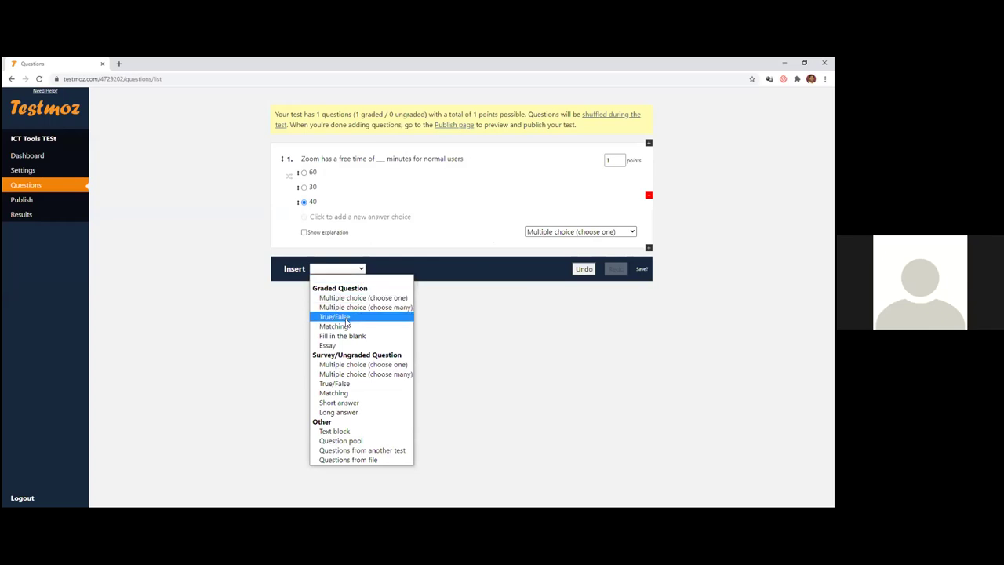
click(346, 316)
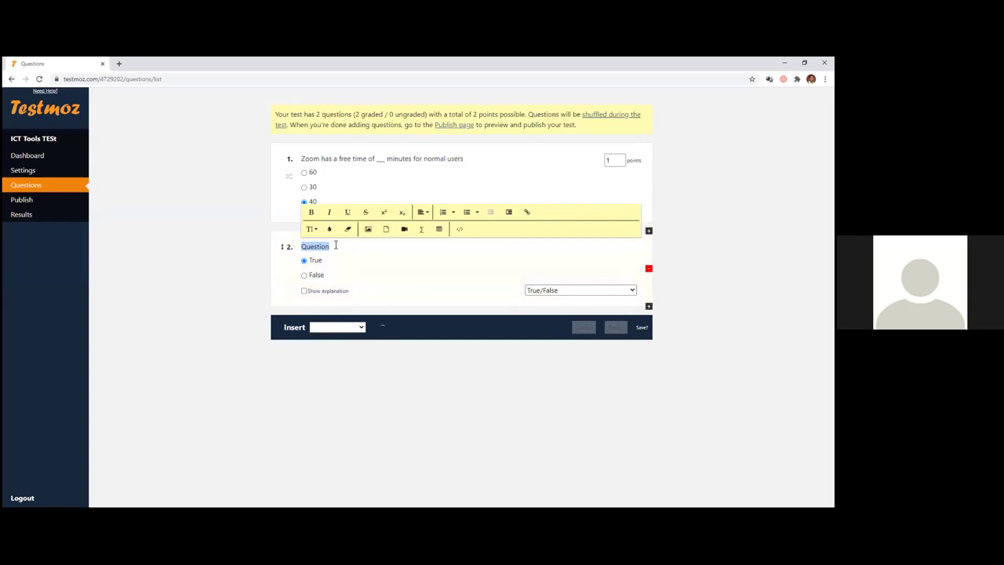
text(Ts)
text(es)
key(BackSpace)
key(BackSpace)
text(Test mo)
key(BackSpace)
key(BackSpace)
key(BackSpace)
key(BackSpace)
key(BackSpace)
key(BackSpace)
key(BackSpace)
text(Using Testmoz i can have a max)
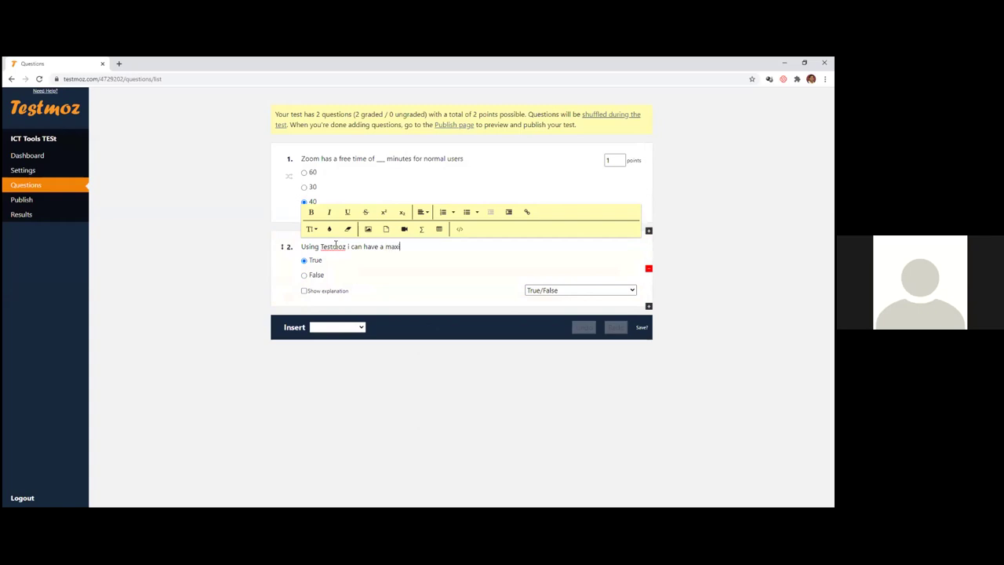
text(imum of 100 questio)
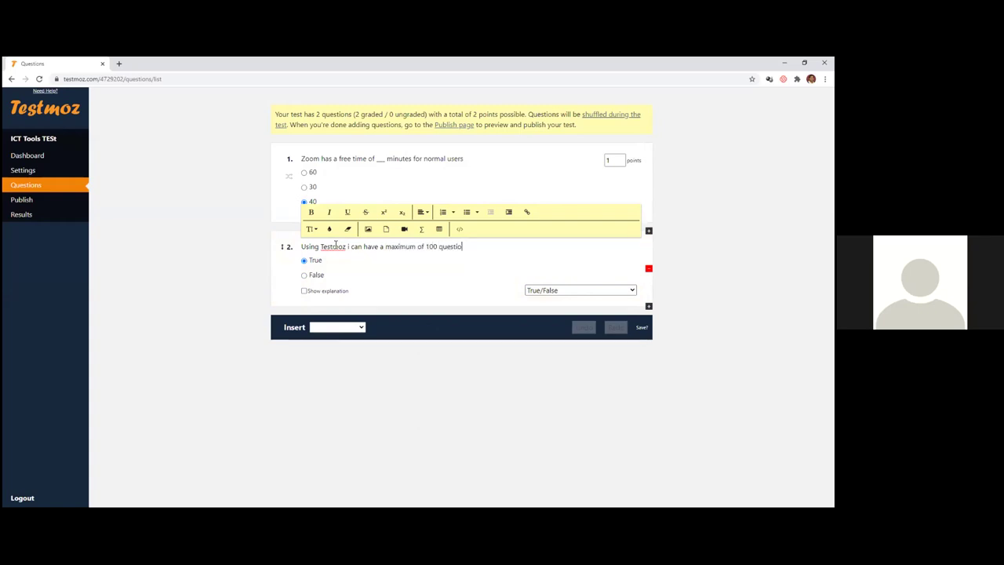
text(ns per test)
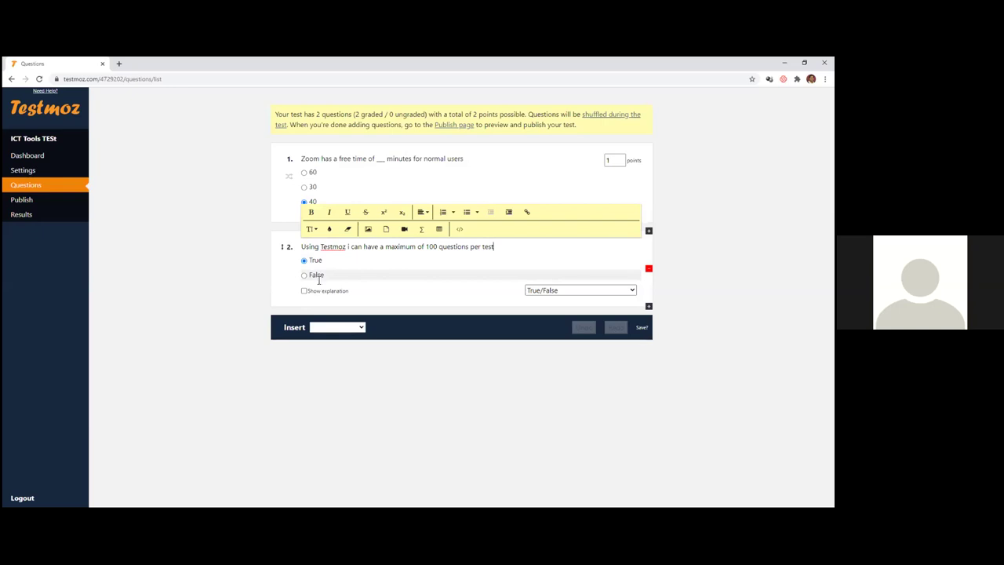
- Mark False as correct, check both questions' points, and go to the Publish page
click(318, 279)
click(305, 275)
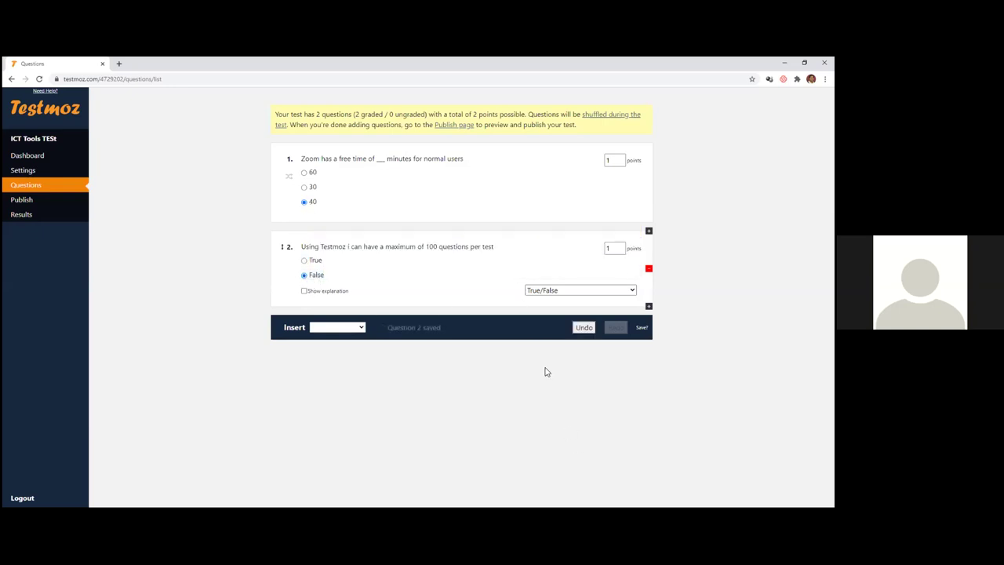
click(616, 162)
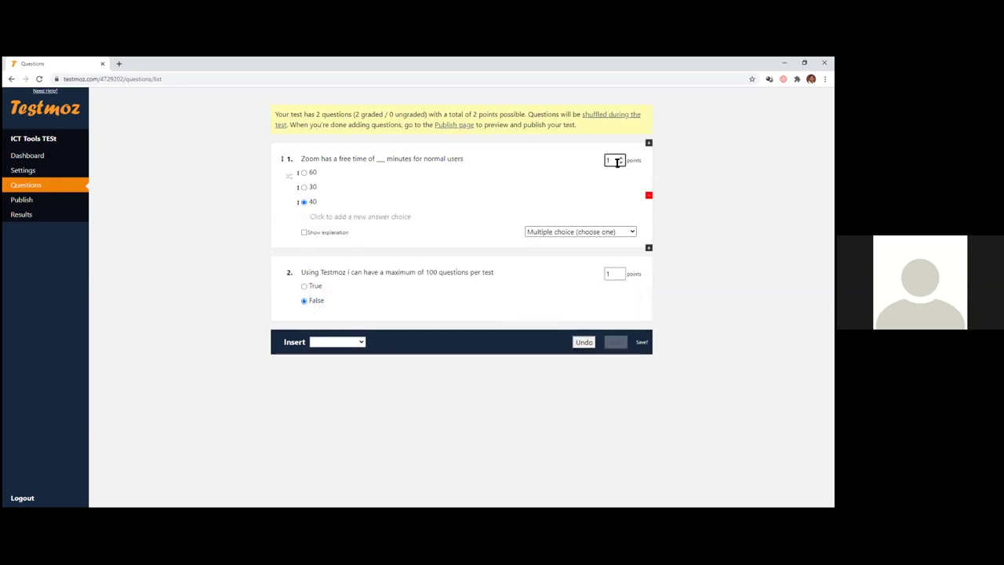
click(615, 273)
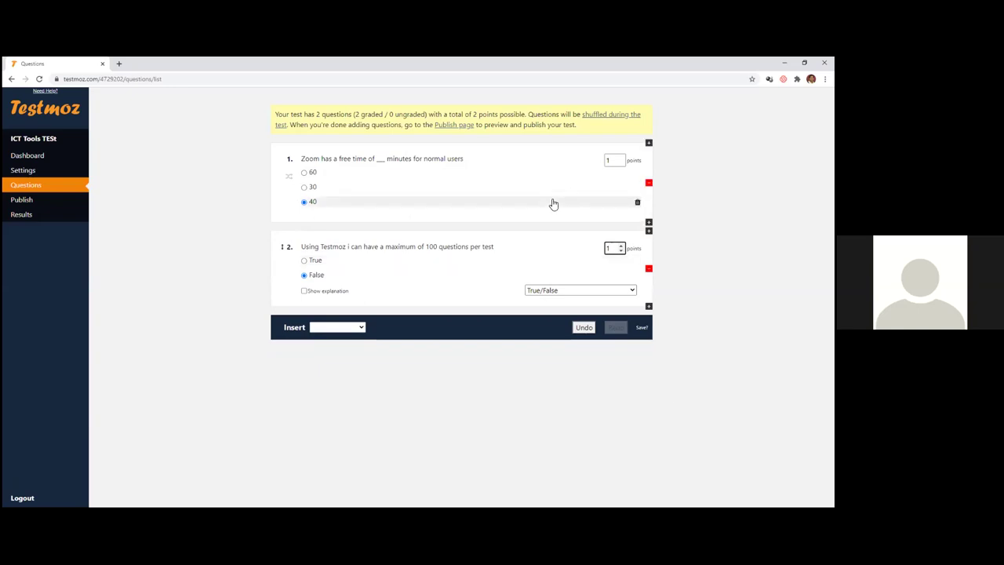
click(26, 200)
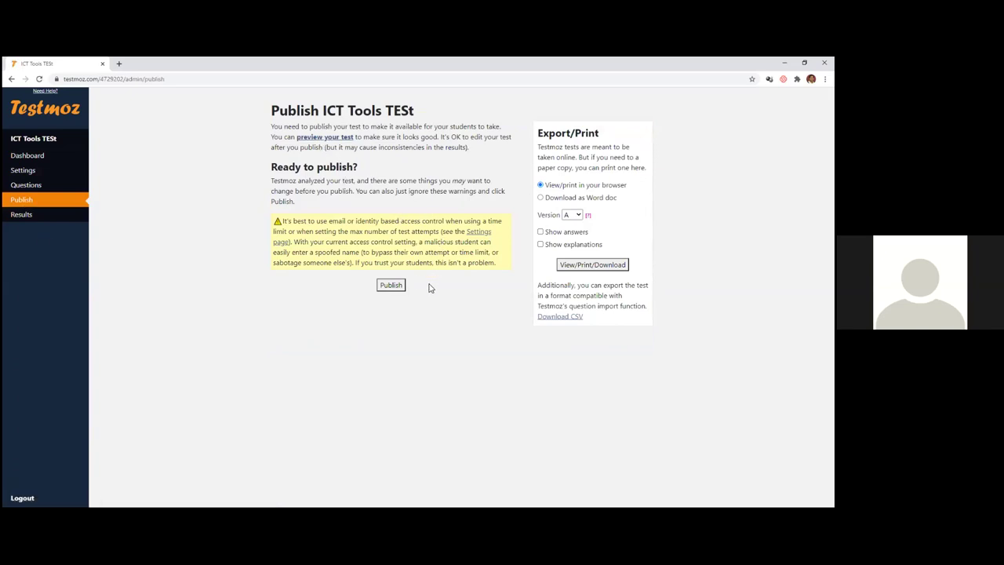
- Publish the test and copy its testmoz.com/4729202 link
click(390, 285)
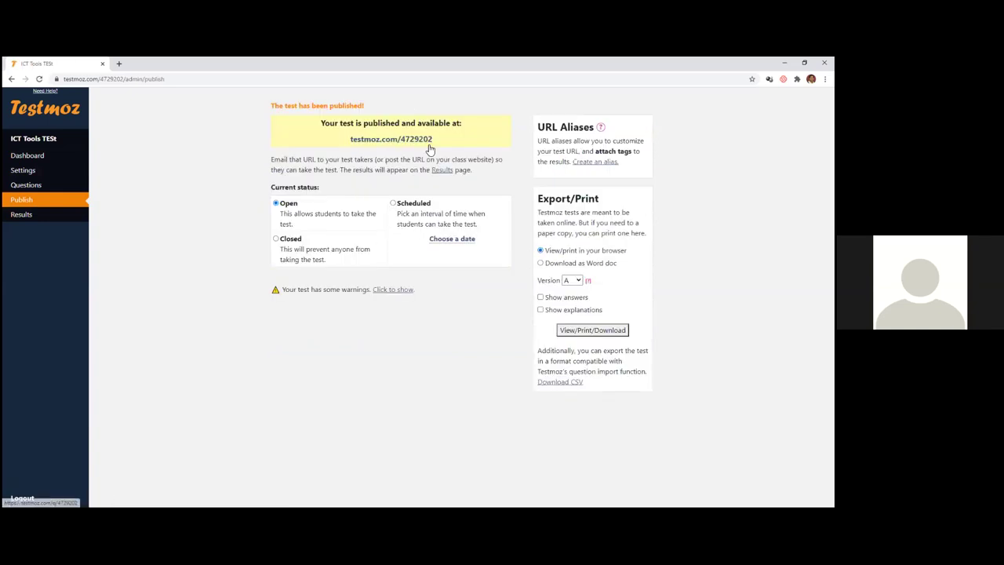
drag(440, 142, 366, 137)
scroll(366, 137, down, 1)
right_click(366, 137)
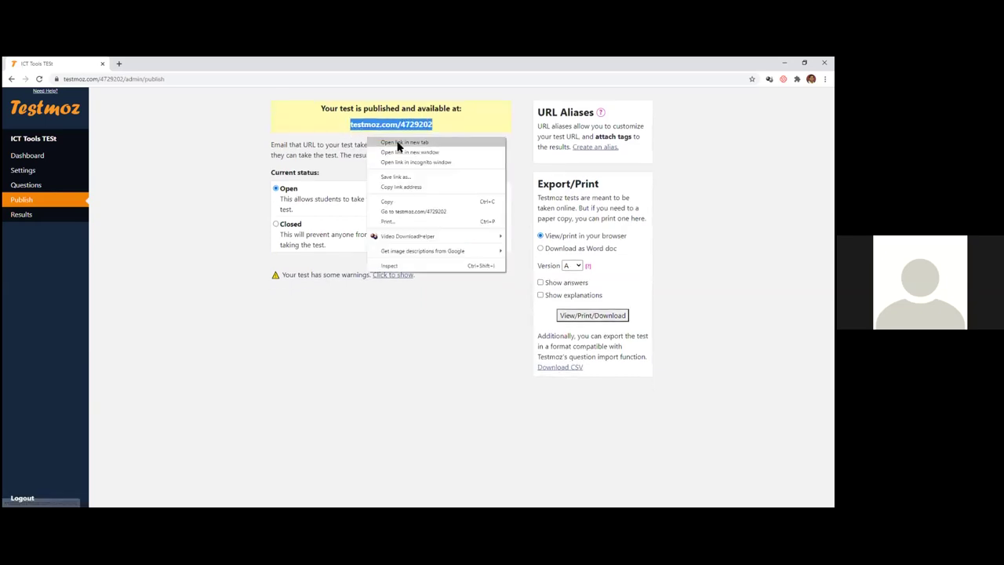
click(397, 204)
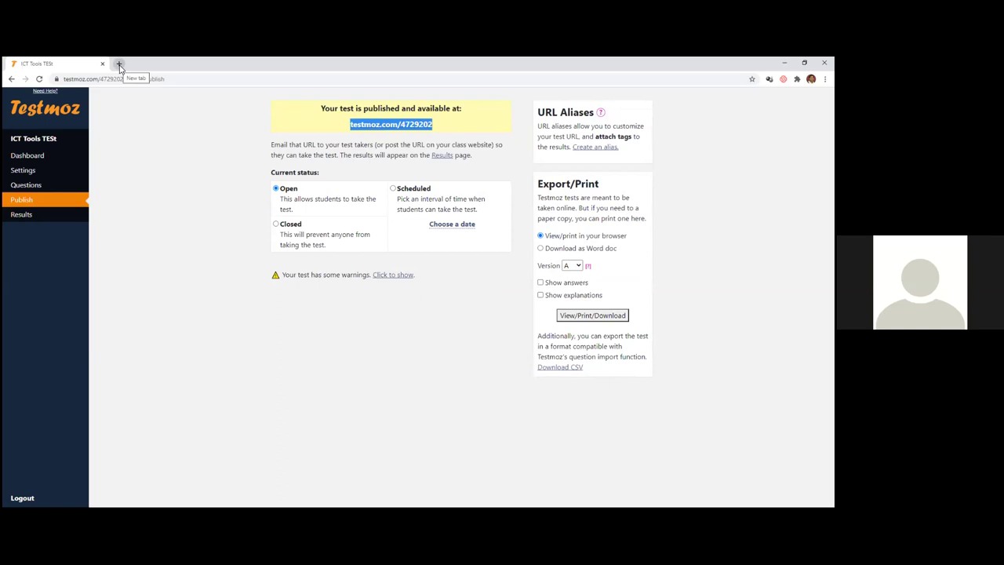
- Open the student test link in a new browser tab
click(150, 99)
double_click(142, 79)
drag(123, 79, 59, 90)
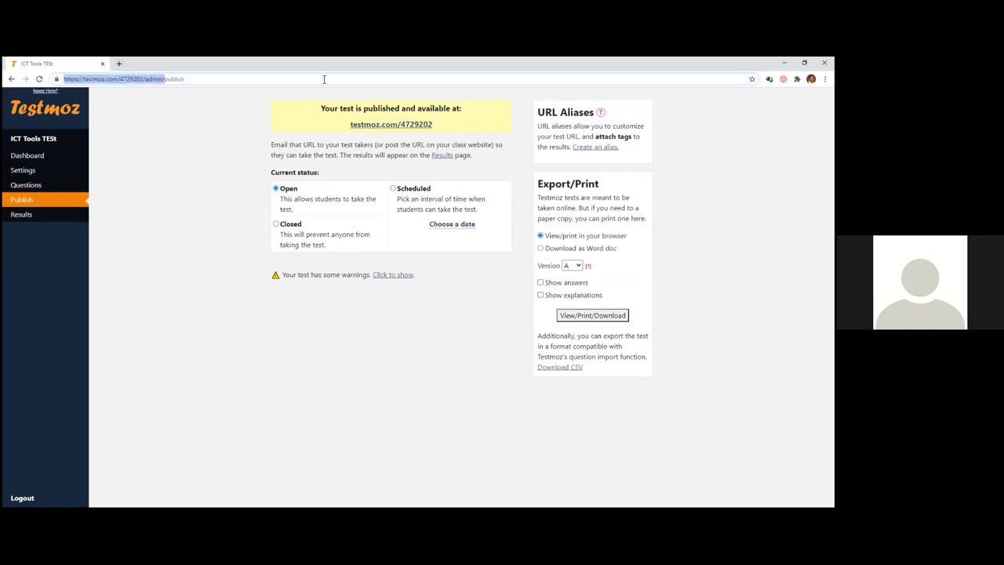
right_click(387, 124)
click(415, 131)
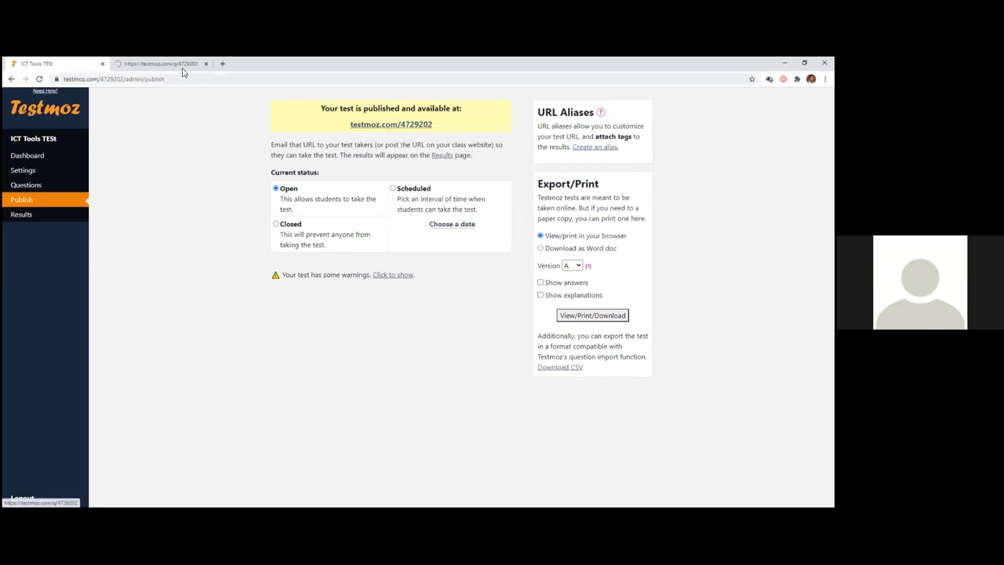
- Take the test under a student name, answer True and 40, submit for 50%, then close the tab
click(169, 64)
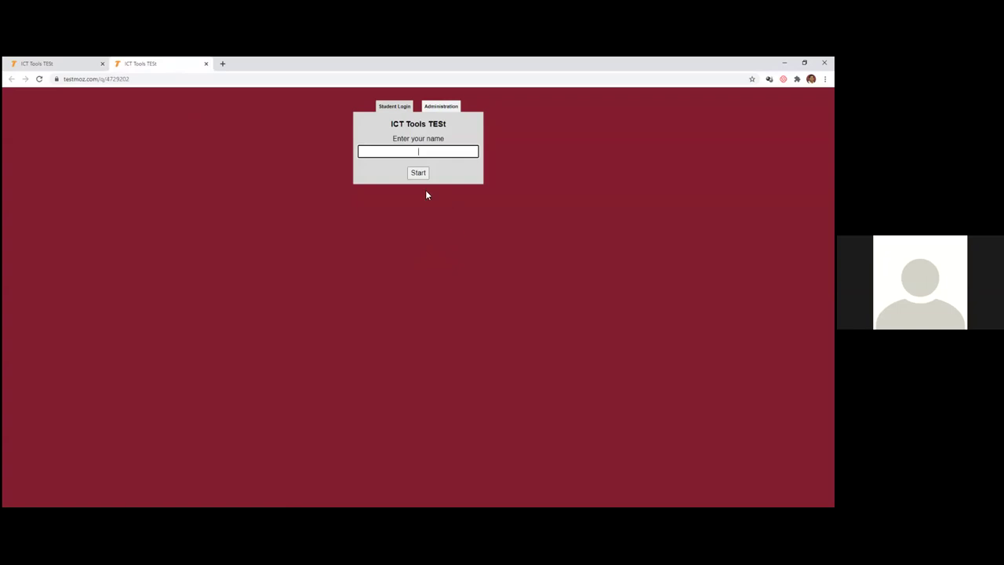
text(Rakesh)
click(417, 178)
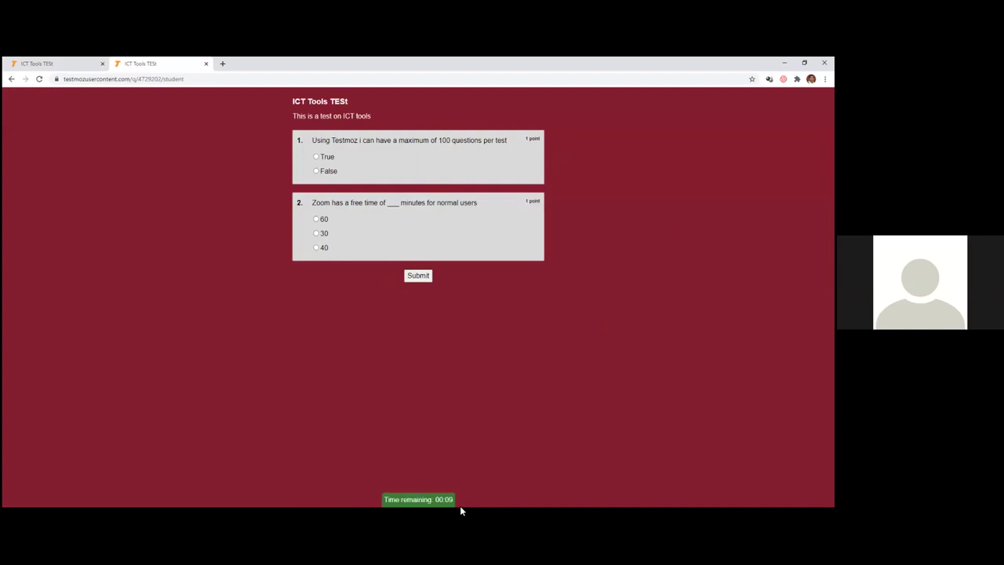
mouse_move(412, 506)
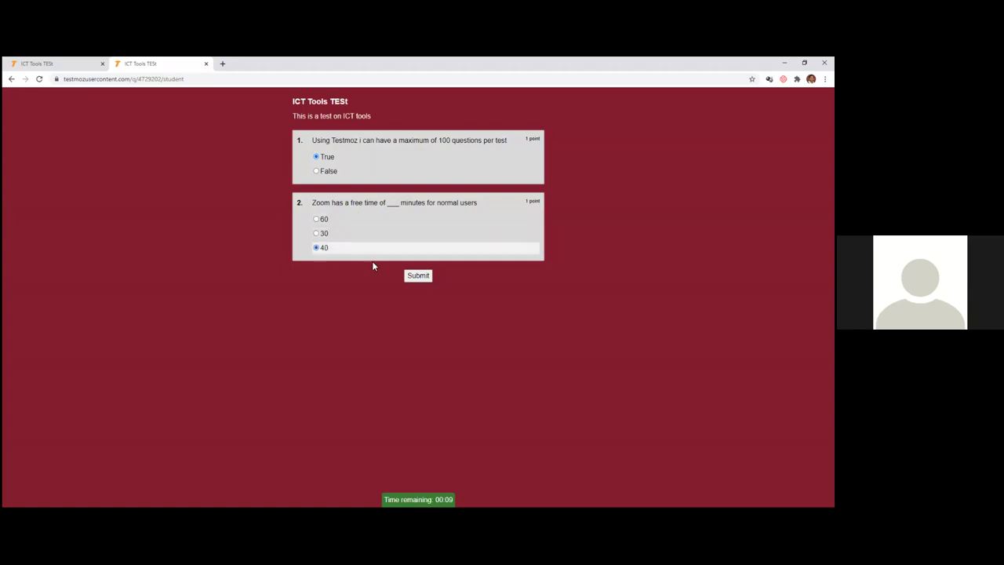
click(417, 277)
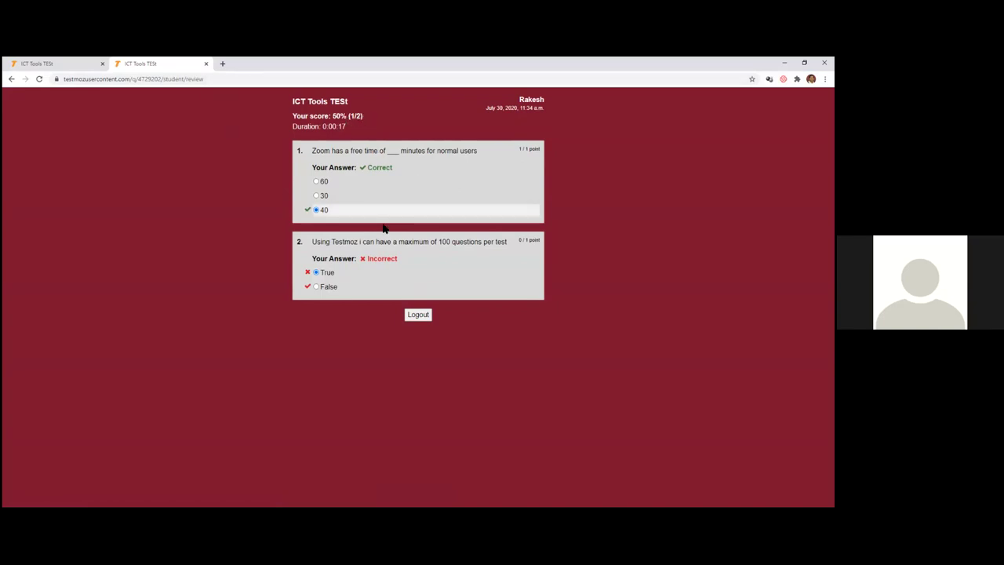
click(205, 63)
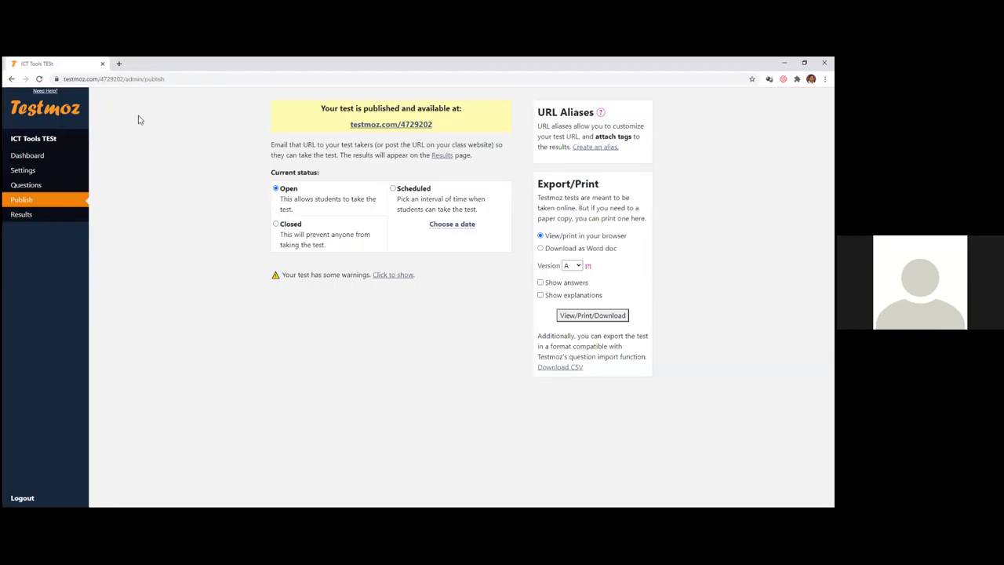
- Return to the /admin/ dashboard and review the single response's 50% (1/2) result on Results
click(164, 79)
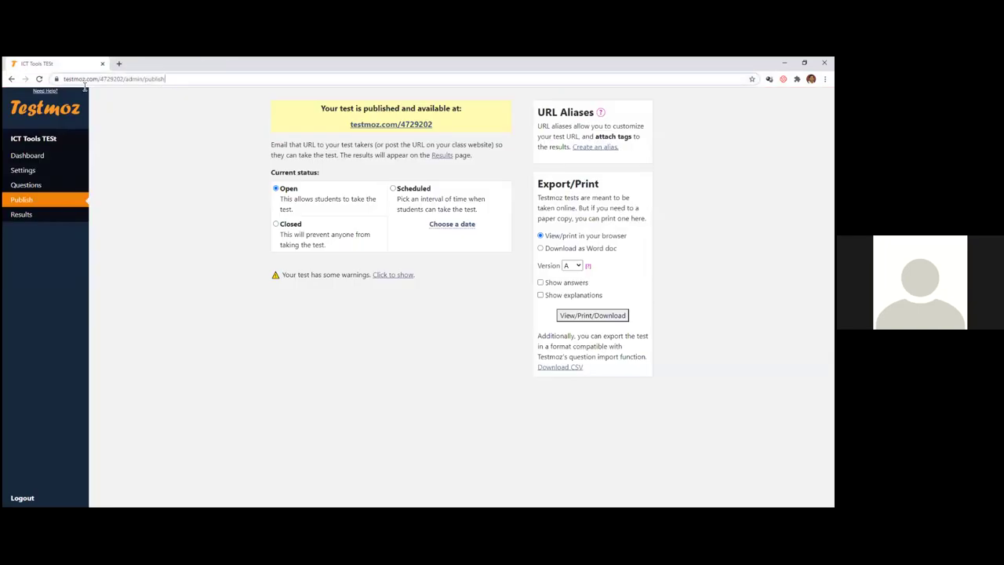
key(End)
key(BackSpace)
key(BackSpace)
key(BackSpace)
key(BackSpace)
key(BackSpace)
key(BackSpace)
key(BackSpace)
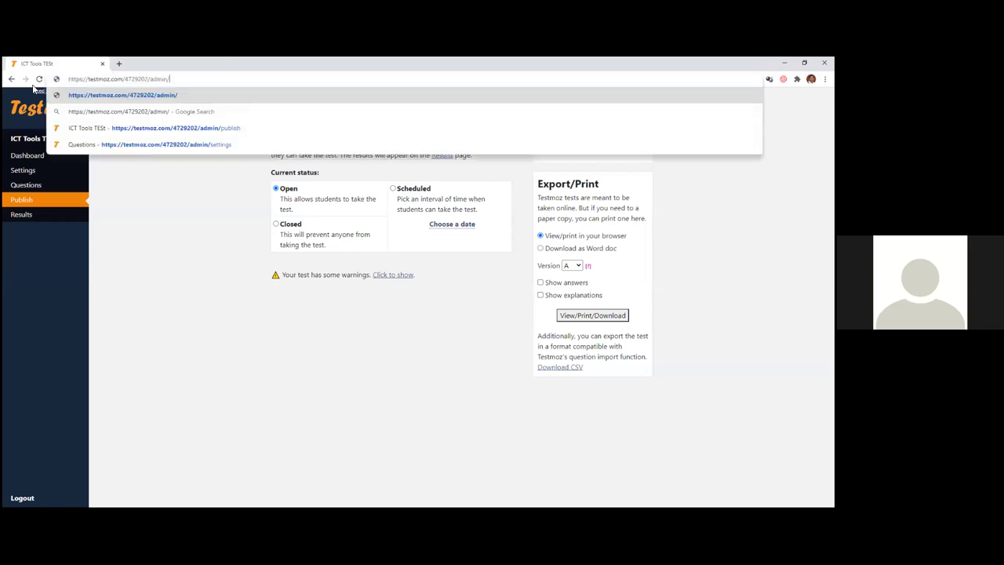
key(Return)
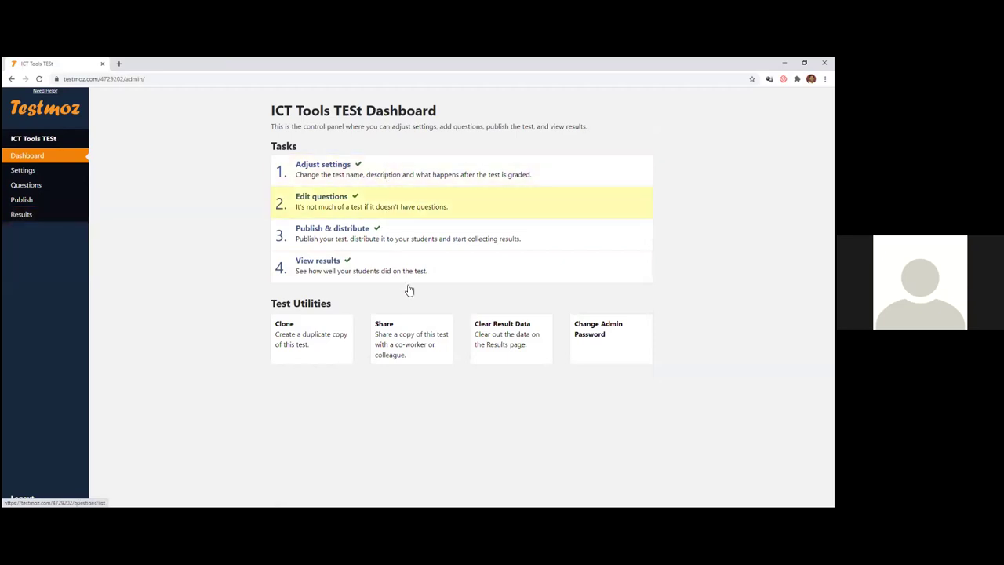
click(36, 217)
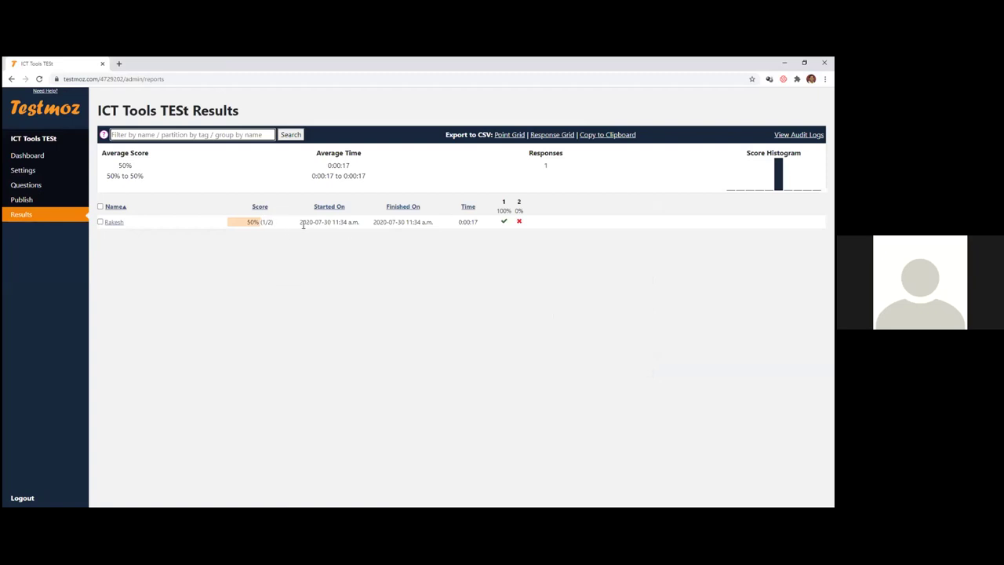
click(112, 224)
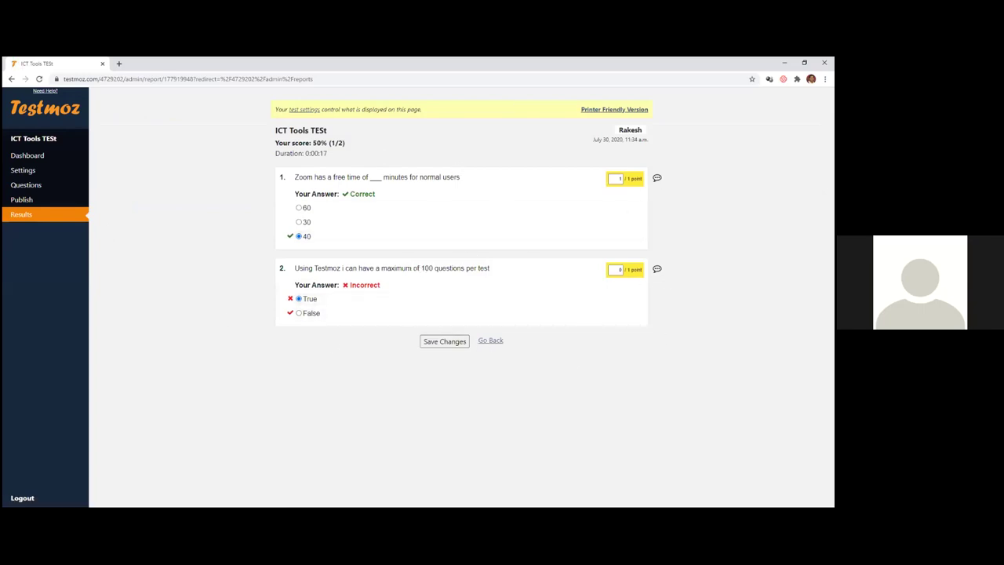
click(489, 342)
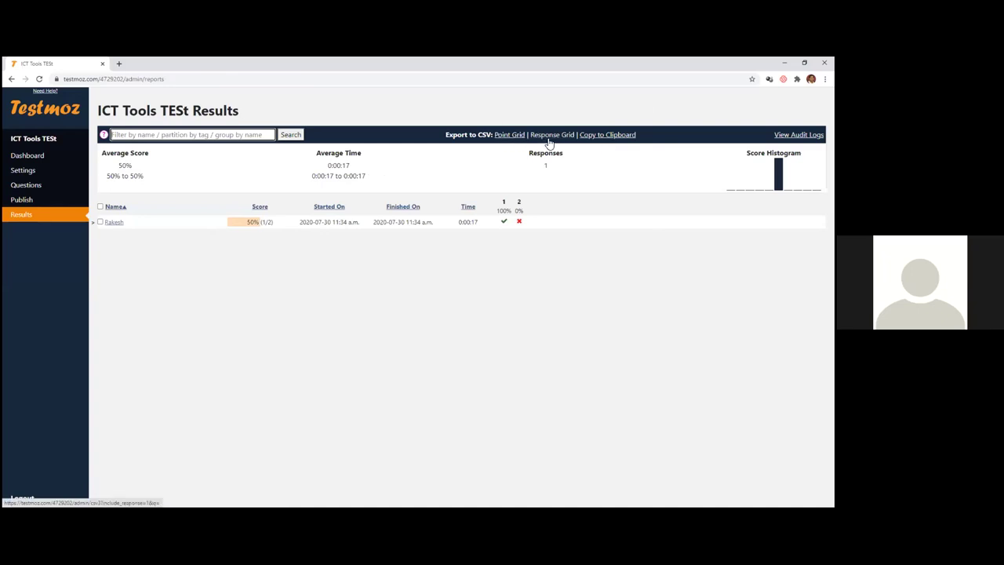
- Export results as a Point Grid CSV and open quiz_4729202.csv
click(516, 137)
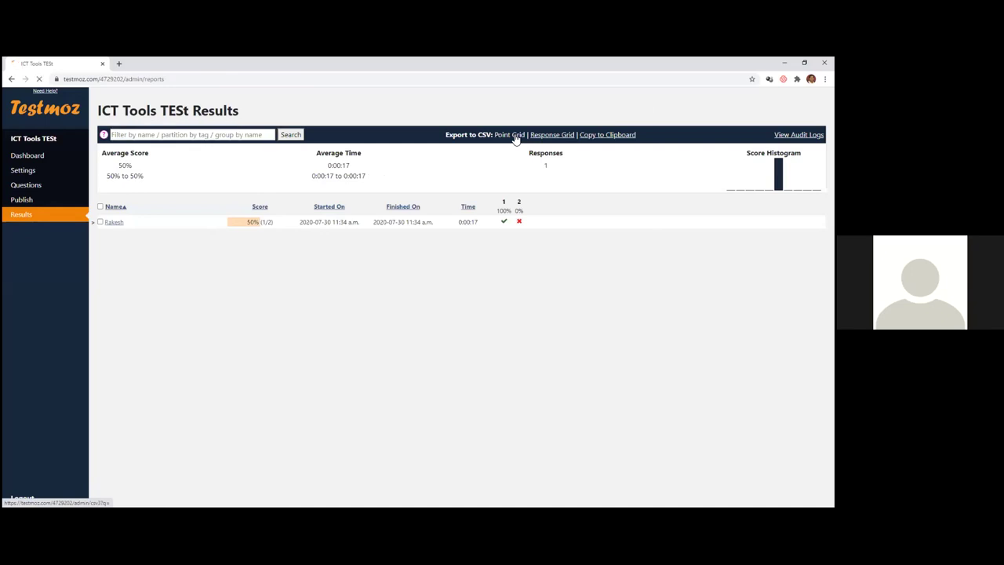
click(57, 500)
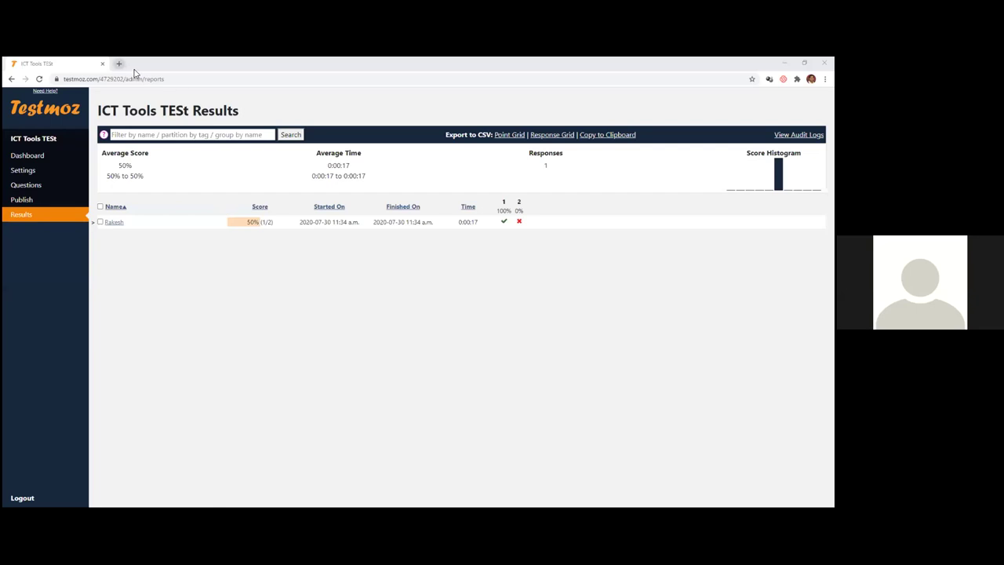
- Go to Google and search for 'google forms'
click(171, 80)
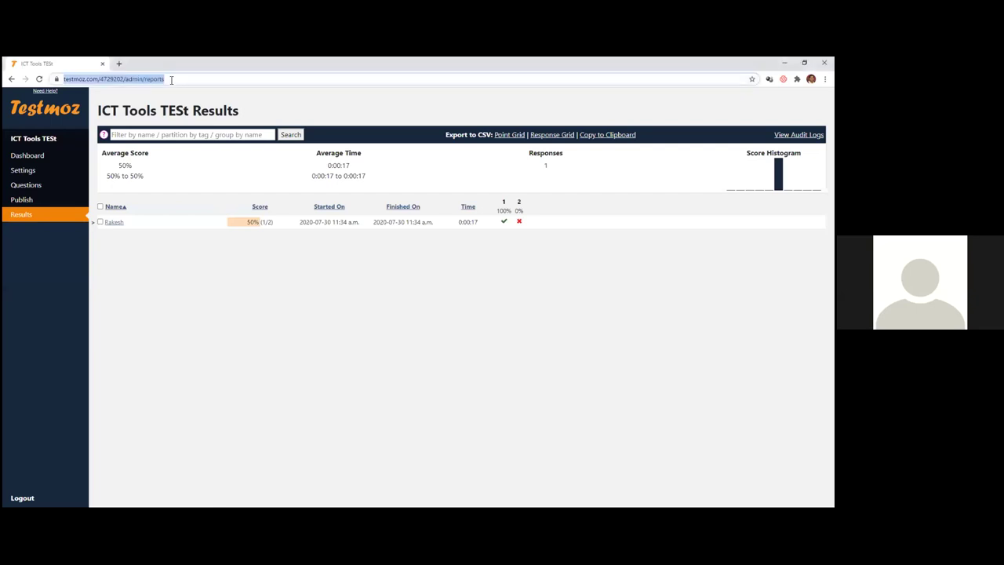
key(BackSpace)
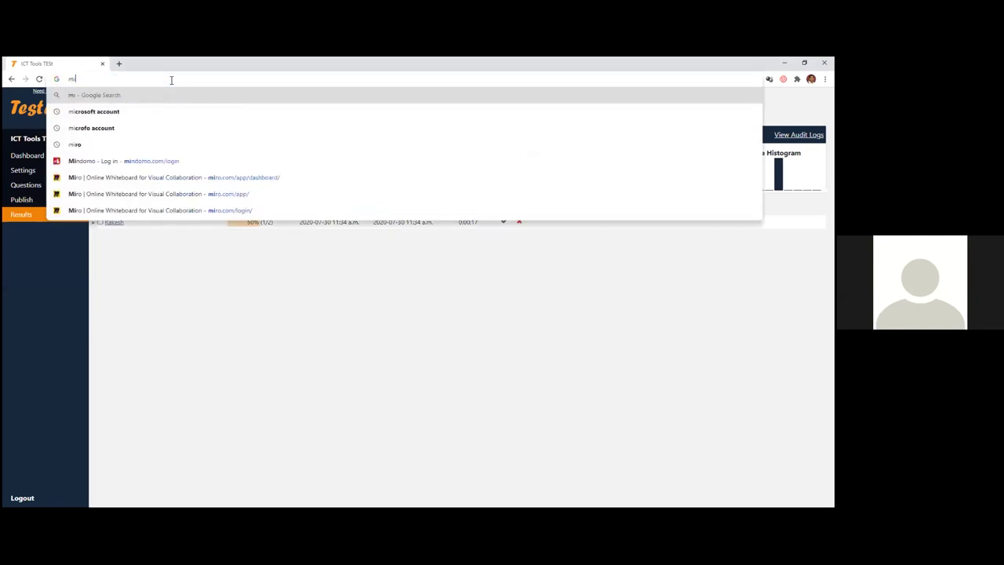
text(google)
key(Return)
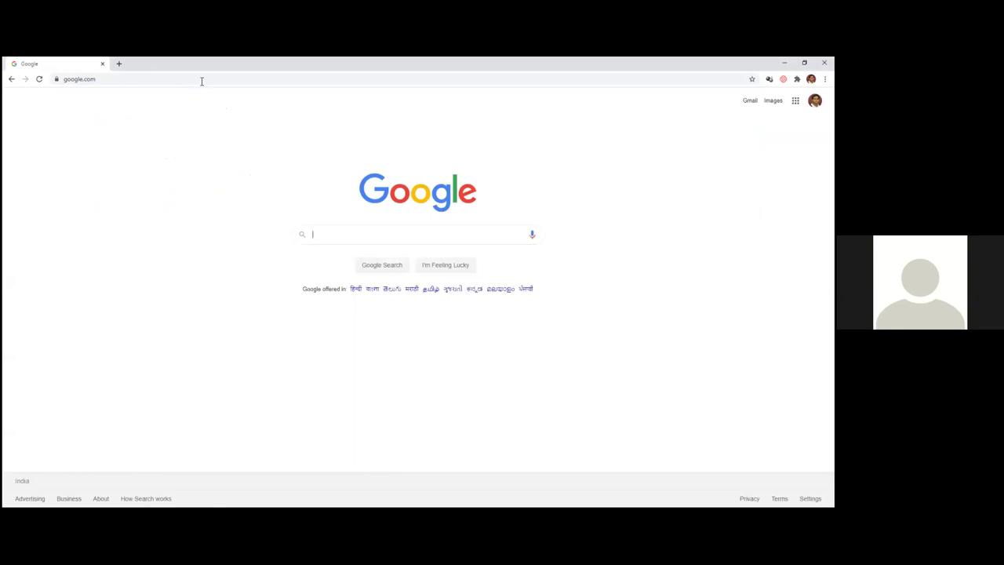
text(goo)
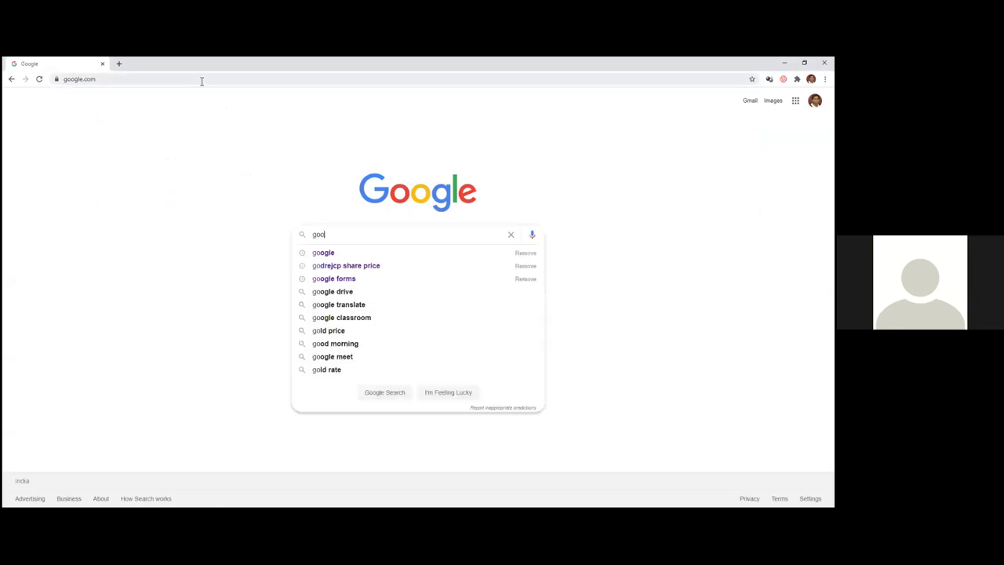
text(gle forms)
key(Return)
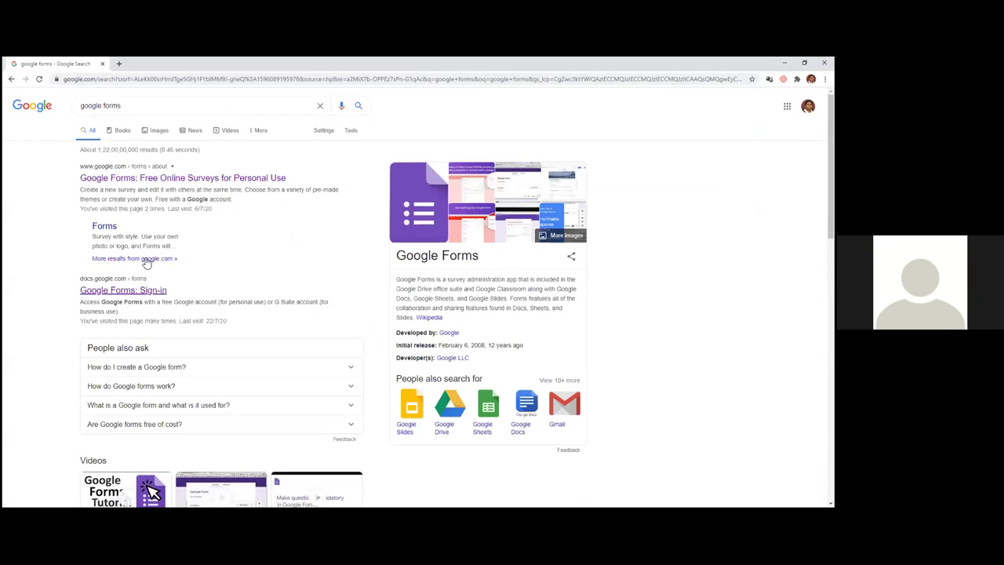
- Open the Google Forms site at forms.google.com
drag(136, 105, 68, 110)
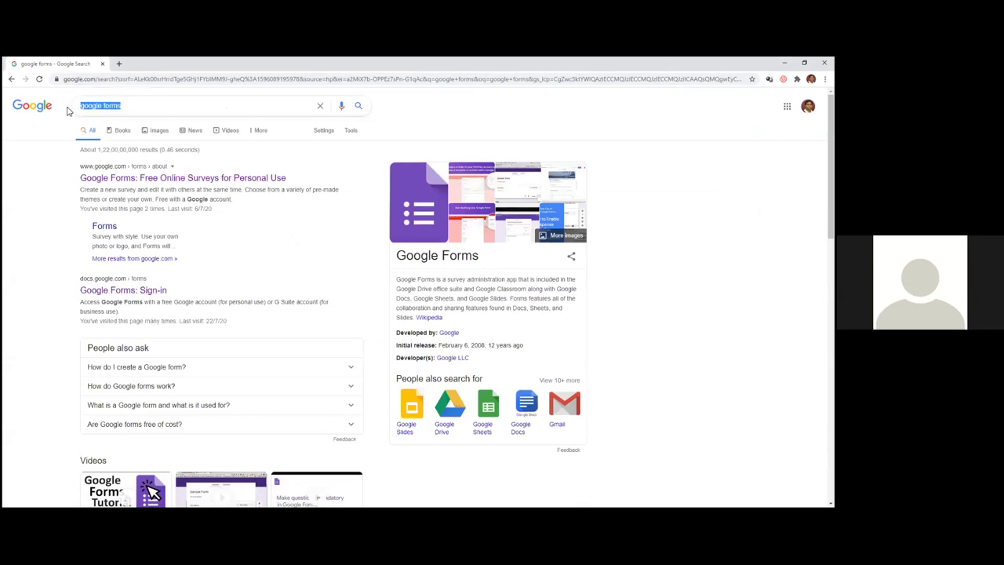
click(121, 79)
text(forms)
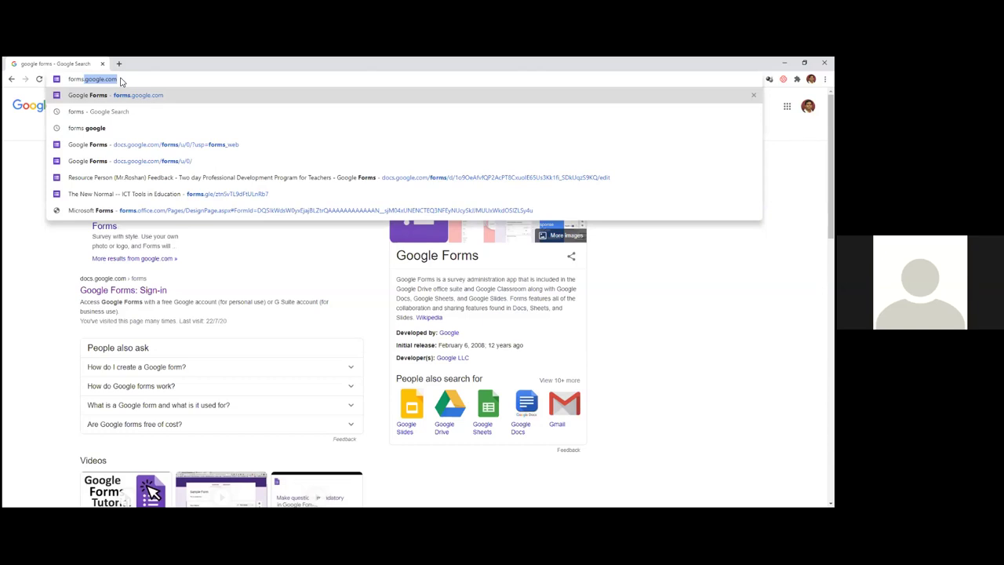
key(Right)
key(Return)
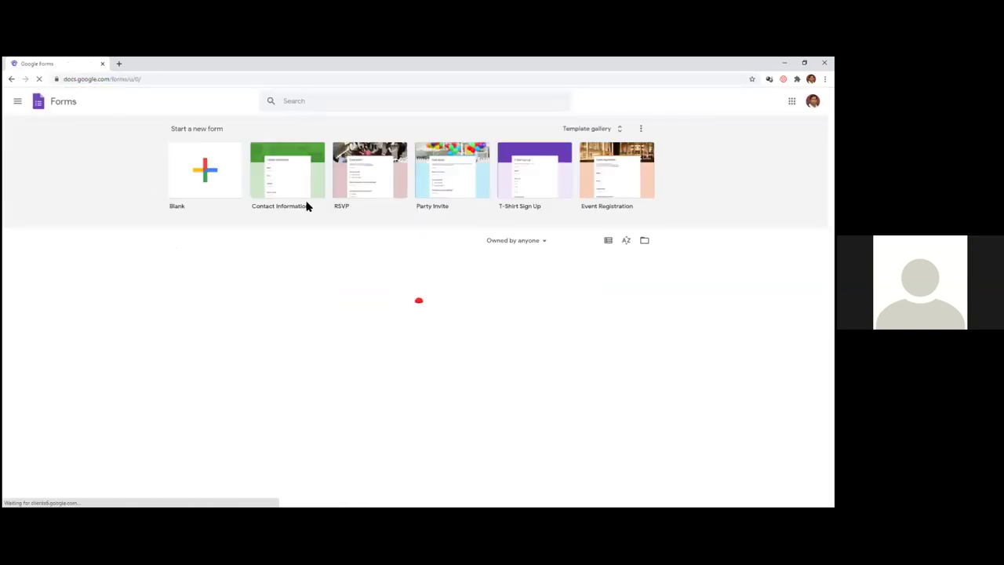
- Create a blank form from 'Start a new form' and select its title
click(203, 179)
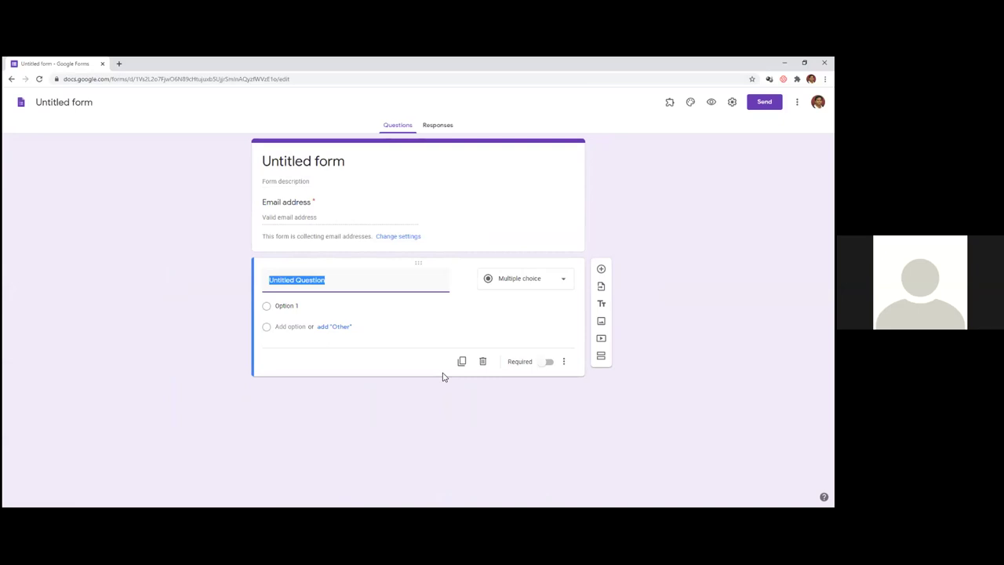
click(310, 166)
- Title the form 'ICT Test - Demo -WB' and give the document the same name
text(U)
key(BackSpace)
text(ICT Test - Demo -WB)
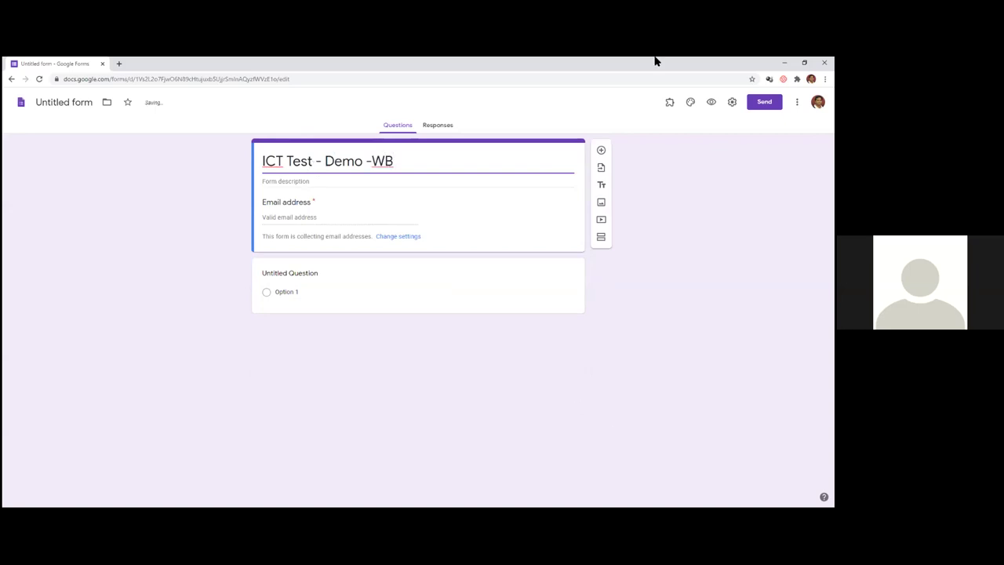
drag(392, 162, 221, 181)
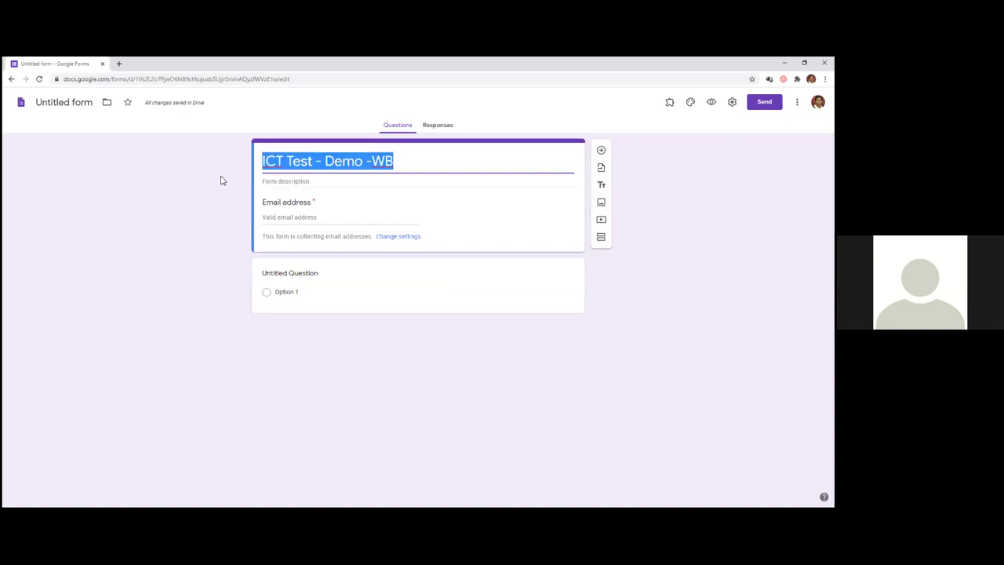
click(89, 106)
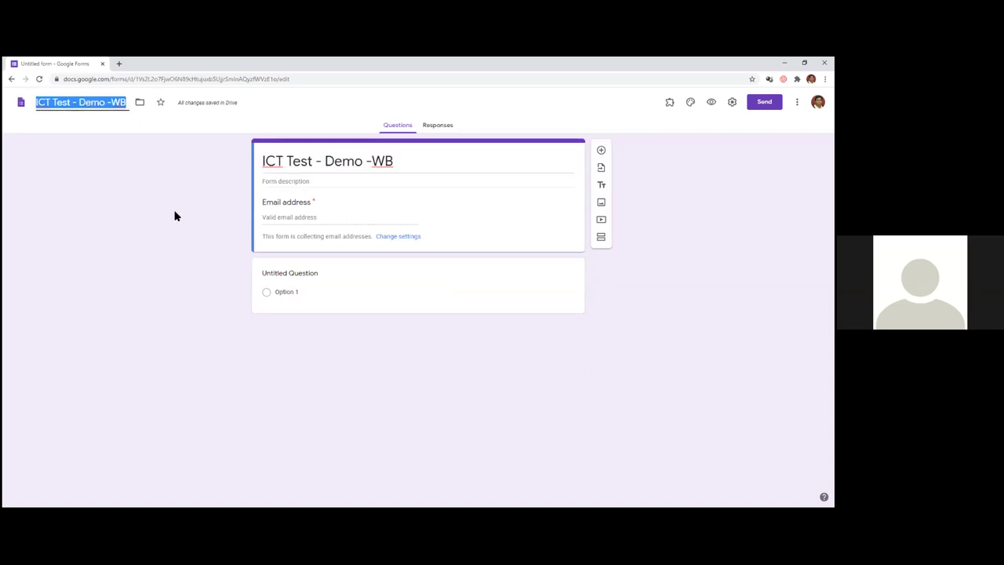
key(Return)
- Add the form description 'Test on ICT' and bring up the form settings
click(301, 182)
text(Test on ICT)
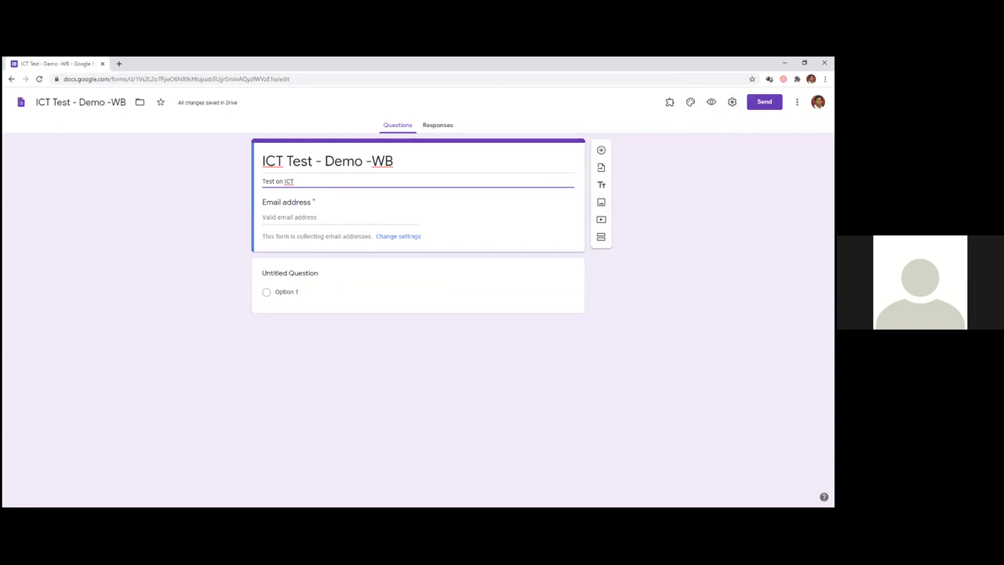
click(732, 102)
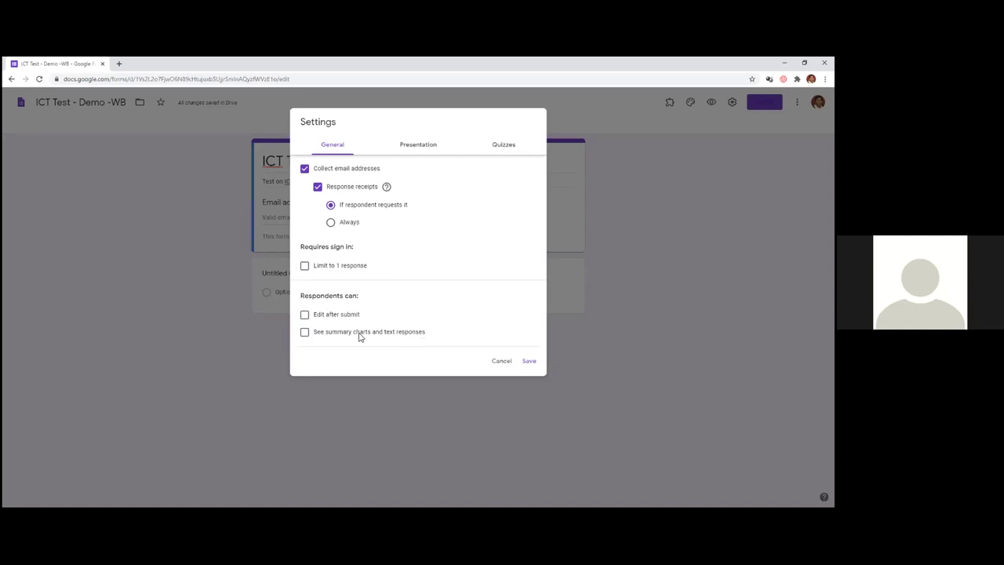
- Shuffle question order, hide the submit-another-response link, and set message 'Thanks for the Test, have a great'
click(418, 147)
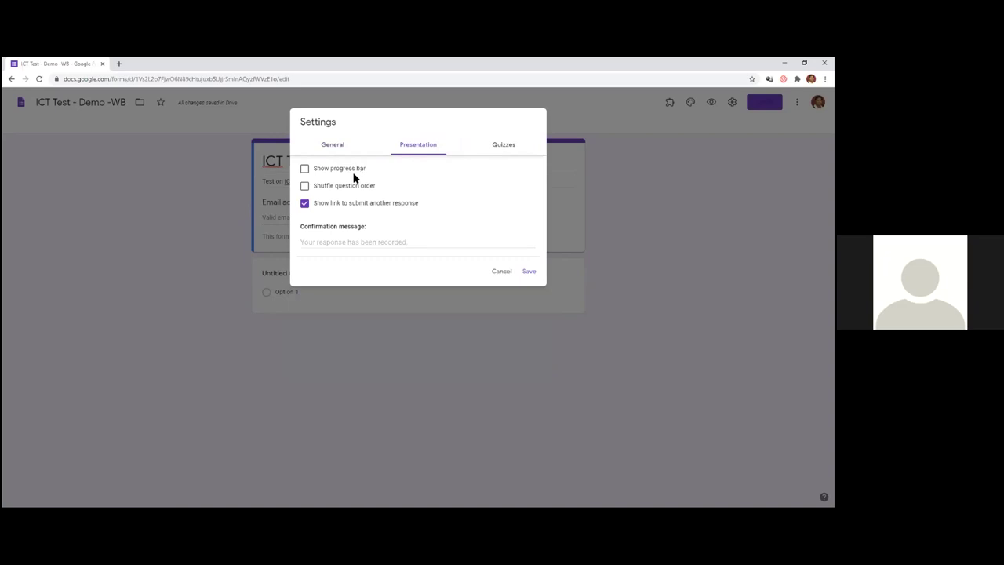
click(303, 188)
click(304, 204)
click(369, 241)
text(T)
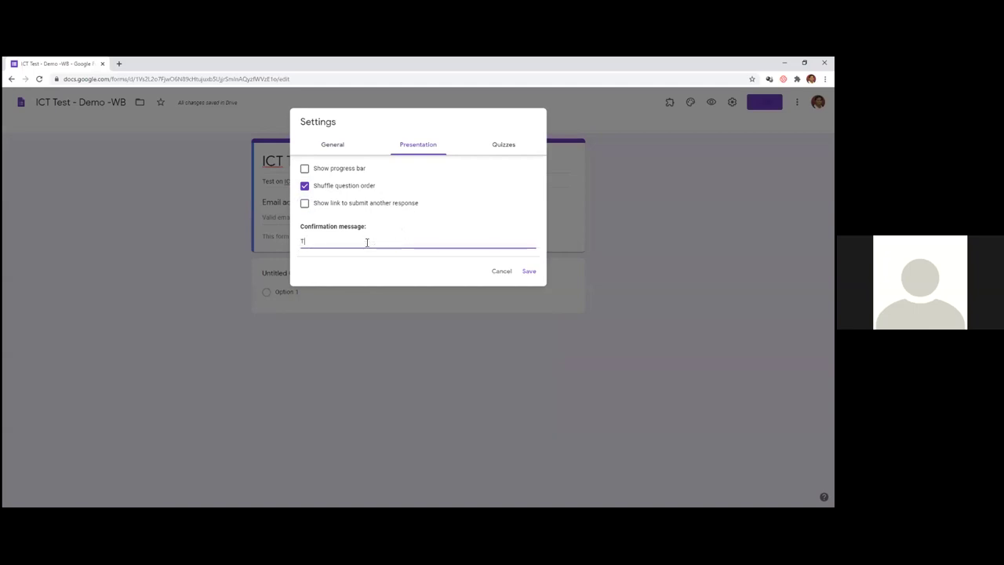
text(hanks for the Test, have a great day)
- Turn on Make this a quiz and save the settings
click(503, 147)
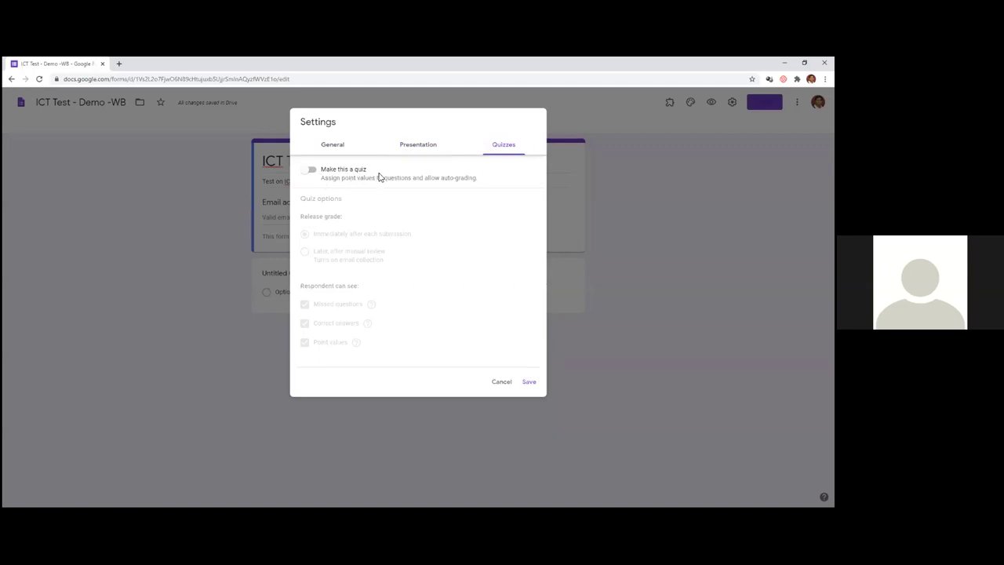
click(312, 171)
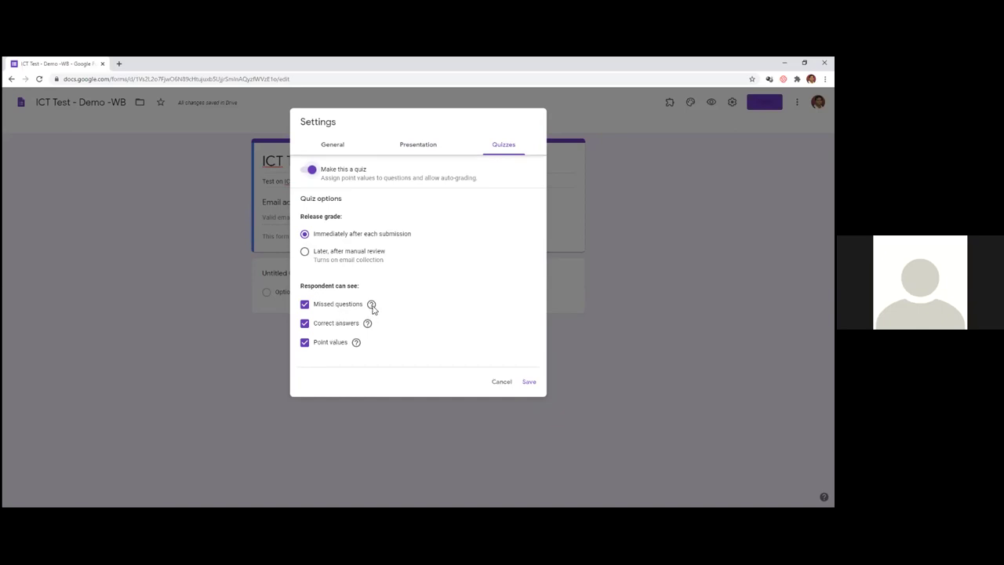
mouse_move(373, 308)
mouse_move(370, 328)
click(529, 381)
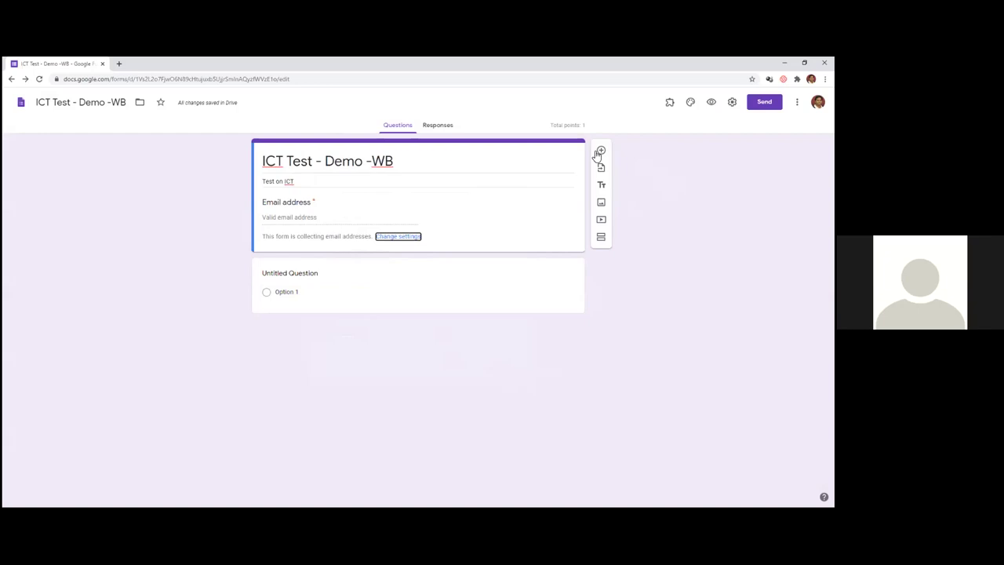
- Write question 1 about Gmeet's free session time in minutes, correcting 'sesison' to 'session'
click(302, 276)
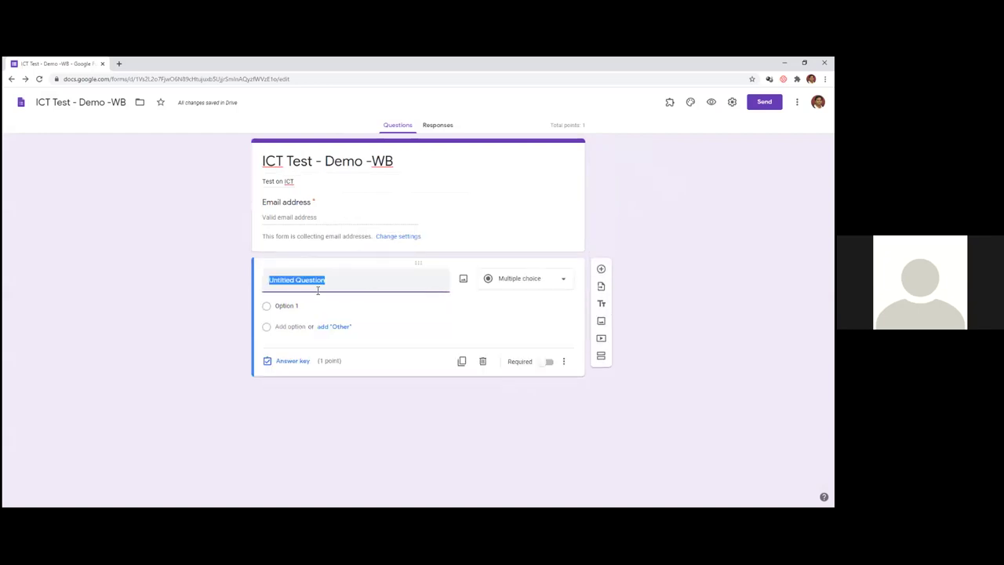
text(Z)
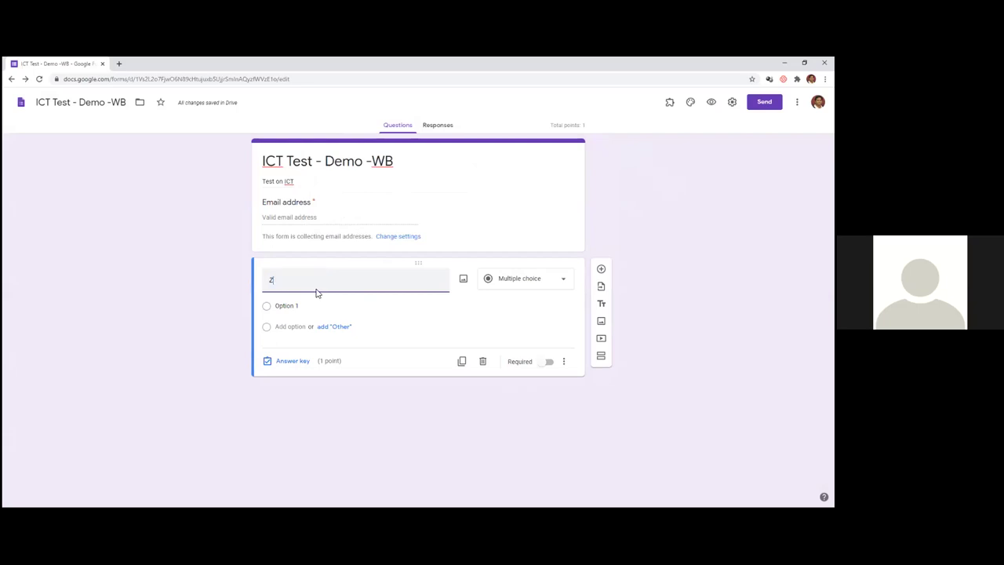
key(BackSpace)
text(Gmeet)
text( h)
text(ive)
text(s a free )
text(time o)
text(f ___)
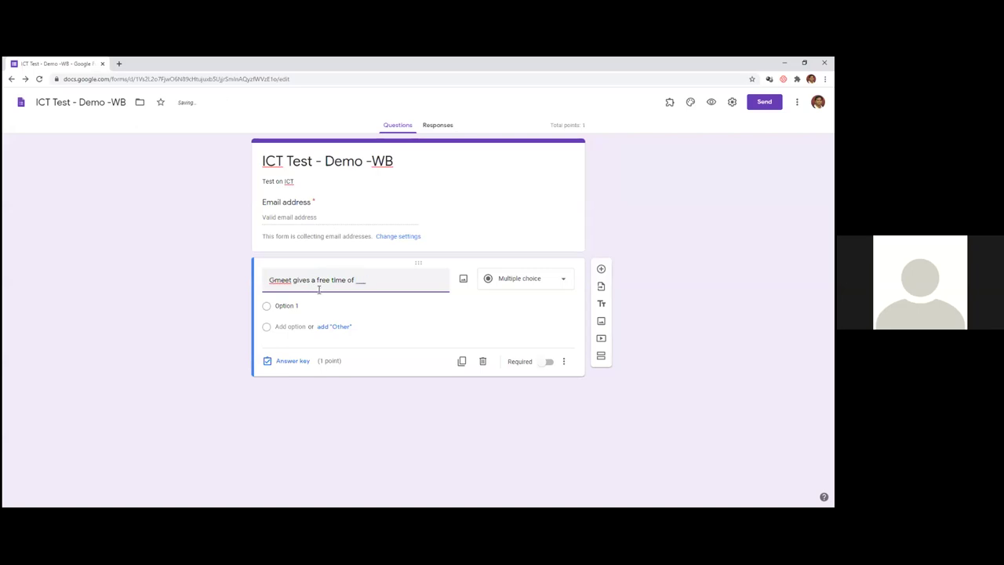
text(sesison)
right_click(349, 284)
click(364, 294)
click(407, 286)
text(minutes)
- Keep the question multiple choice with answer options 40, 60 and 20
click(560, 284)
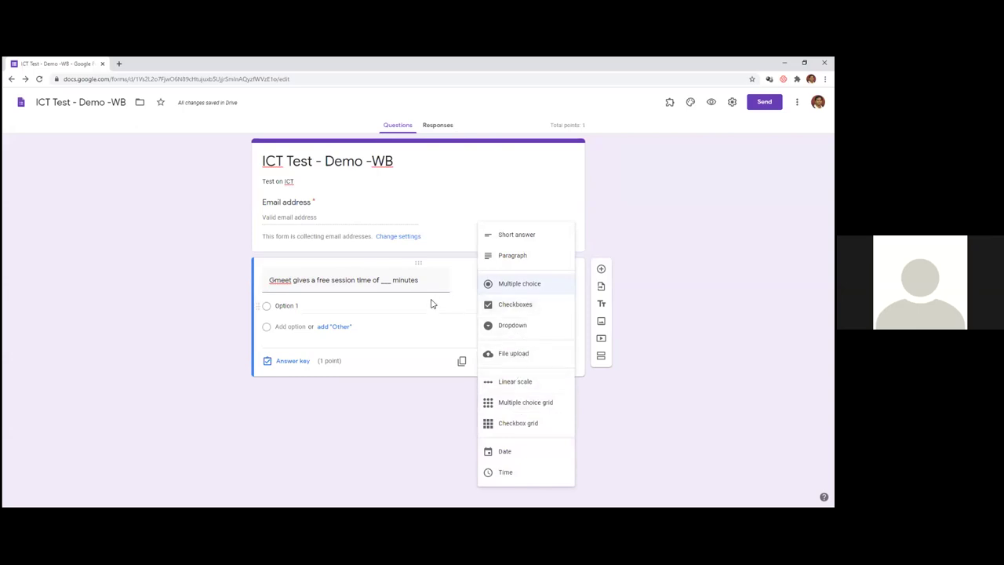
click(375, 392)
click(320, 306)
text(40)
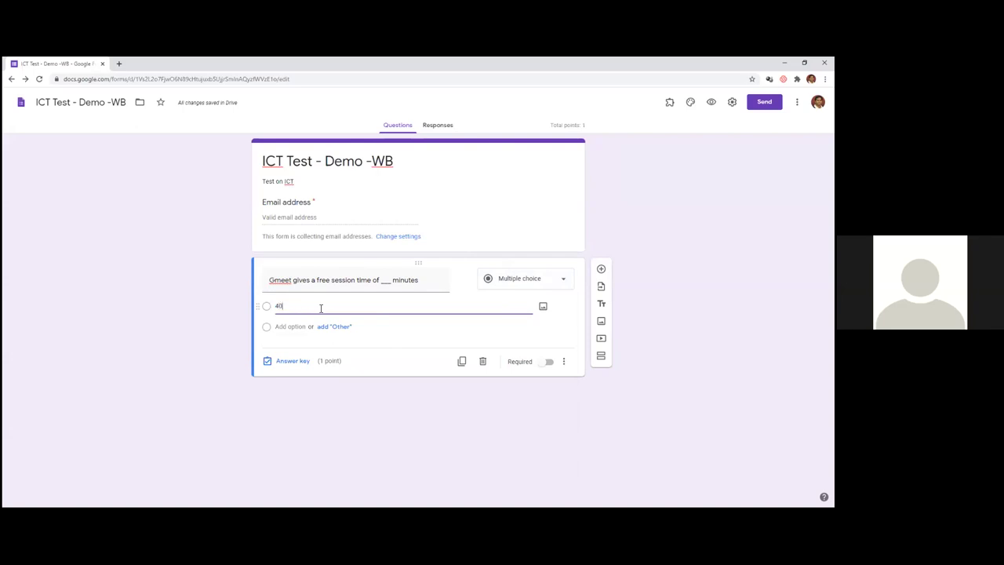
click(301, 326)
text(60)
click(294, 348)
text(20)
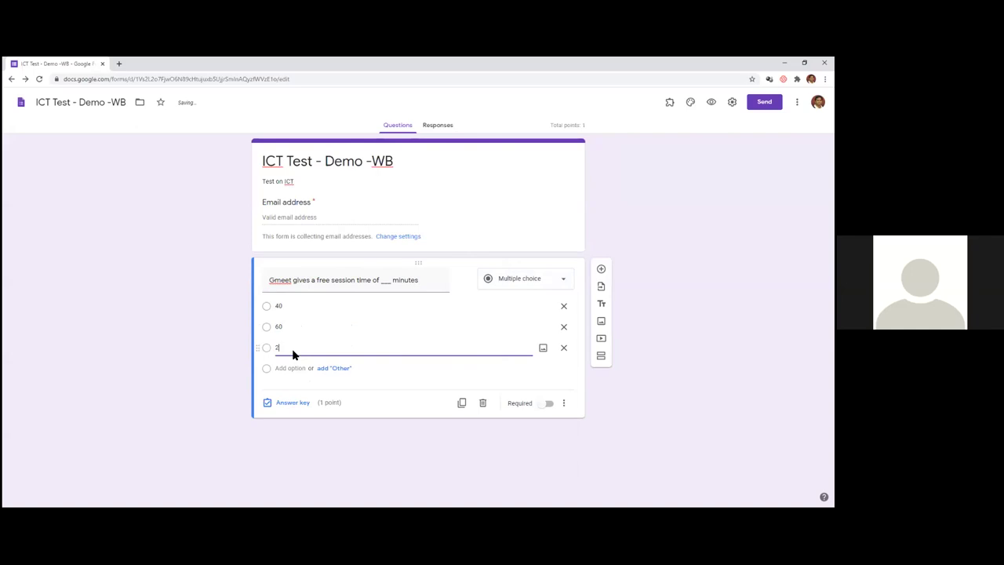
- In the answer key, mark 60 as correct for 1 point
click(293, 403)
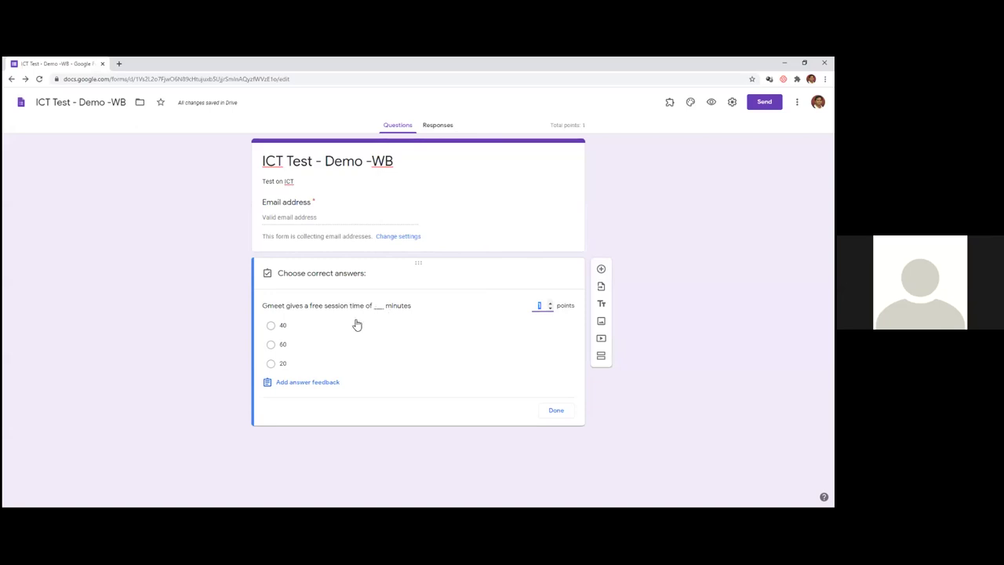
click(276, 350)
click(276, 350)
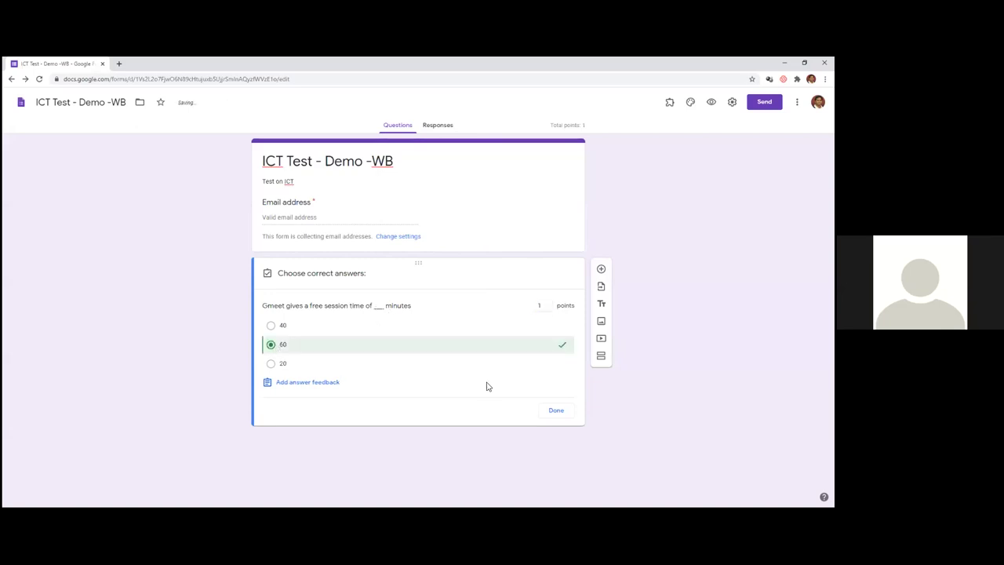
click(556, 413)
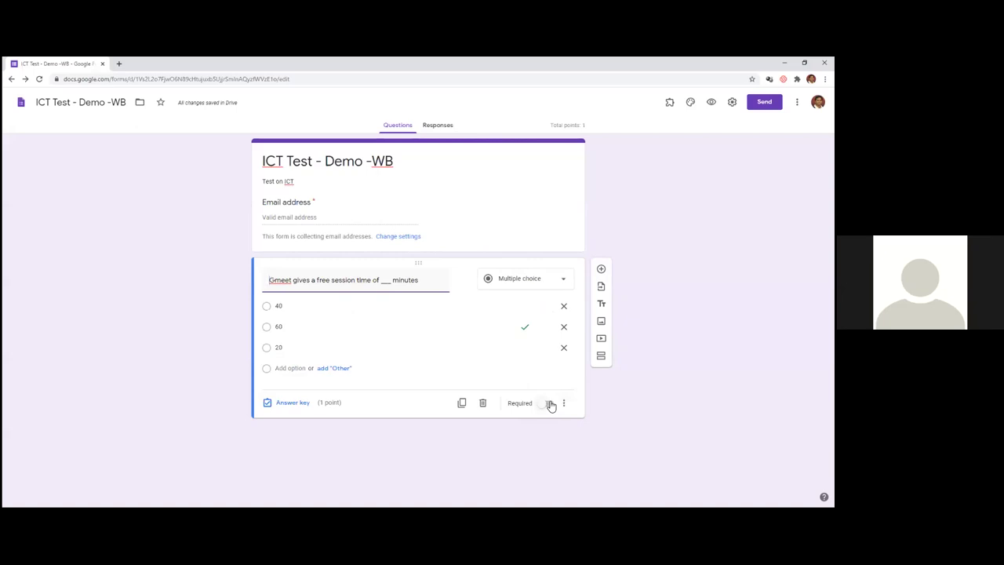
- Add a second multiple-choice question with the text 'Solve the following'
click(602, 270)
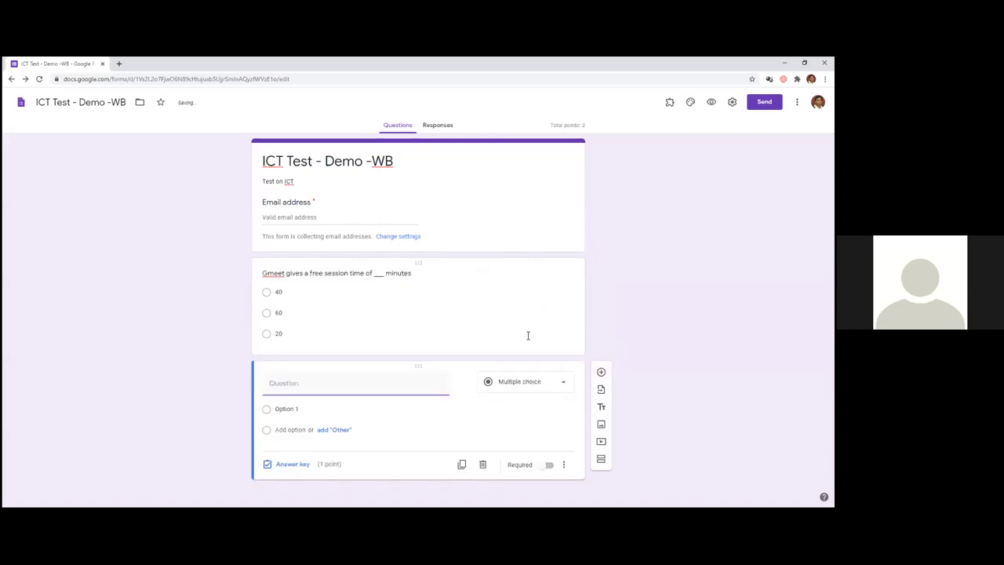
click(533, 382)
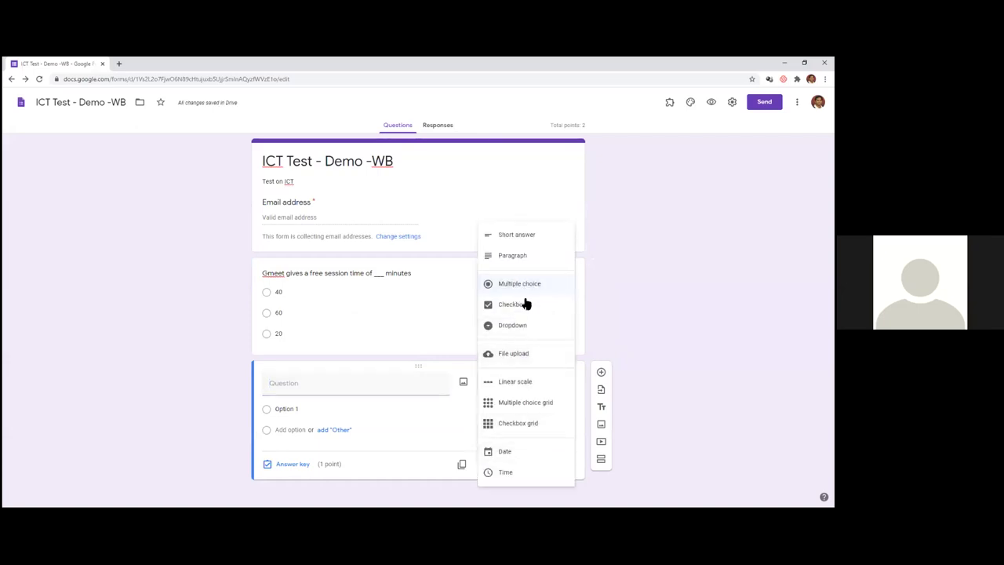
click(381, 390)
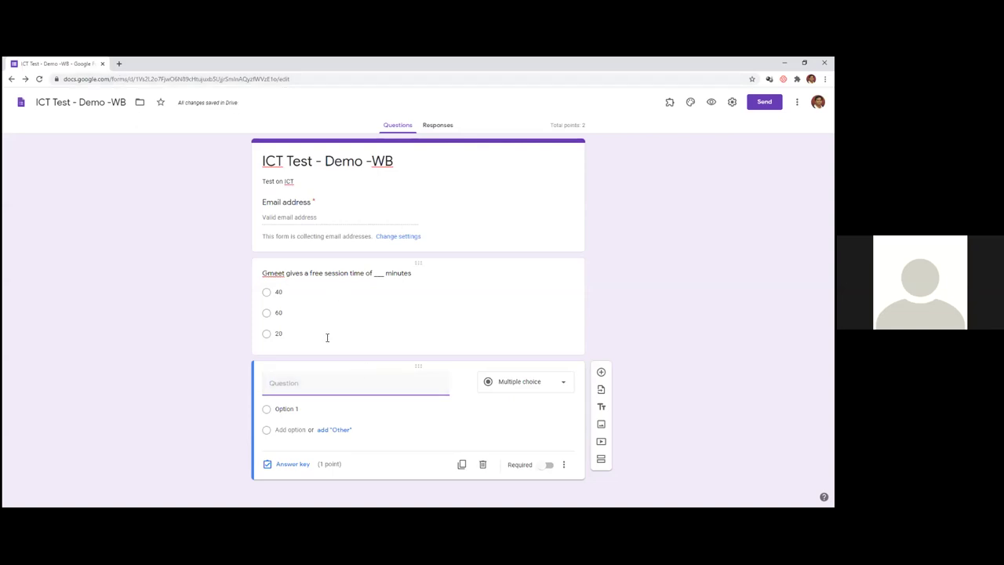
text(Sol)
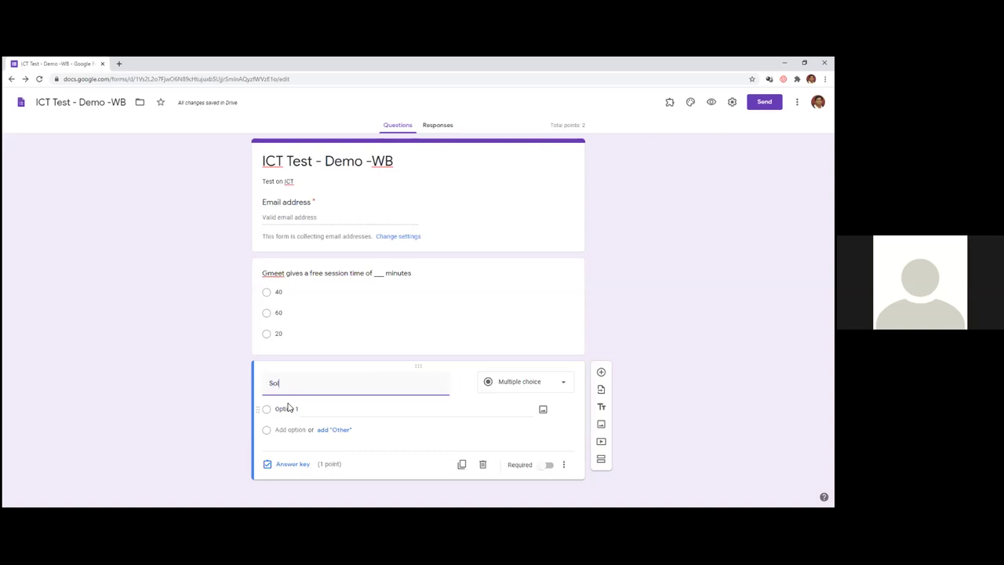
text(ve the following)
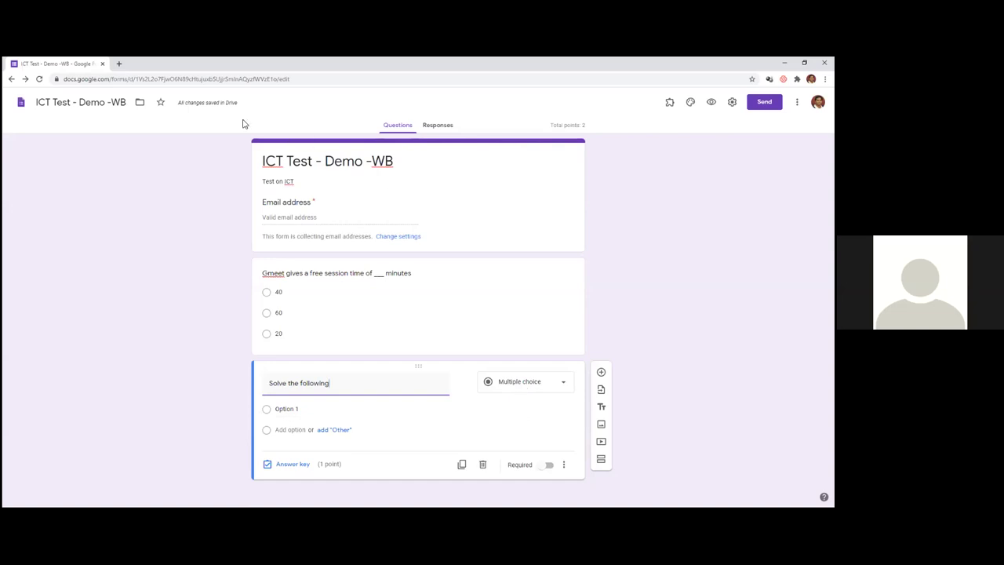
- In a new tab, search 'codecogs' and open the CodeCogs Online LaTeX Equation Editor
click(118, 66)
text(code)
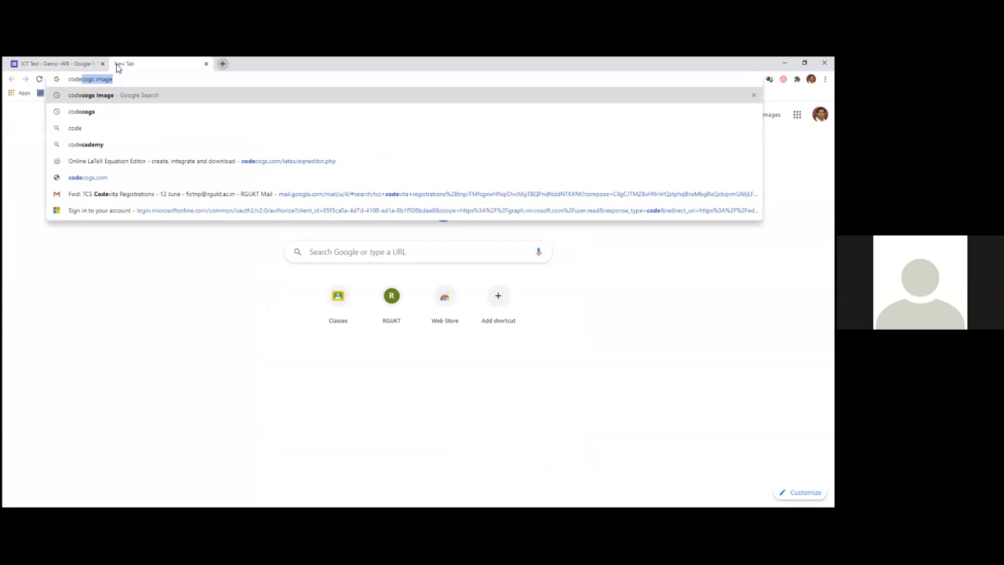
text(cogs im)
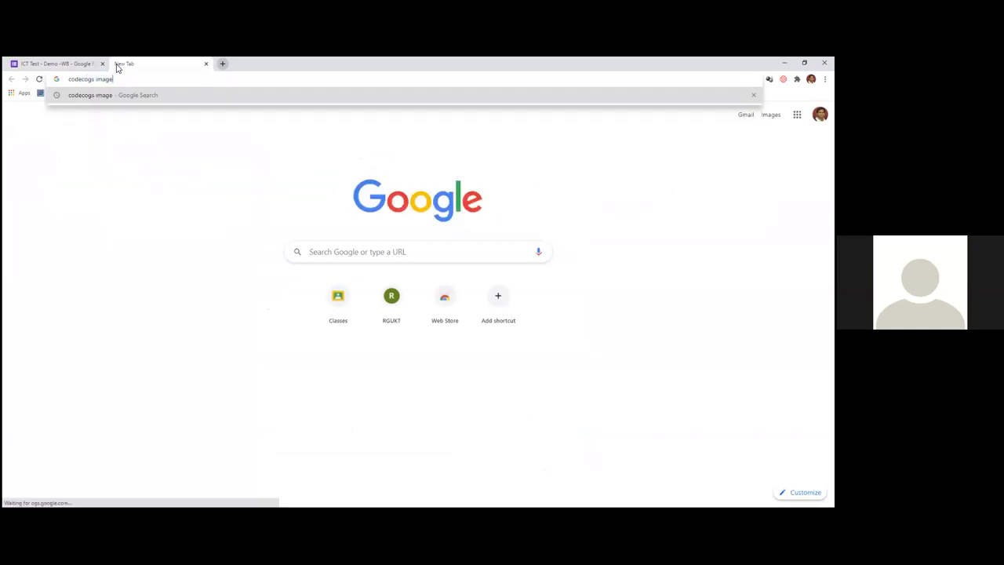
key(Delete)
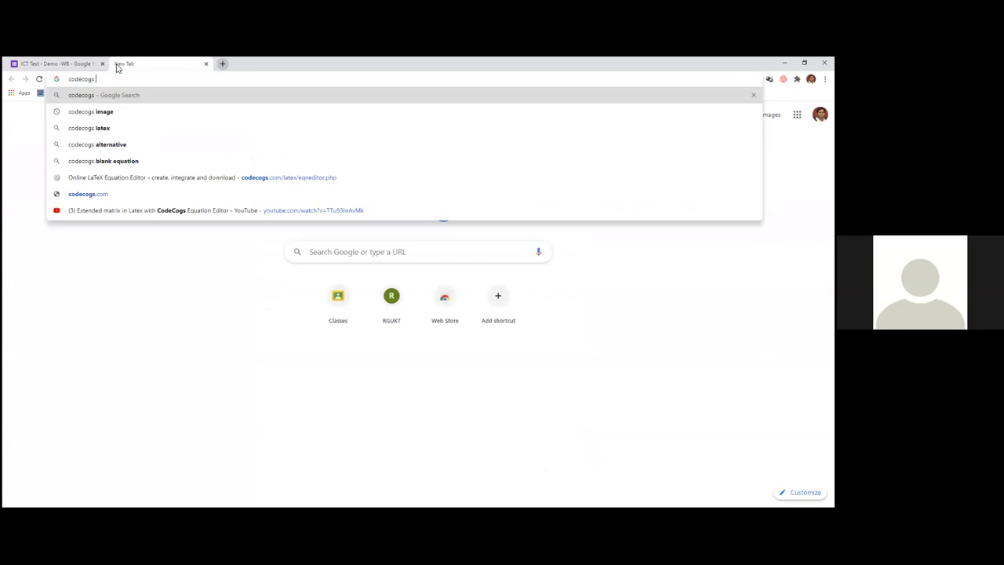
key(Return)
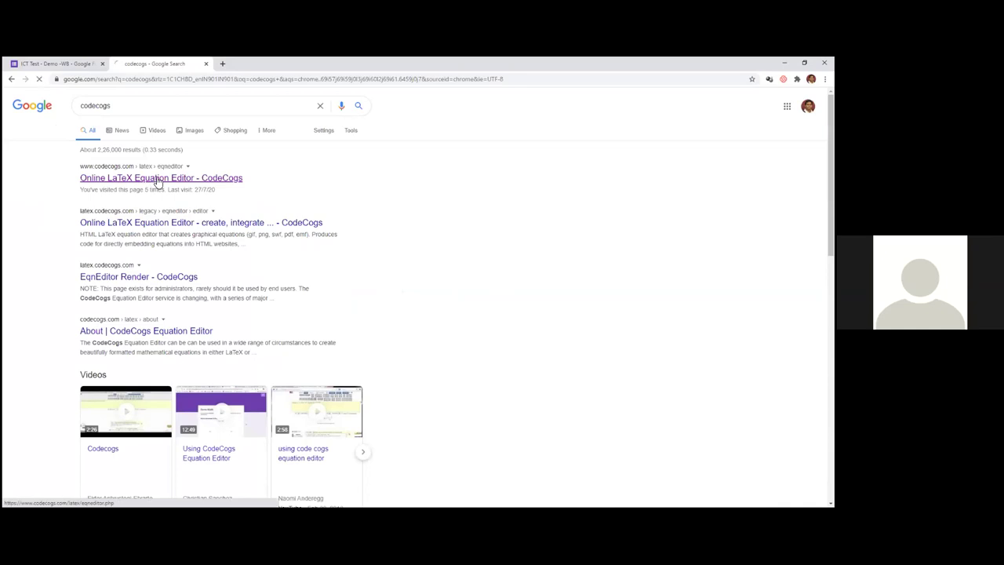
click(157, 179)
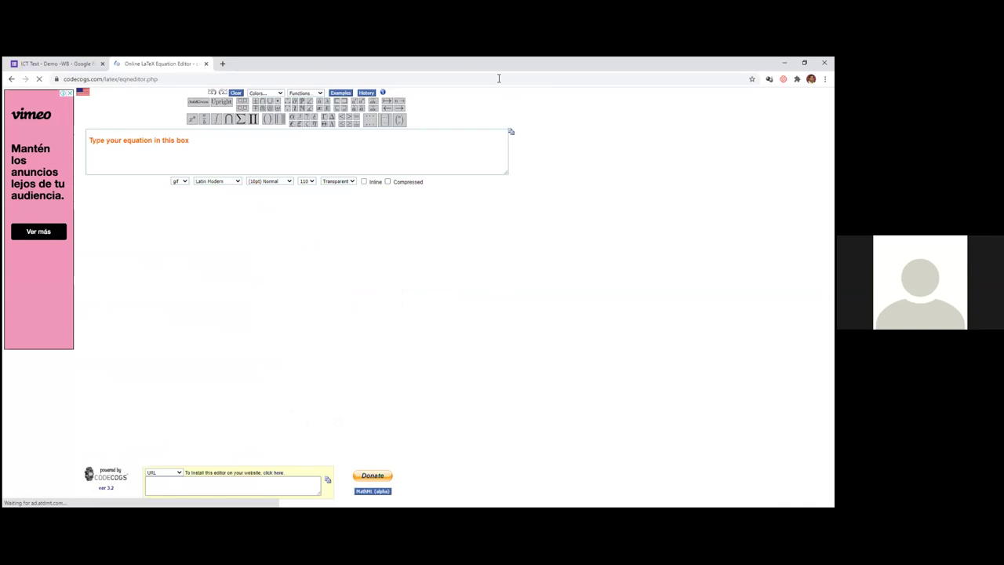
- Enter x^2+2x+1 in CodeCogs, set the output to URL, and select the image link
click(201, 149)
text(x)
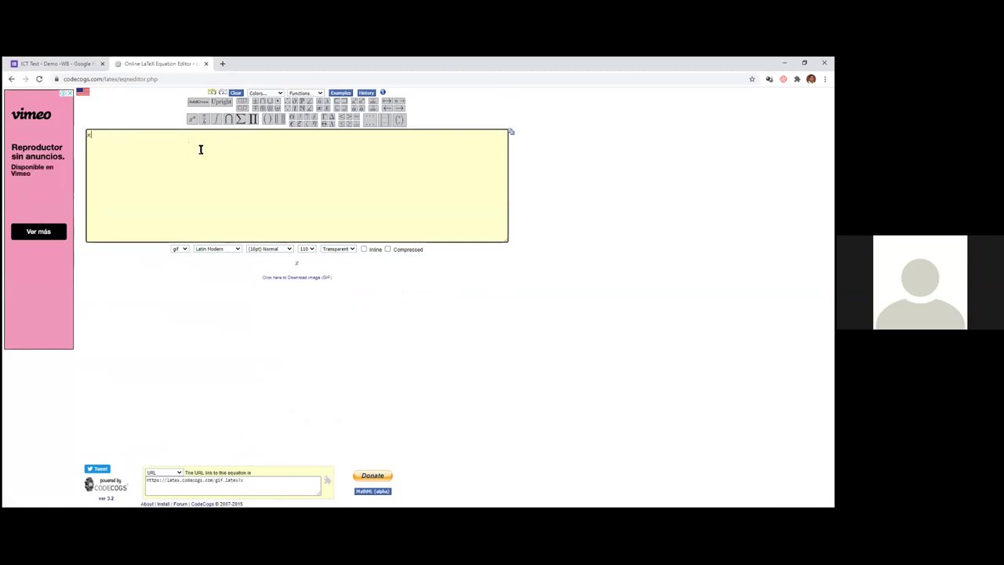
text(^2)
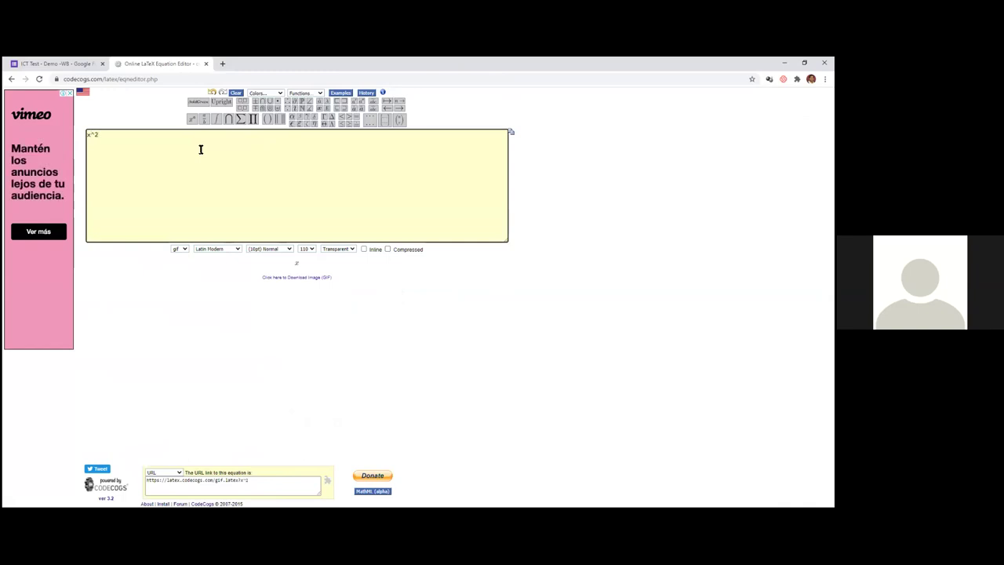
text(+)
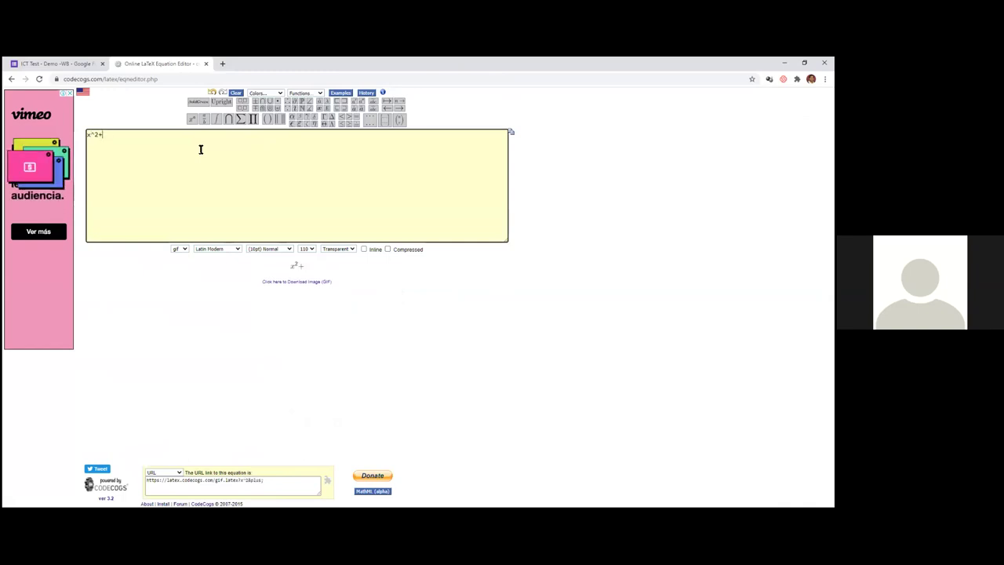
text(2x+1)
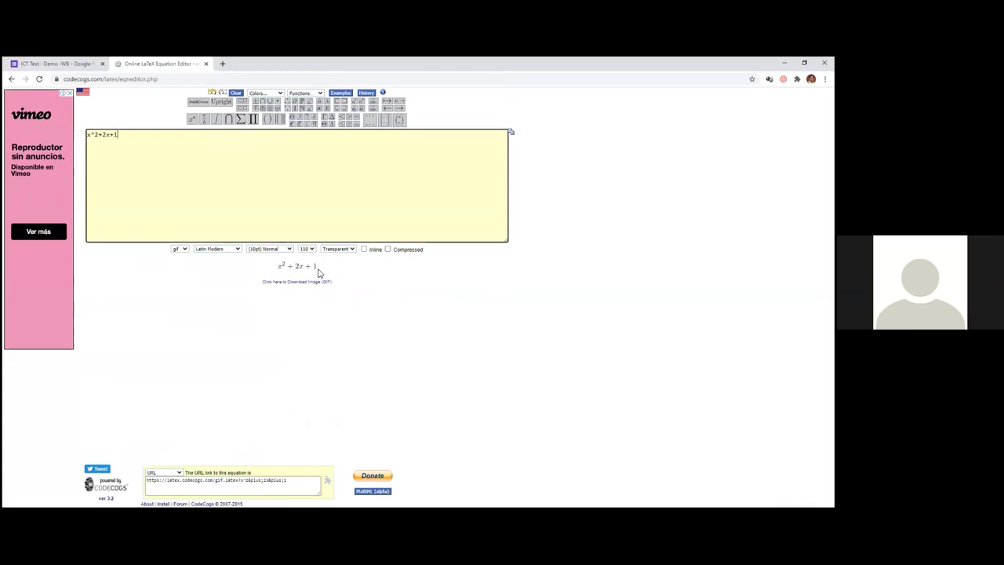
click(175, 472)
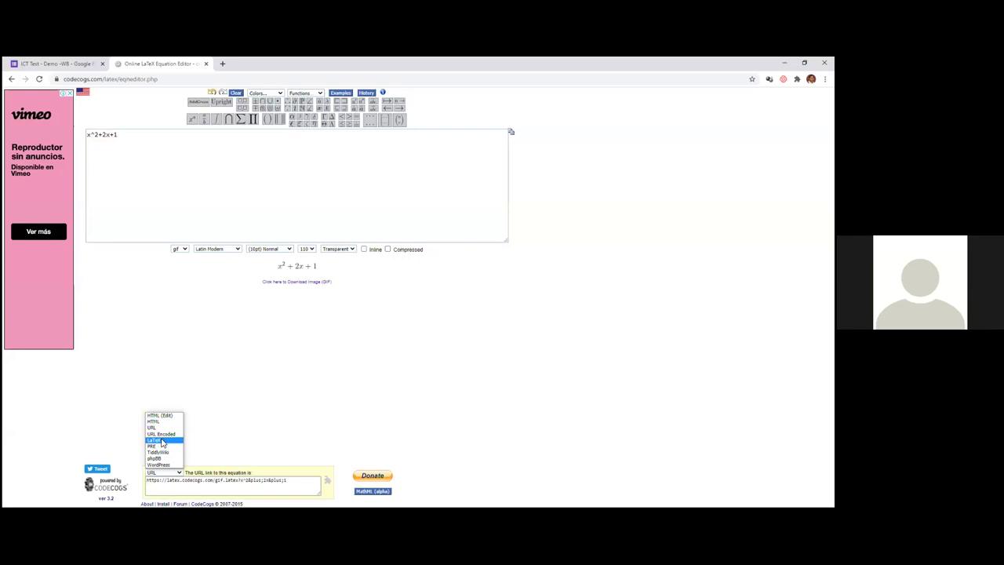
click(163, 441)
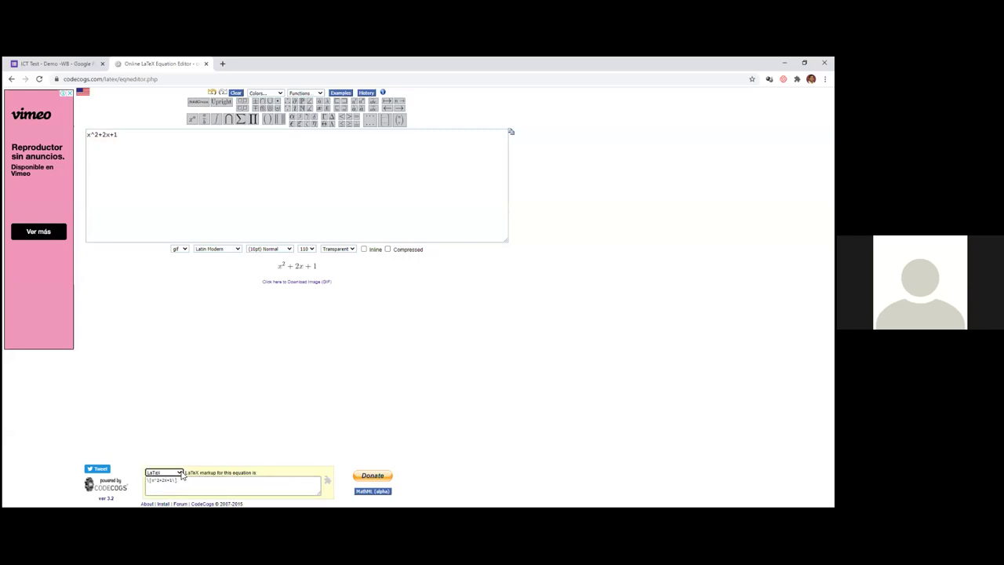
click(179, 473)
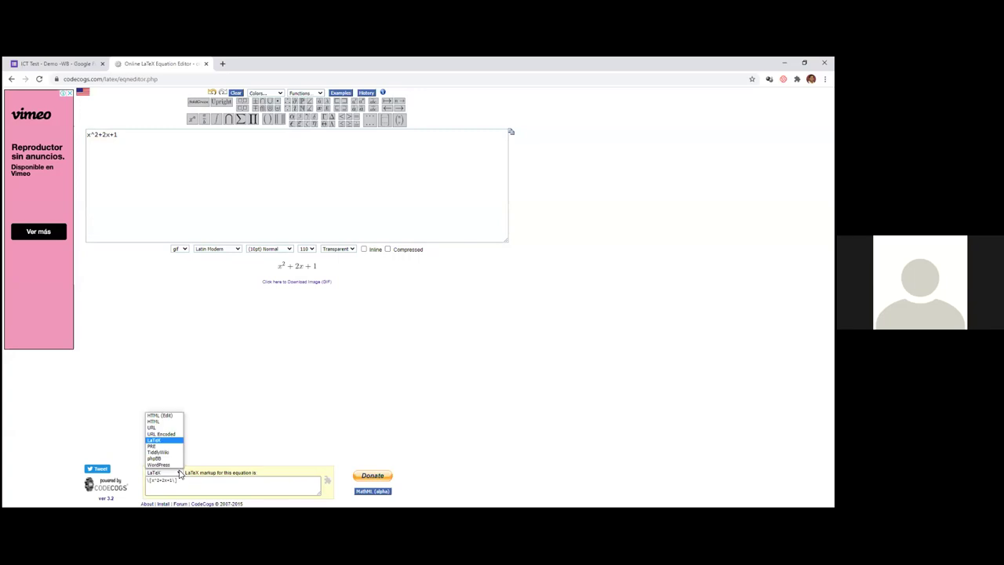
click(158, 429)
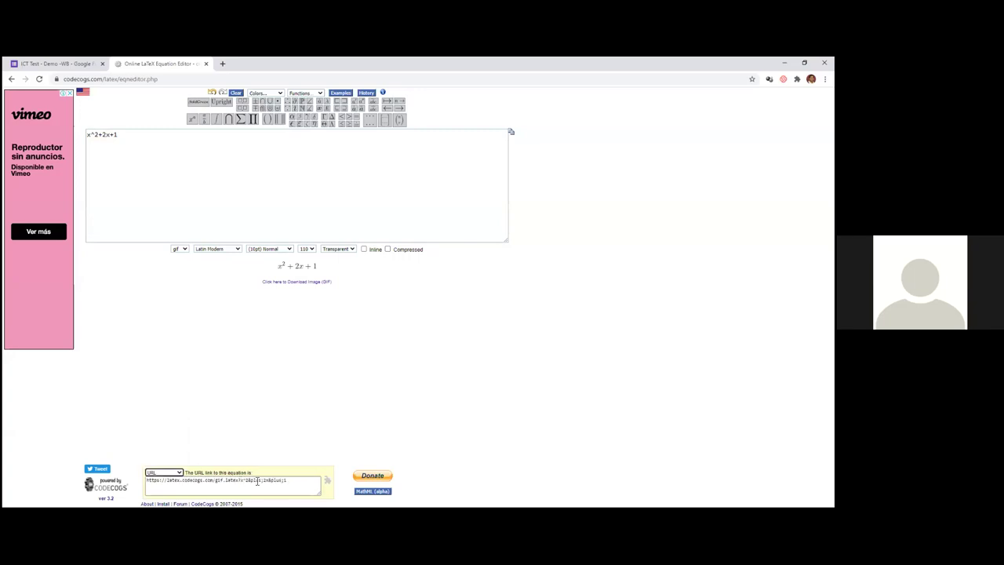
drag(288, 479, 129, 491)
key(ctrl+c)
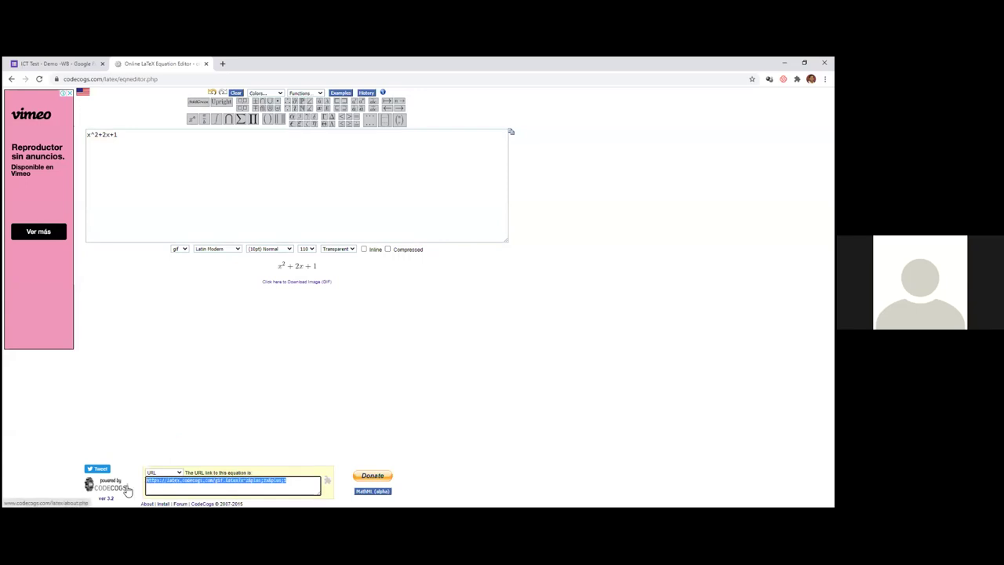
click(44, 63)
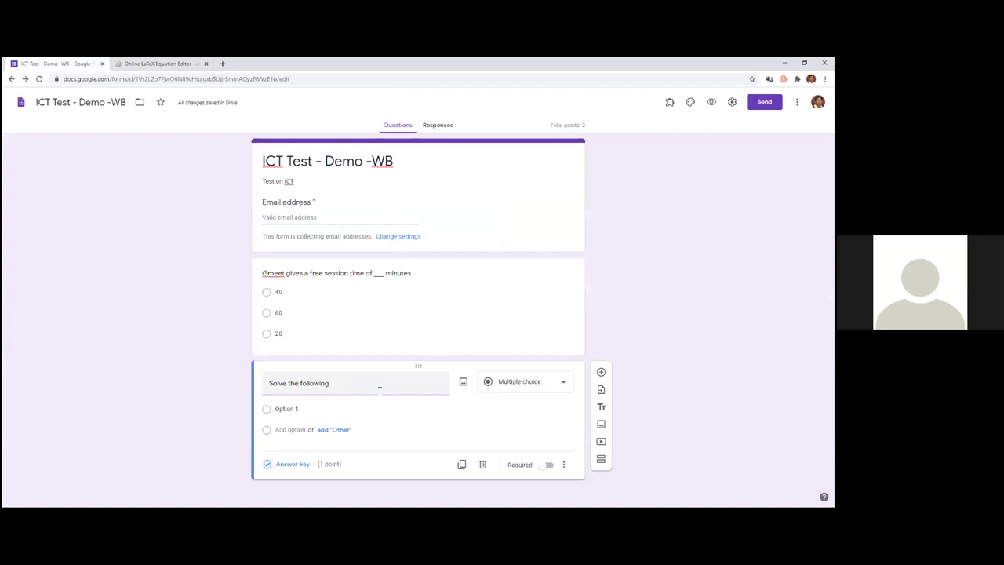
- Insert the pasted CodeCogs equation image by URL into question 2
click(463, 382)
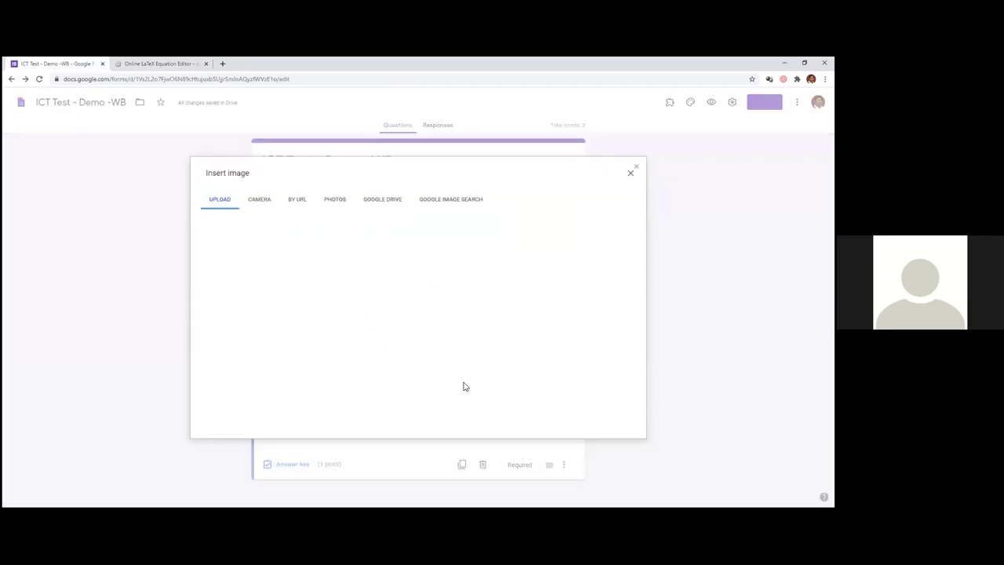
click(304, 202)
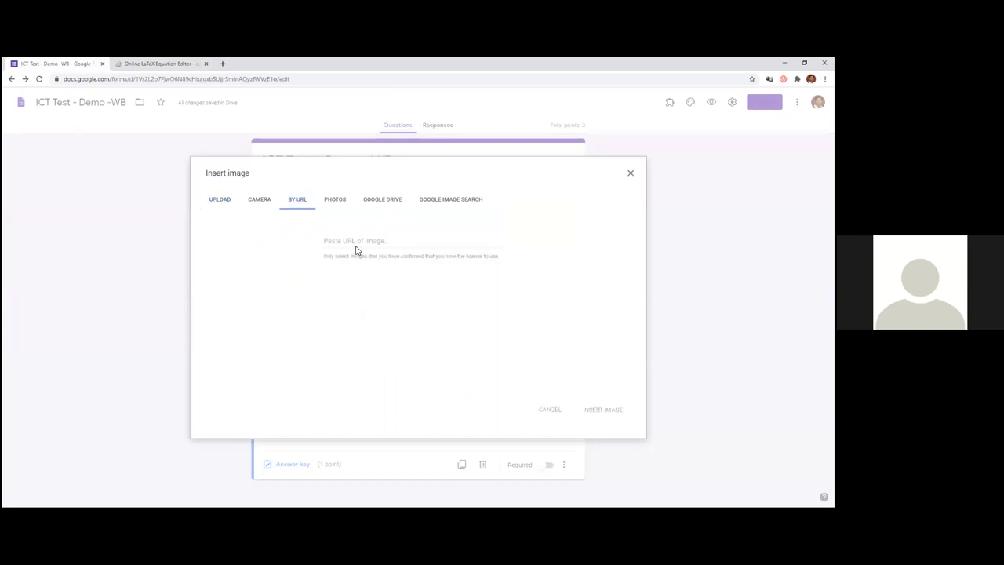
click(354, 242)
key(ctrl+v)
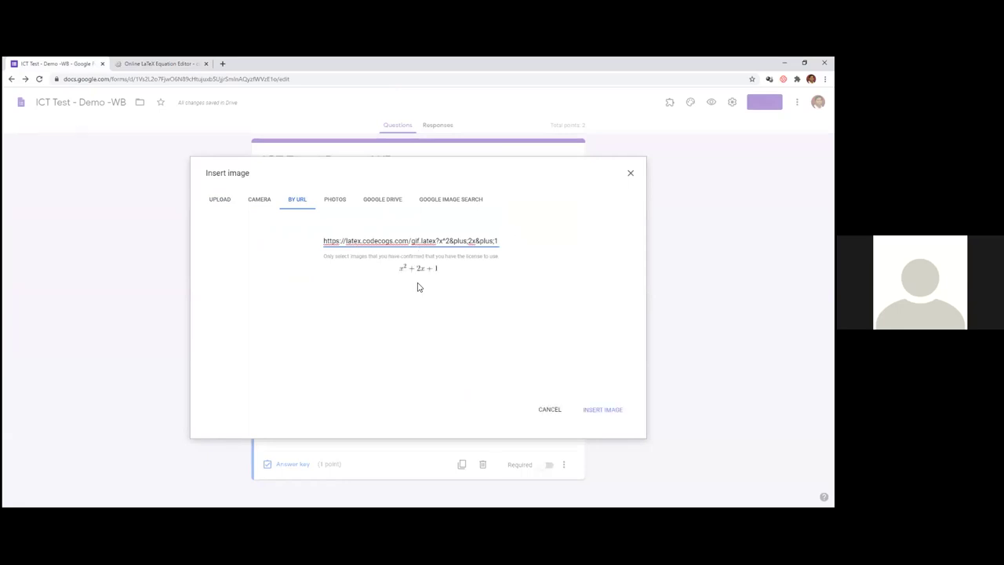
click(605, 411)
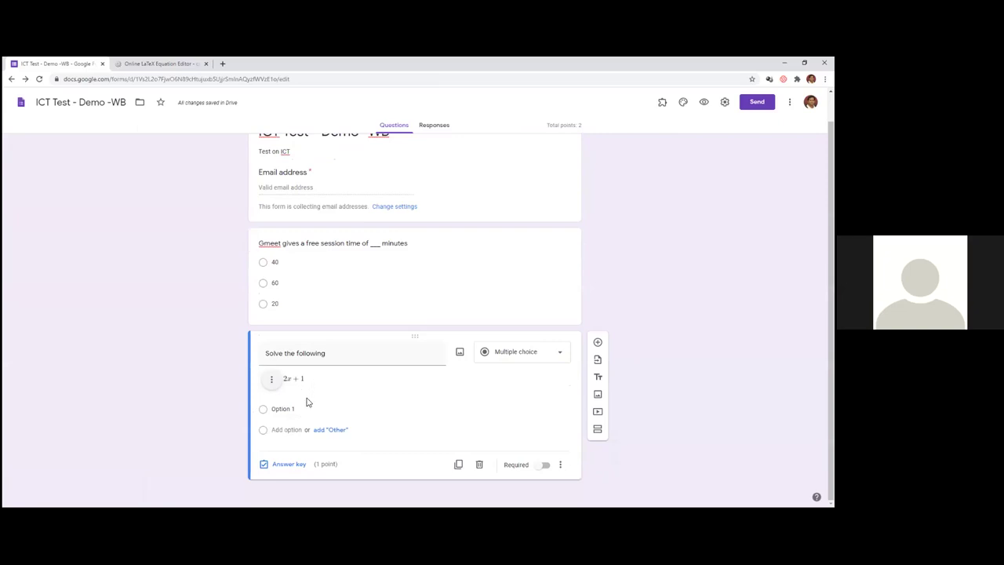
- Give the equation question the answer options -1, Option 2 and 1
click(298, 408)
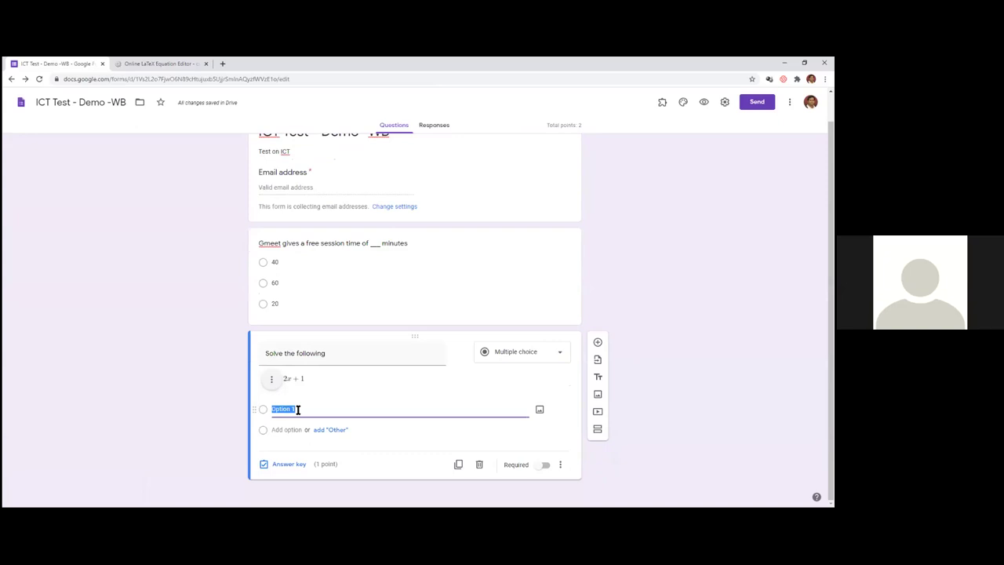
key(BackSpace)
click(287, 429)
text(0)
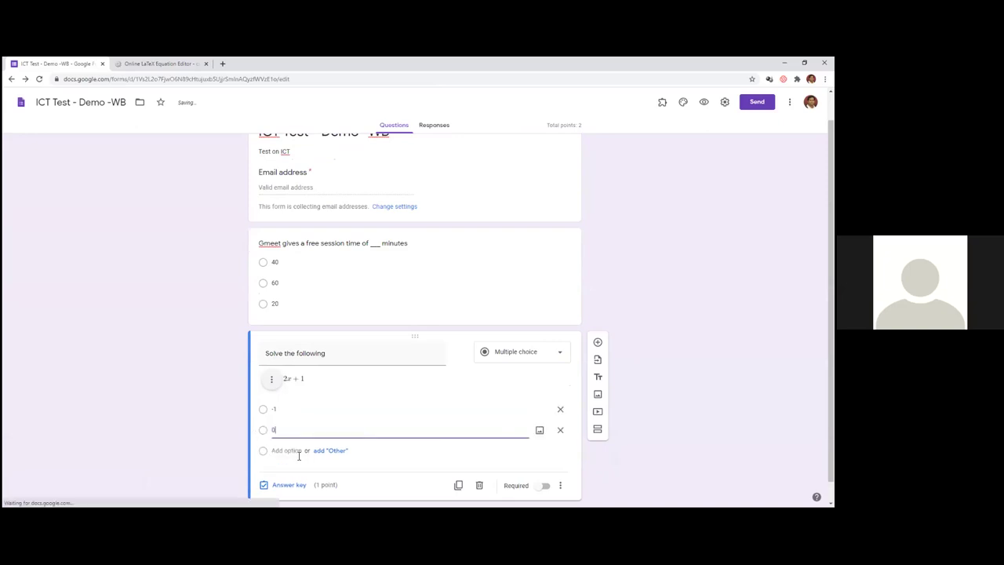
click(291, 450)
text(1)
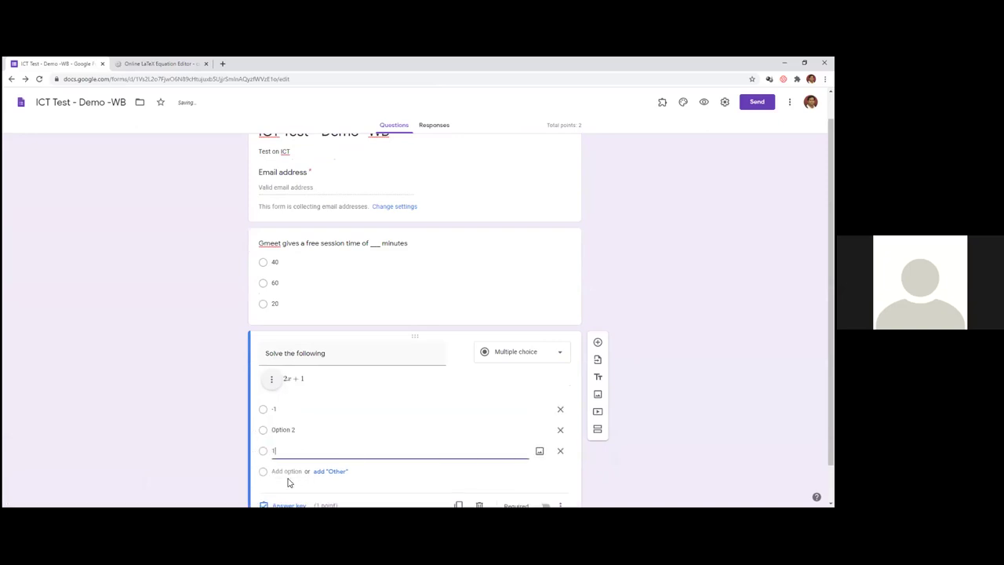
- Mark -1 as the correct answer in the answer key, then add a blank question
click(288, 504)
click(268, 385)
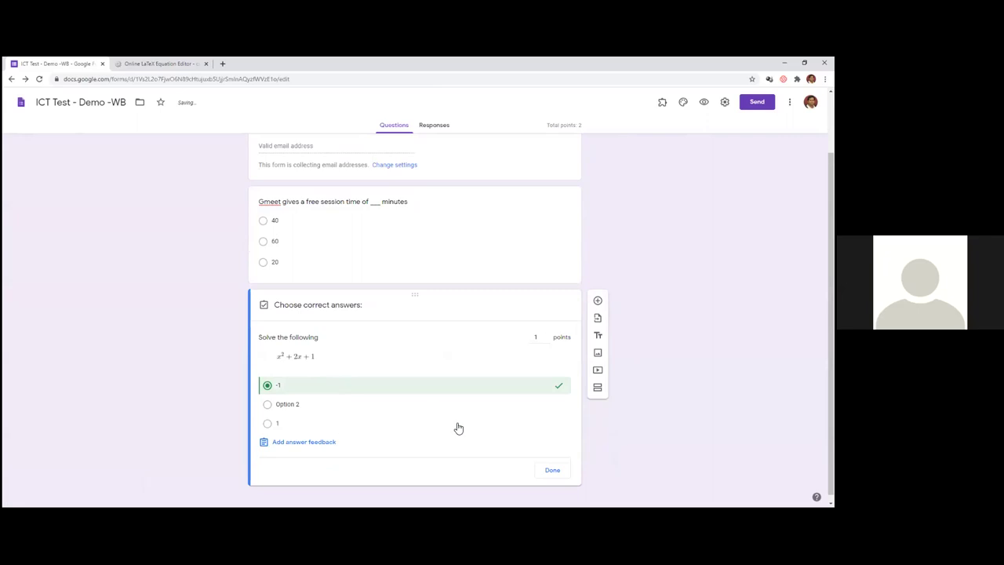
click(550, 470)
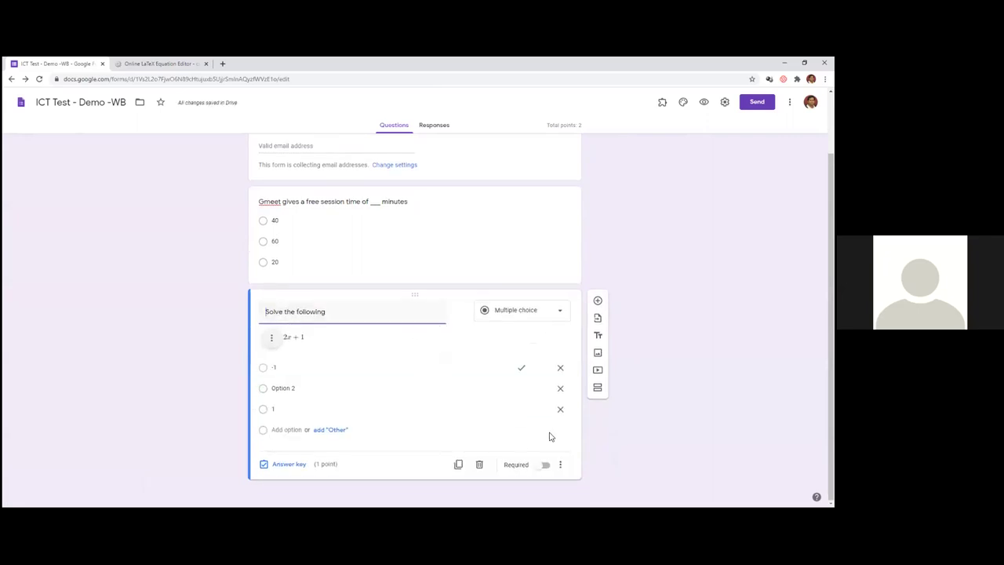
click(598, 300)
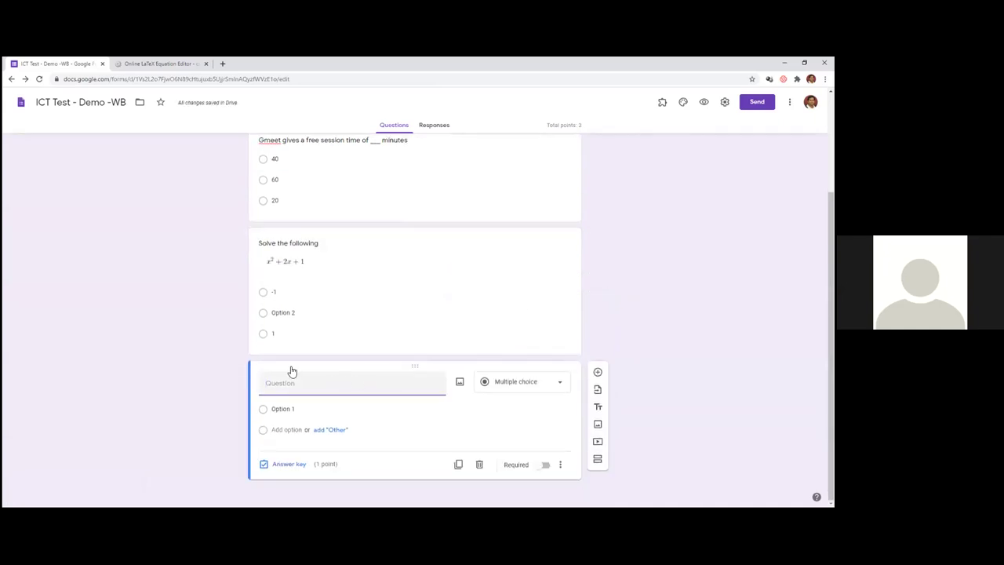
- Replace the old equation with the integral from 0 to 1 of 3x^2 dx
click(169, 63)
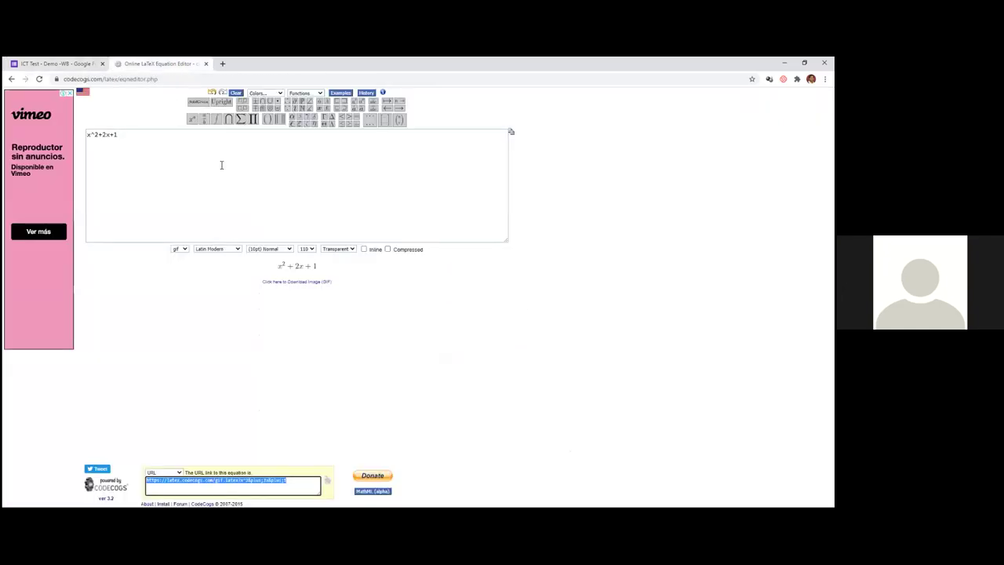
click(162, 135)
key(BackSpace)
key(BackSpace)
key(BackSpace)
key(BackSpace)
key(BackSpace)
key(BackSpace)
key(BackSpace)
key(BackSpace)
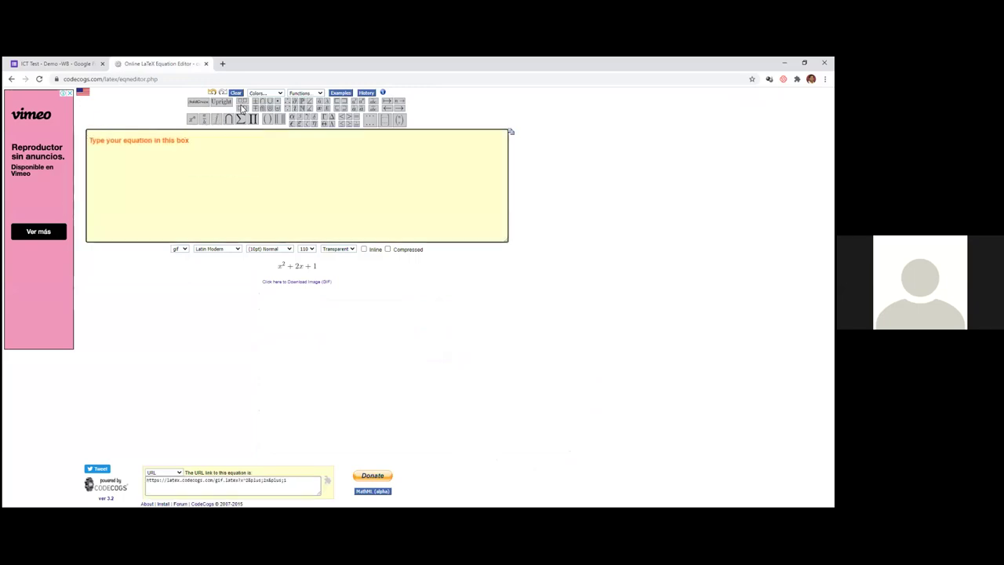
mouse_move(196, 122)
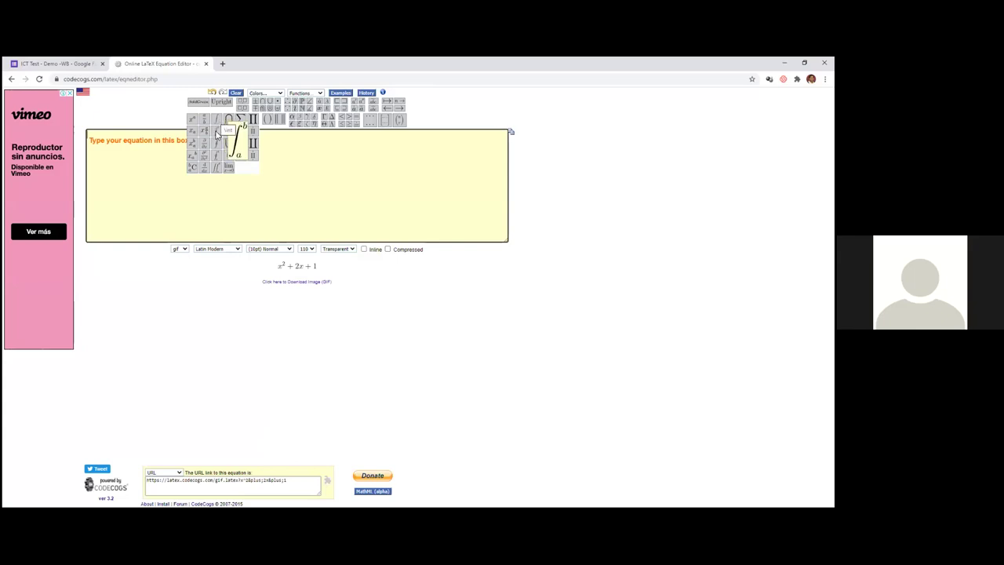
click(216, 134)
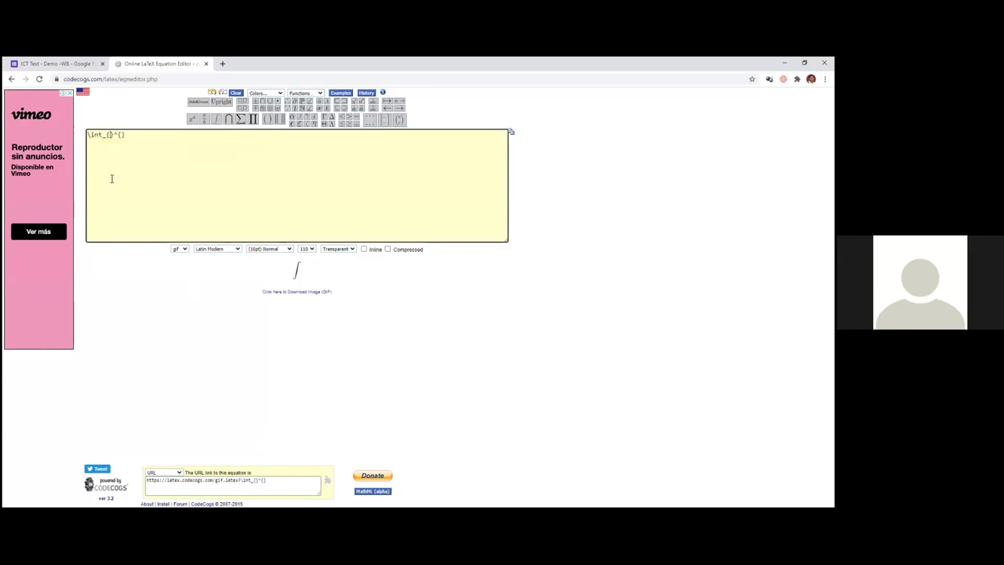
text(0)
click(126, 134)
text(1})
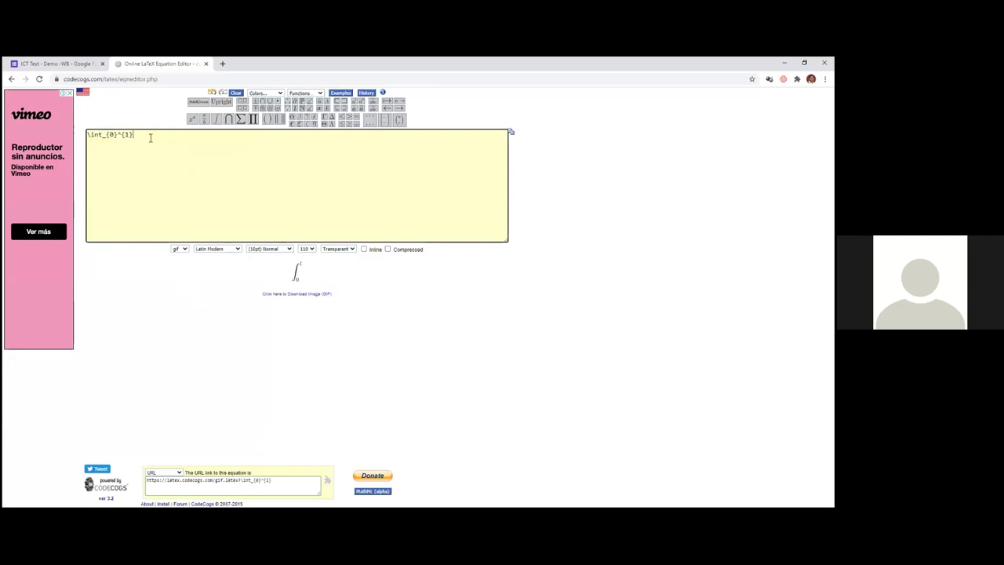
text( x^2)
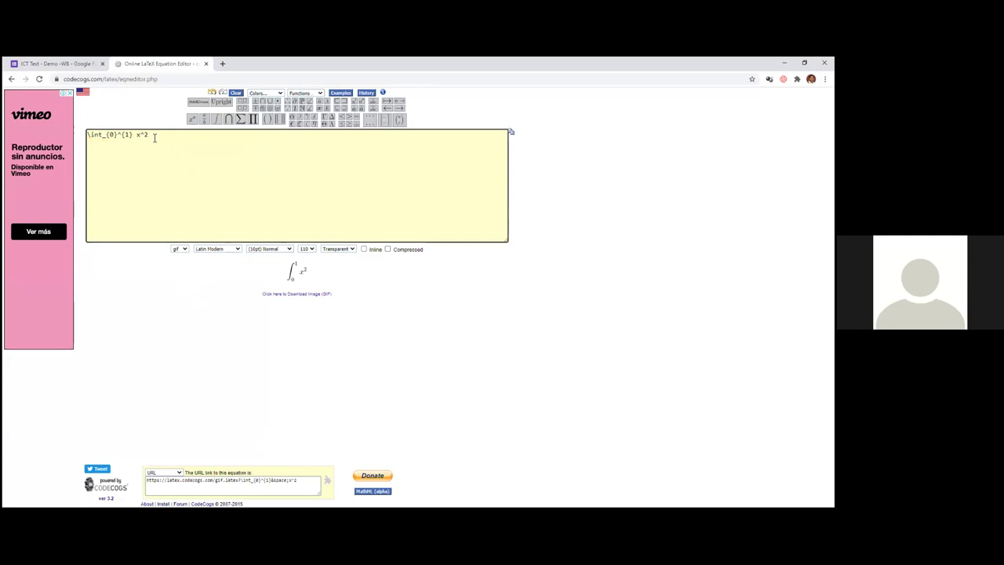
text(3)
click(168, 138)
text(dx)
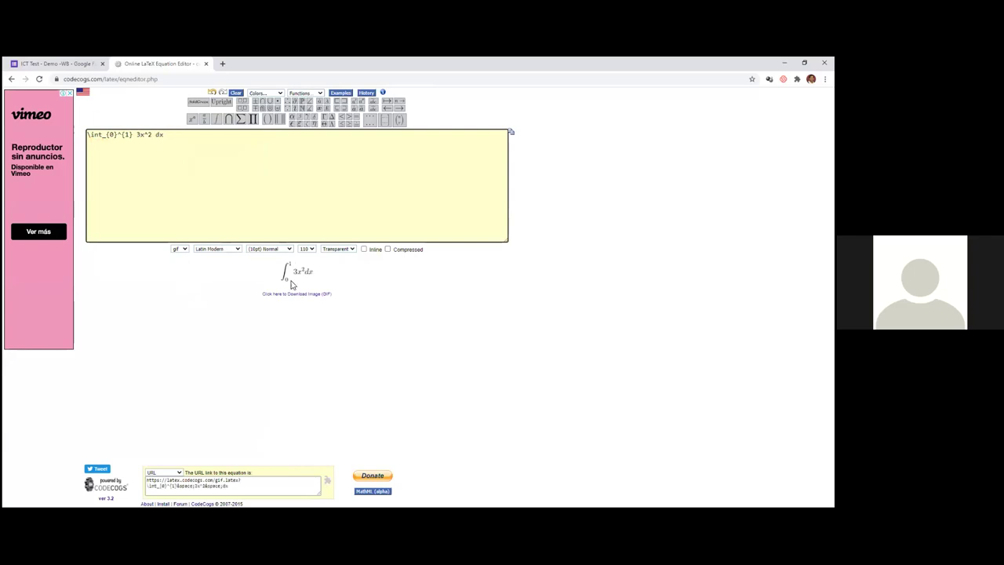
- Keep the export as an image URL and return to the quiz form
click(179, 473)
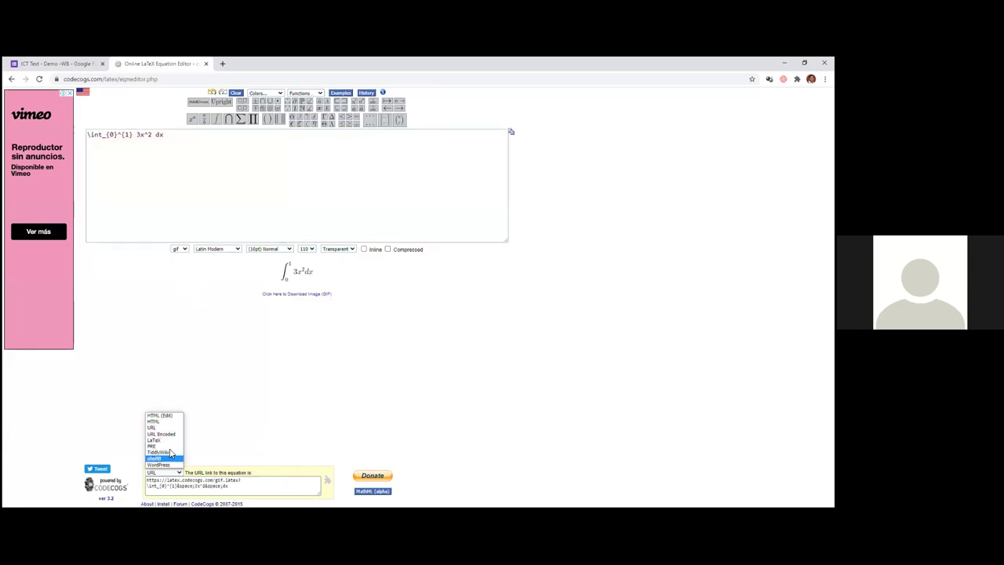
click(164, 433)
key(ctrl+c)
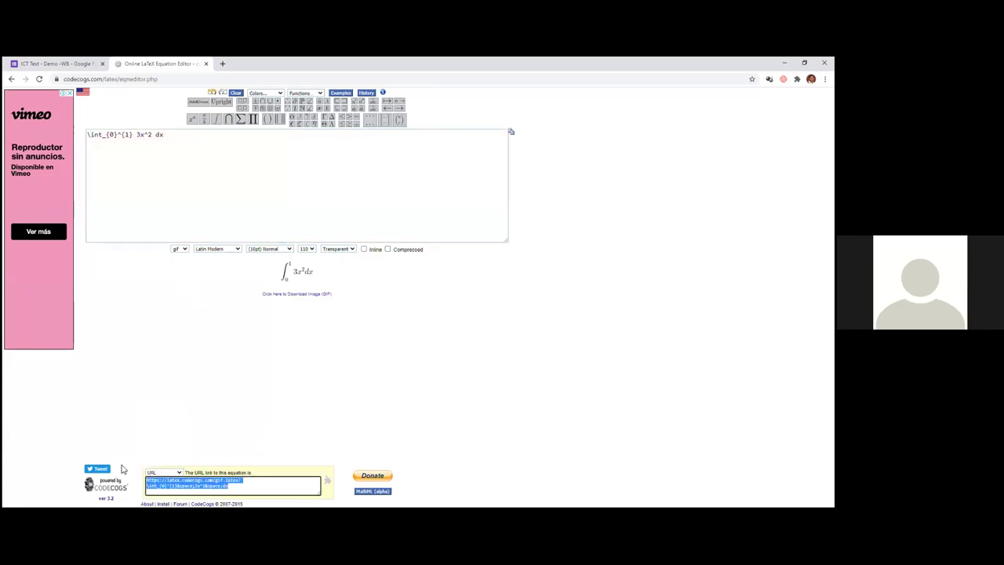
click(52, 64)
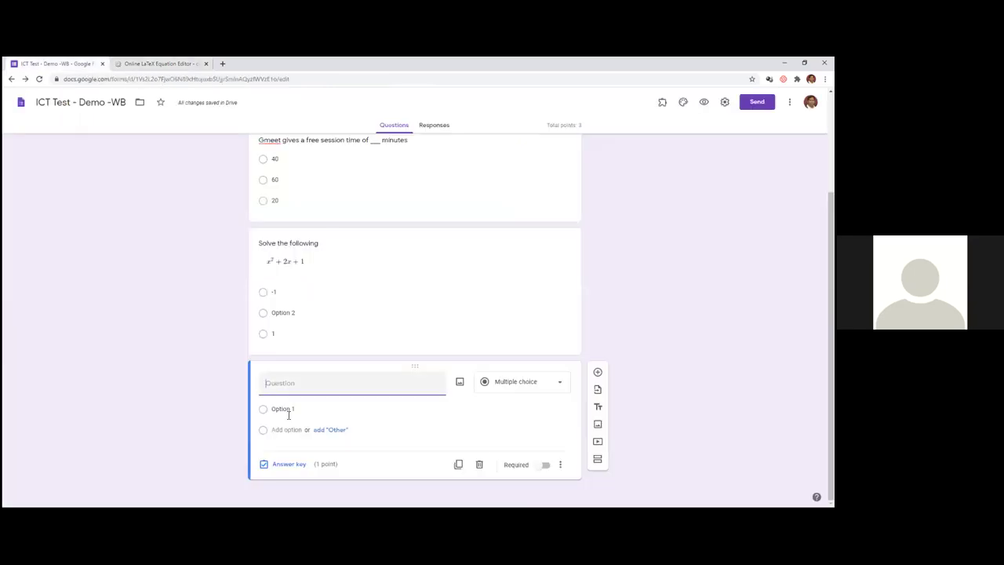
- Title the third question 'Solve the following' and insert the integral image from its CodeCogs URL
text(Solve the following)
click(461, 383)
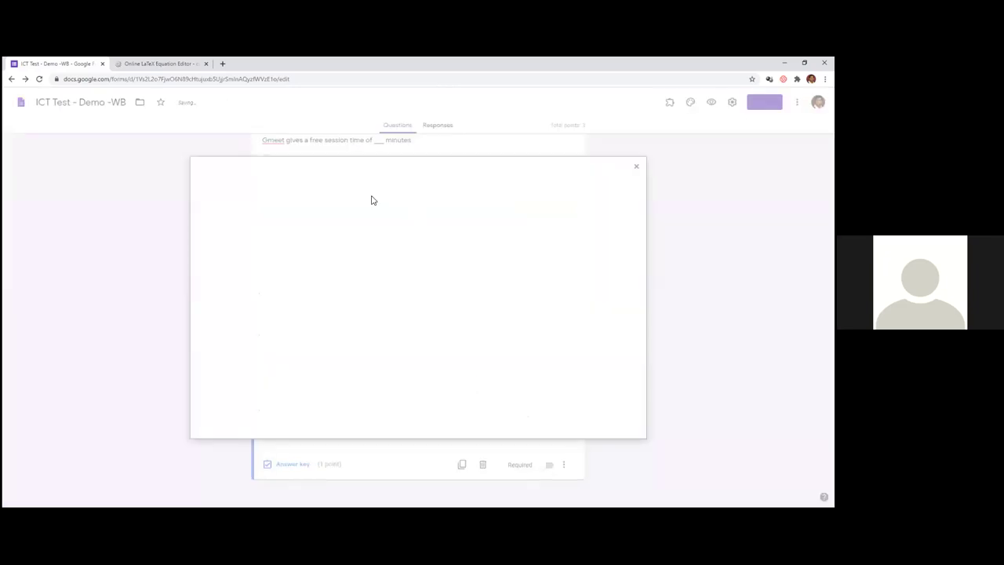
click(298, 201)
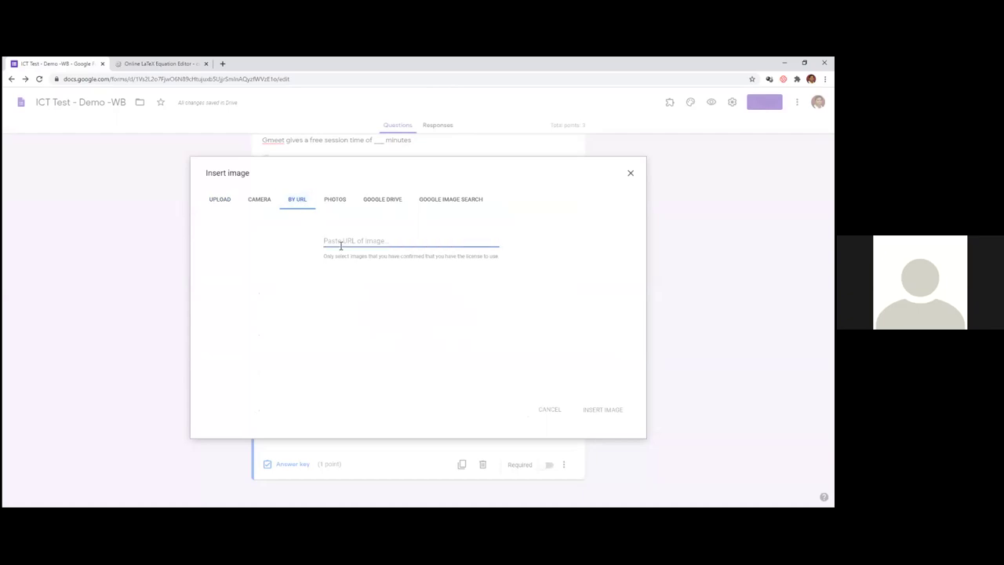
key(ctrl+v)
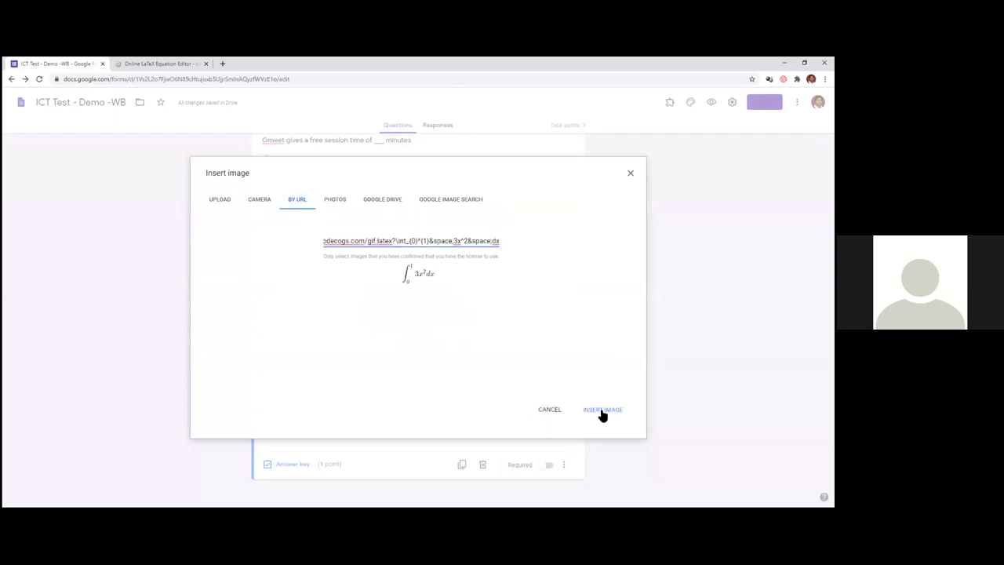
click(600, 411)
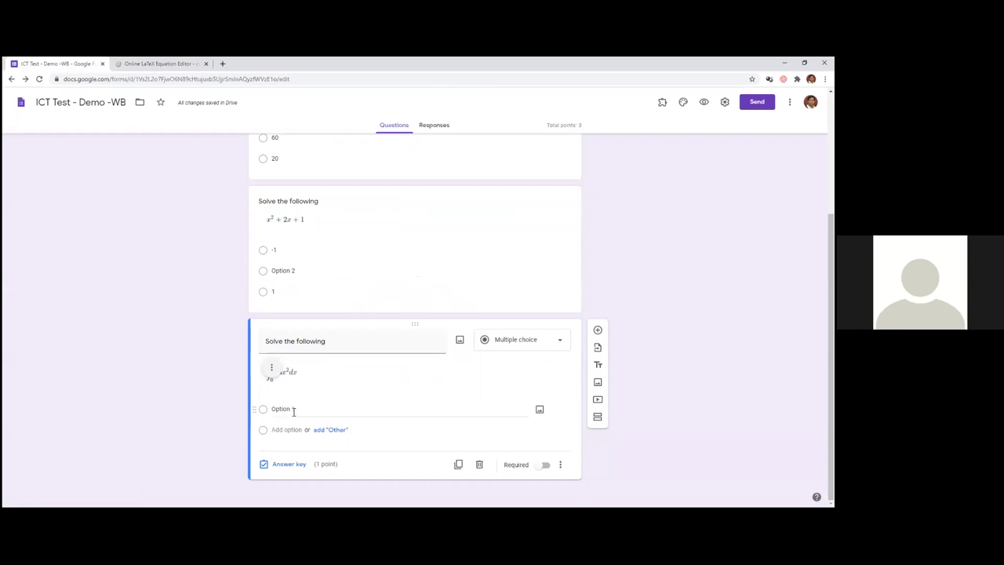
- Give the integral question the answer choices 0 and 1
click(293, 411)
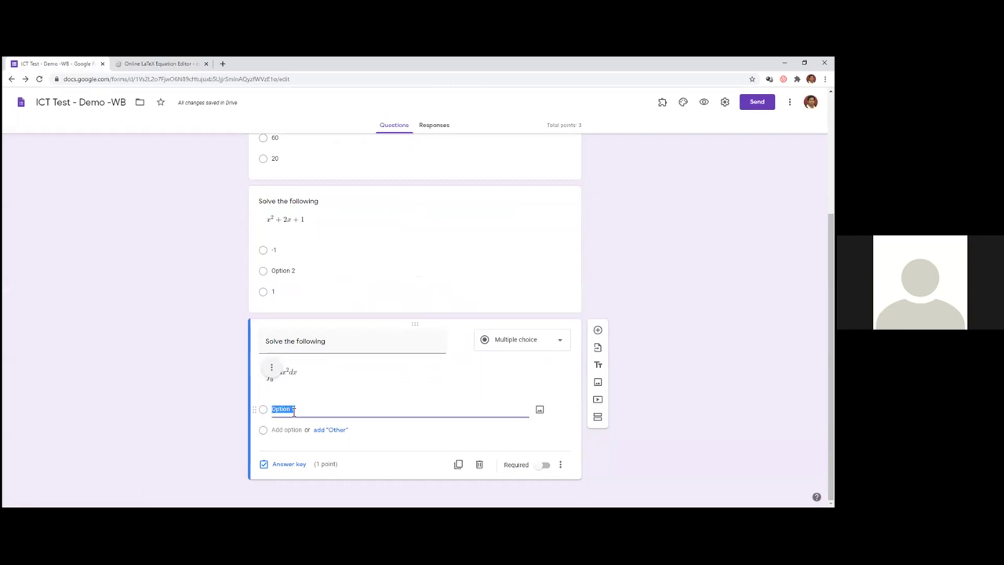
text(0)
click(287, 429)
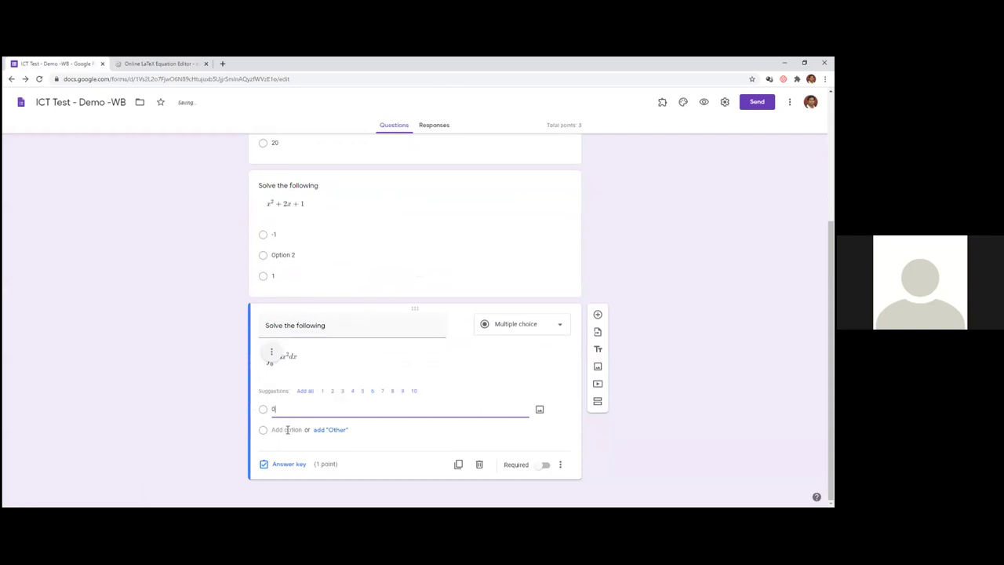
text(1)
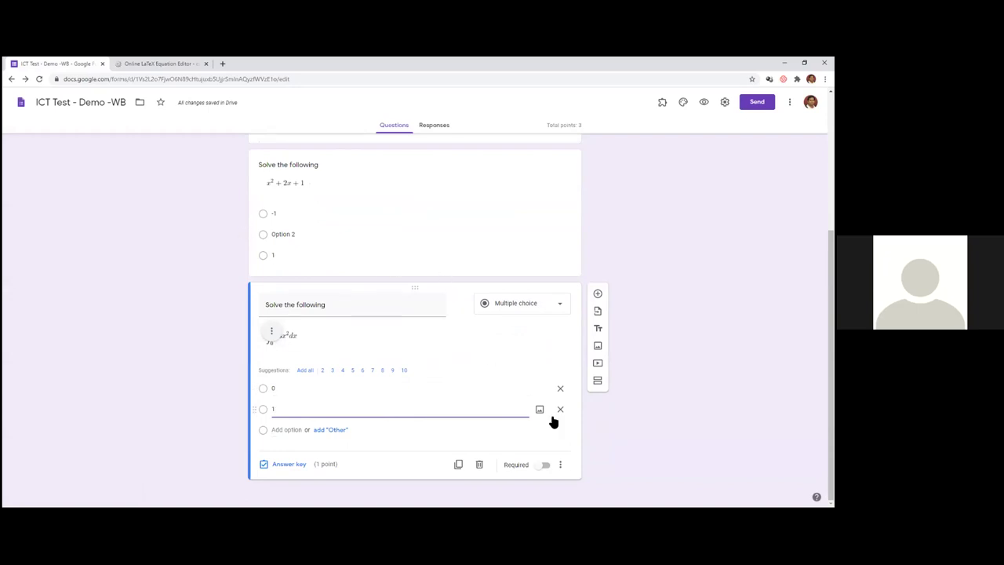
- Dismiss the answer-choice image picker, then select the whole equation in the CodeCogs editor
click(335, 387)
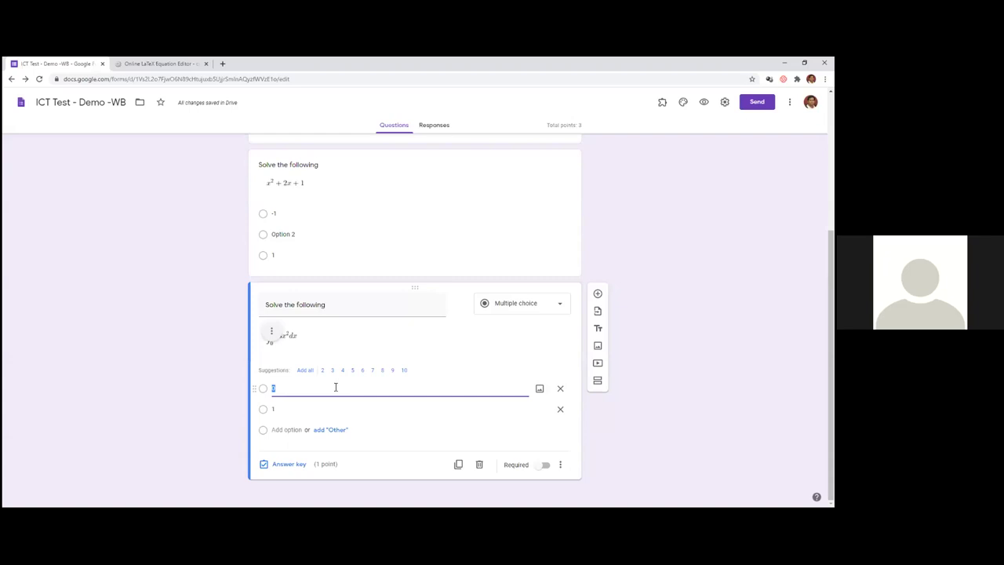
click(539, 390)
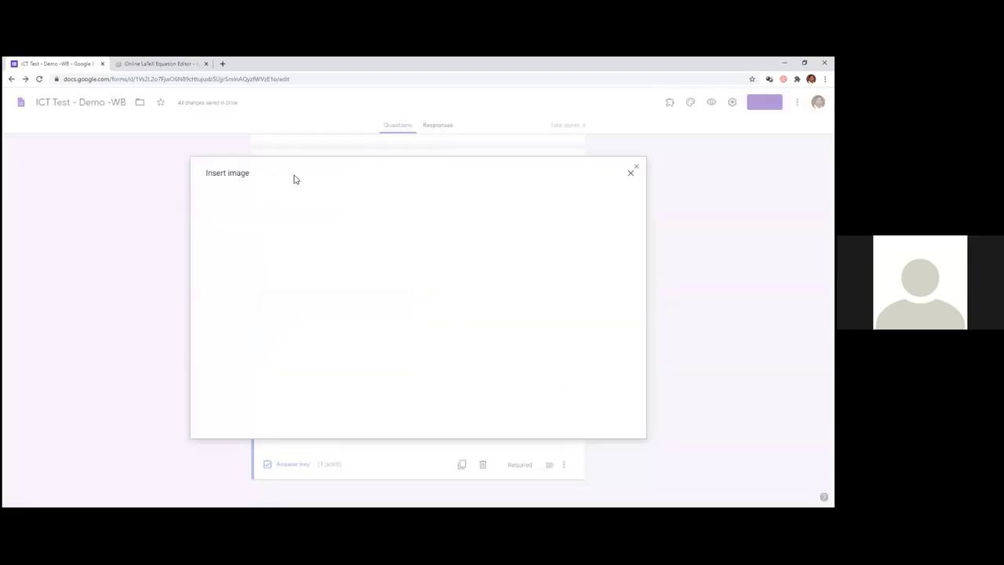
key(Escape)
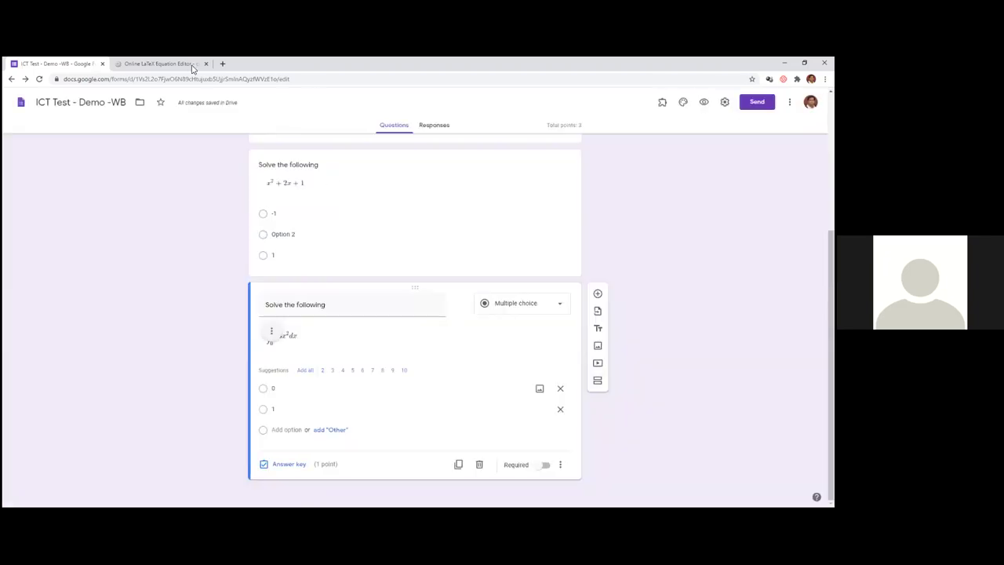
click(160, 64)
key(ctrl+a)
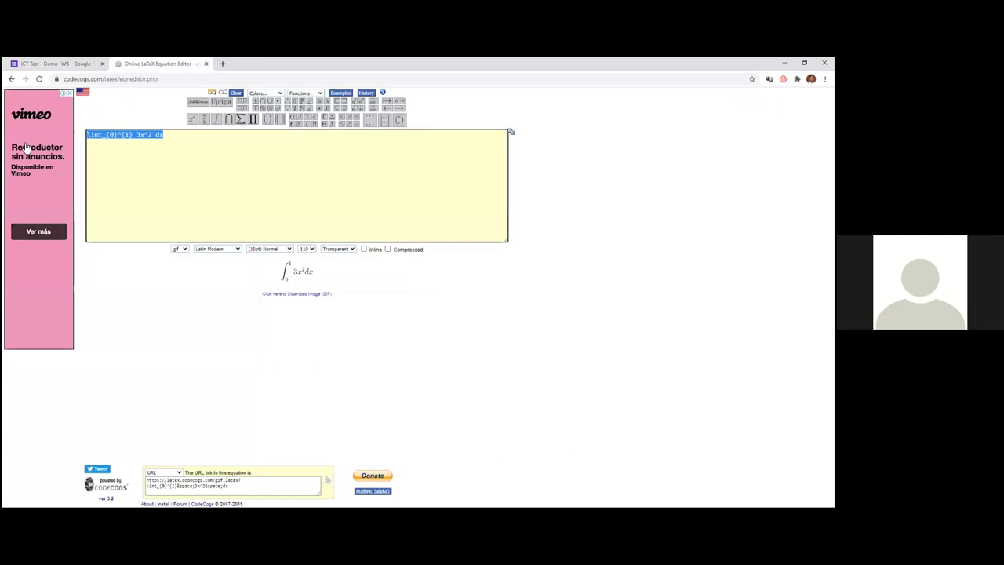
- Replace the equation with x^3, select its image link, and return to the quiz
text(x^3)
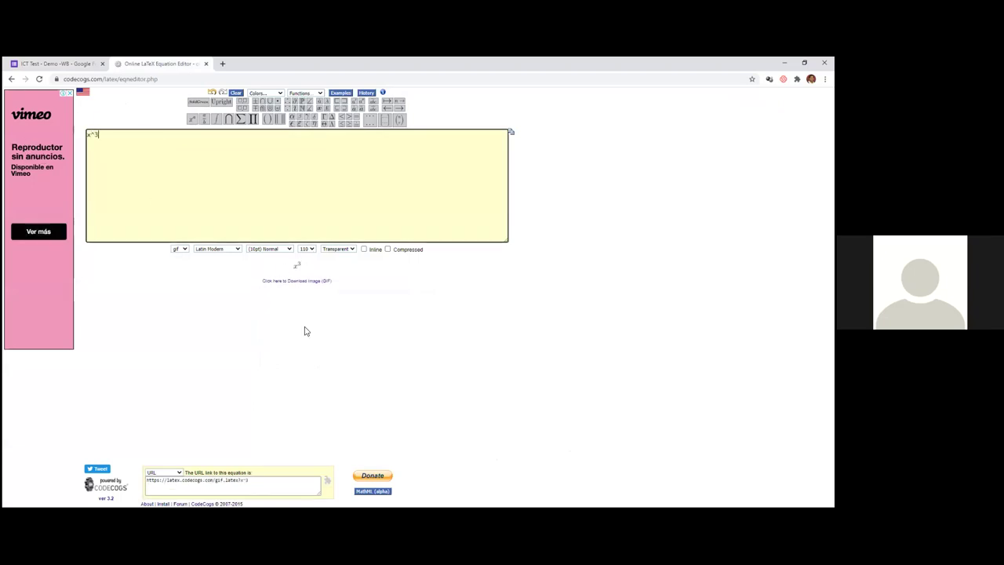
click(149, 479)
key(ctrl+c)
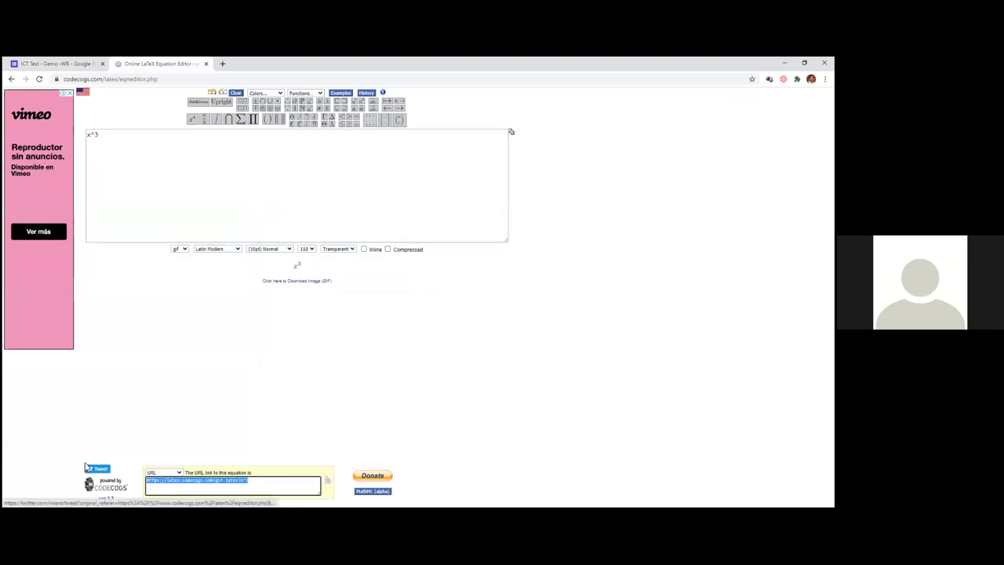
click(75, 64)
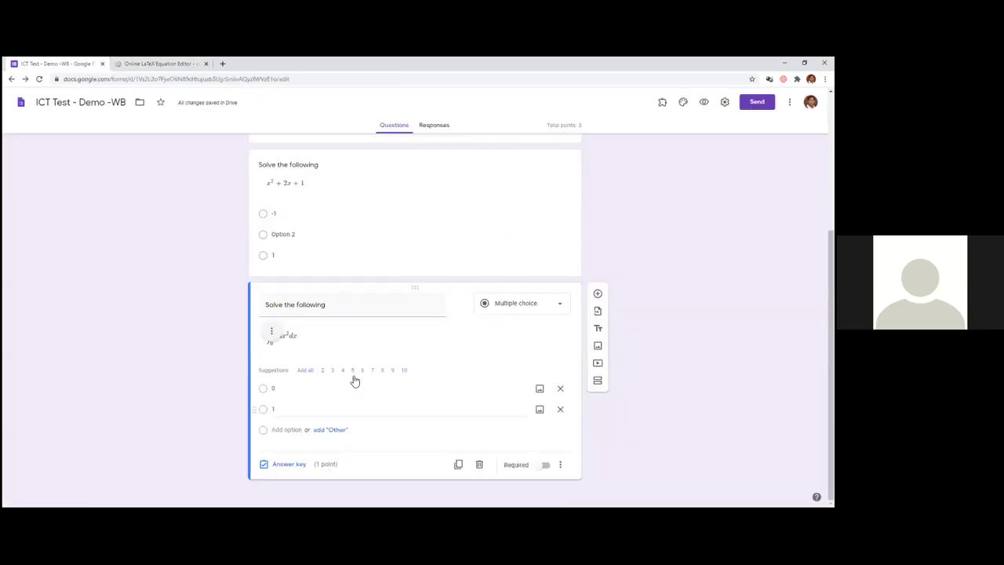
- Insert the x³ image by URL into the integral question's second answer choice
click(540, 410)
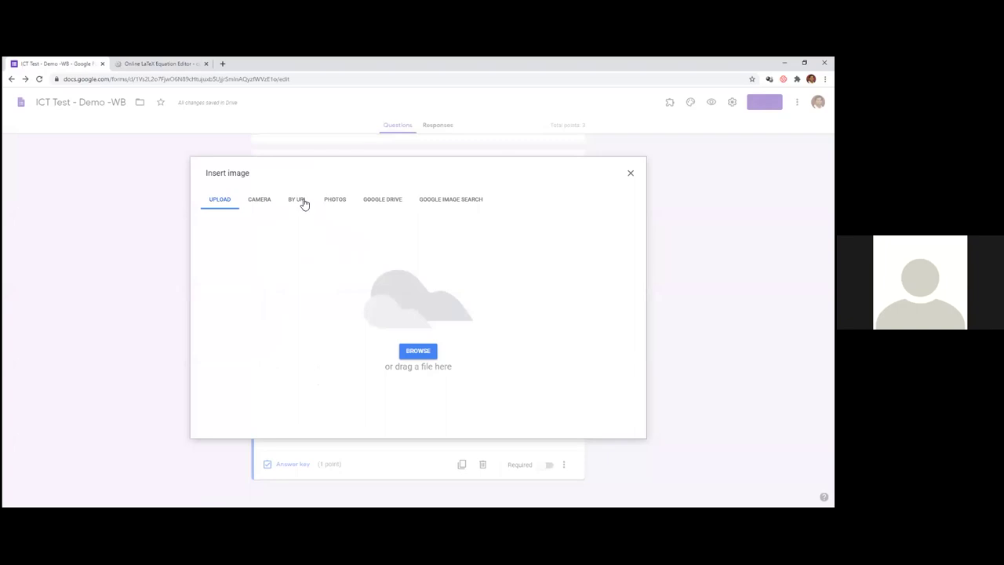
click(297, 199)
click(380, 241)
key(ctrl+v)
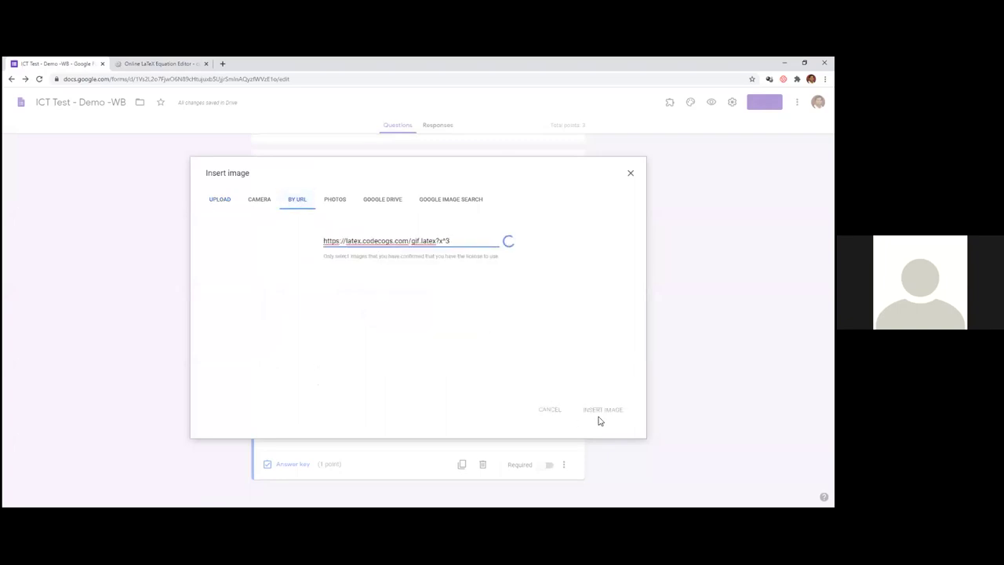
click(601, 411)
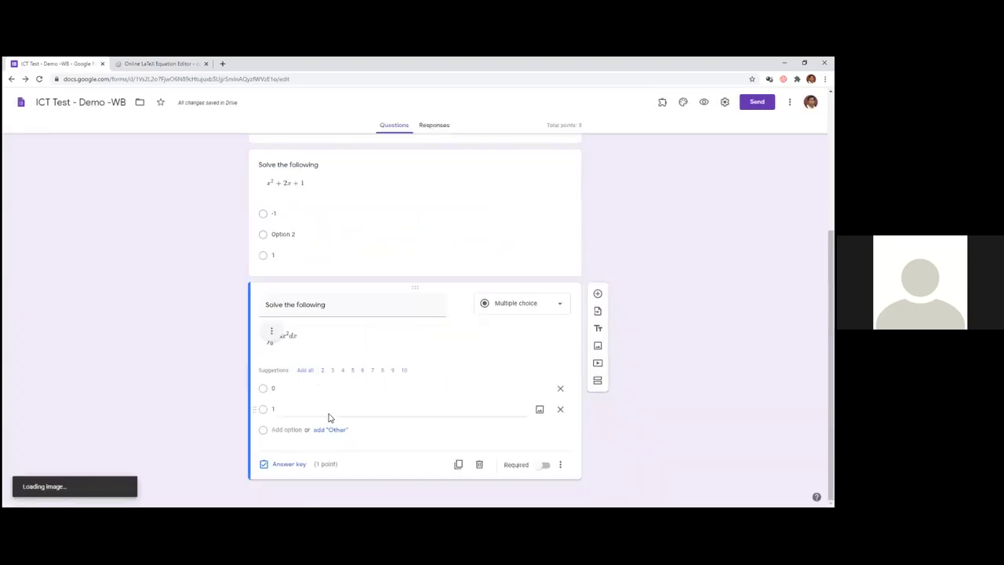
click(283, 408)
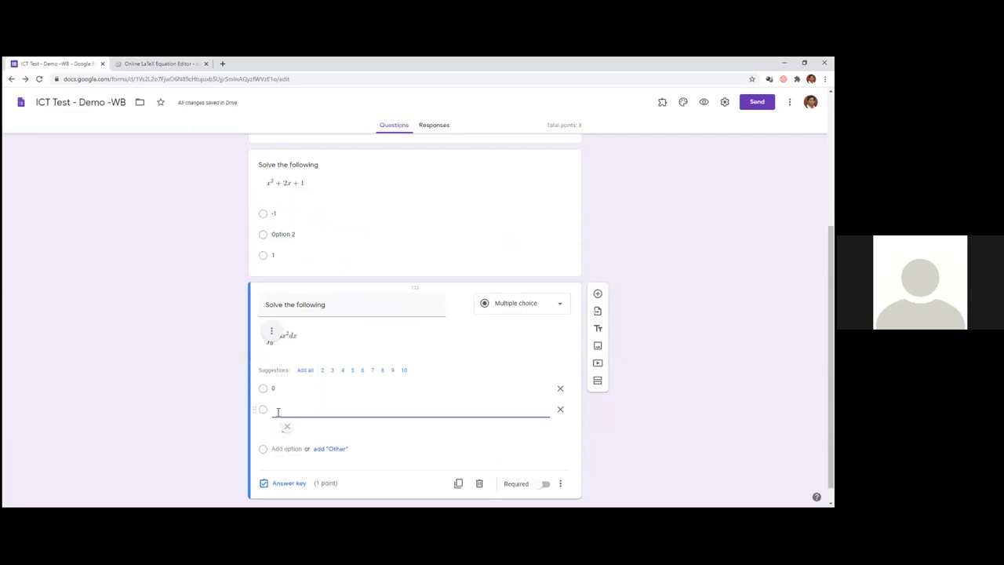
- Add a third answer choice '1' and mark it correct in the answer key
click(276, 448)
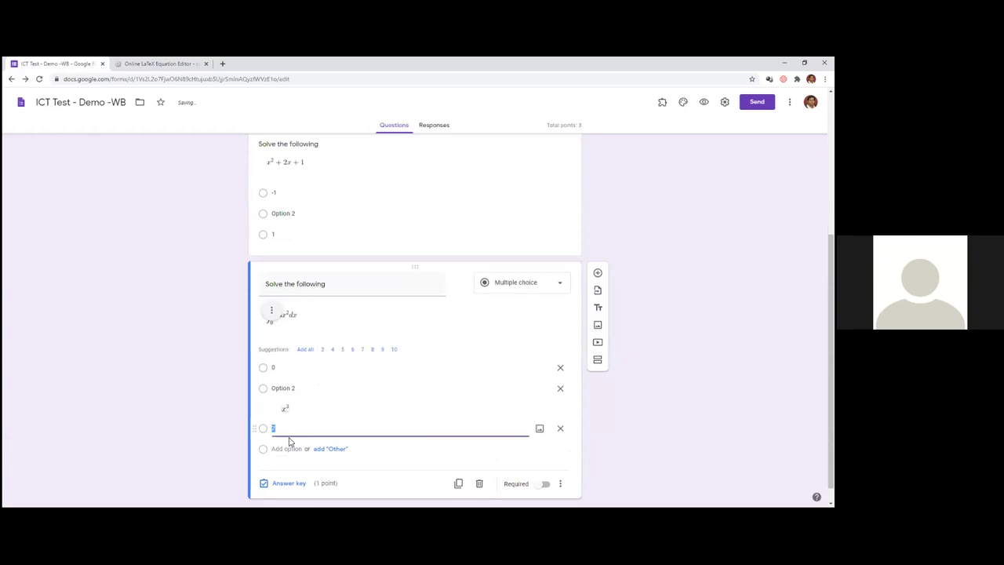
text(1)
click(281, 483)
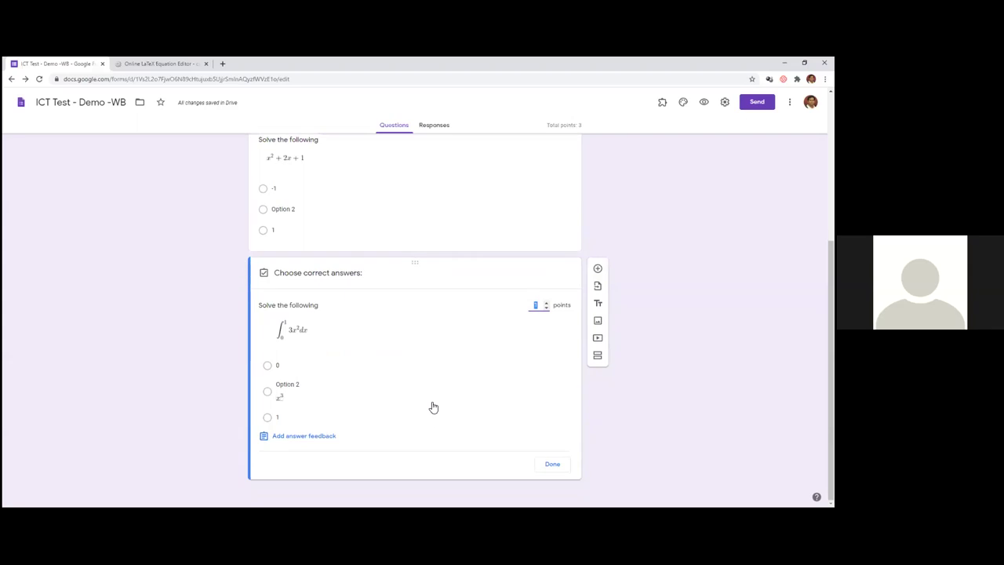
click(267, 419)
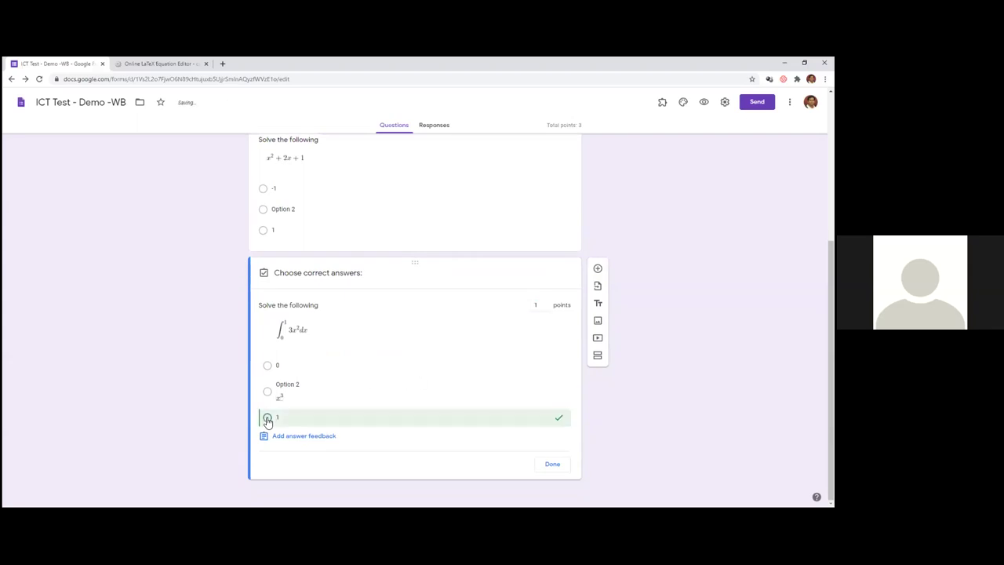
click(549, 464)
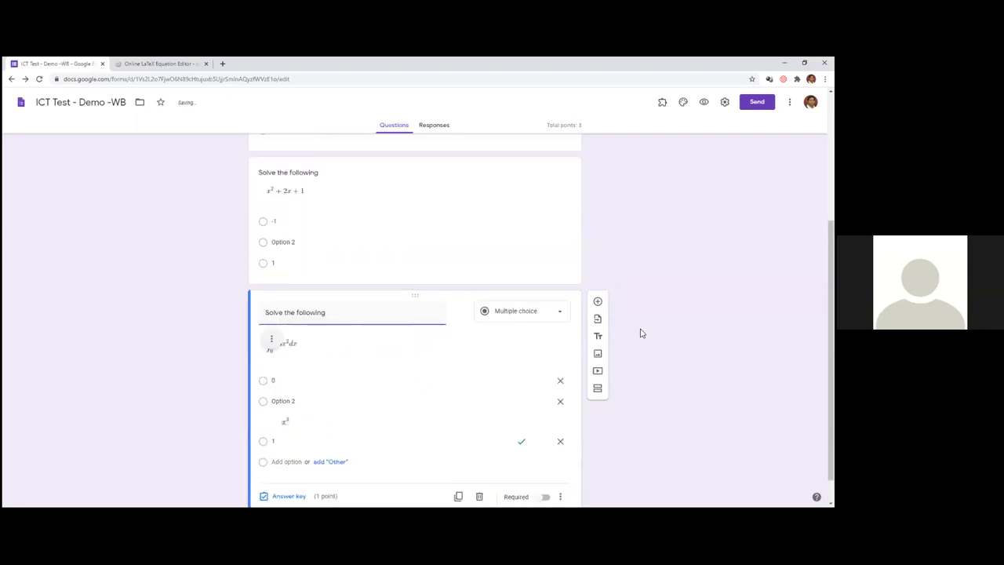
- Relabel the second option beside the x³ image and reconfirm 1 as correct
click(314, 369)
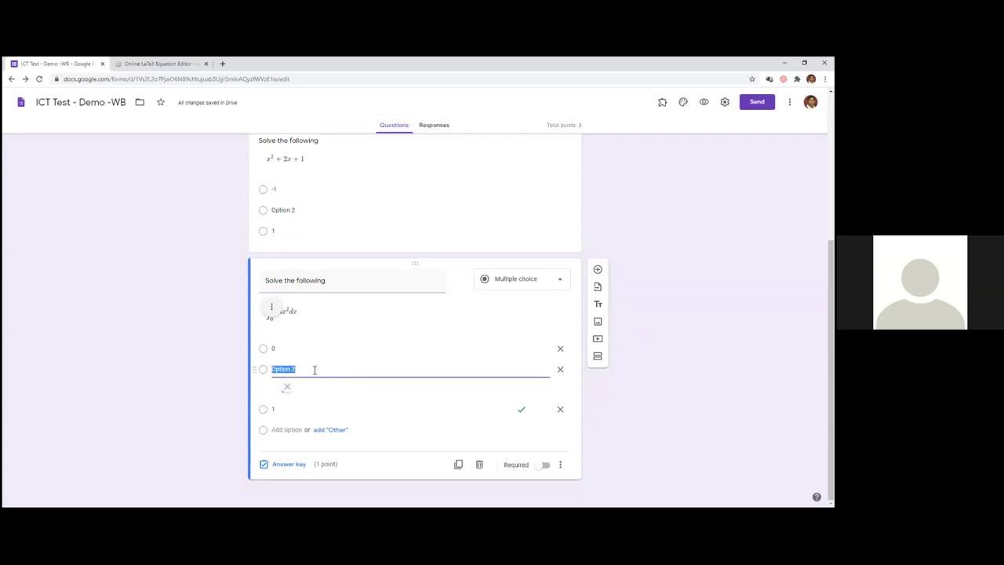
text(-)
click(264, 411)
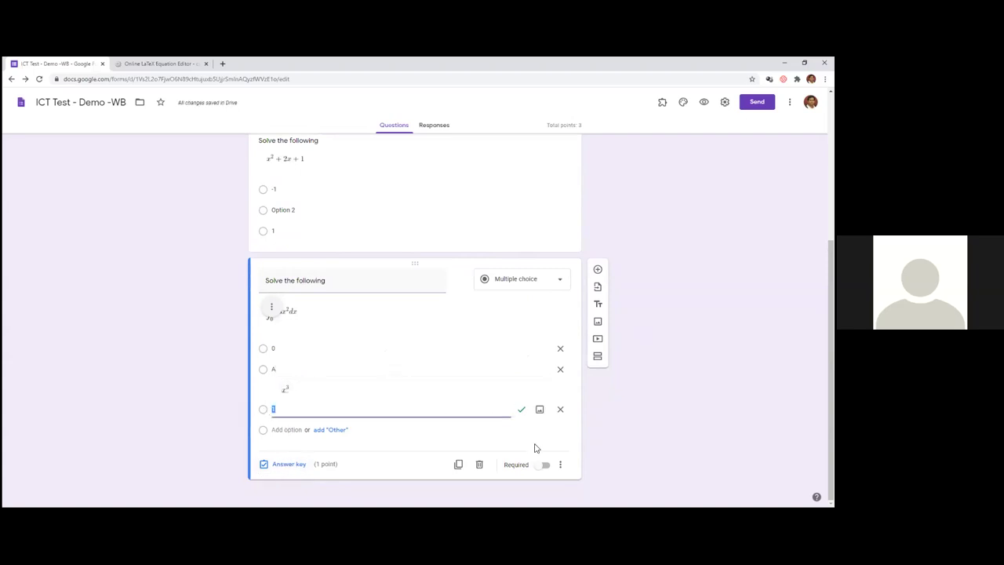
click(263, 410)
click(282, 465)
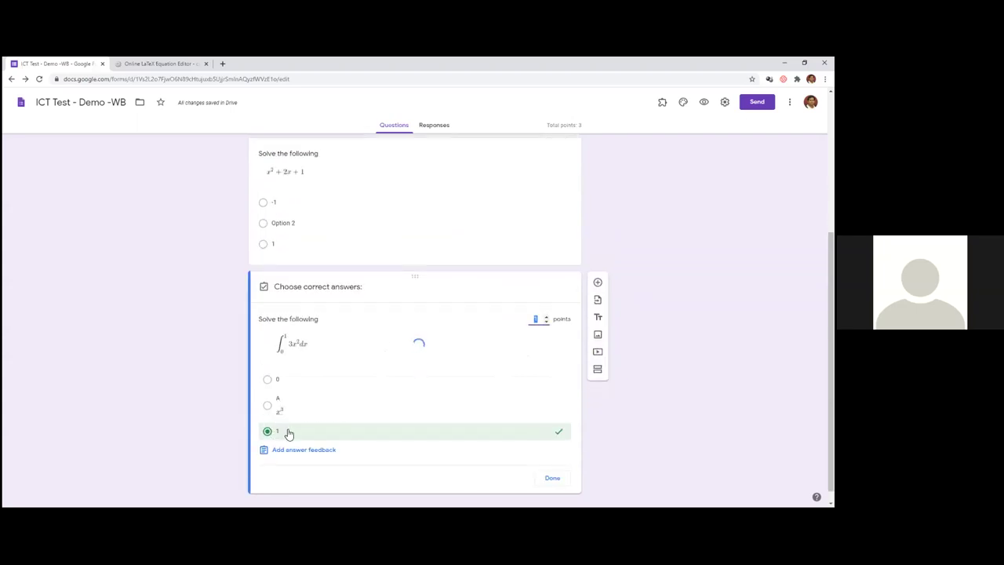
click(551, 478)
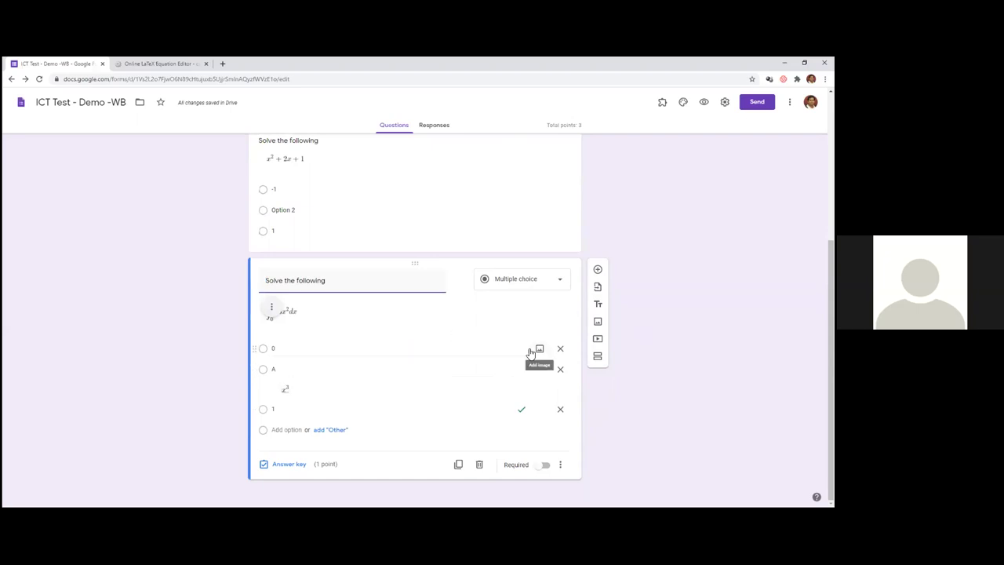
- Add a blank fourth question after the integral question and switch to the CodeCogs tab
scroll(533, 345, up, 5)
scroll(461, 379, down, 2)
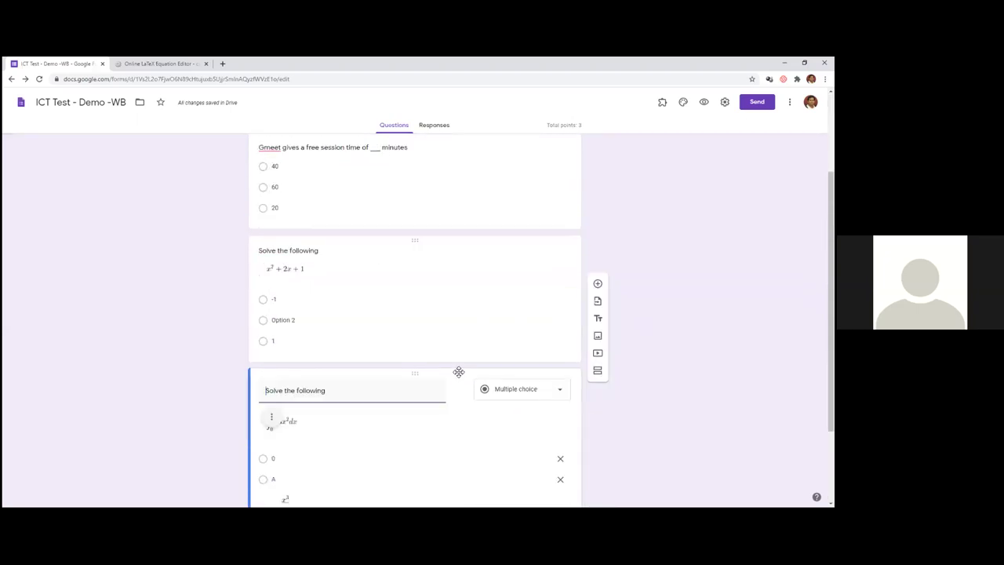
scroll(463, 307, up, 2)
scroll(462, 307, down, 3)
scroll(463, 308, down, 1)
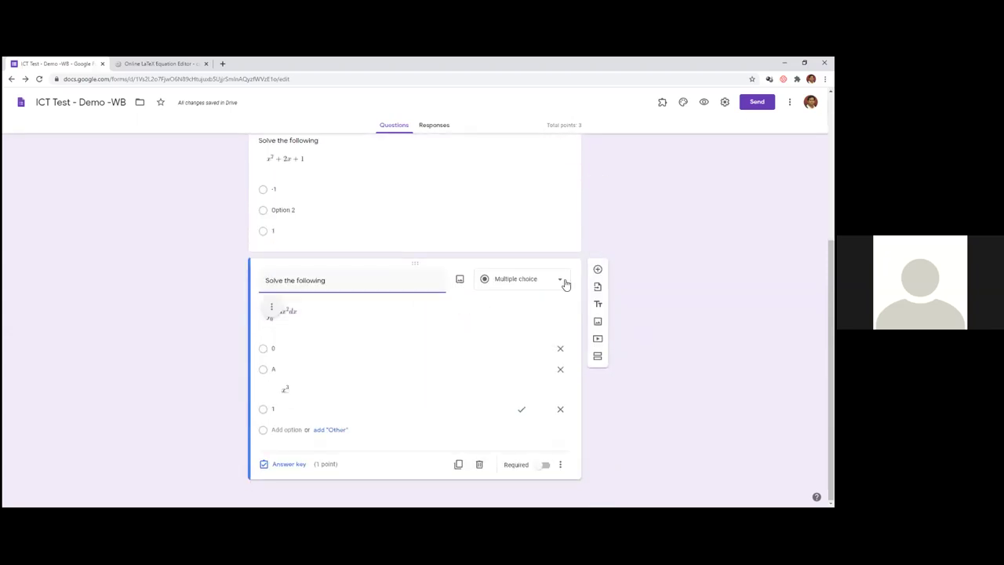
click(540, 385)
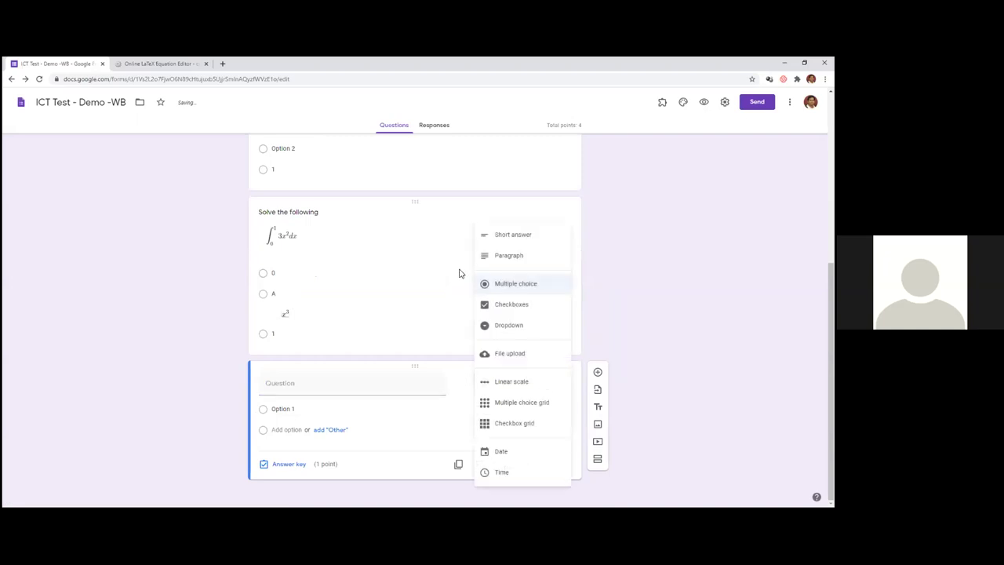
key(ctrl+Tab)
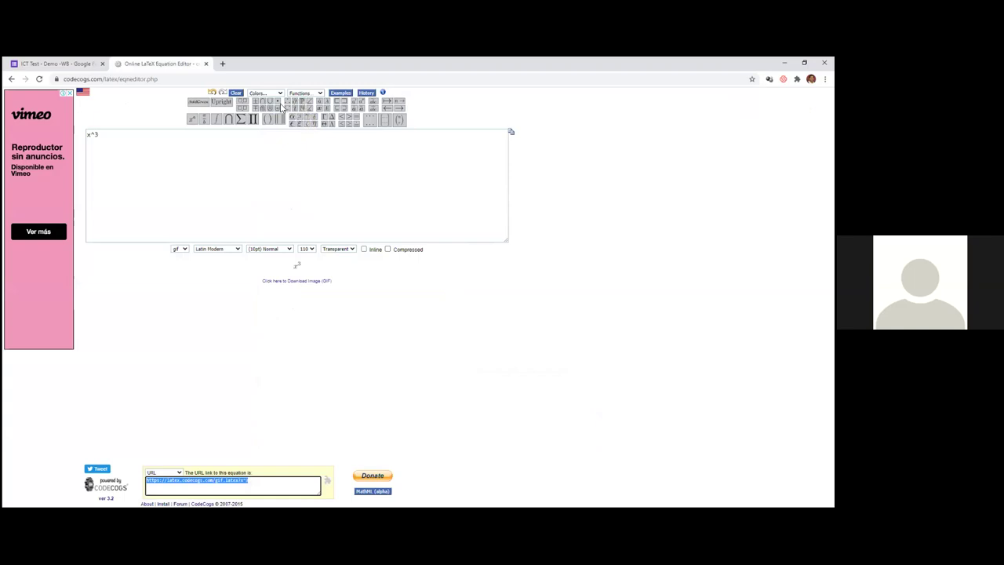
- Replace x^3 with a 2×2 bmatrix with rows 2&3 and 1&2
click(378, 172)
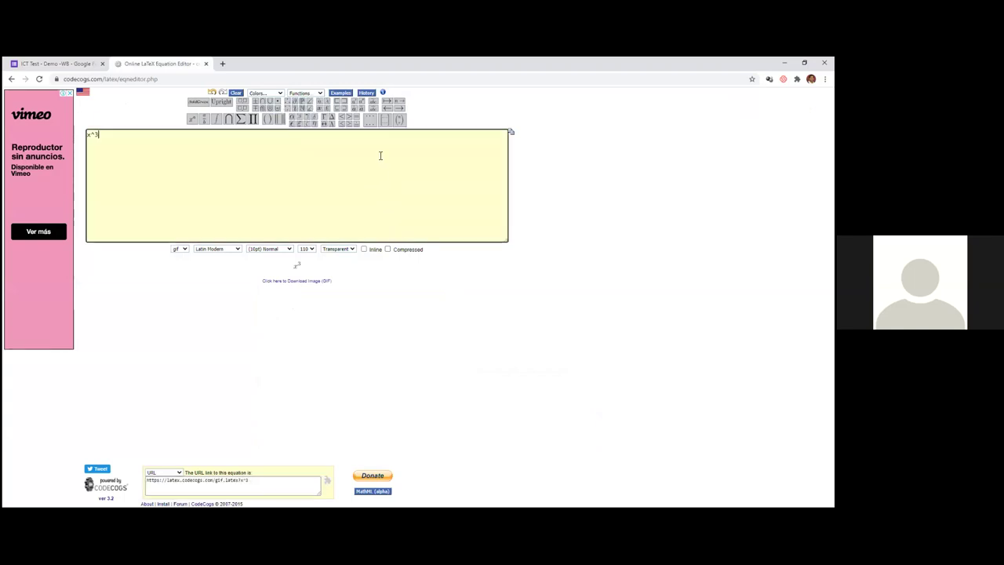
mouse_move(369, 123)
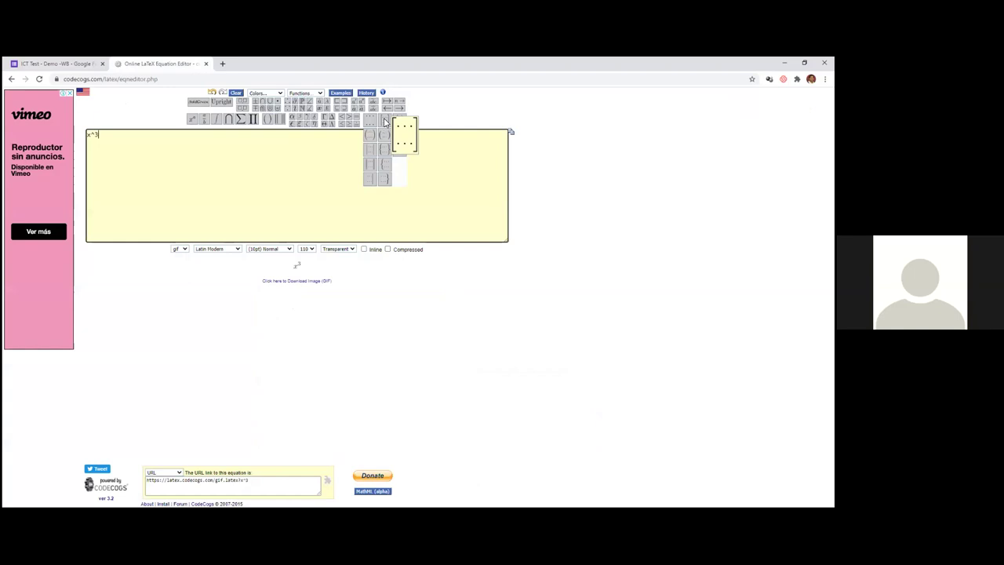
click(384, 122)
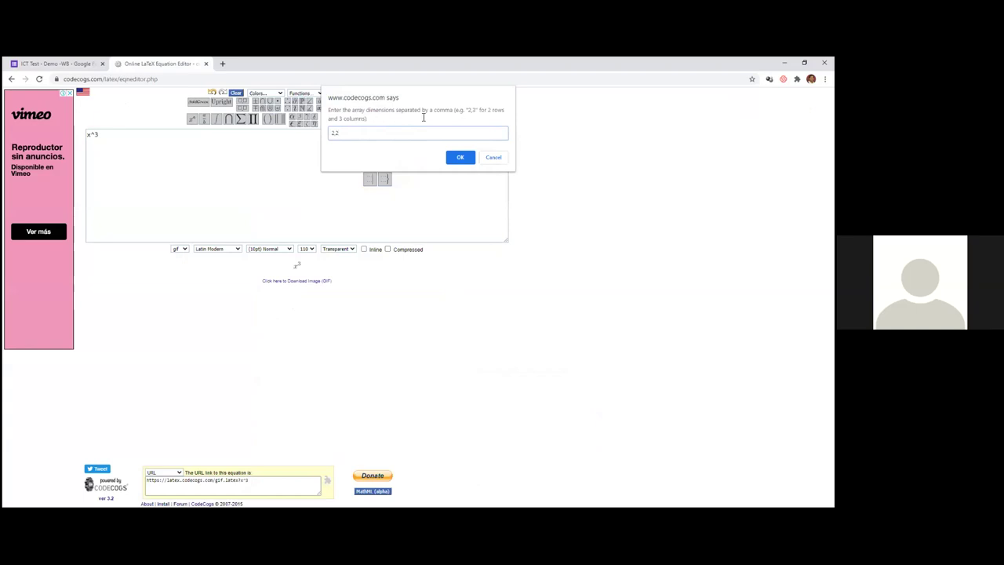
click(460, 157)
key(BackSpace)
key(BackSpace)
key(BackSpace)
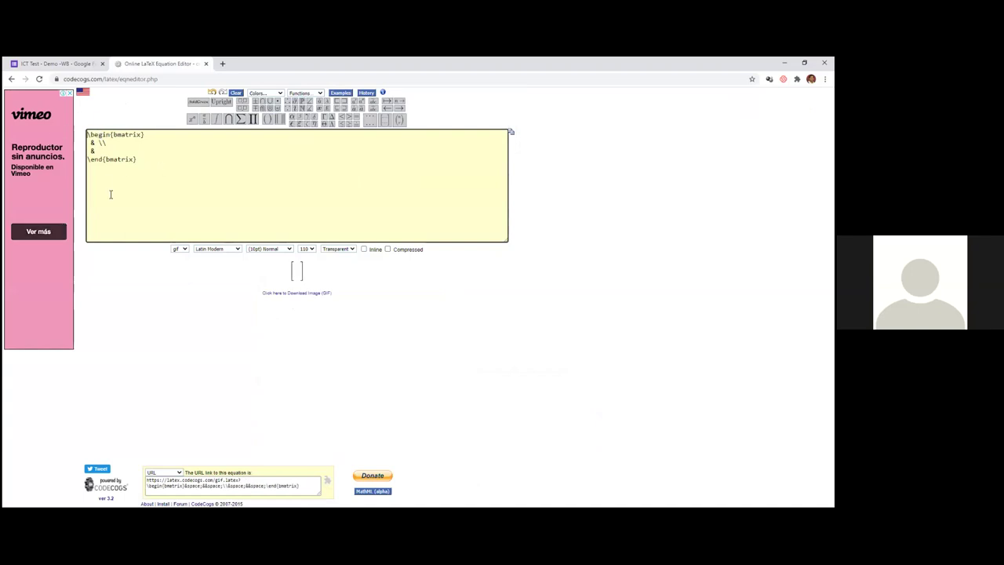
click(91, 142)
text(2&)
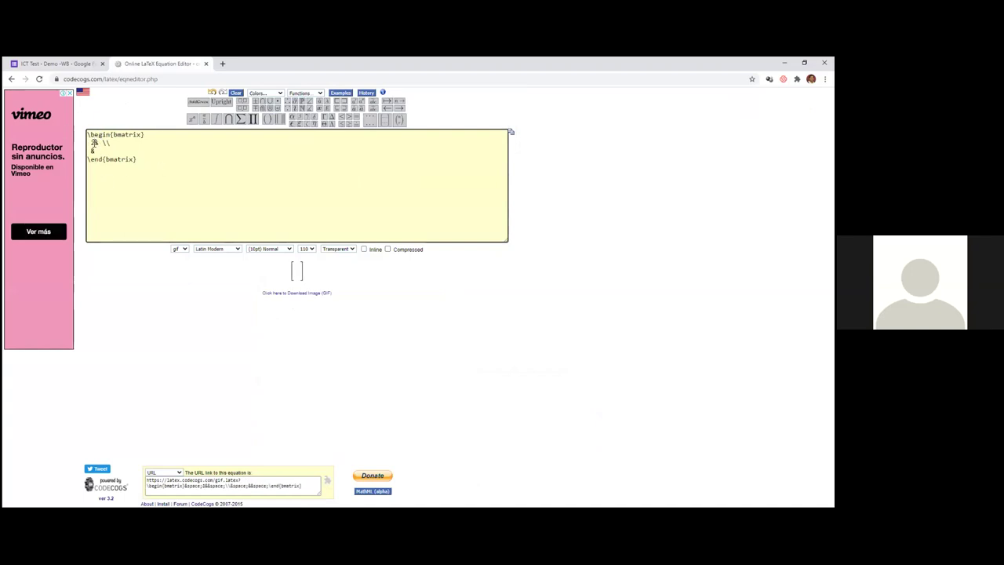
text(3)
click(93, 150)
text(1&2)
- Select the matrix image link, then title the fourth multiple-choice question 'Find the determinant'
click(271, 483)
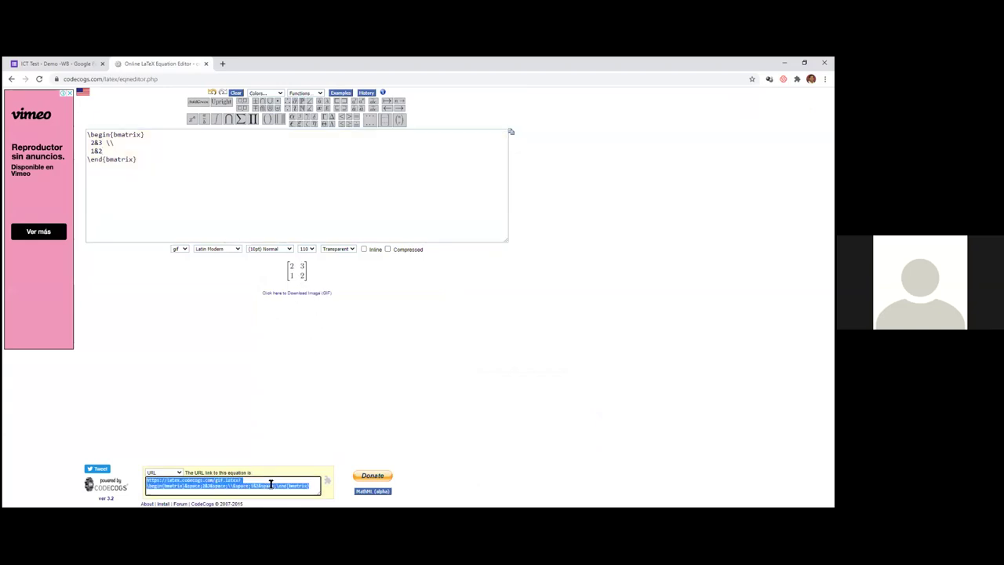
click(70, 67)
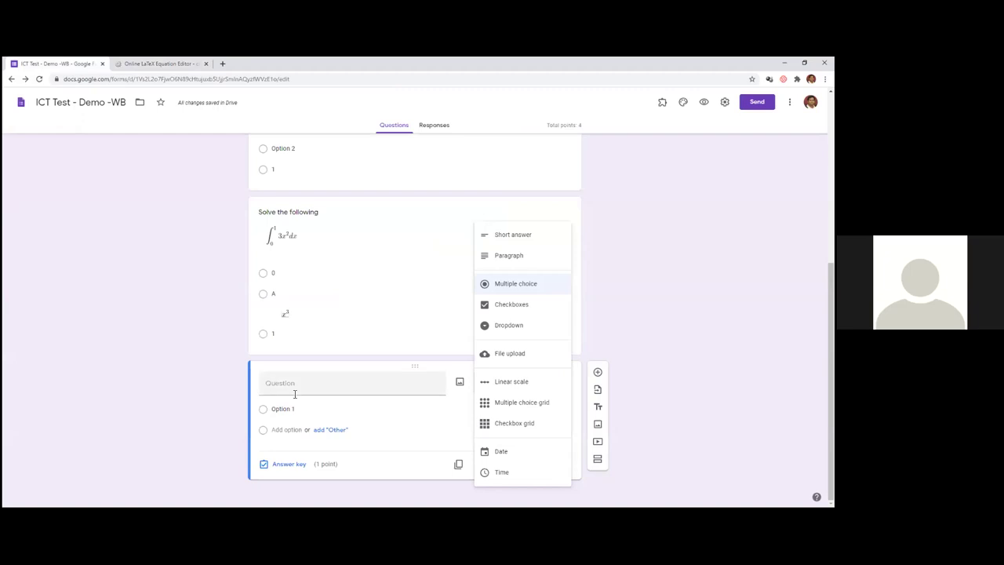
click(294, 388)
text(Fin)
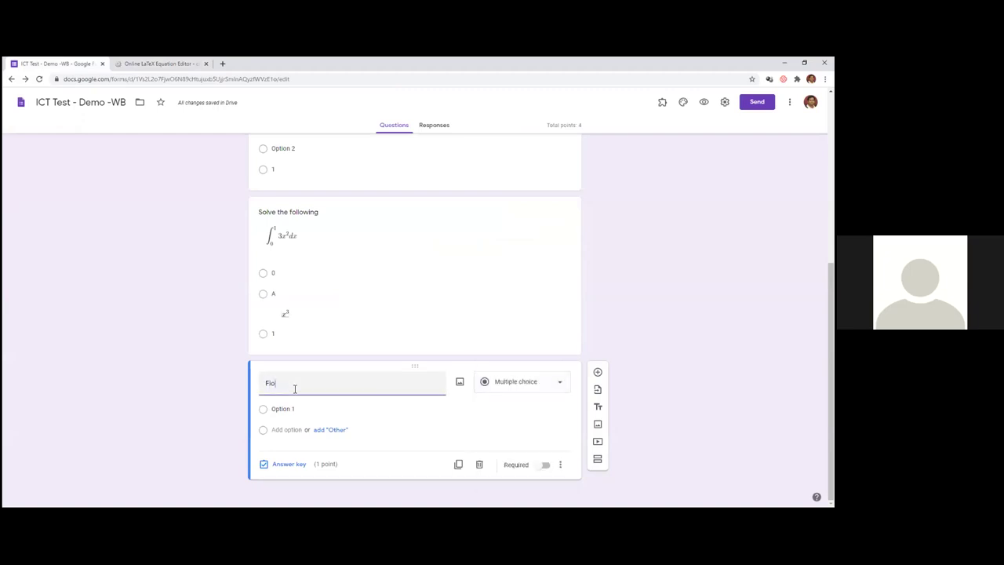
key(BackSpace)
text(nd the determinant)
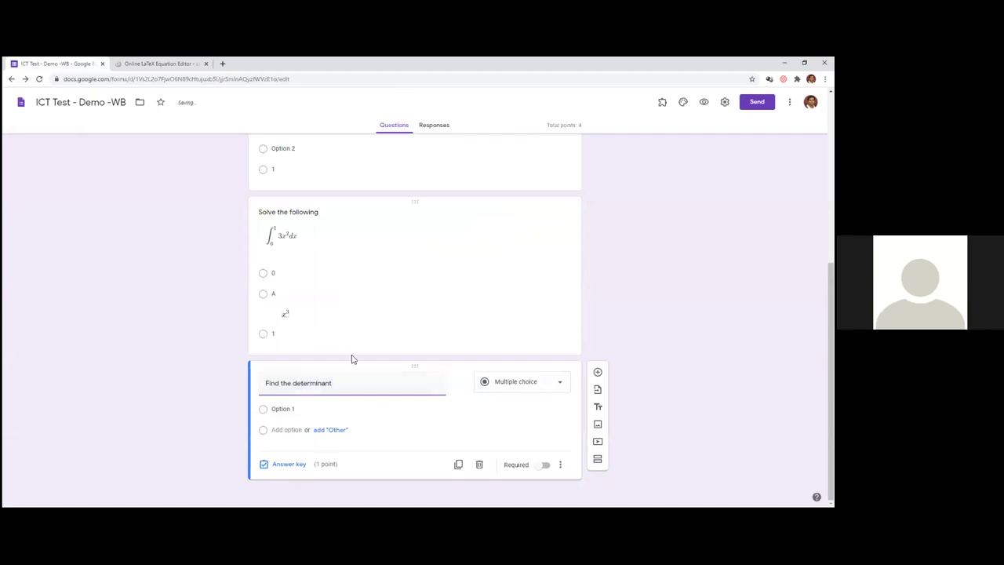
- Insert the matrix image into the determinant question from its pasted URL
click(459, 381)
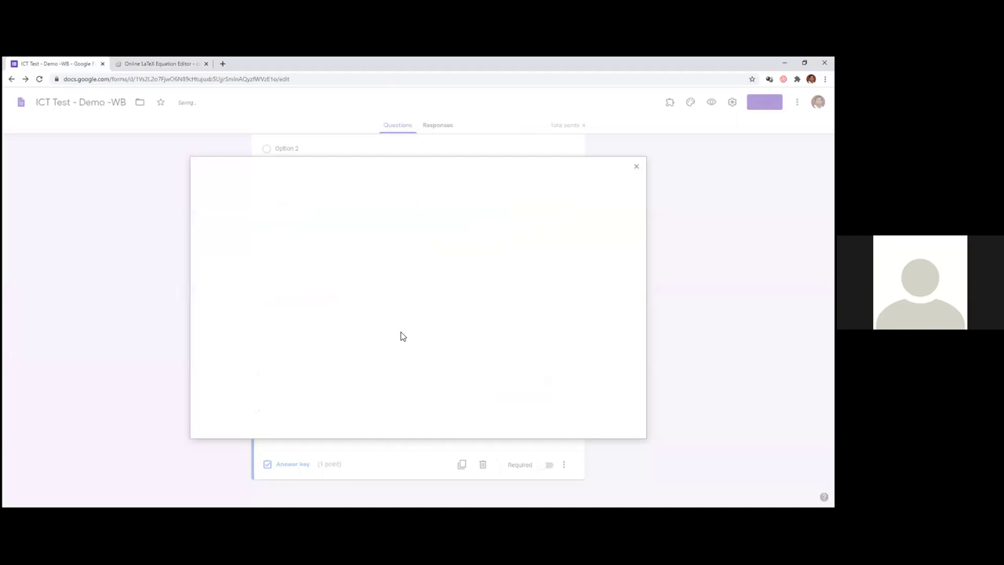
click(303, 200)
click(345, 241)
key(ctrl+v)
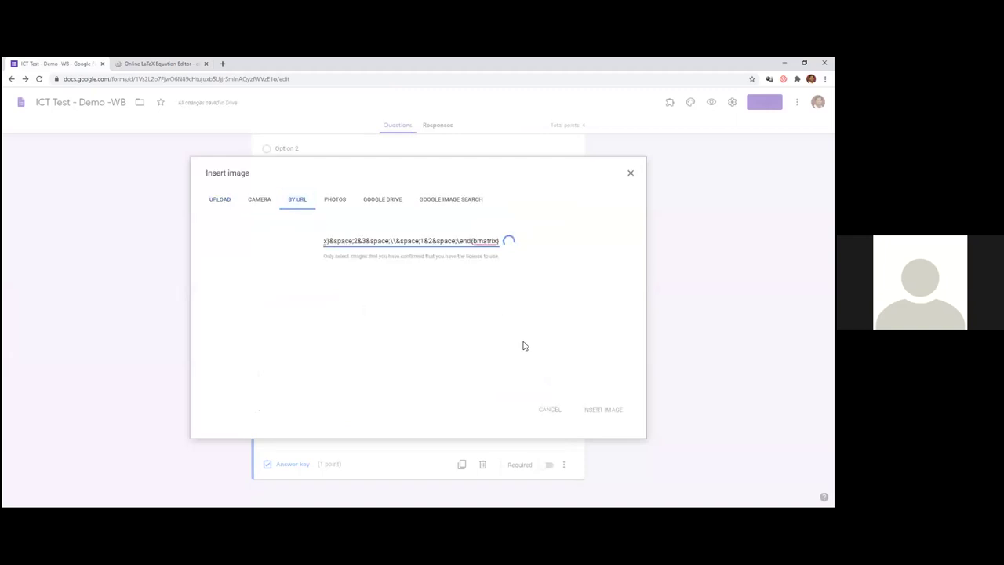
click(601, 410)
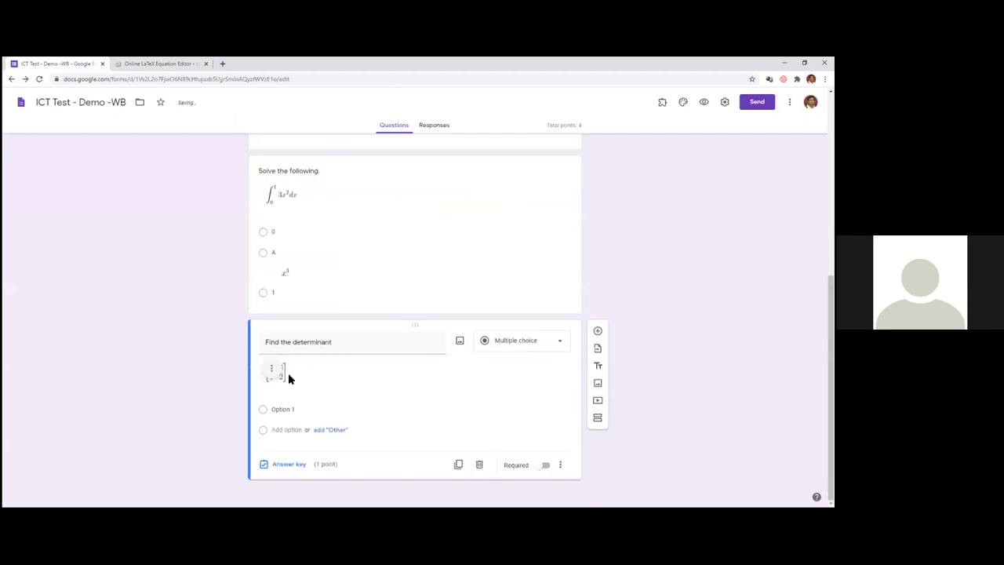
- Add answer options 0 and 1, marking 1 as correct in the answer key
click(294, 412)
text(0)
click(286, 431)
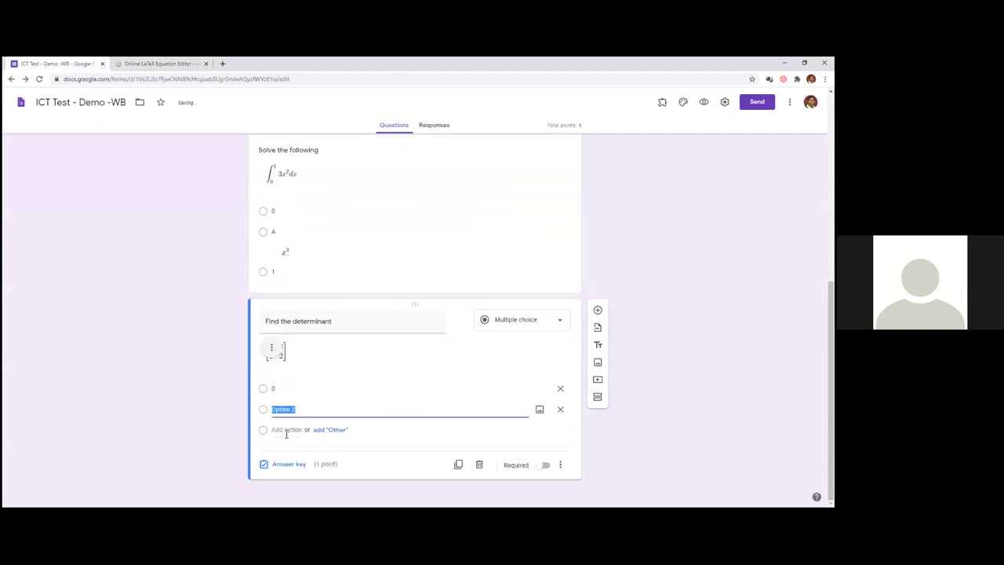
text(1)
click(271, 463)
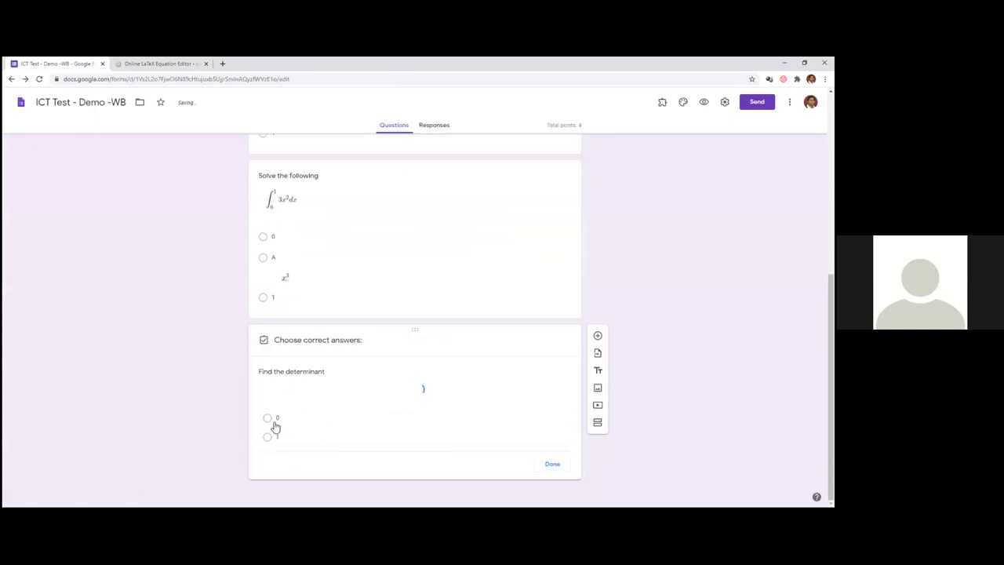
click(267, 425)
click(550, 473)
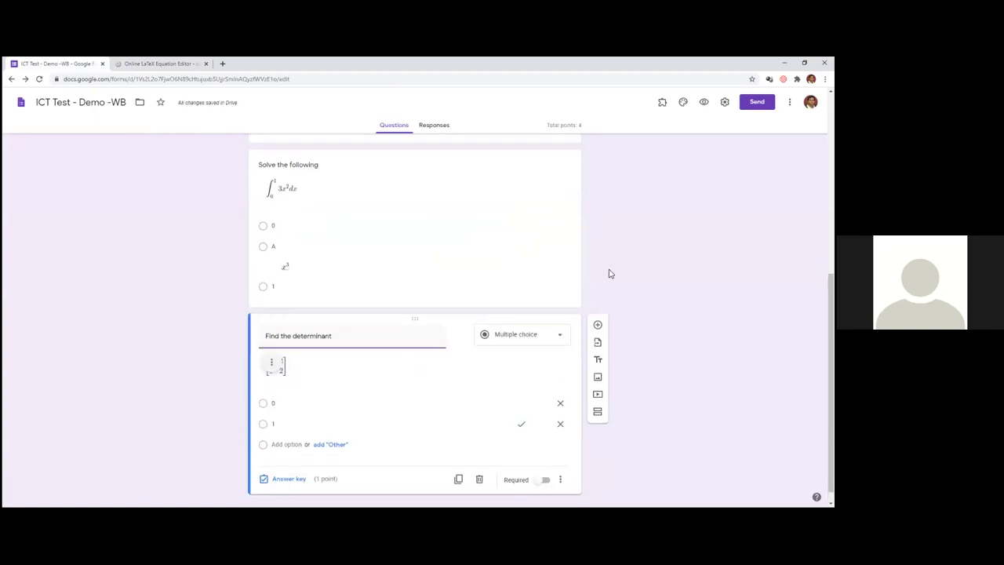
scroll(470, 306, up, 10)
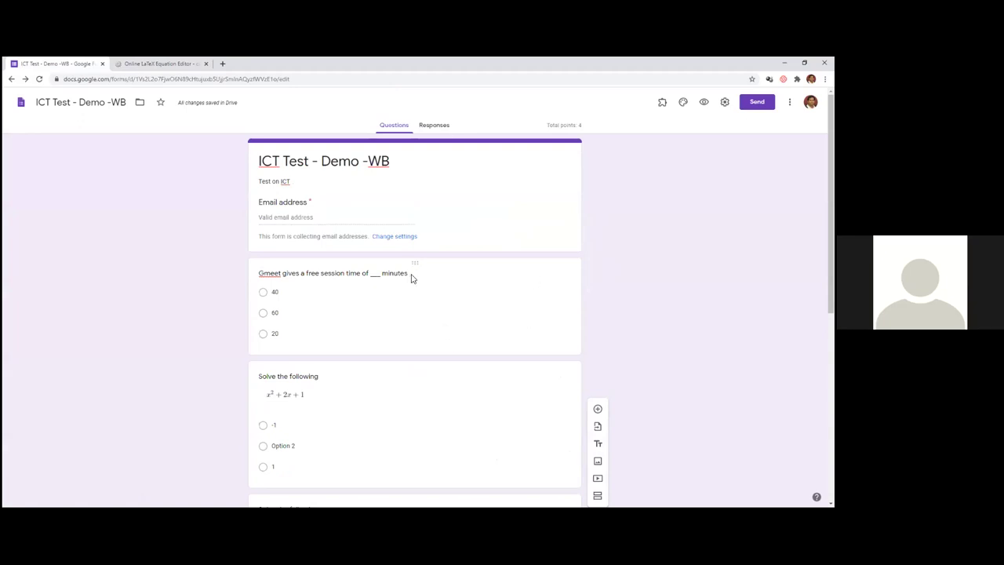
click(703, 102)
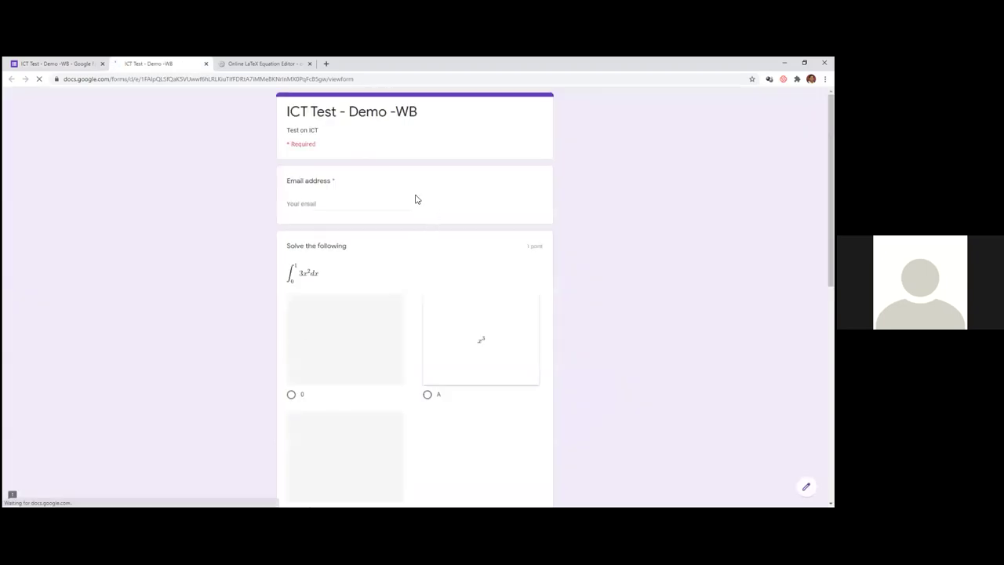
scroll(322, 224, down, 1)
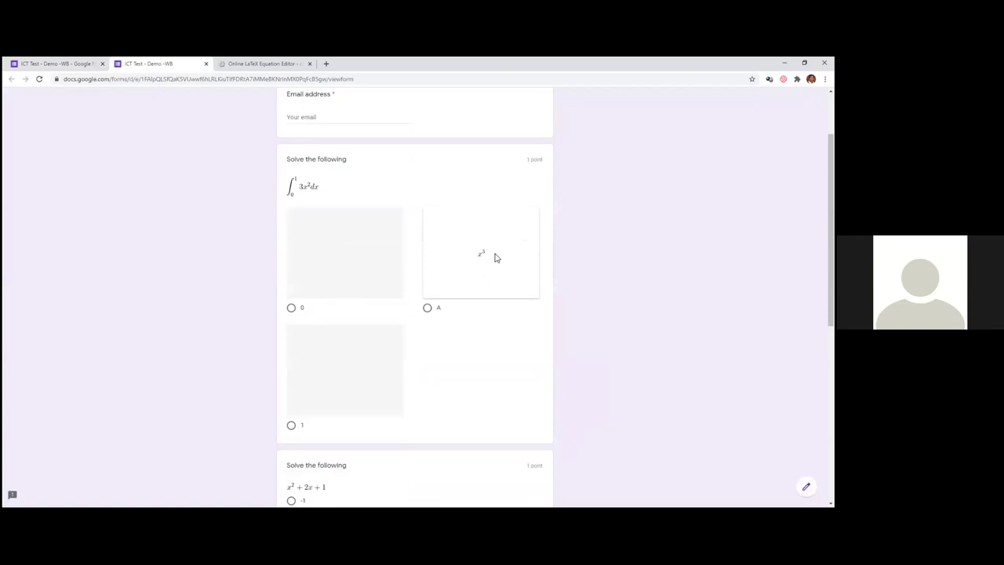
scroll(334, 320, down, 1)
scroll(333, 319, down, 1)
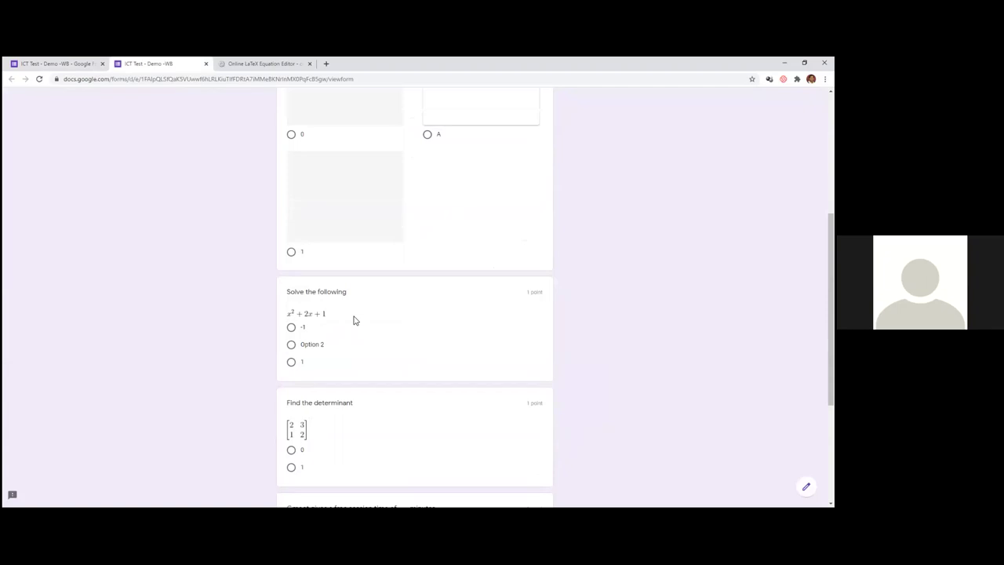
scroll(353, 320, down, 1)
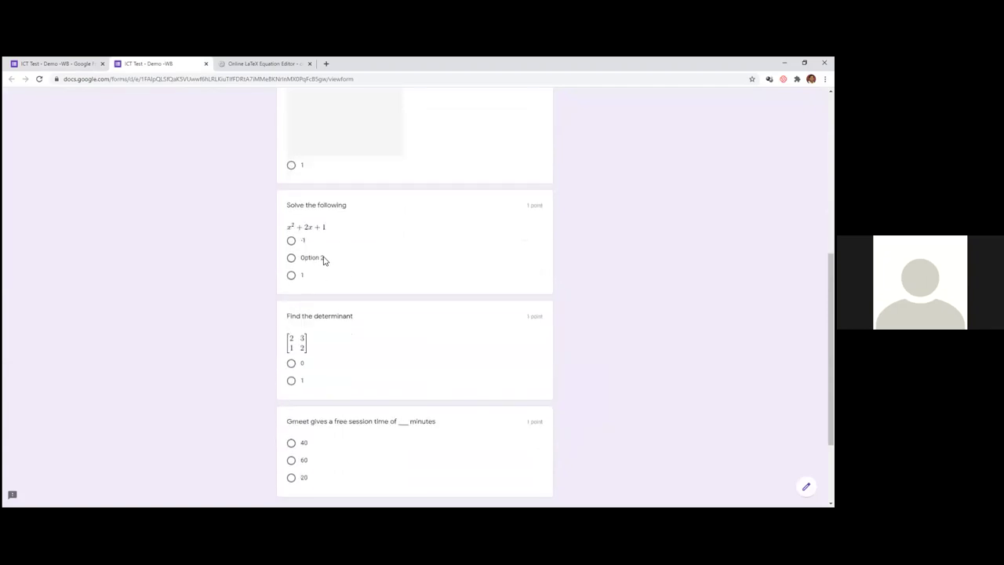
scroll(323, 235, down, 2)
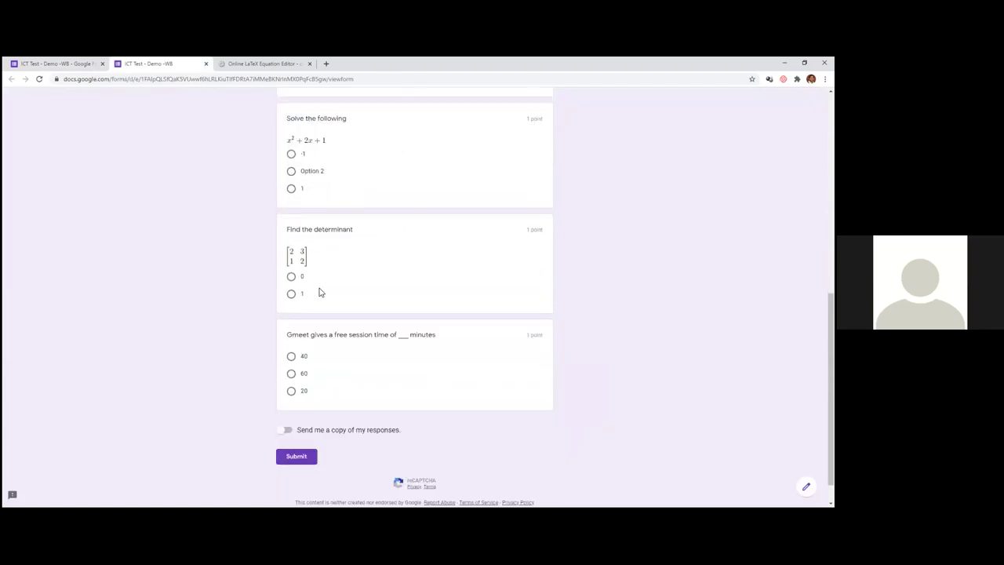
scroll(350, 329, down, 1)
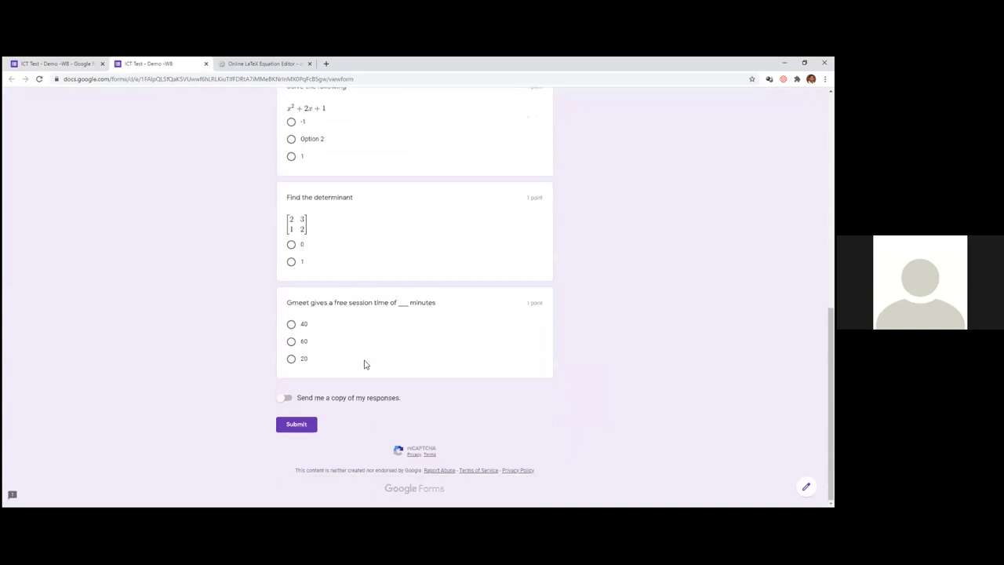
scroll(361, 359, up, 10)
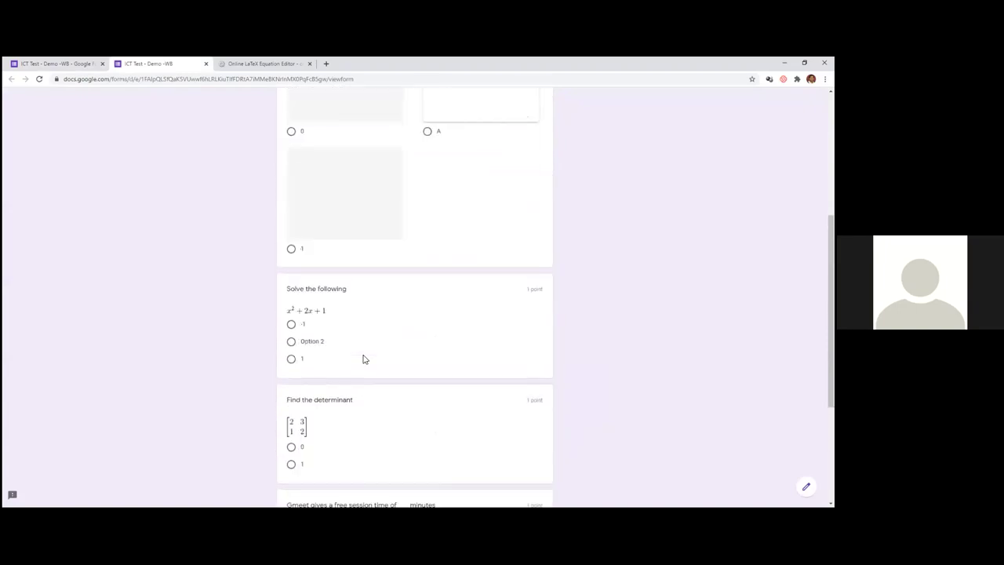
- Enter the respondent's email, answer 1, 1, 0 and 60, and submit the quiz
click(316, 202)
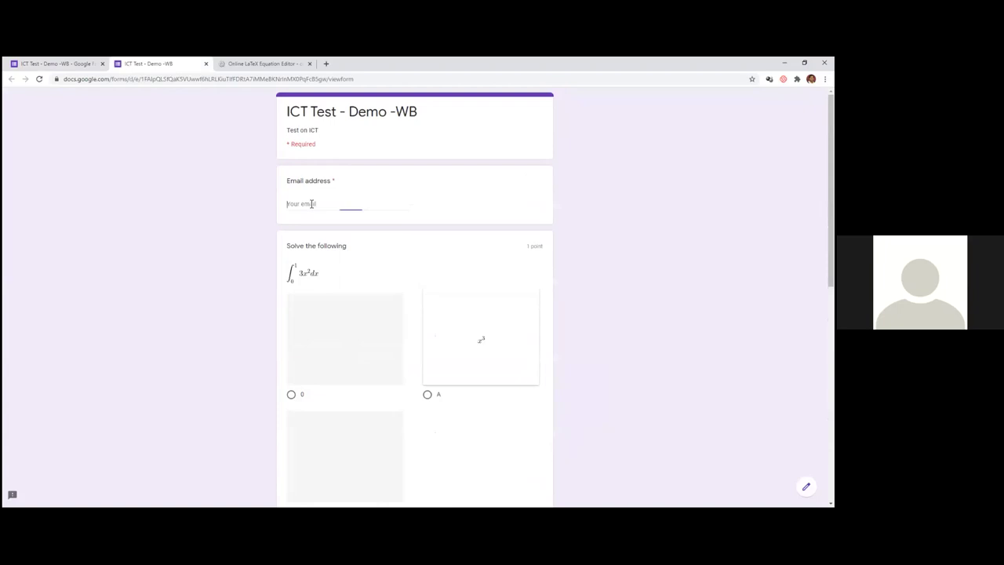
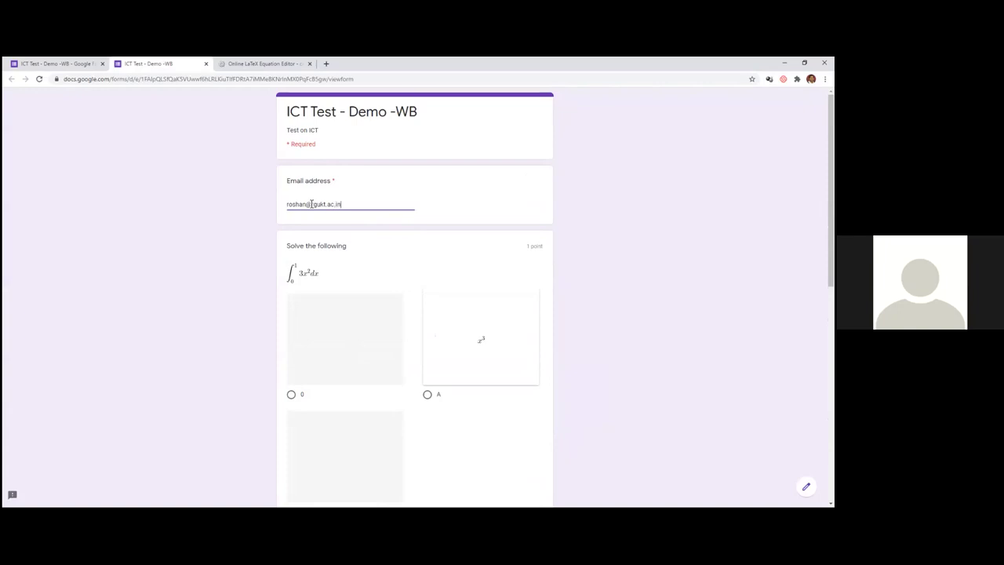
scroll(363, 253, down, 3)
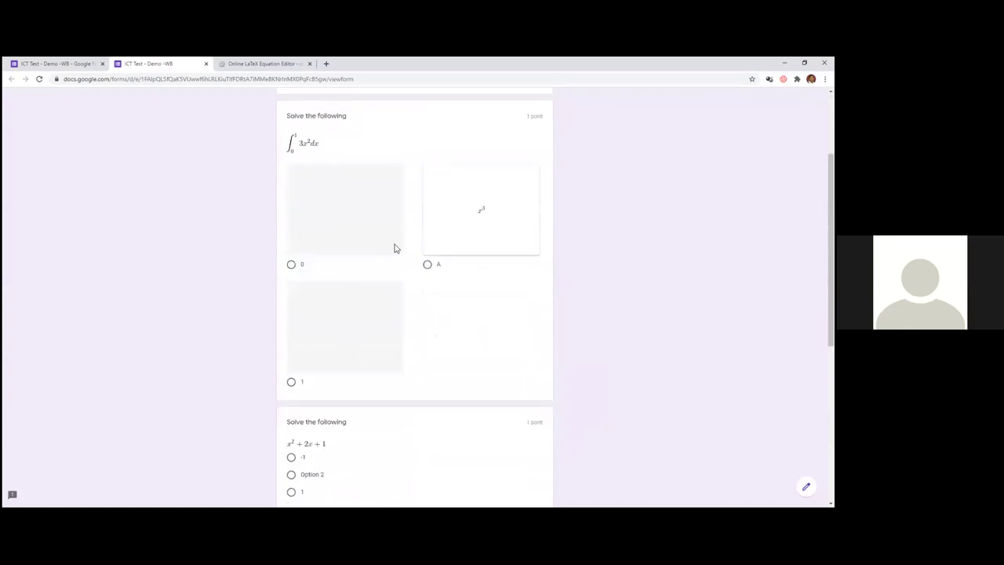
click(290, 382)
scroll(399, 336, down, 3)
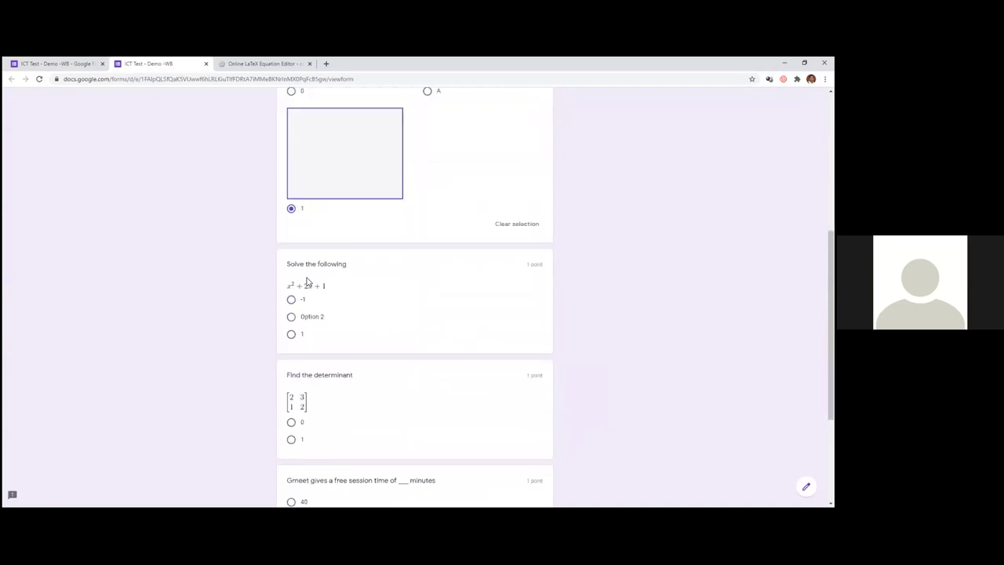
click(291, 334)
scroll(329, 313, down, 3)
click(291, 264)
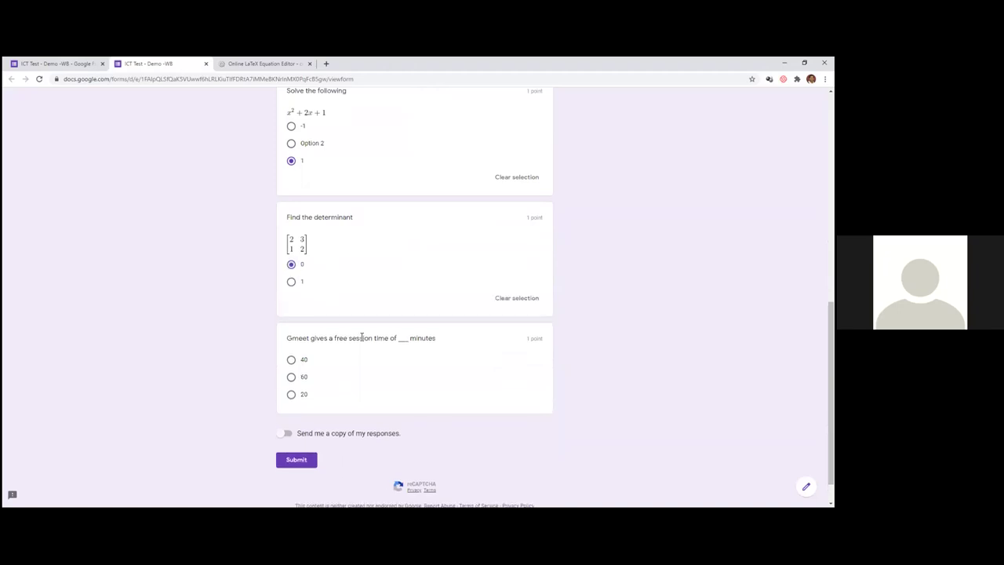
click(292, 377)
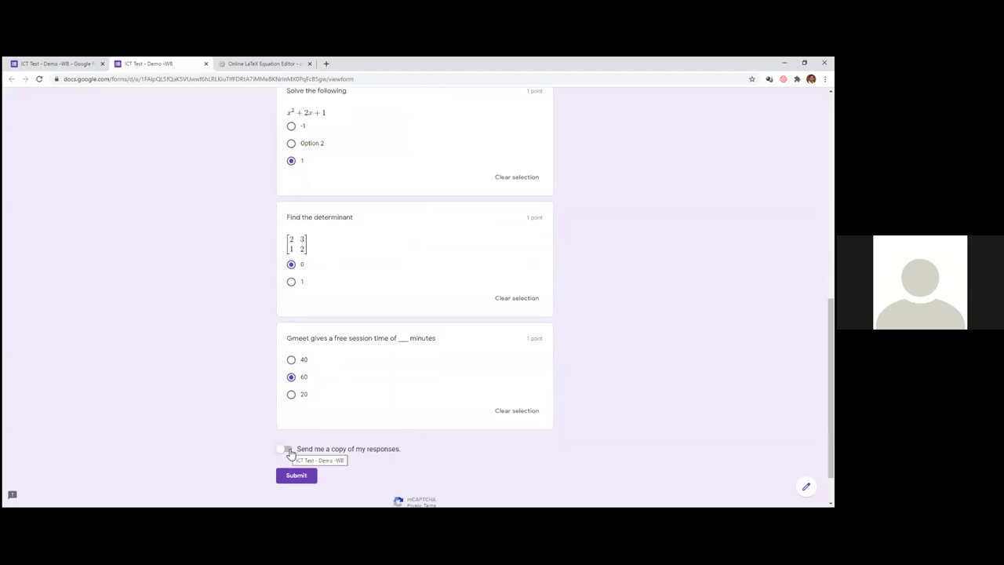
click(296, 475)
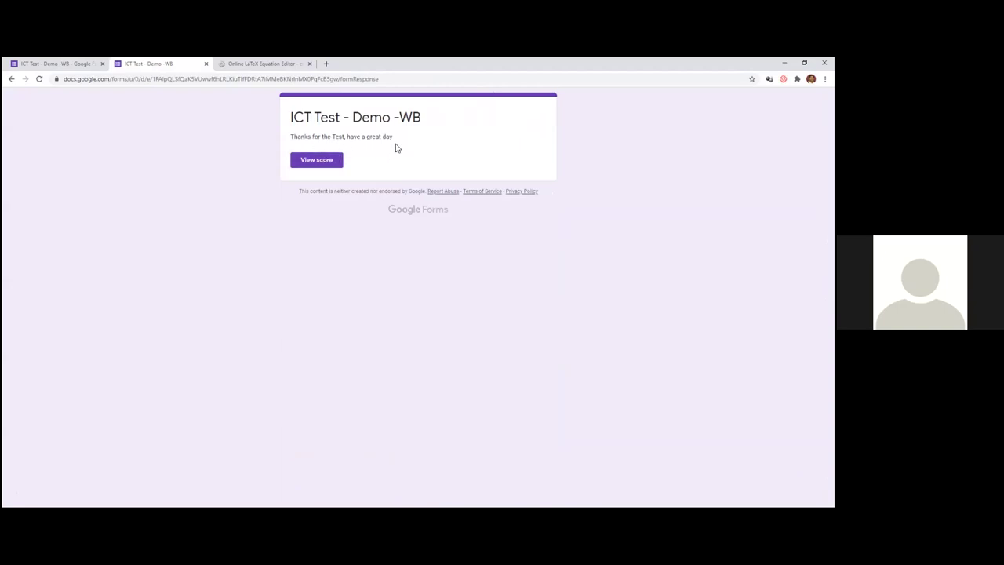
- View the 2/4 score with marked answers, then close the score tab
click(323, 161)
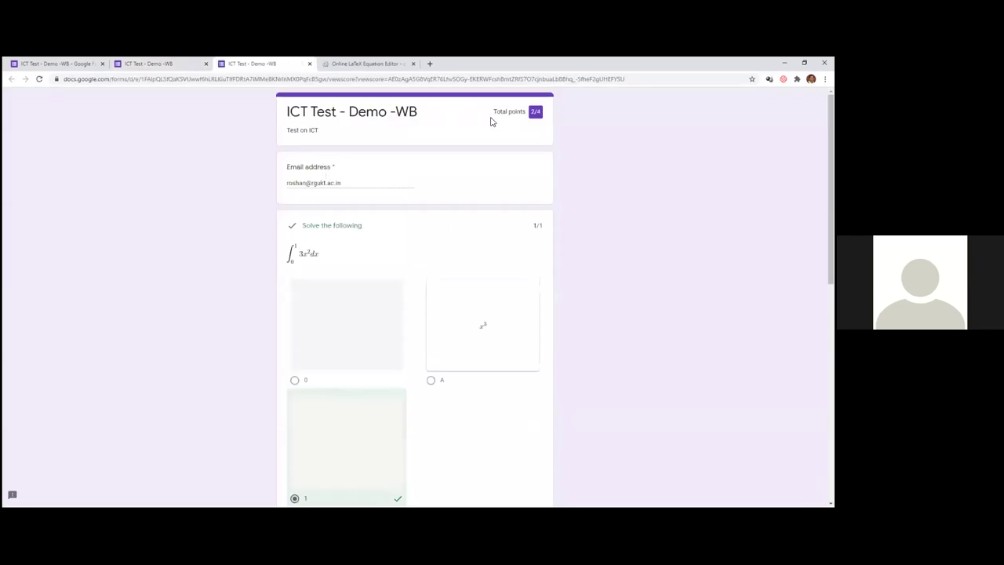
scroll(426, 293, down, 10)
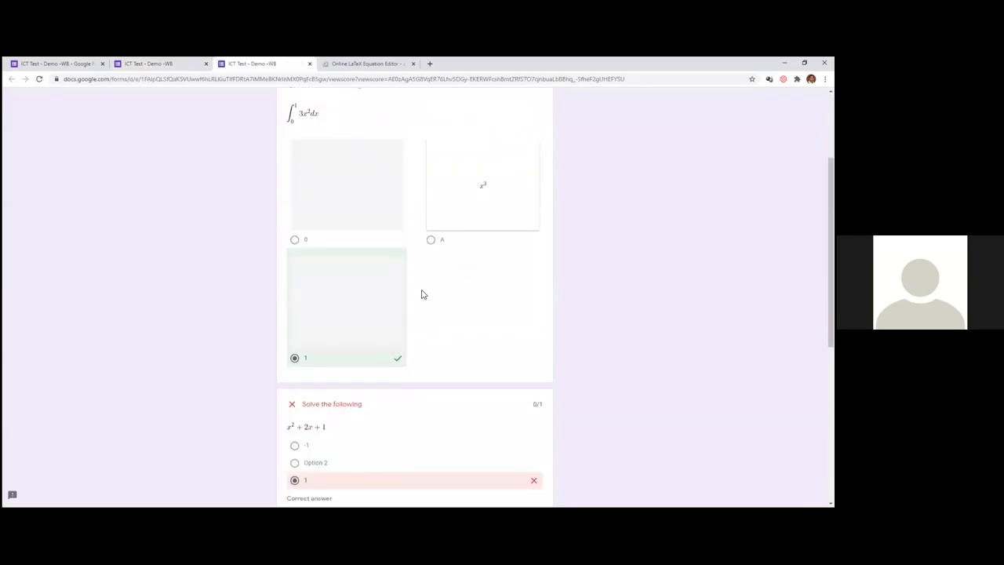
scroll(418, 396, up, 2)
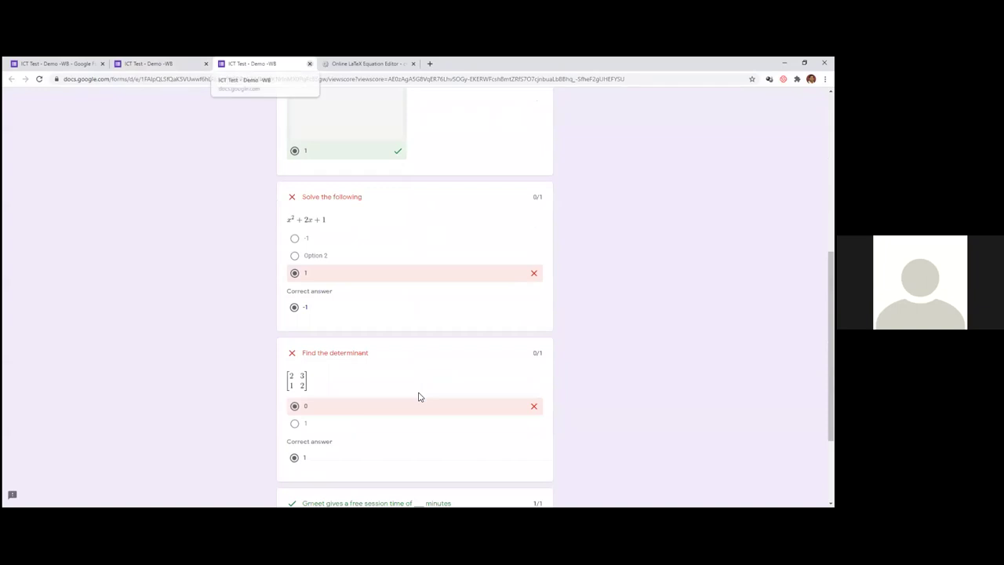
key(ctrl+w)
key(ctrl+Tab)
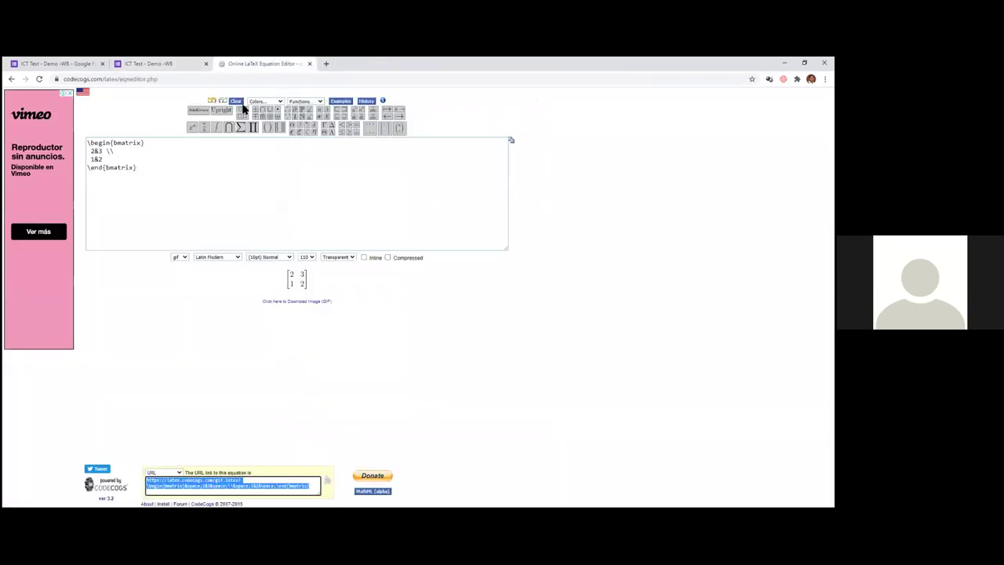
- Close the extra tabs and open the ICT Test - Demo -WB form from forms.google.com
click(102, 64)
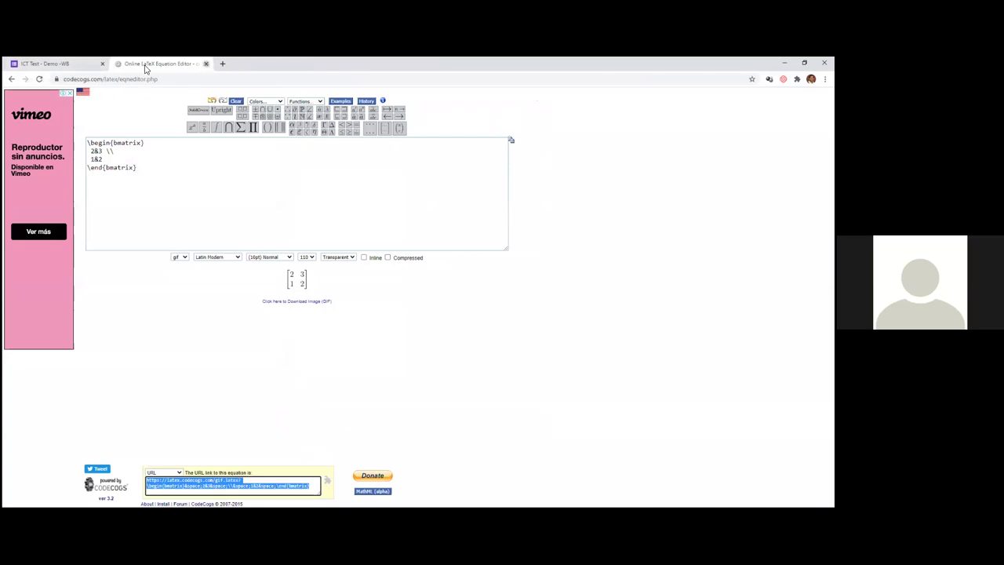
key(ctrl+w)
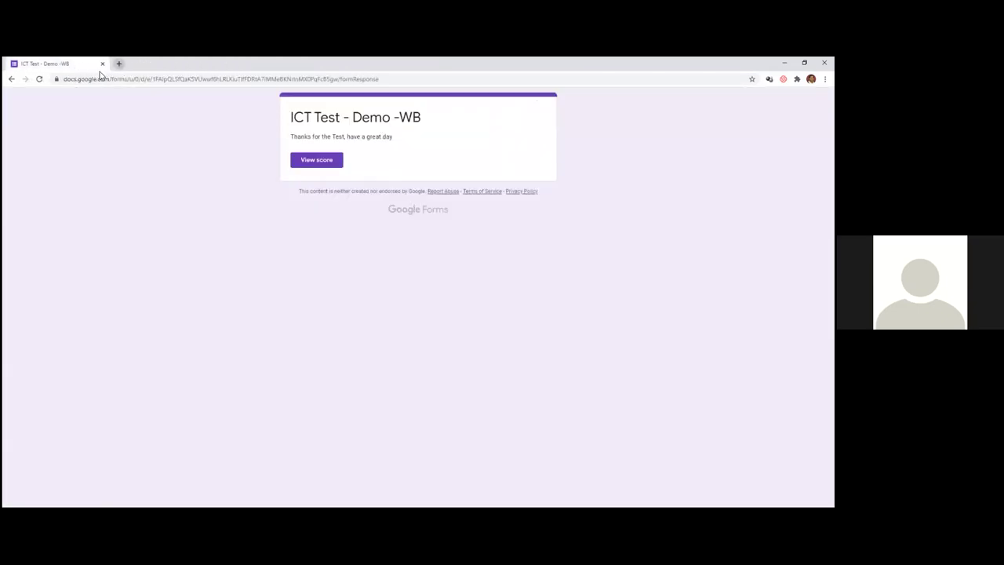
click(105, 78)
text(forms.google.com)
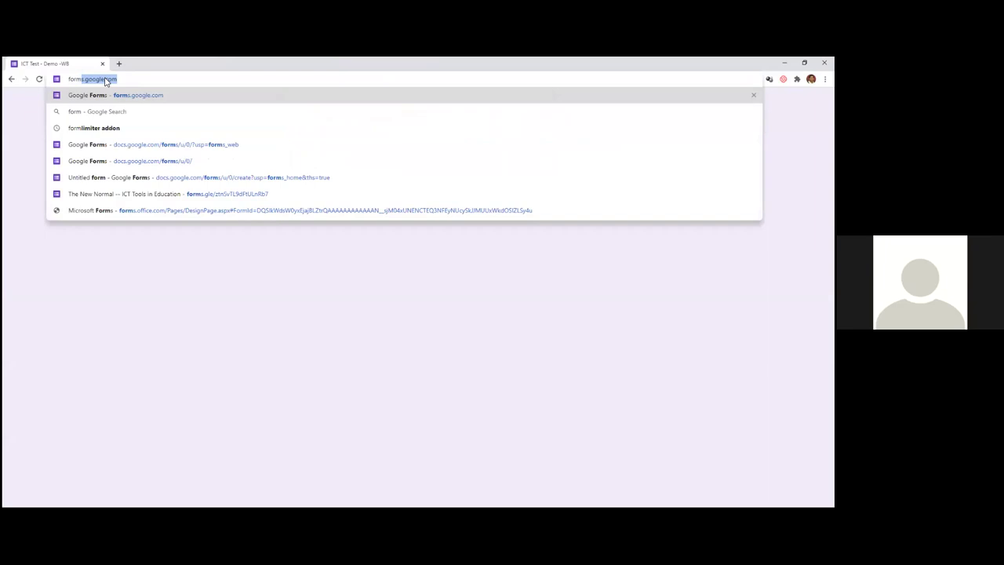
key(Return)
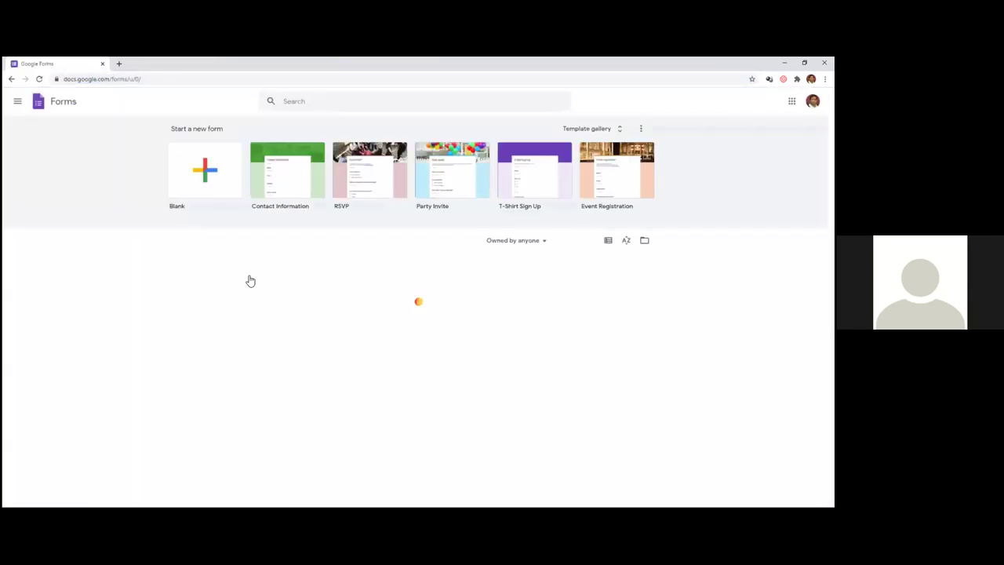
click(219, 298)
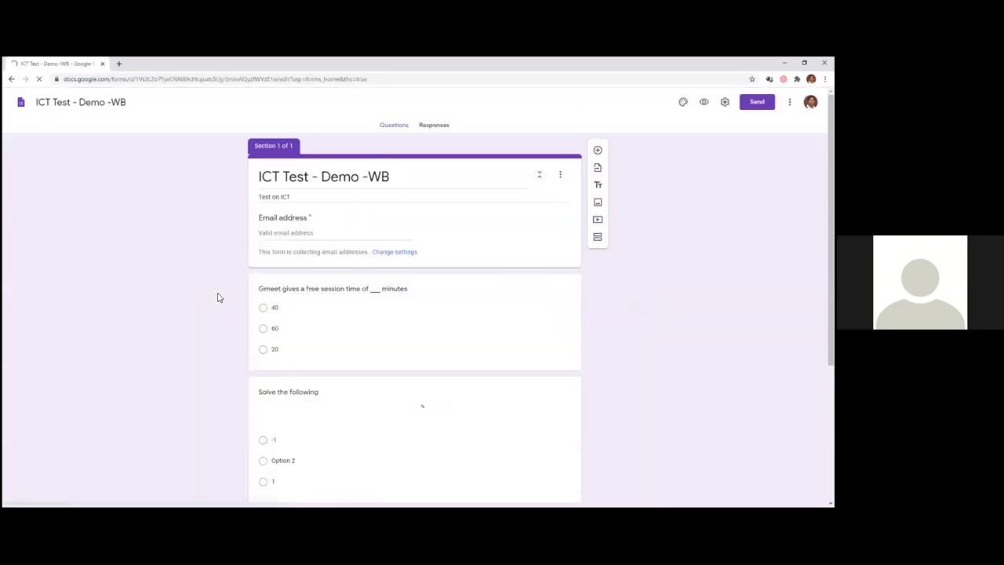
click(432, 126)
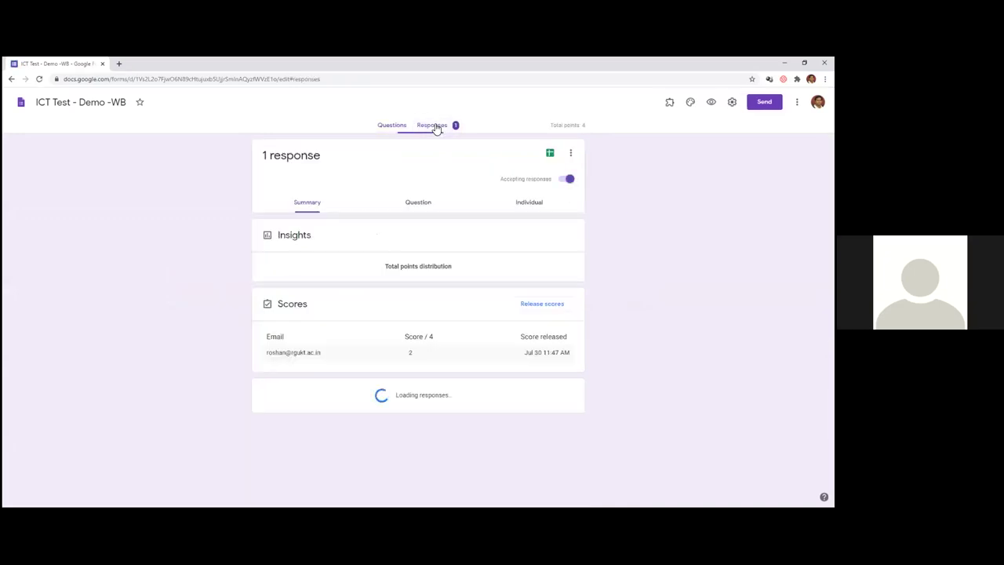
scroll(408, 302, down, 3)
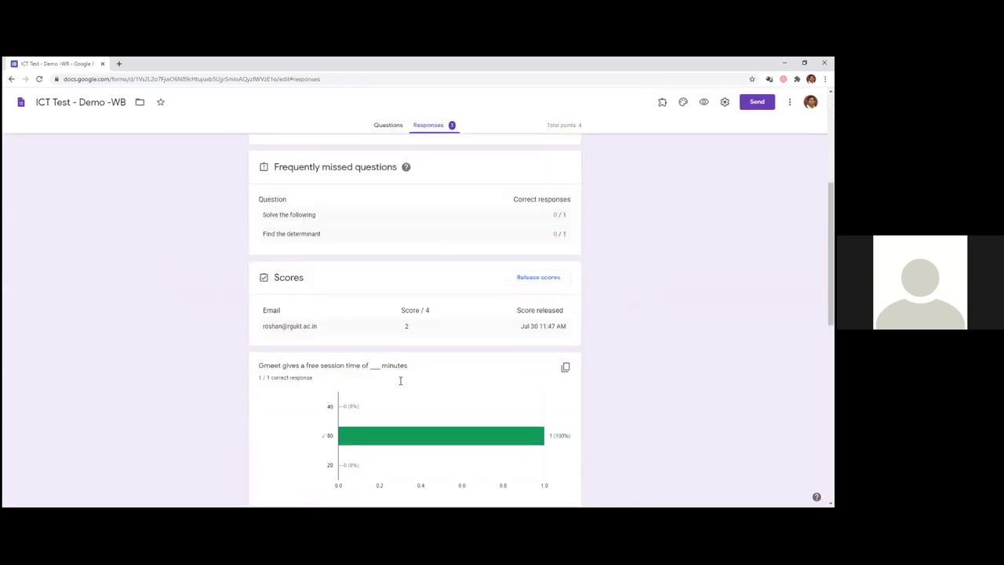
scroll(462, 329, down, 2)
scroll(453, 338, up, 5)
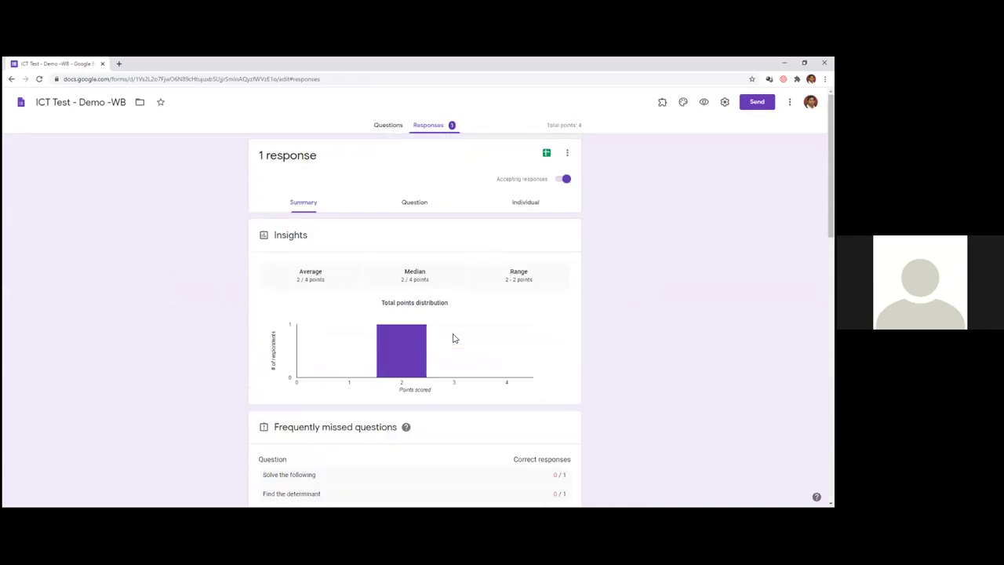
click(418, 203)
click(314, 204)
click(529, 202)
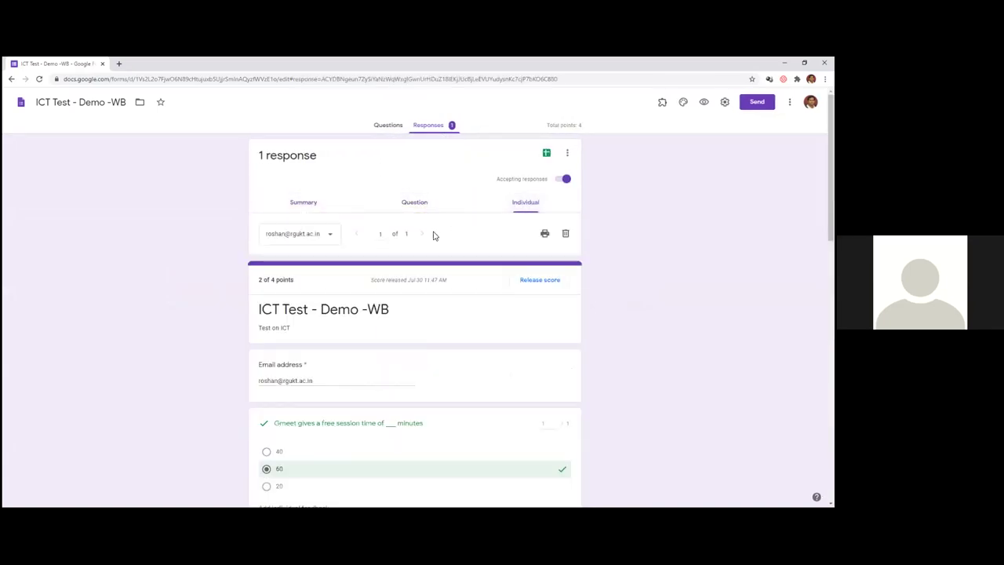
click(386, 127)
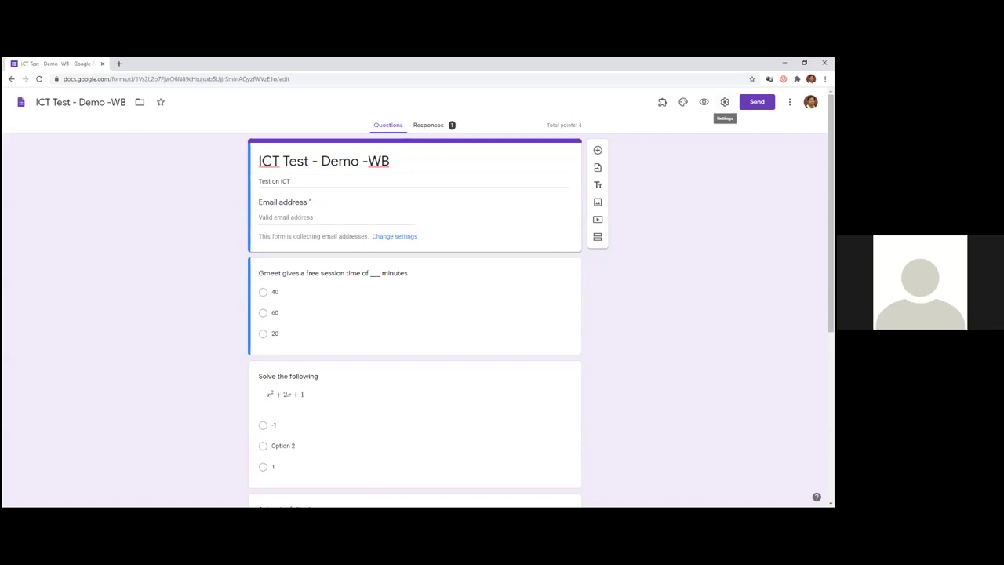
- Open the G Suite Marketplace of Forms add-ons from the More menu
click(789, 101)
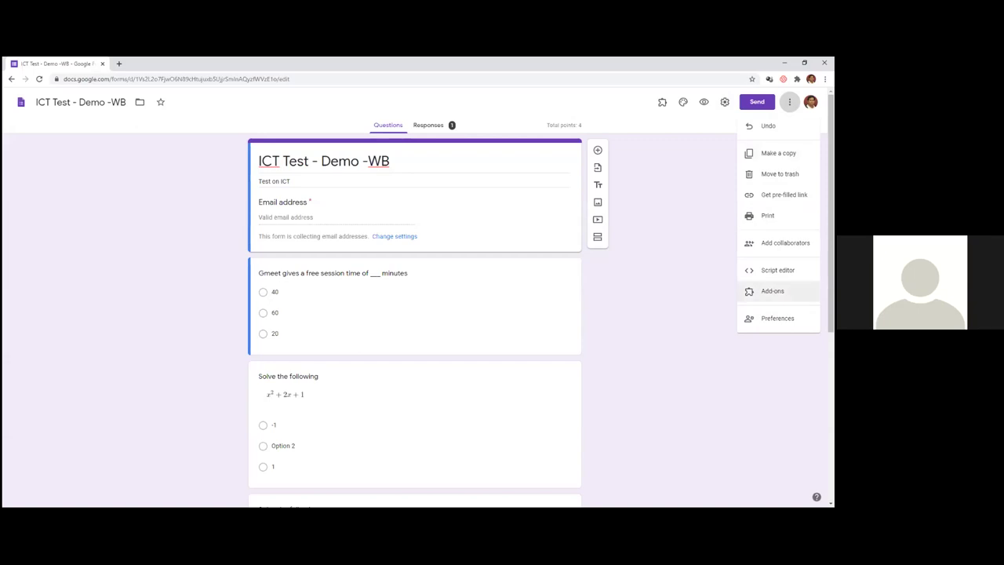
click(772, 291)
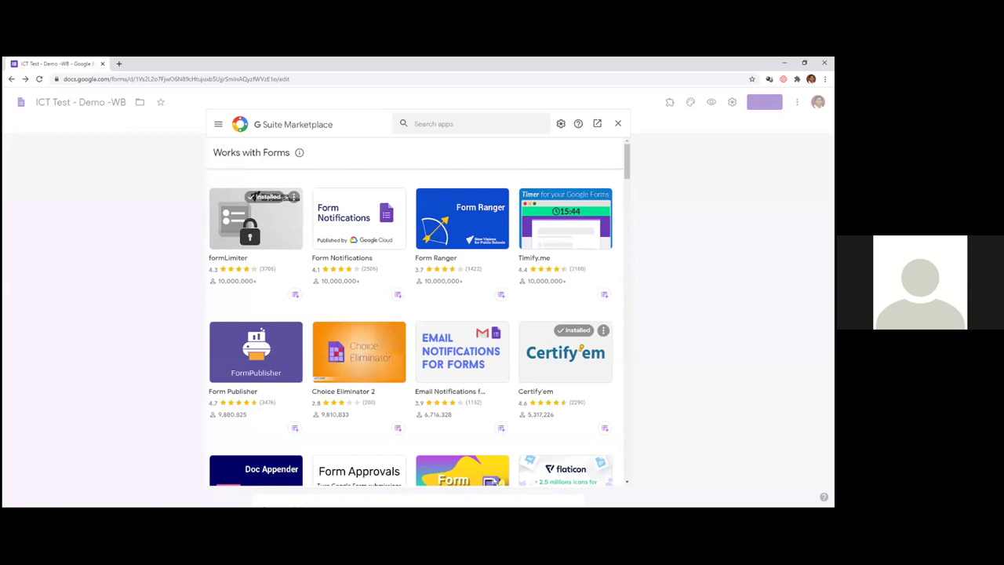
- Search the Marketplace for 'form', view the installed formLimiter listing, then close the Marketplace
click(433, 123)
text(f)
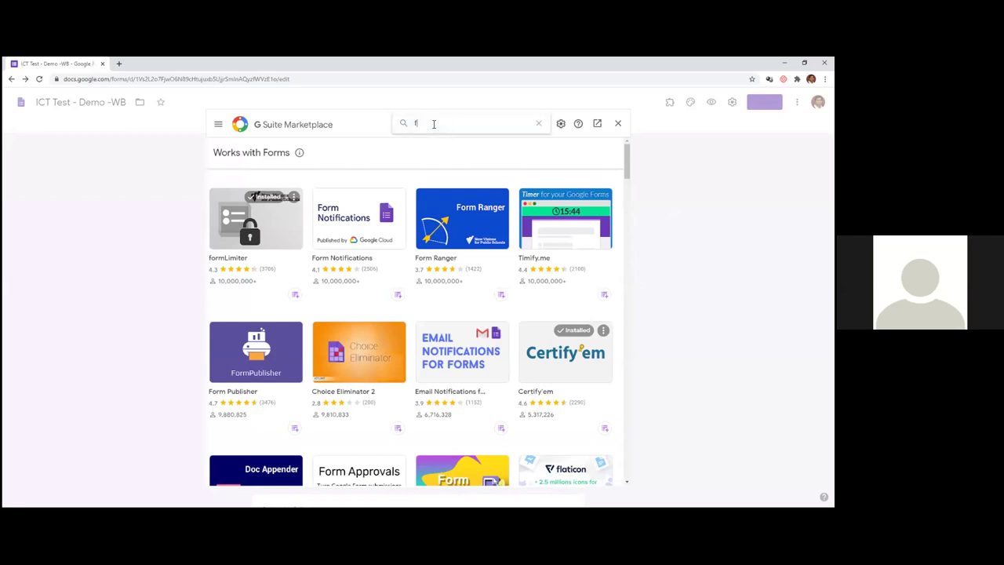
text(orm)
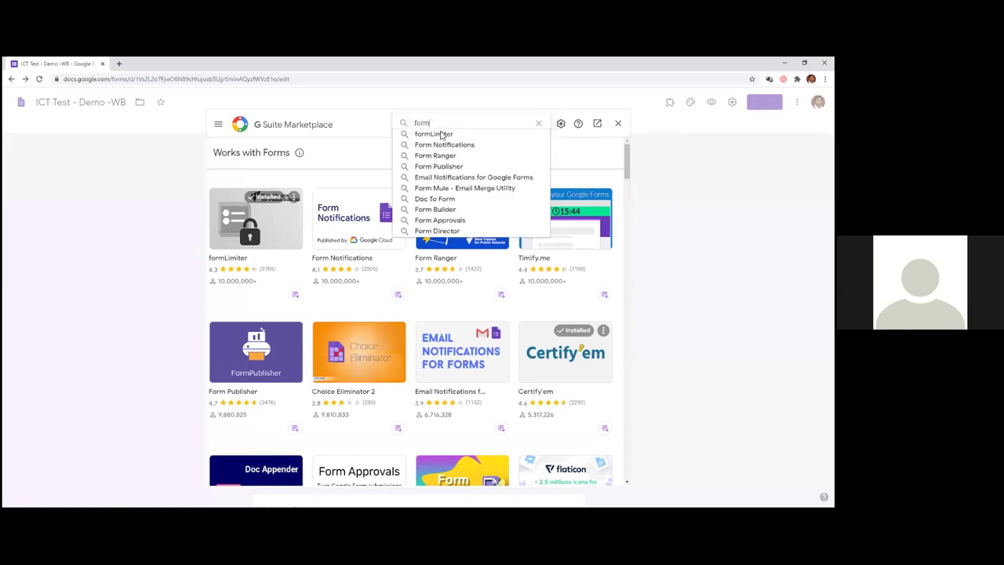
click(439, 134)
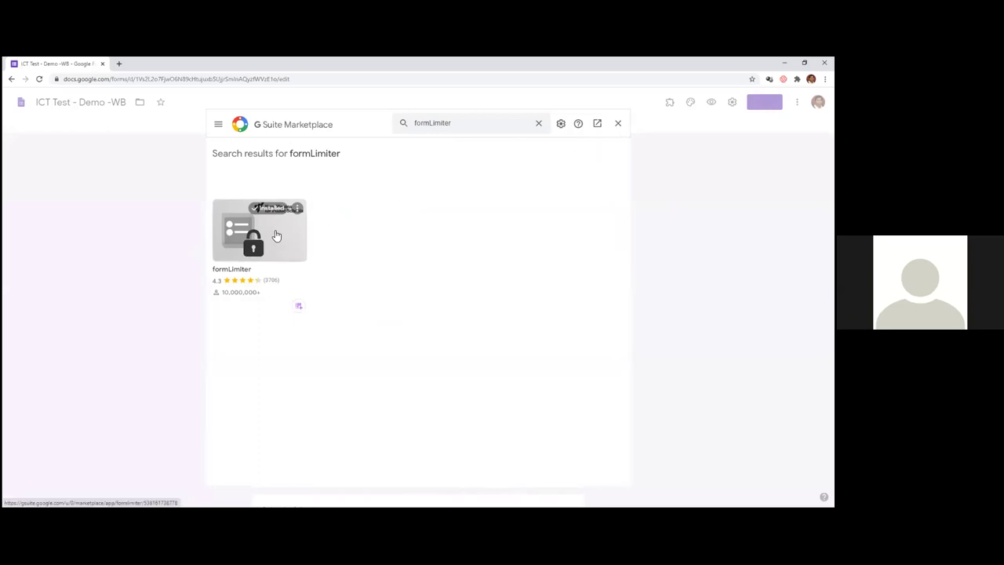
click(618, 129)
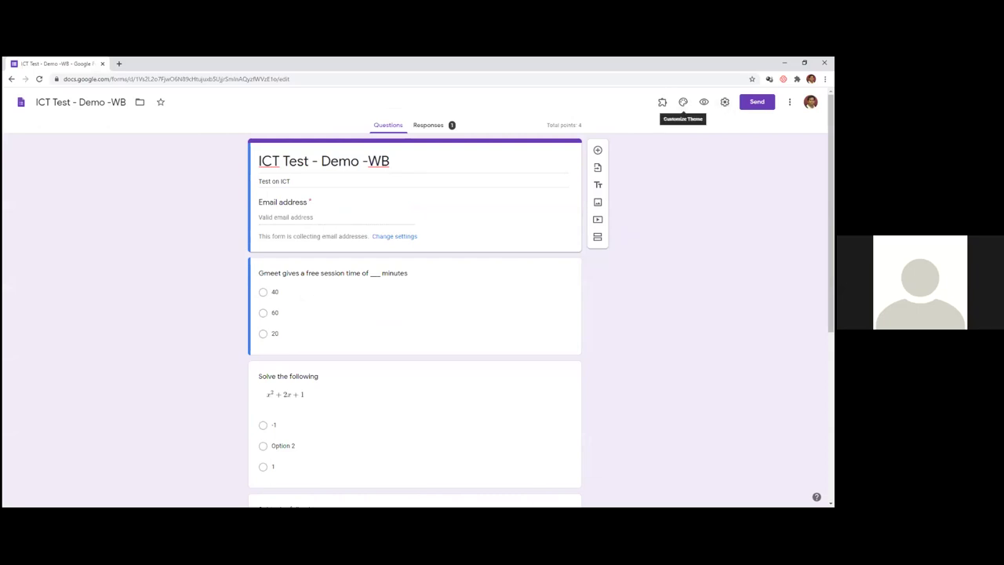
- Apply a light-blue theme colour and light-blue background, then list installed add-ons Certifyem and formLimiter
click(683, 102)
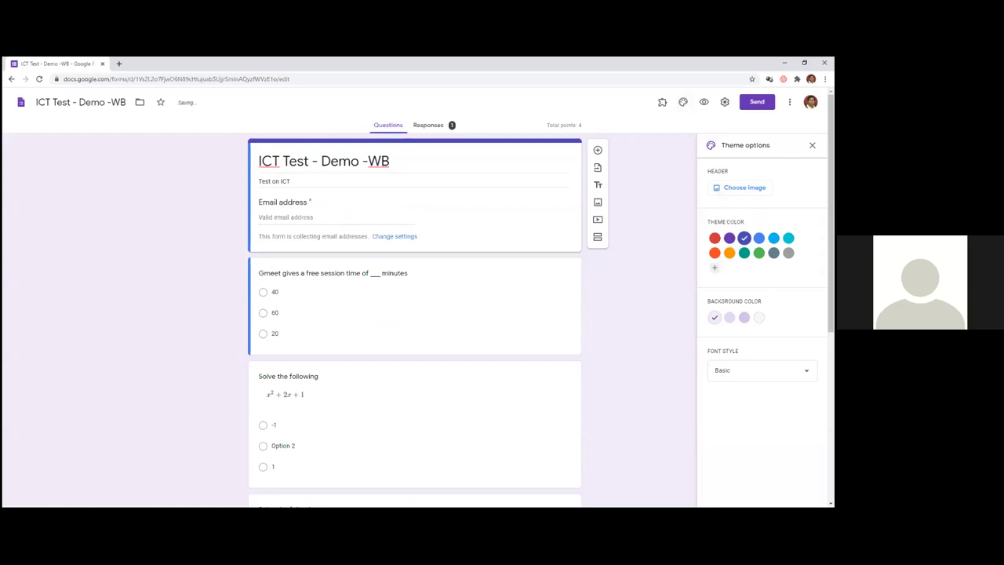
click(743, 238)
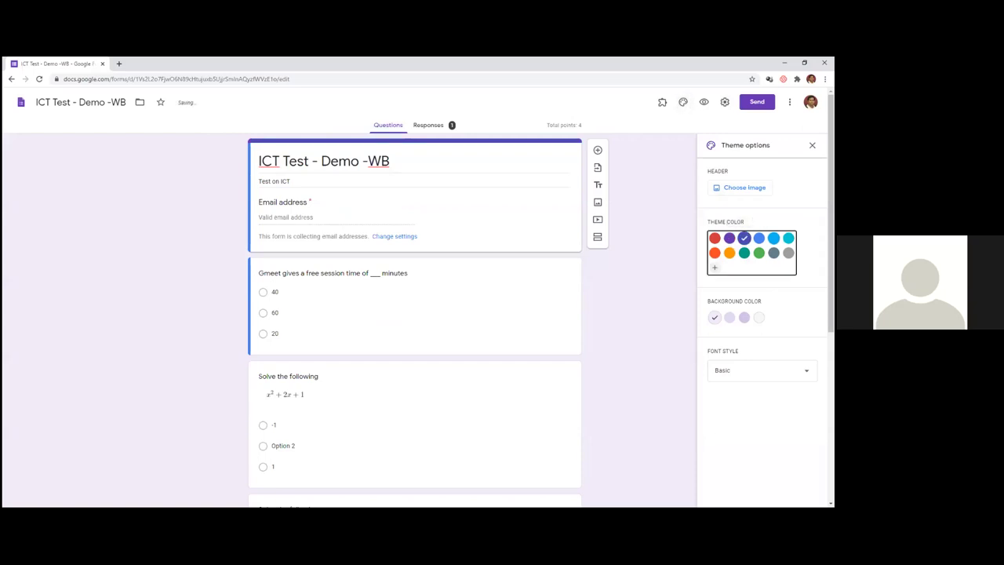
click(773, 238)
click(743, 316)
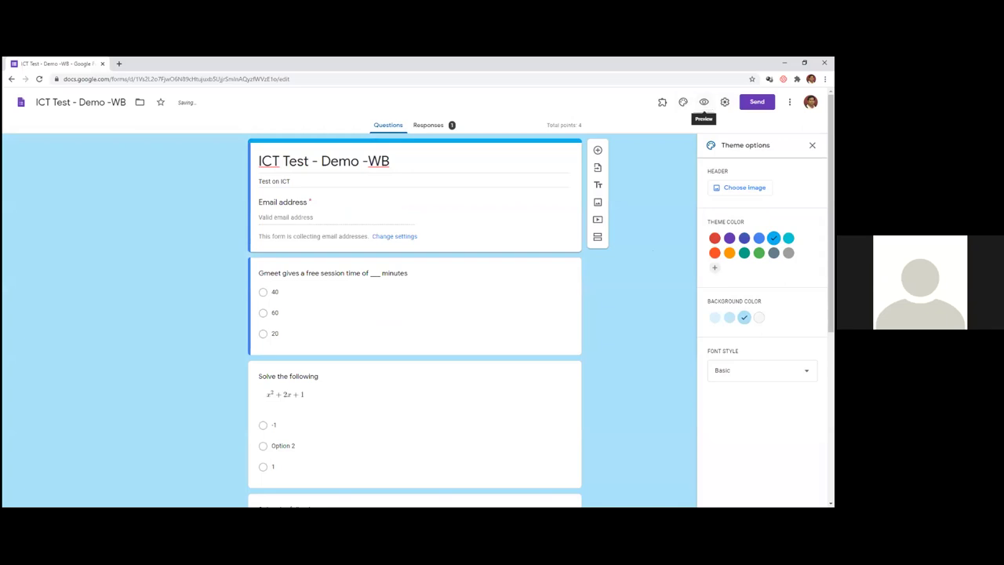
click(662, 104)
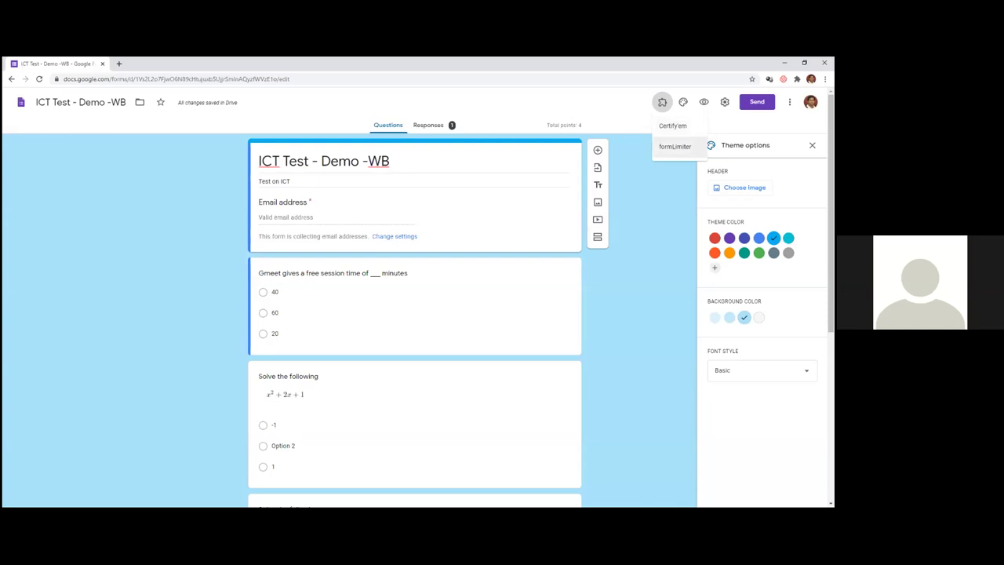
- Read the formLimiter add-on's Help, then close it
click(676, 148)
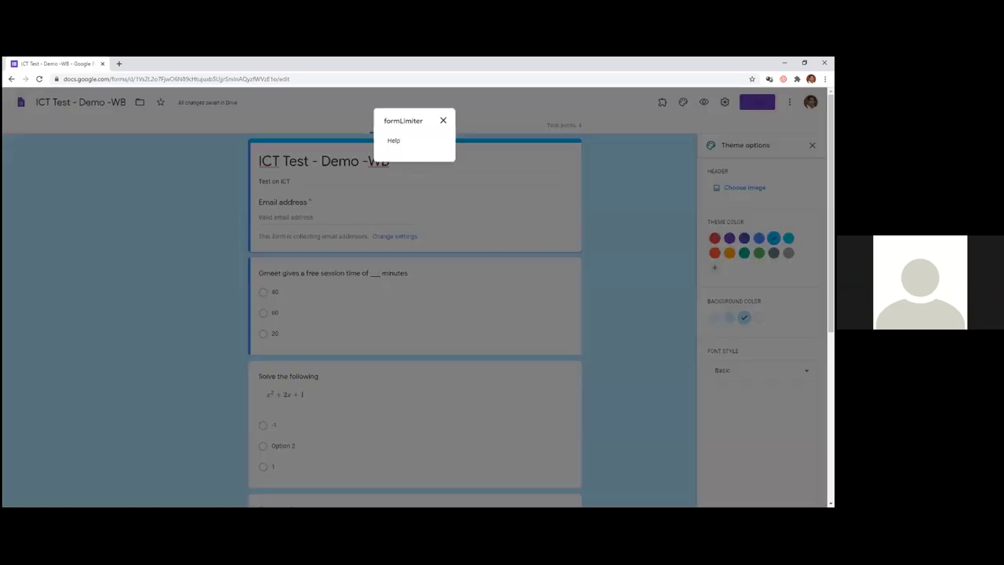
click(393, 141)
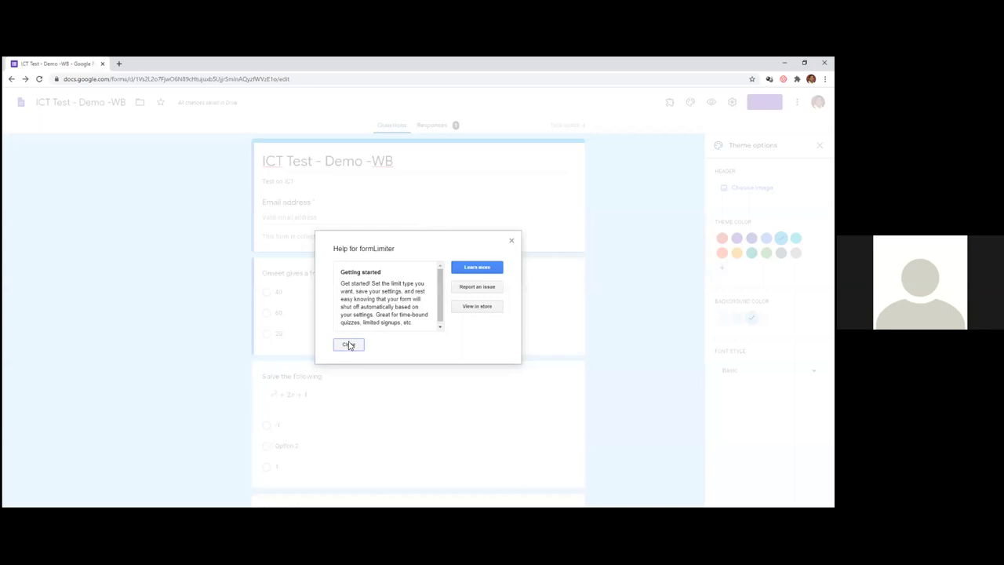
click(349, 345)
- View the Responses tab, recheck formLimiter's menu, and bring up the form's extra actions
click(448, 127)
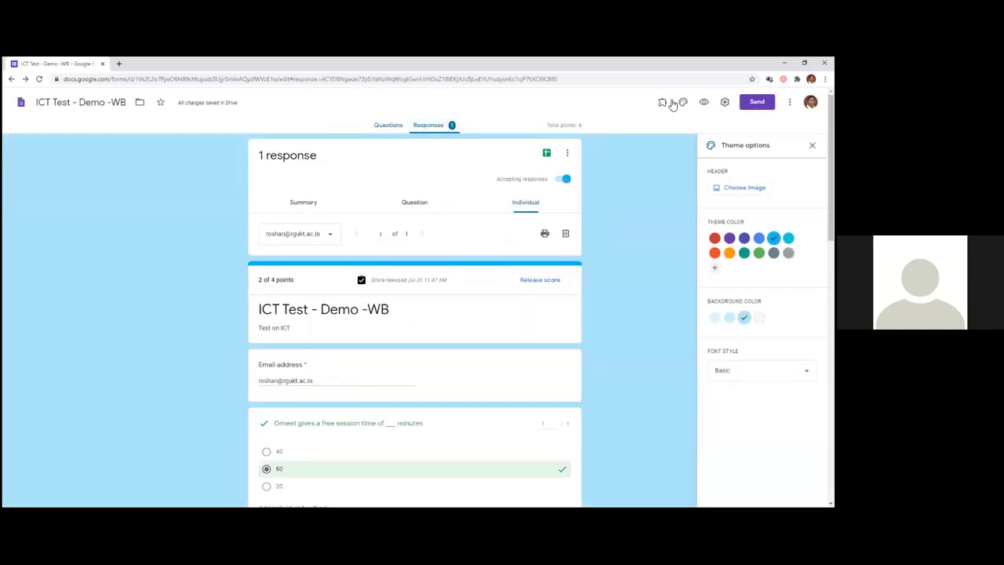
click(662, 103)
click(668, 141)
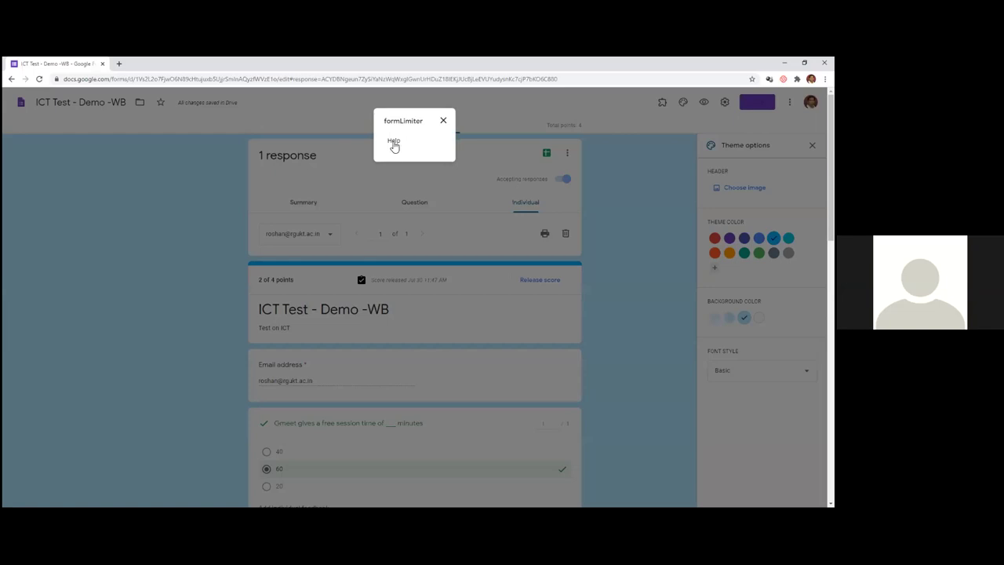
click(443, 122)
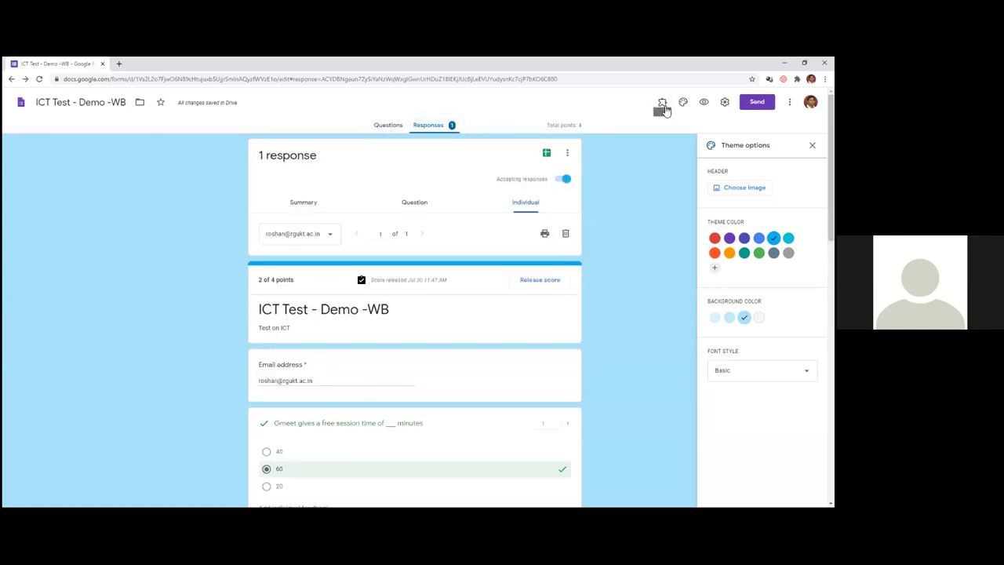
click(789, 102)
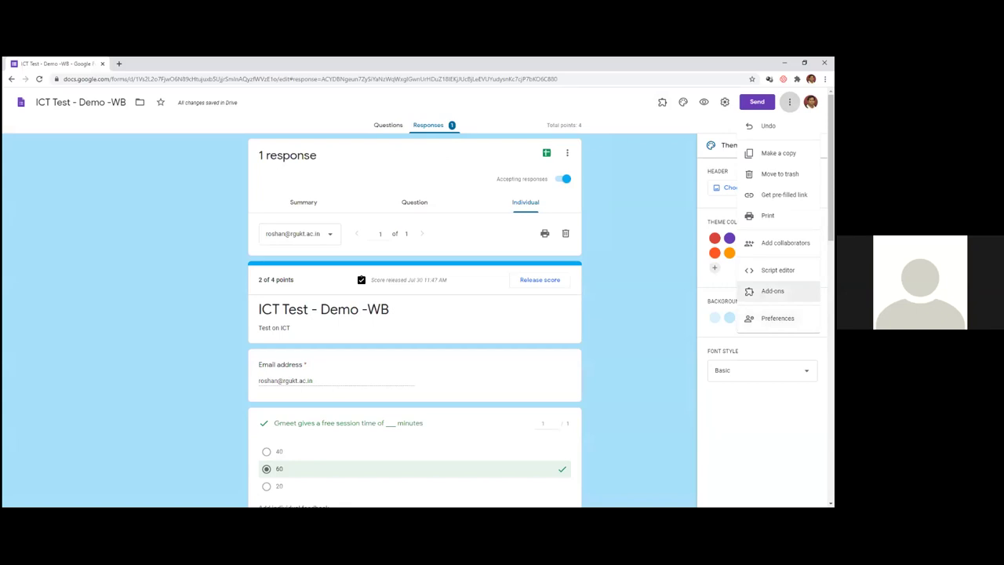
- Uninstall the formLimiter add-on from the Marketplace's installed apps
click(773, 291)
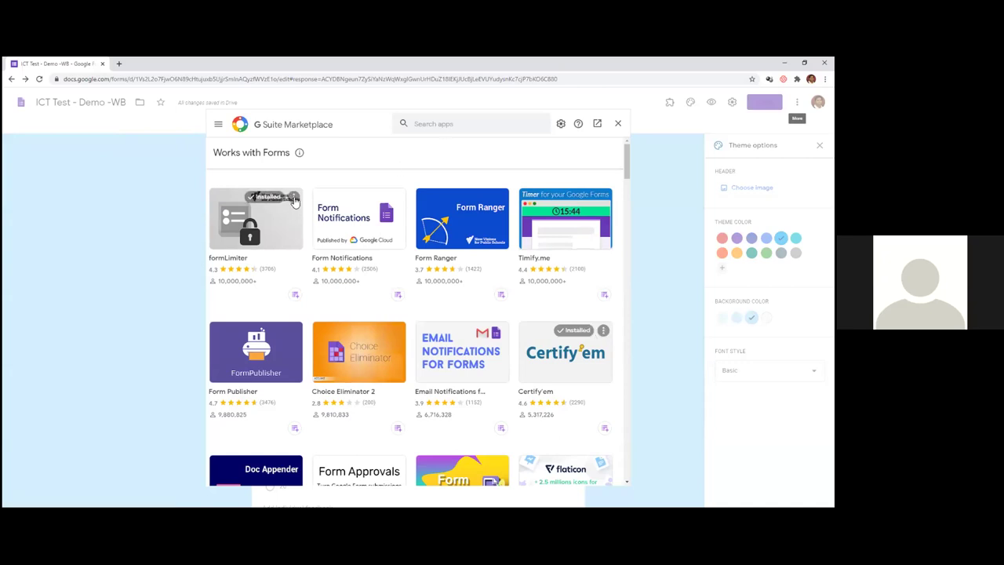
click(294, 200)
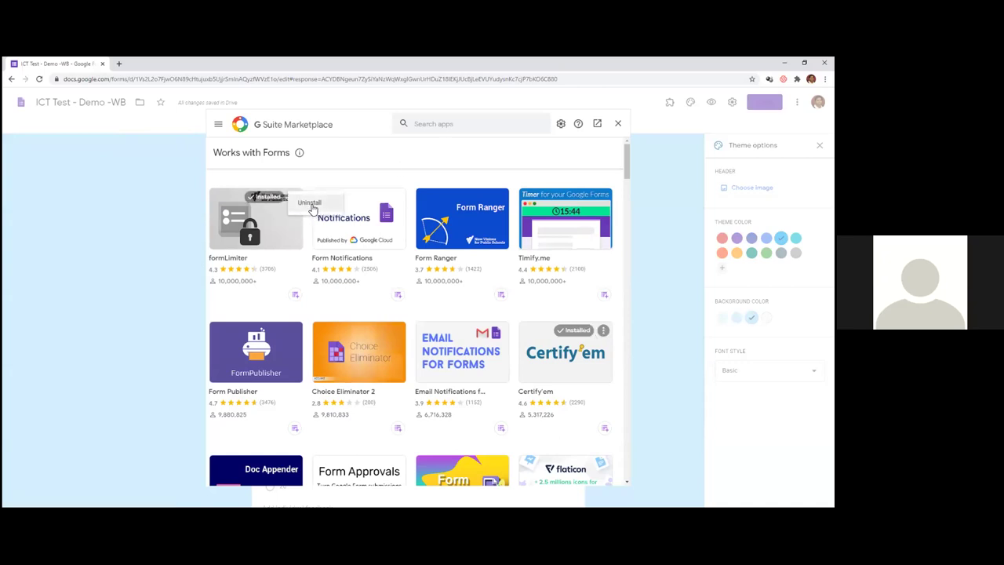
click(311, 206)
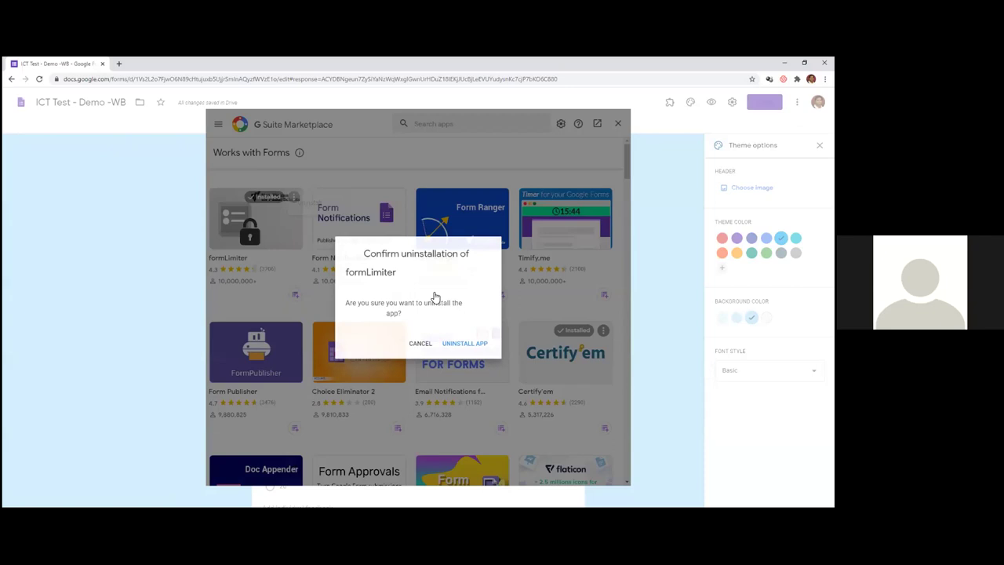
click(461, 342)
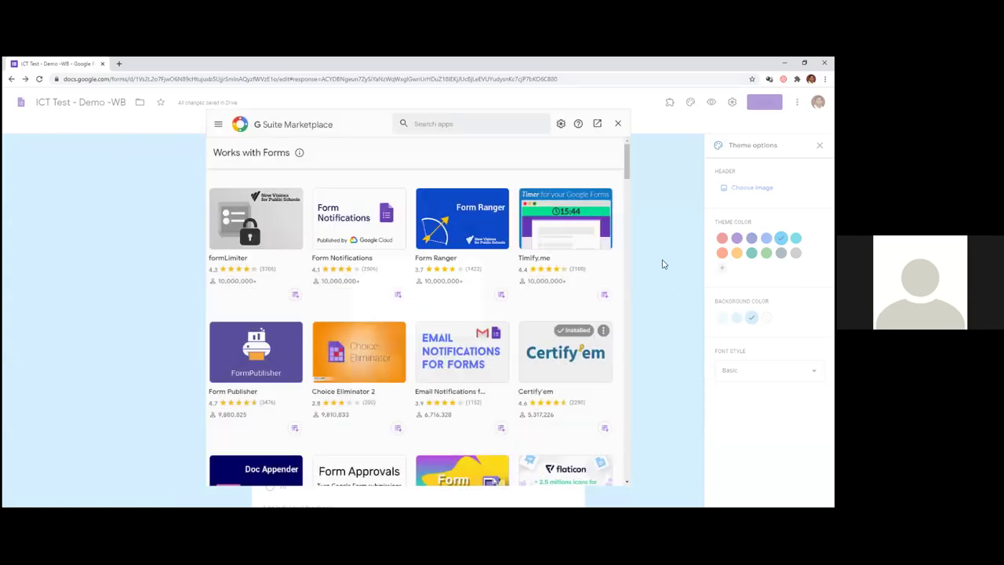
- Search the Marketplace for 'formlimiter' and open its app page
click(477, 123)
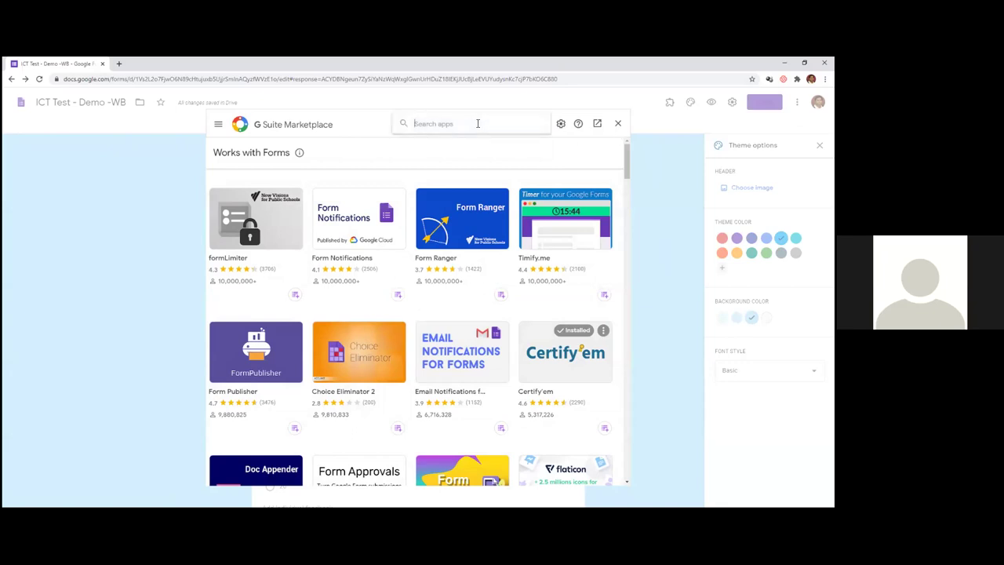
text(formlimiter)
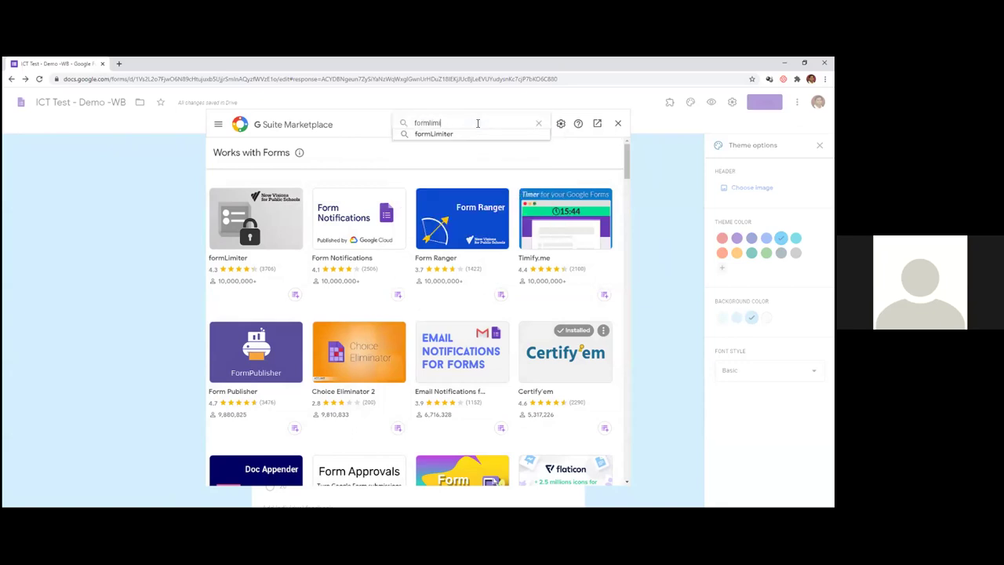
click(463, 134)
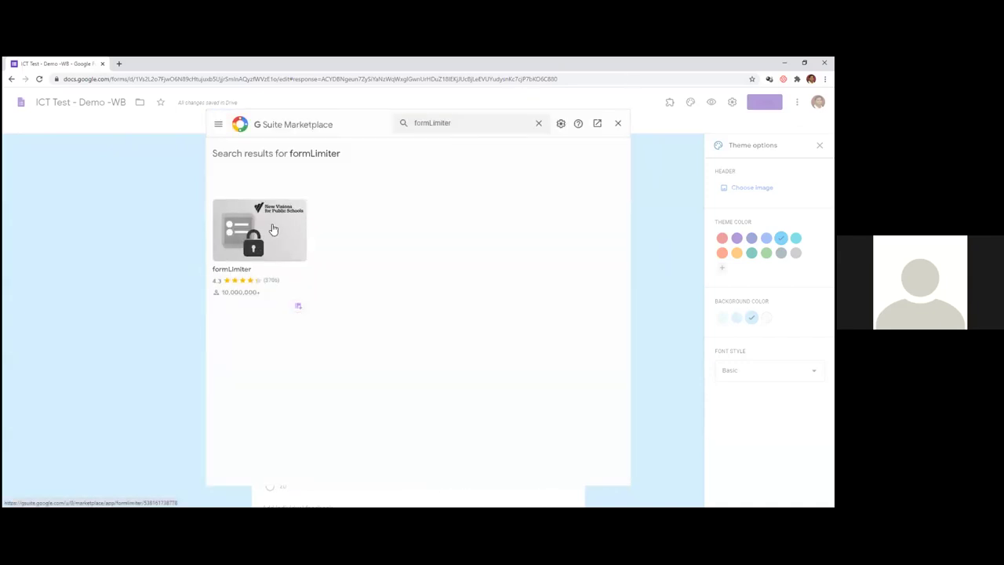
click(273, 229)
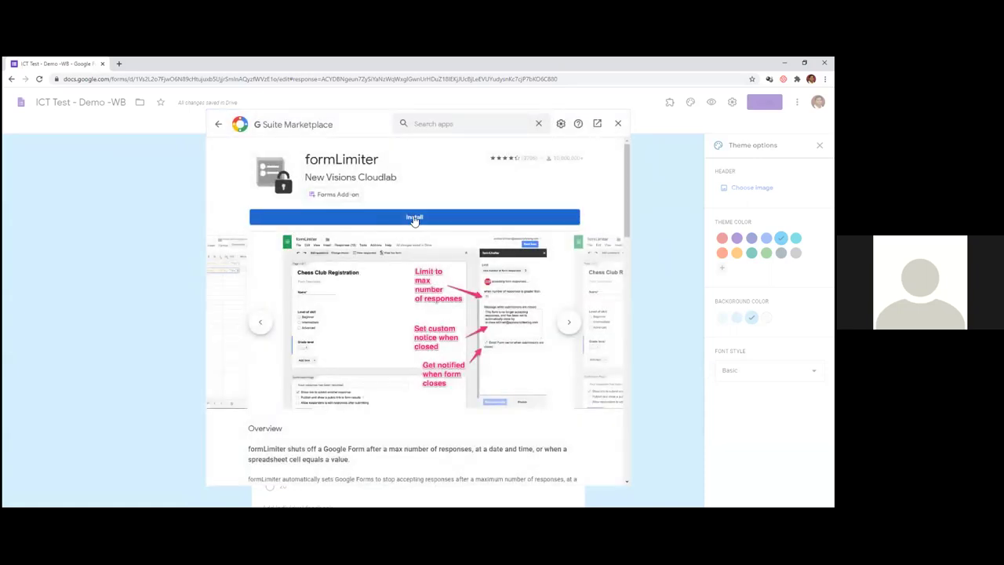
- Install formLimiter, granting the requested permissions and dismissing the completion notice
click(414, 217)
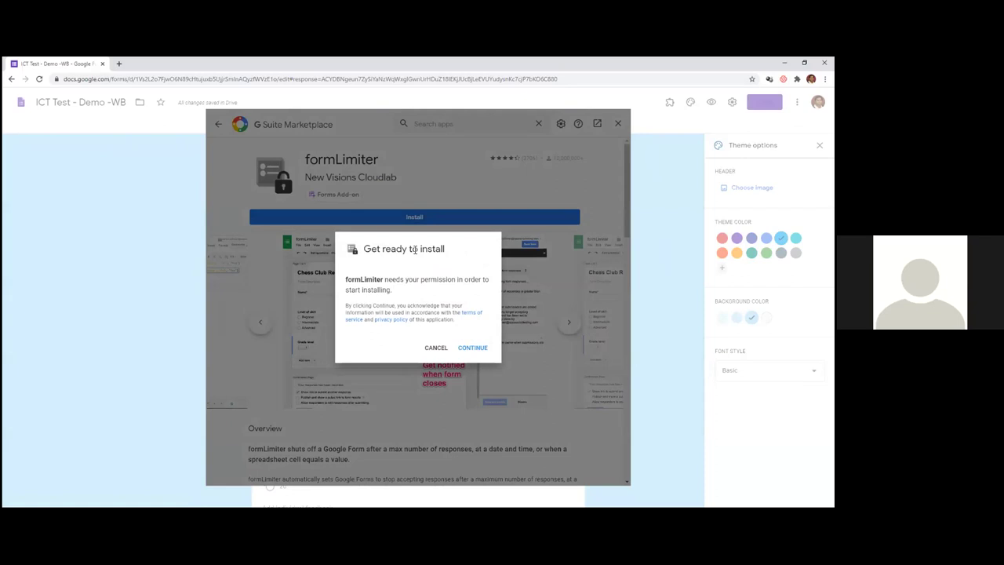
click(476, 350)
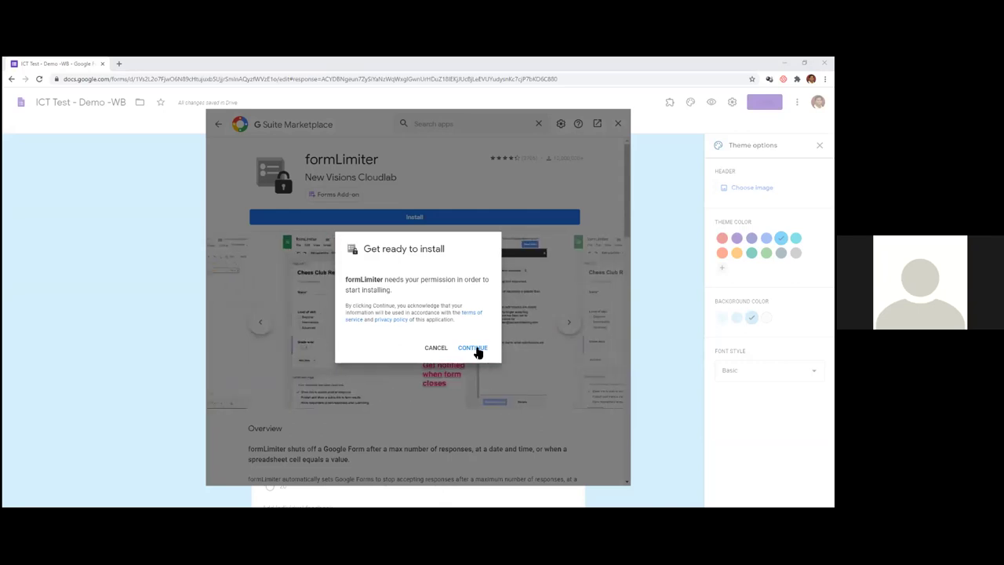
click(473, 348)
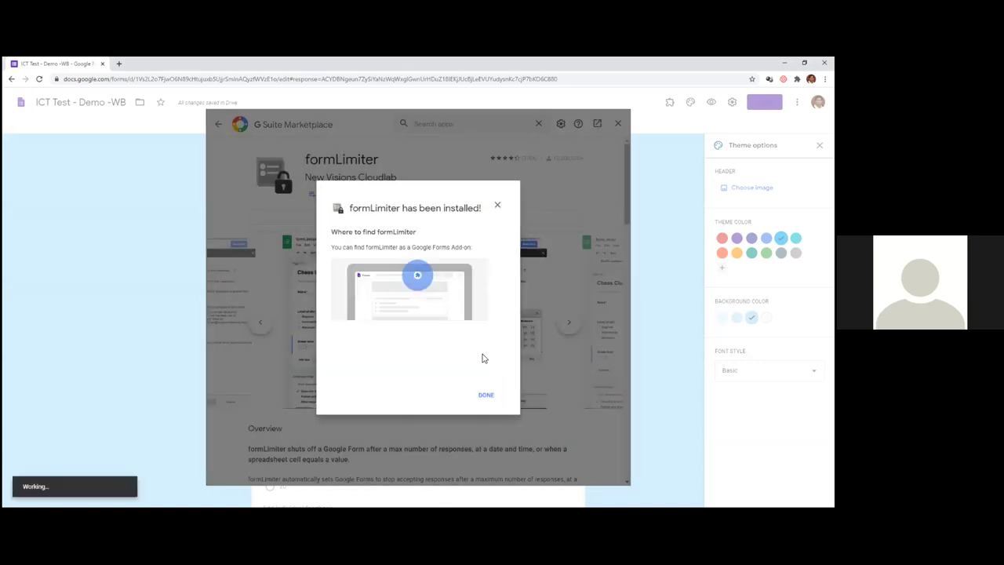
click(485, 395)
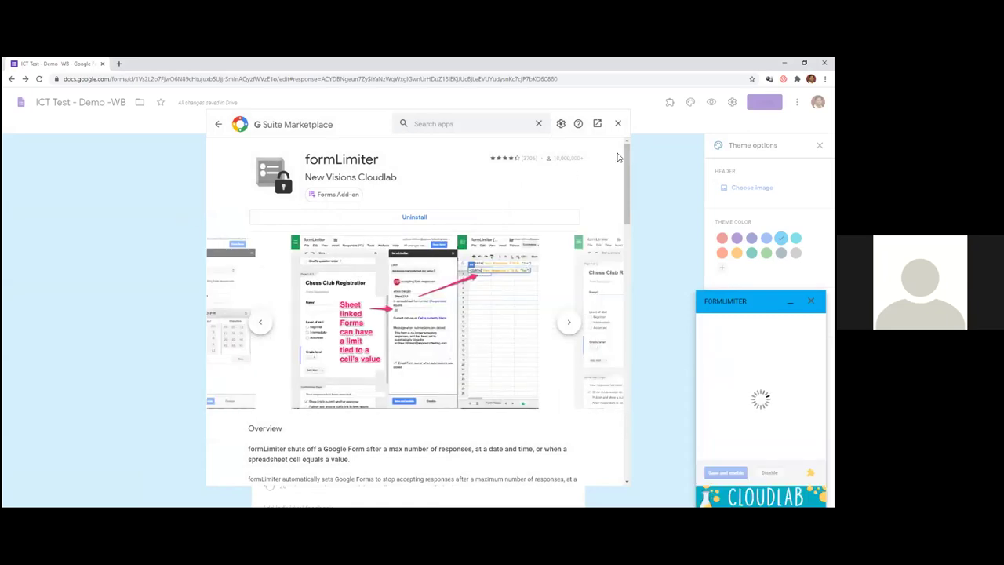
- Close the Marketplace and open formLimiter's Set limit panel from the Add-ons menu
click(616, 123)
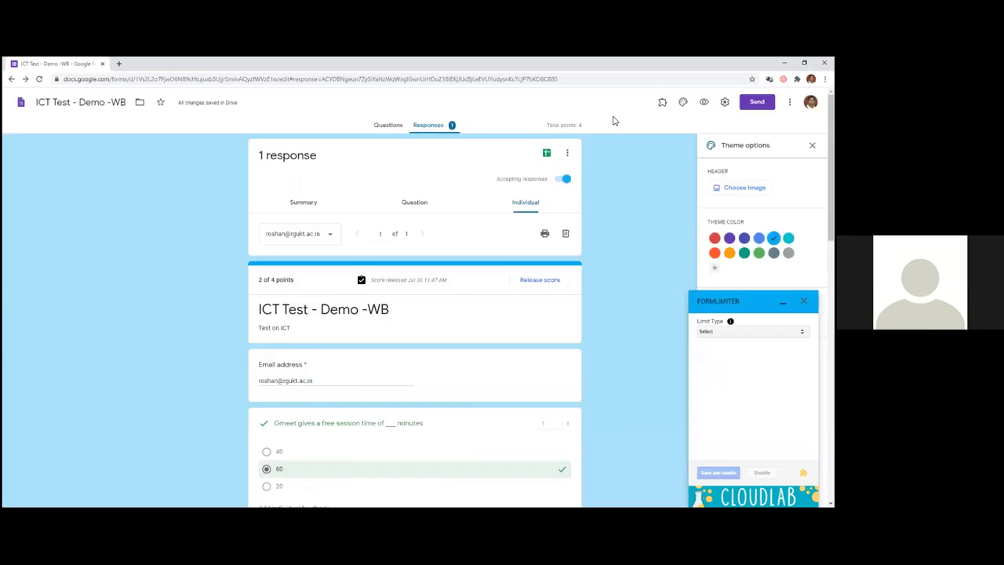
double_click(736, 222)
click(736, 222)
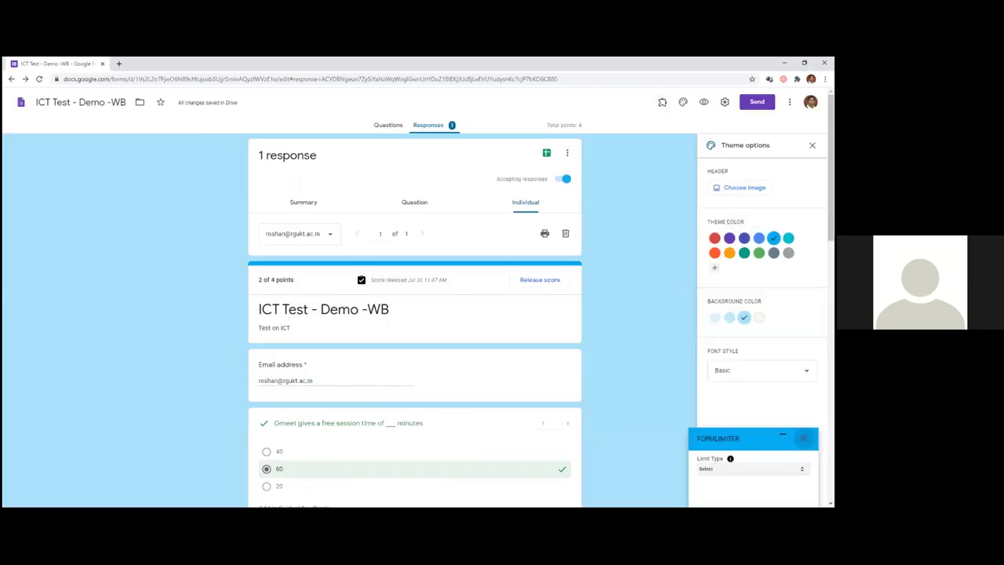
click(662, 104)
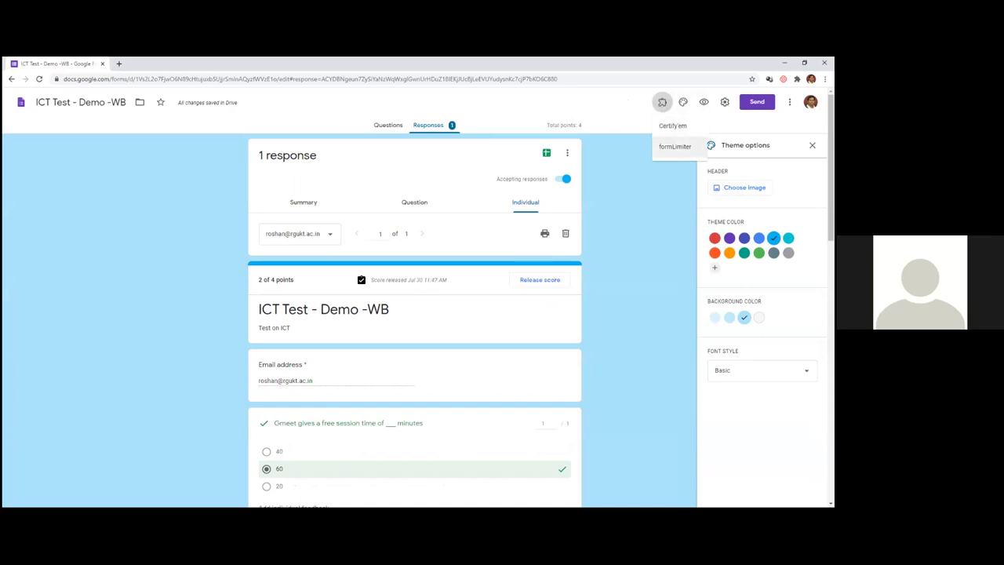
click(675, 147)
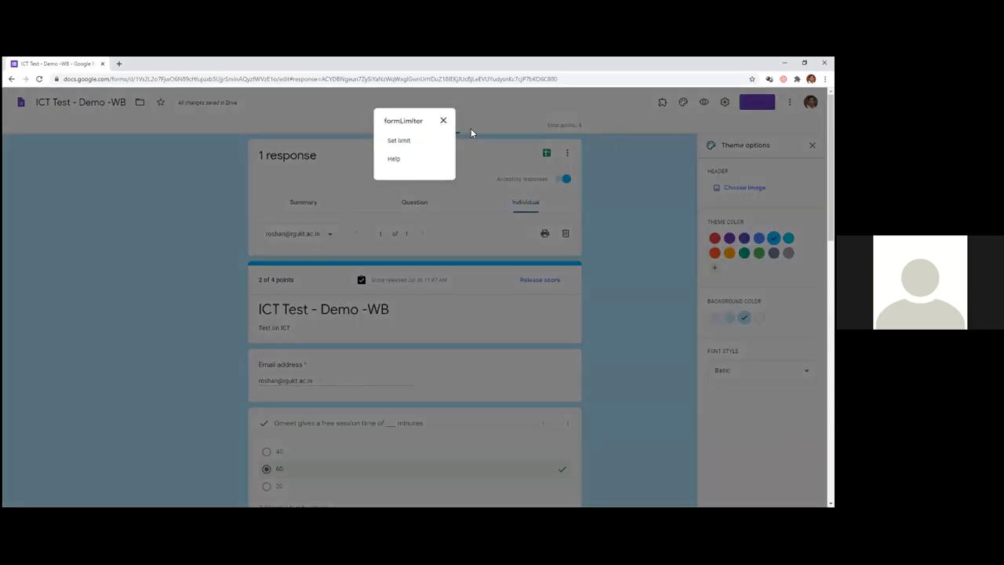
click(401, 141)
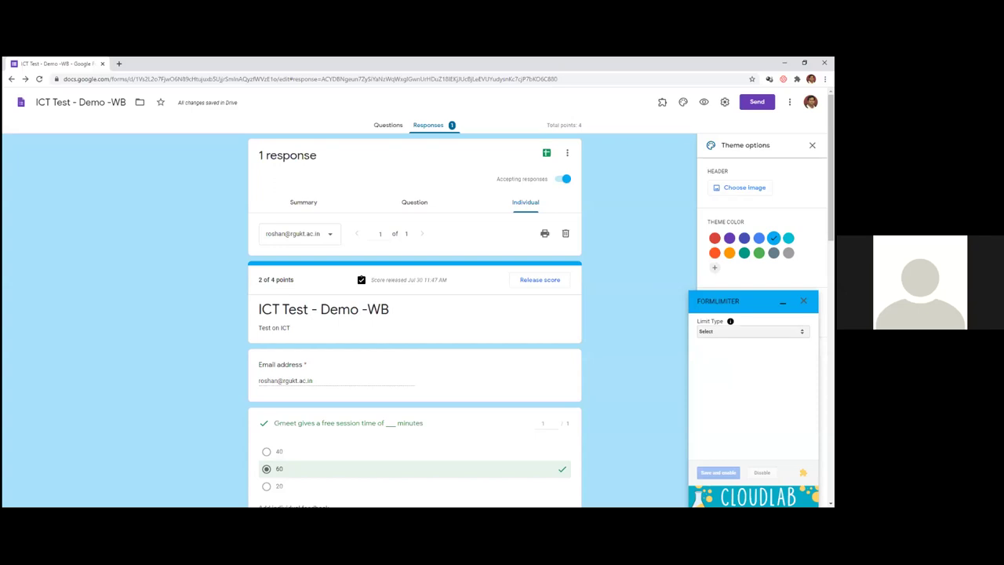
- Set a date-and-time limit closing the form on 07/30/2020 at 1:00 PM, then save and enable
click(751, 331)
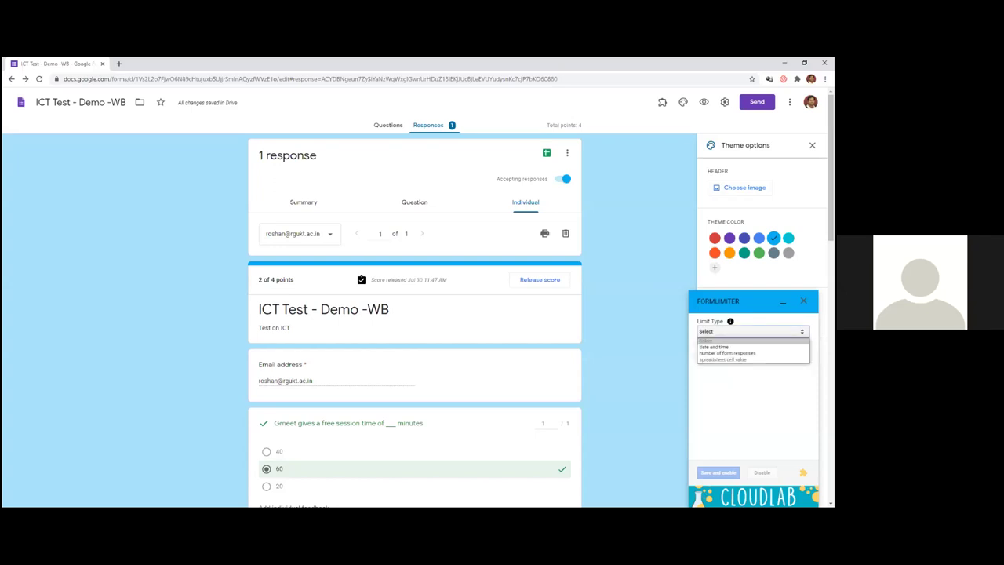
key(Return)
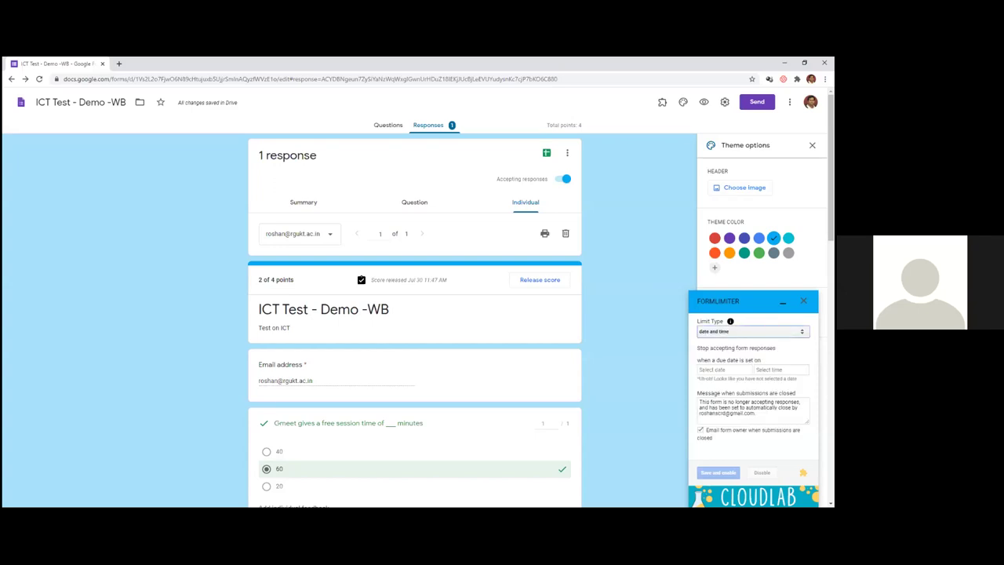
click(723, 369)
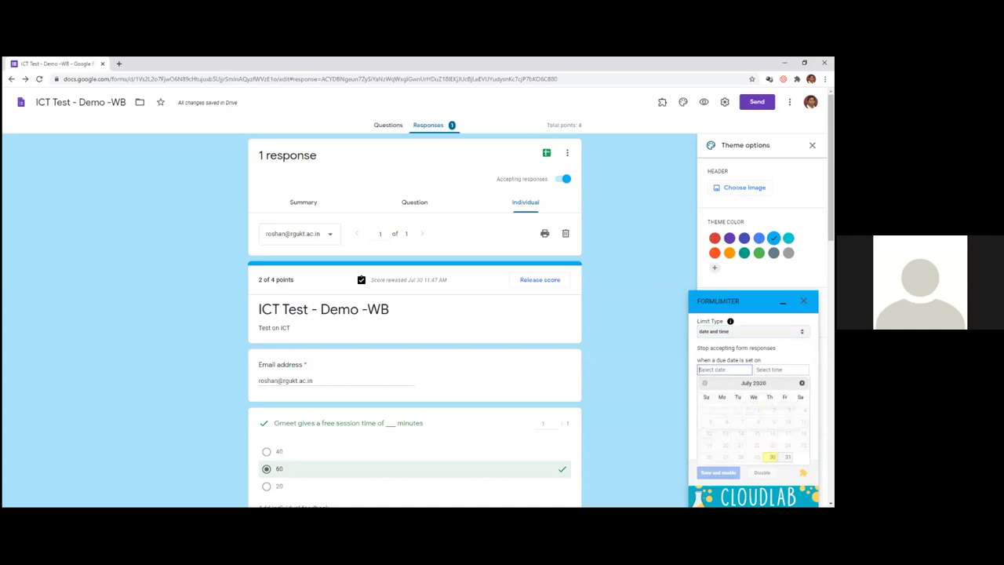
click(772, 456)
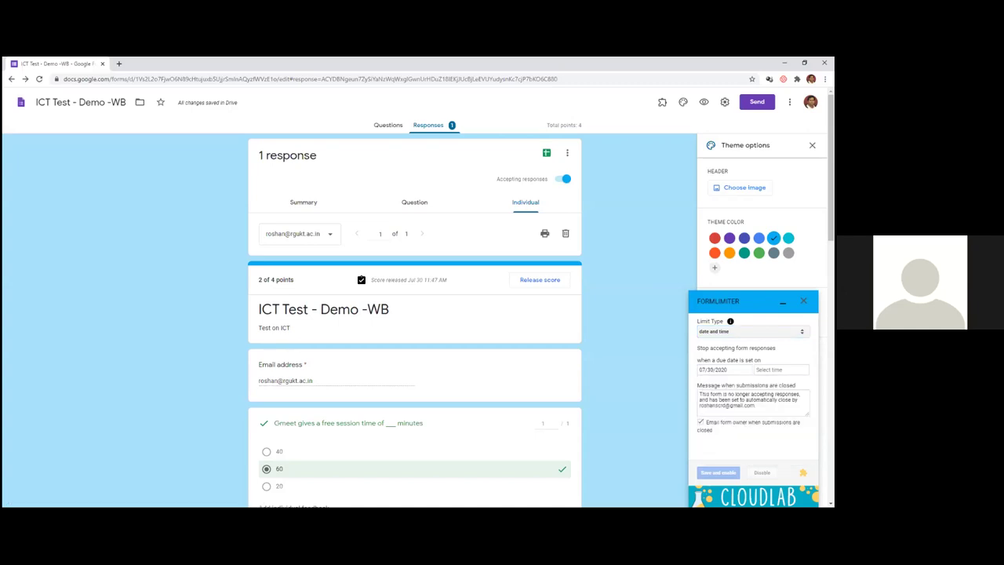
click(780, 370)
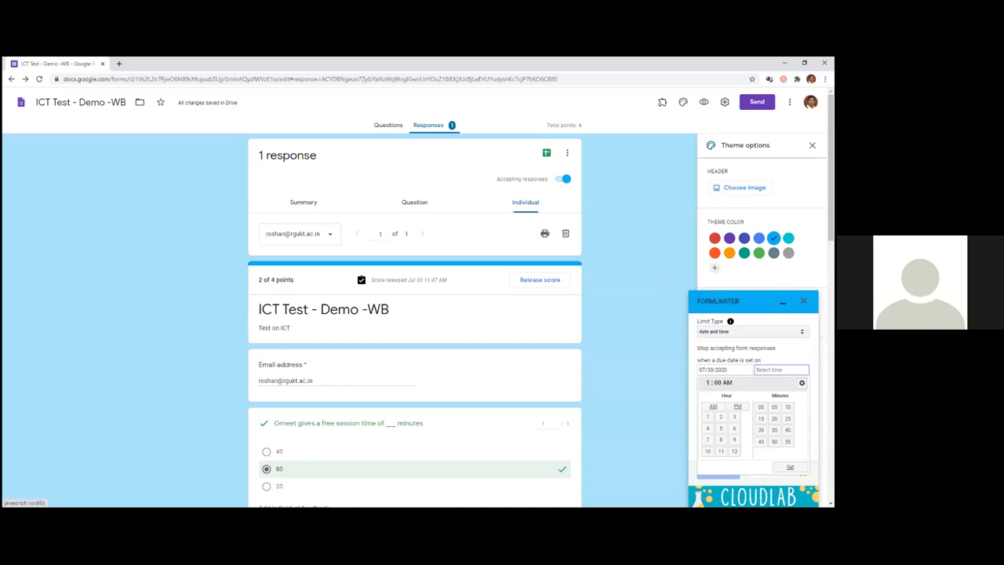
click(737, 406)
click(789, 467)
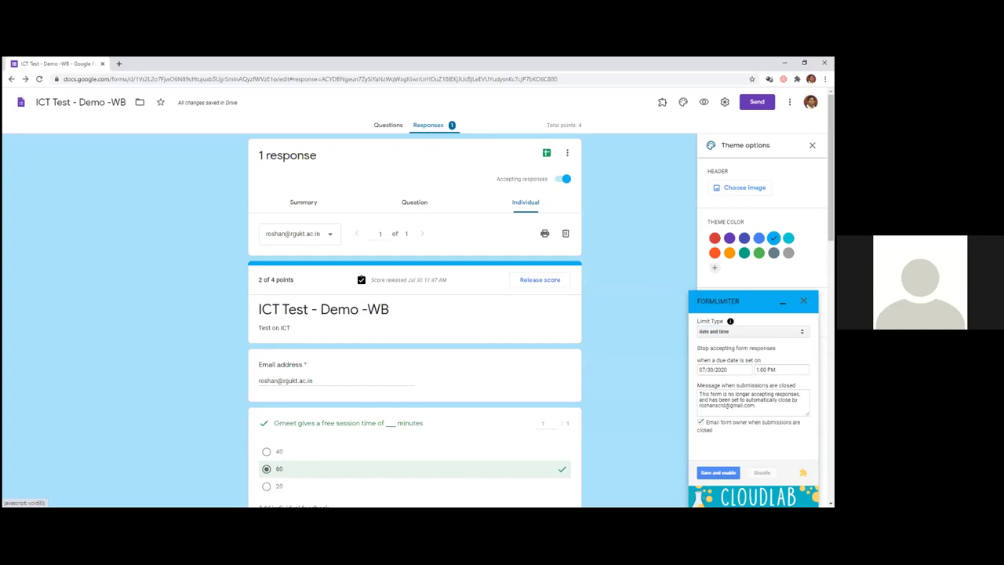
click(717, 472)
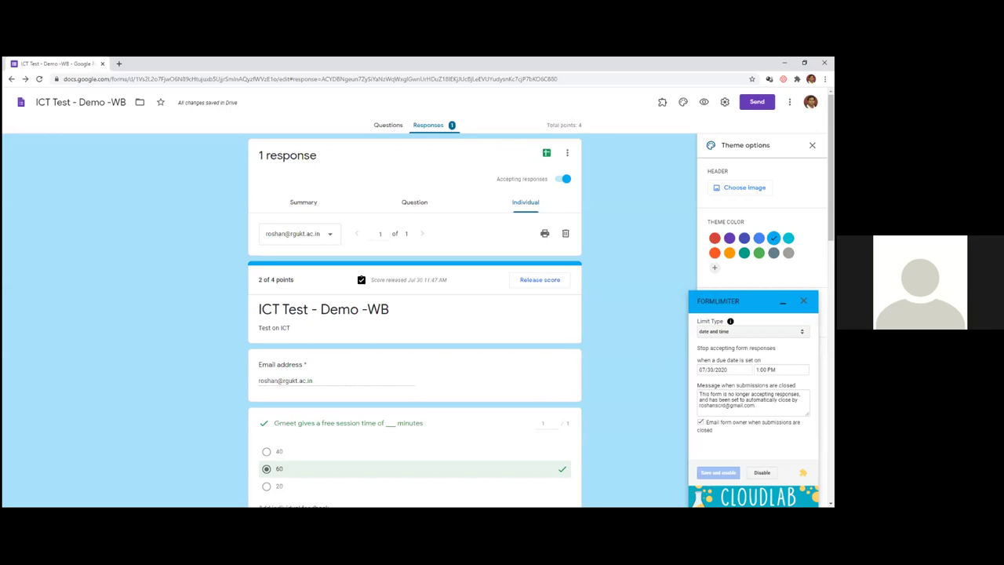
- Switch the Limit Type to 'number of form responses', then close the formLimiter panel
click(752, 331)
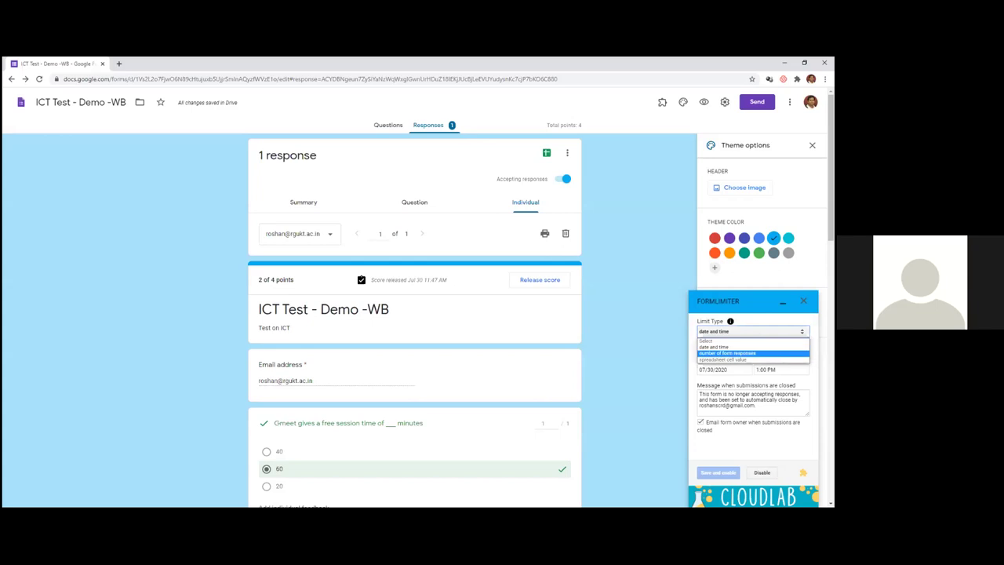
click(617, 294)
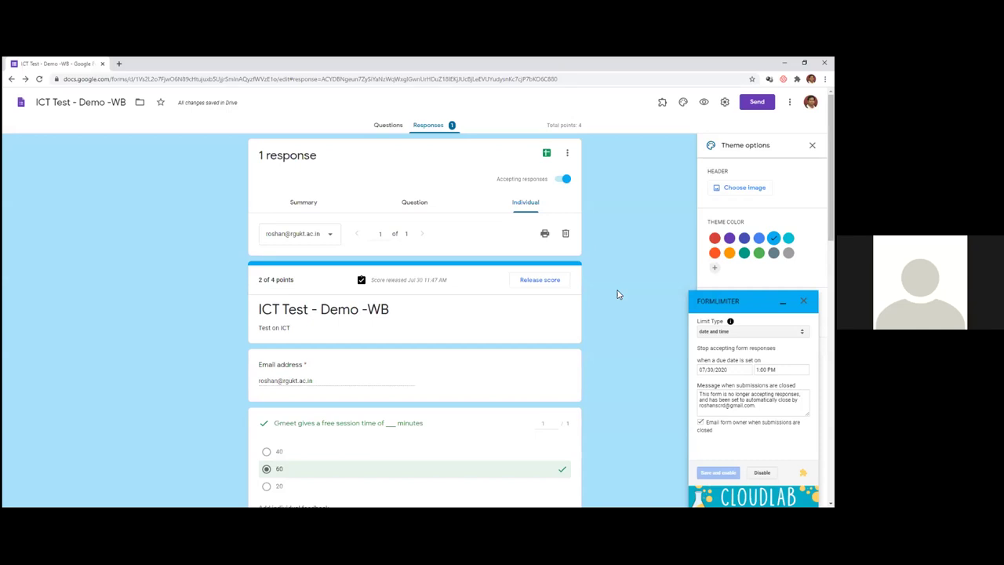
click(752, 331)
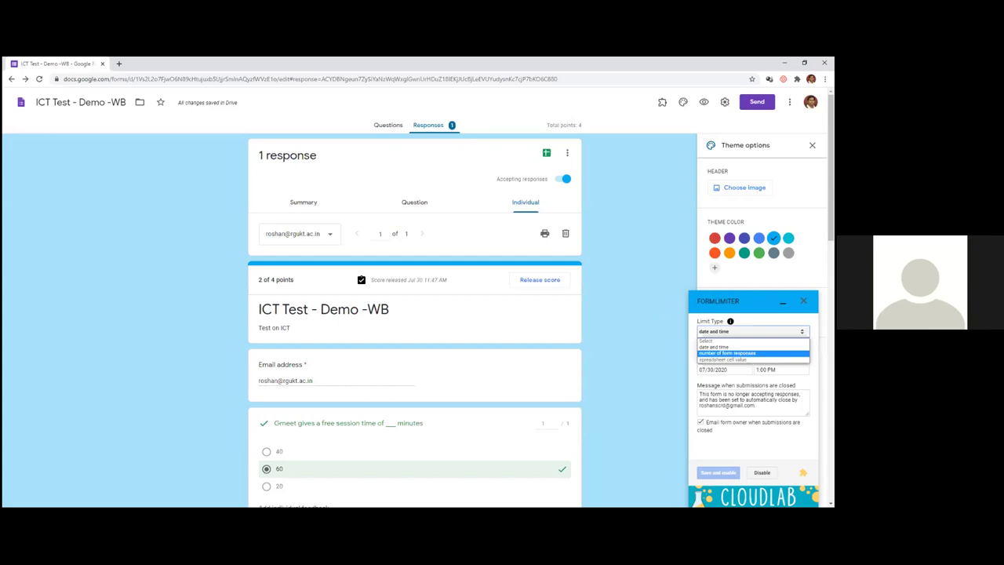
key(Return)
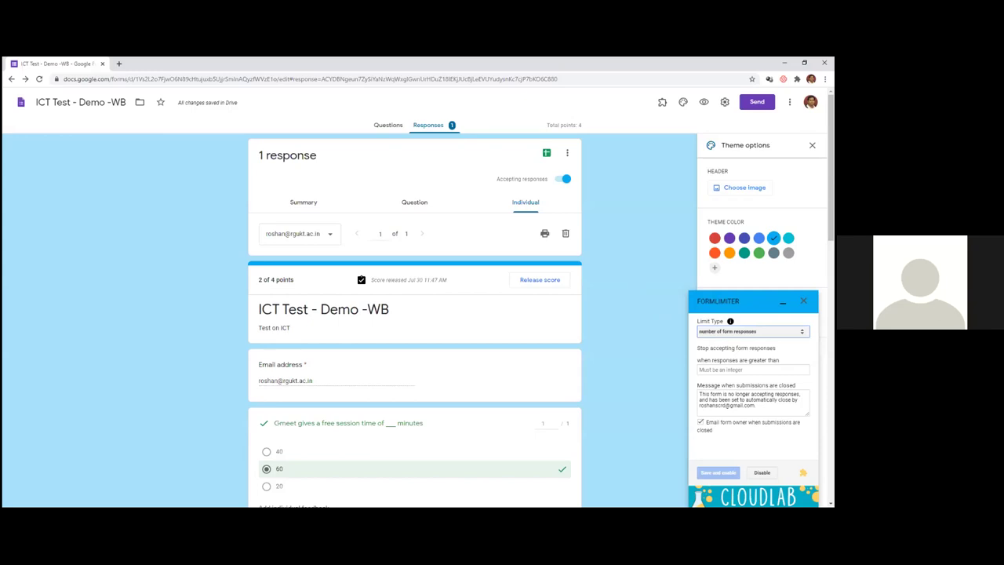
click(803, 498)
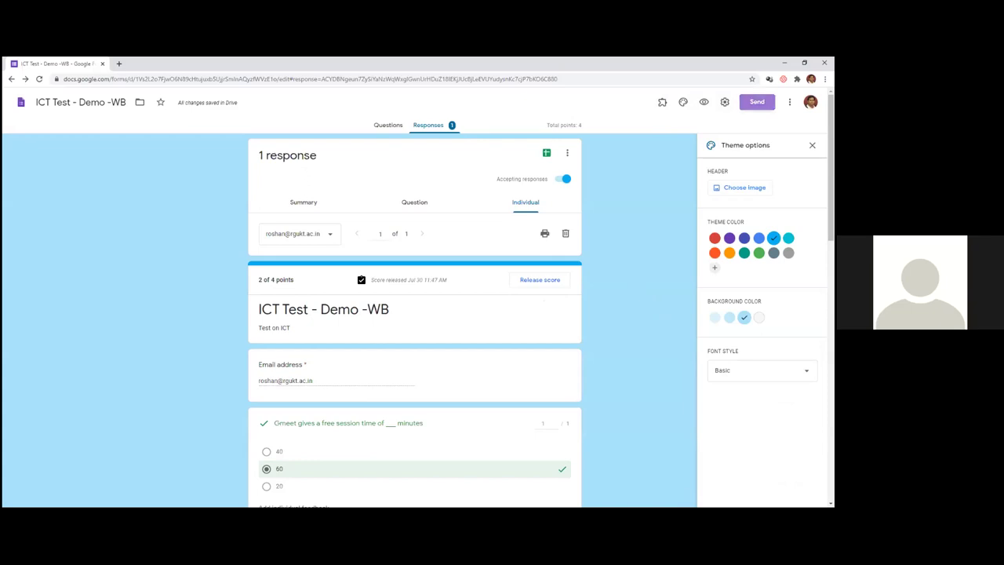
- Copy the form's shortened URL from the Send dialog's Link tab and close the dialog
click(756, 102)
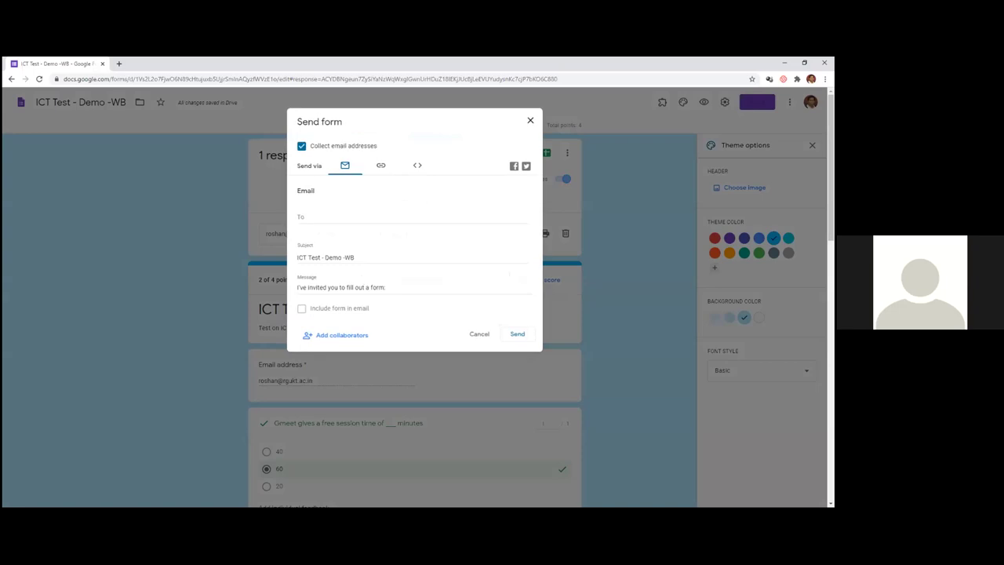
click(381, 165)
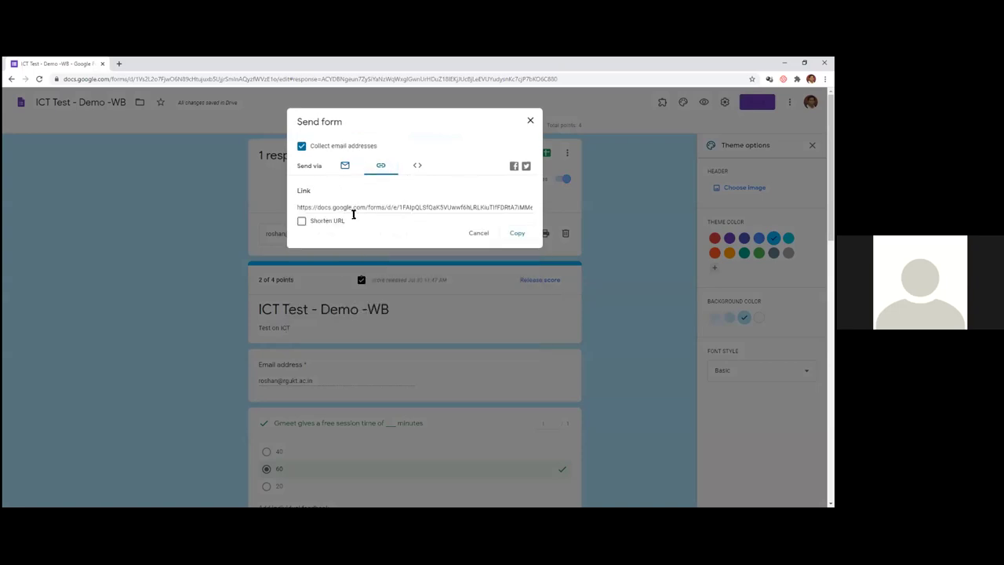
click(302, 222)
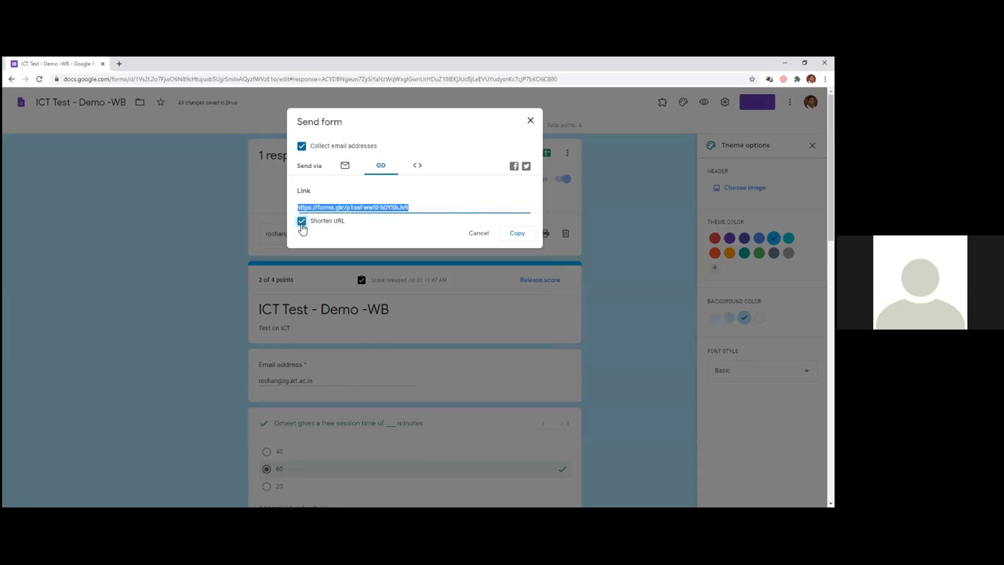
click(517, 234)
click(530, 121)
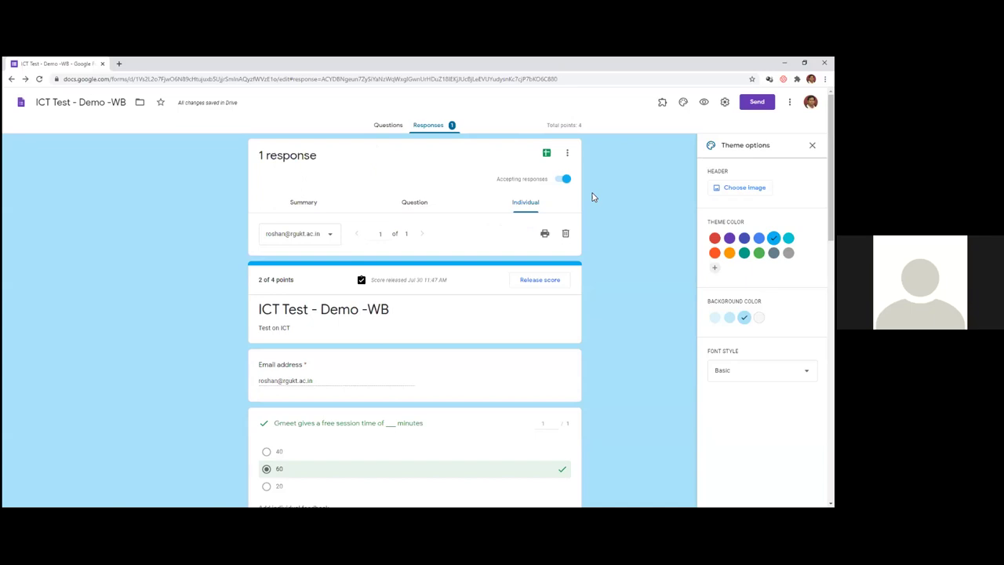
- Scroll to the 'Solve the following' integral question, answered 1 and scored 1 of 1 point
scroll(480, 337, down, 1)
scroll(375, 339, down, 10)
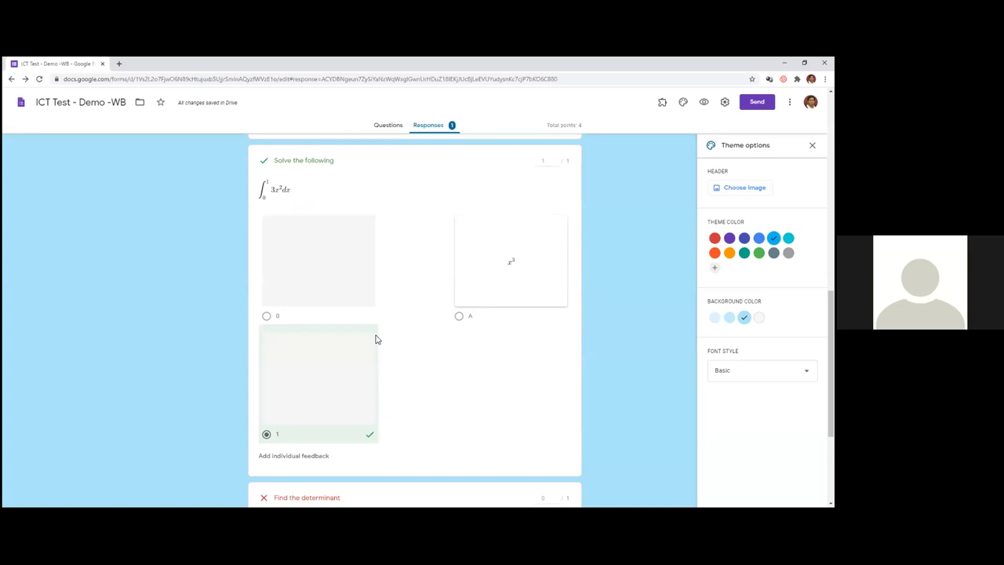
click(198, 81)
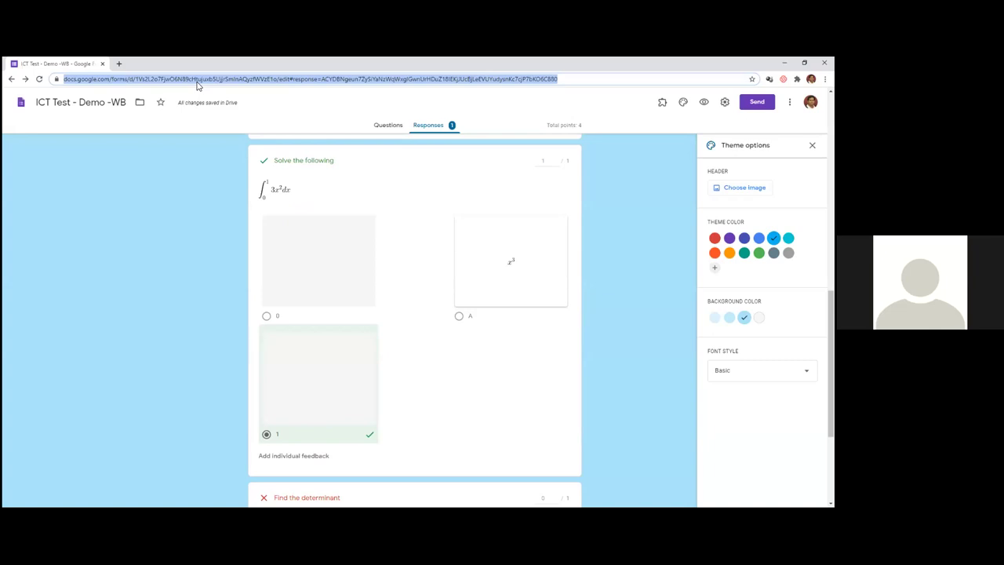
- Go to mentimeter.com and open Your presentations
text(mentimetr)
key(BackSpace)
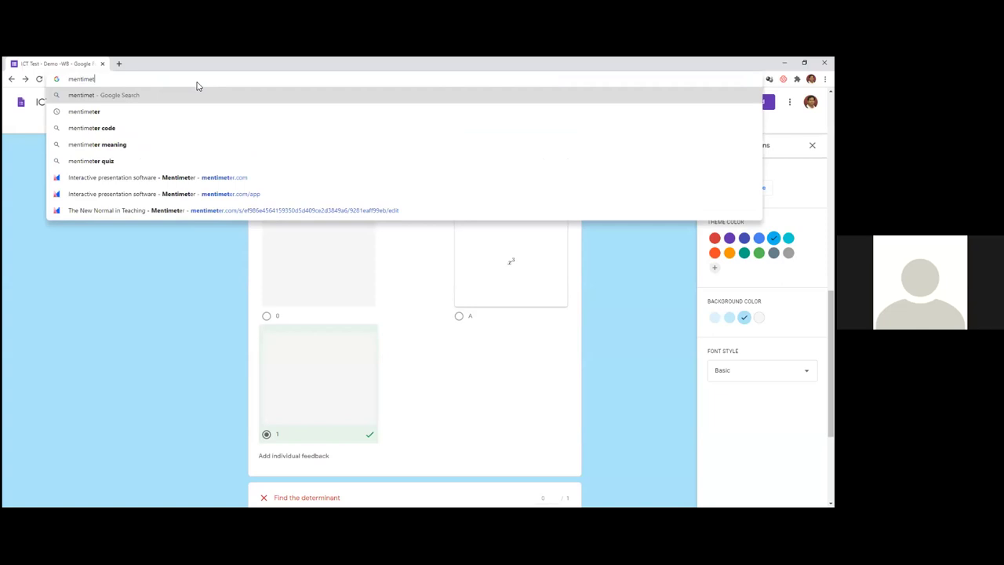
key(Return)
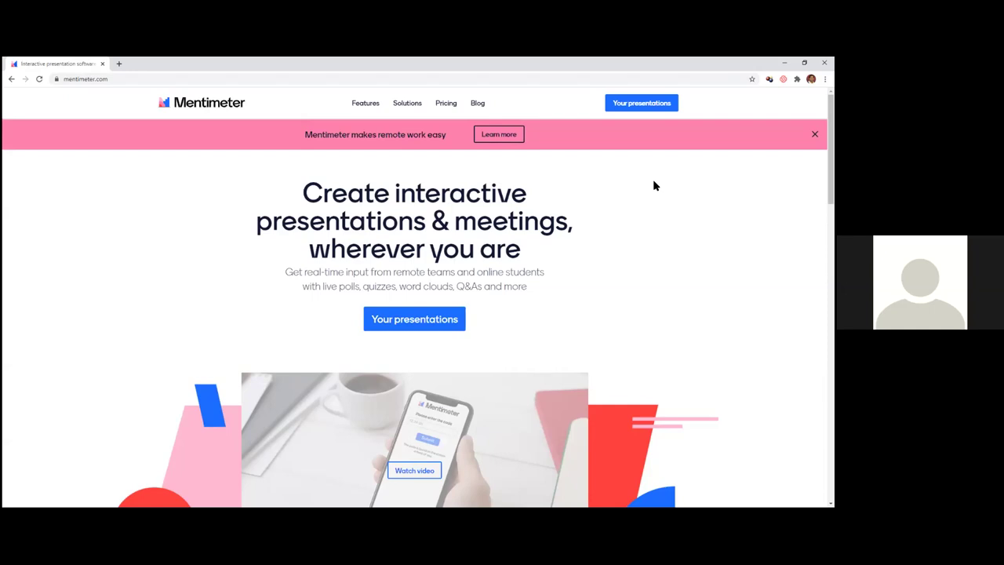
click(644, 107)
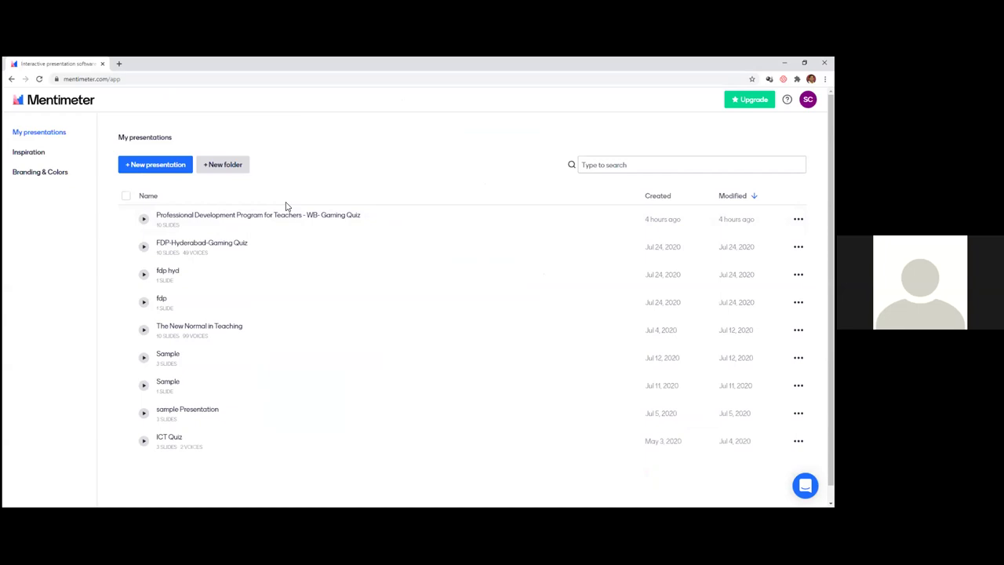
- Create a new presentation named 'Sample Questions'
click(161, 169)
text(Sample)
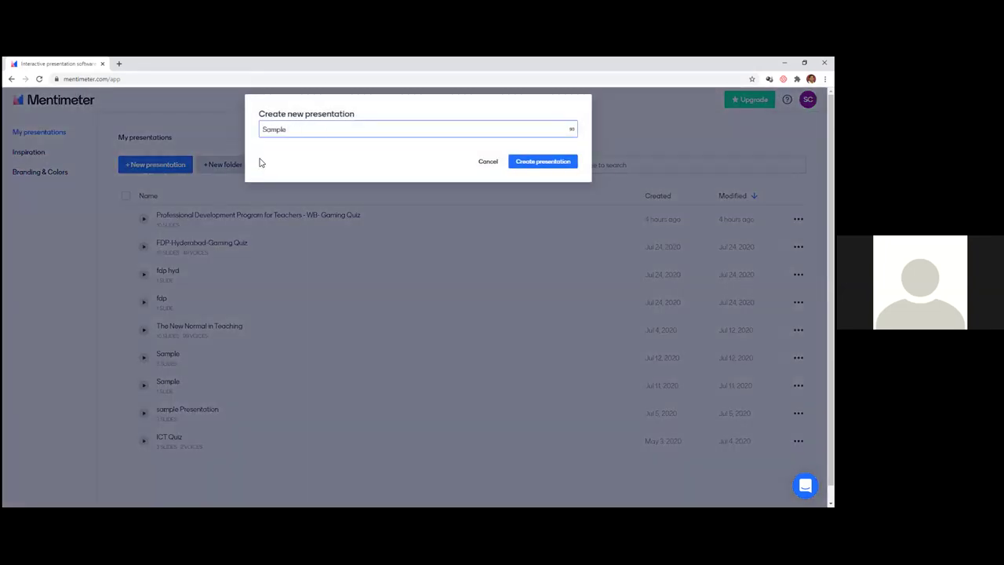
text( Questions)
click(538, 162)
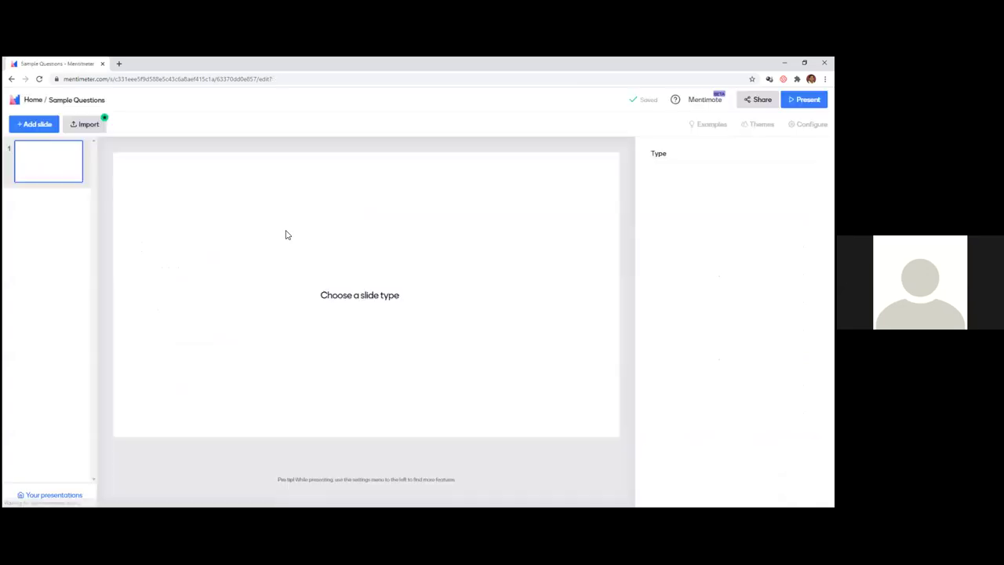
- Set the first slide's type to Multiple Choice
mouse_move(672, 198)
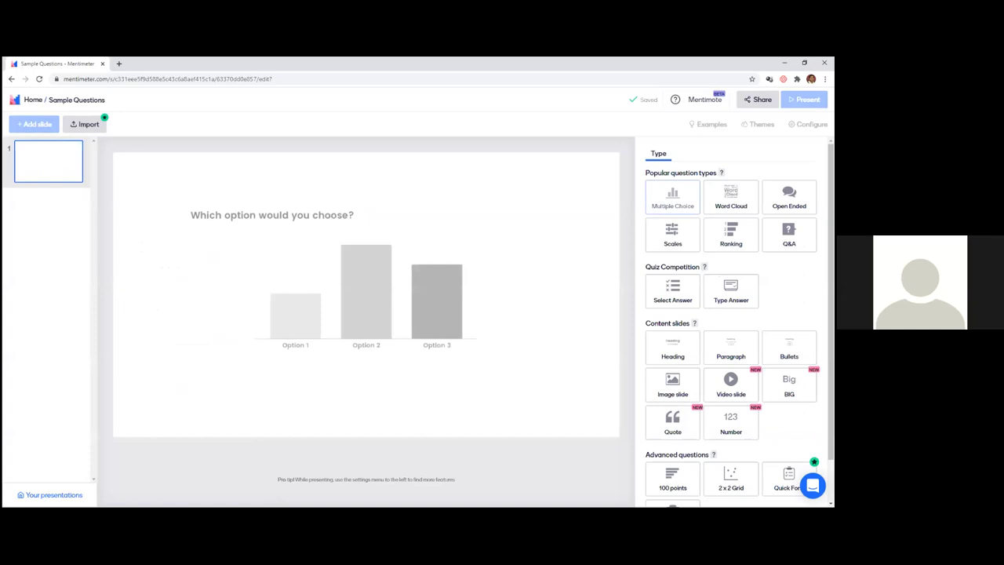
mouse_move(671, 290)
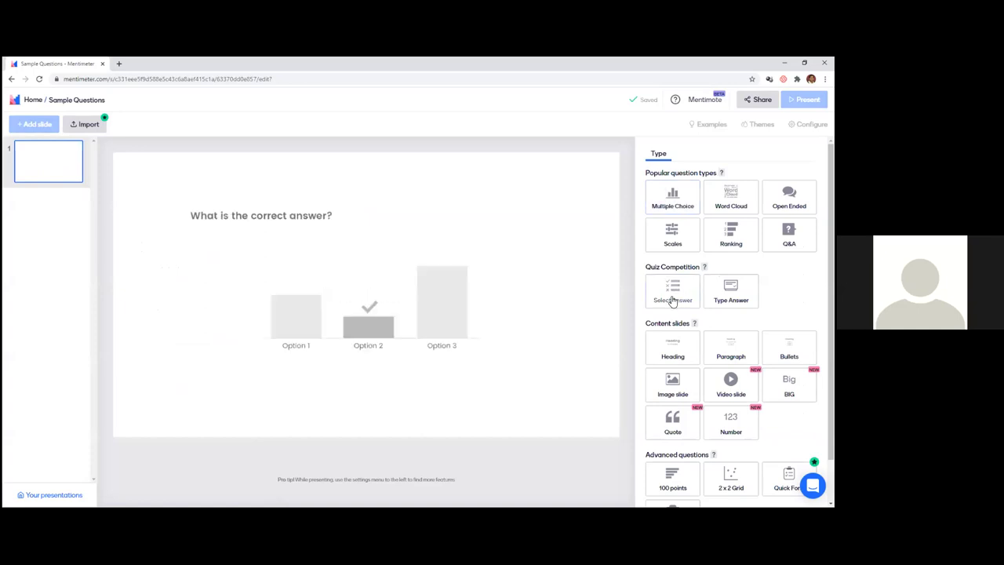
scroll(671, 300, down, 1)
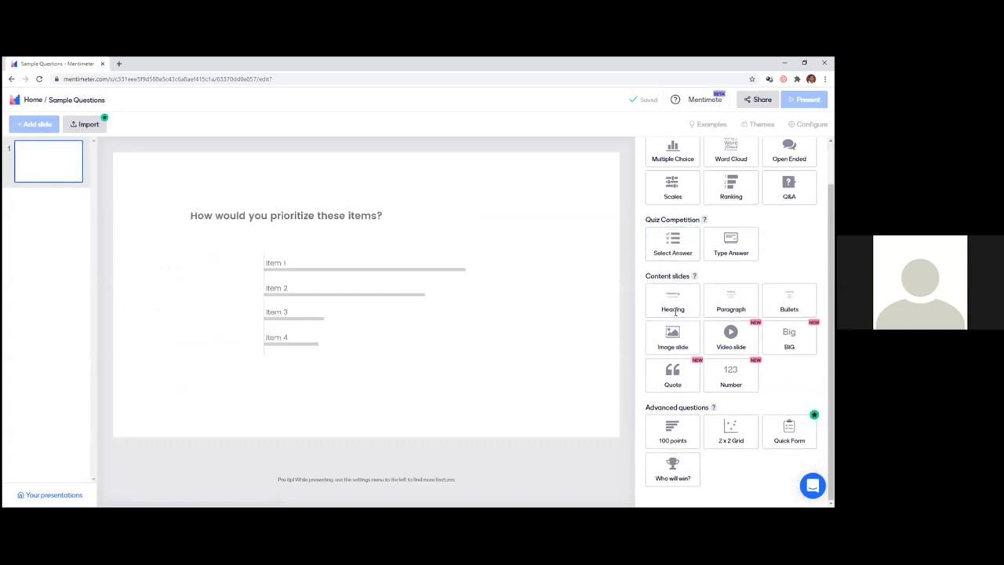
scroll(672, 196, up, 1)
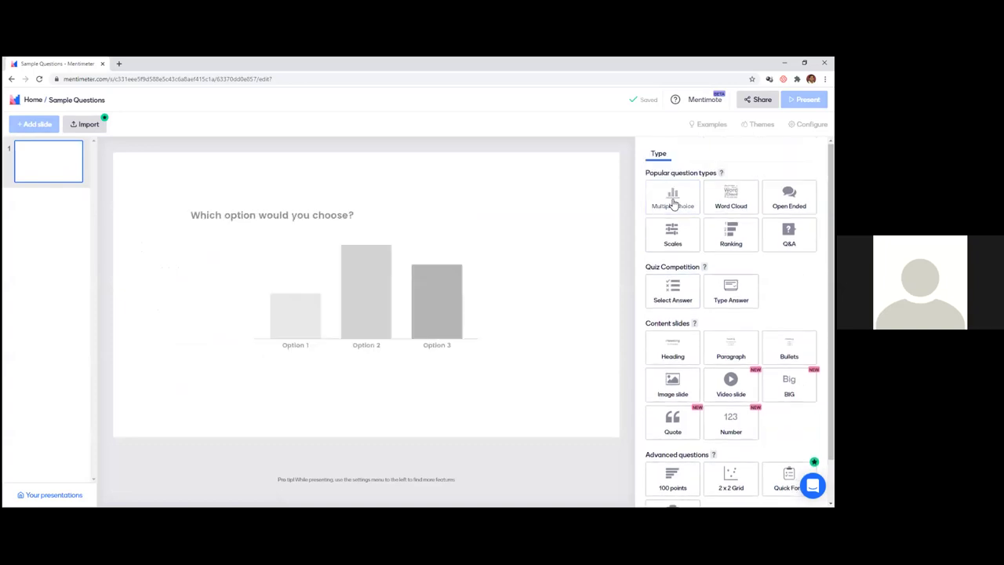
click(672, 196)
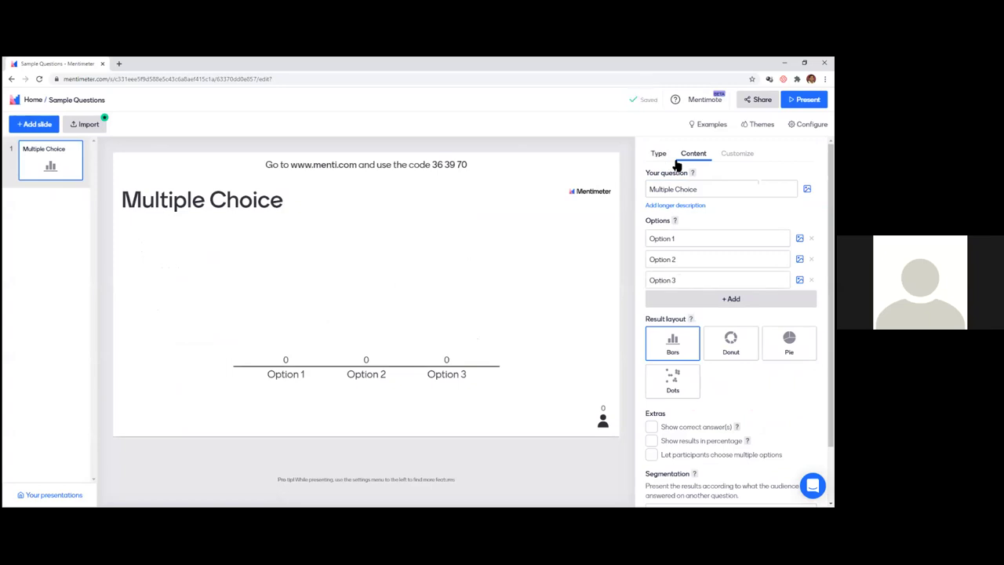
- Set the question to 'Mindomo is an example for' with options Mindmap and LMs
click(651, 192)
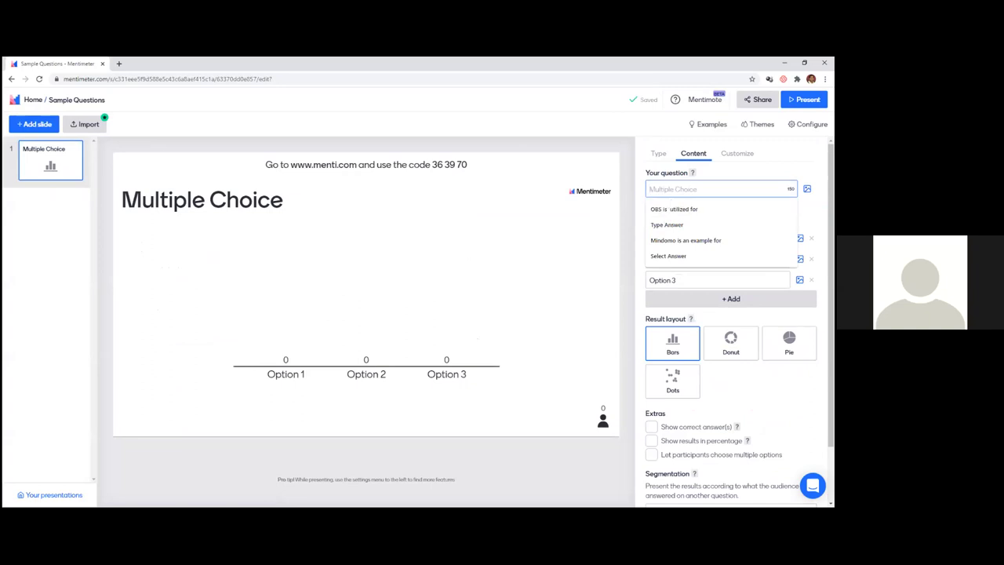
key(Down)
key(Down)
key(Down)
key(Return)
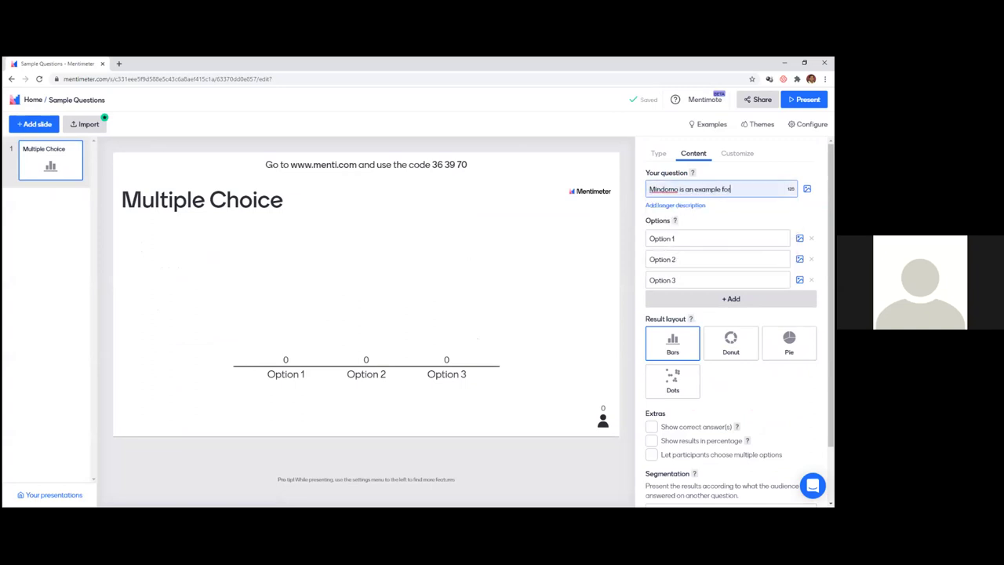
click(651, 239)
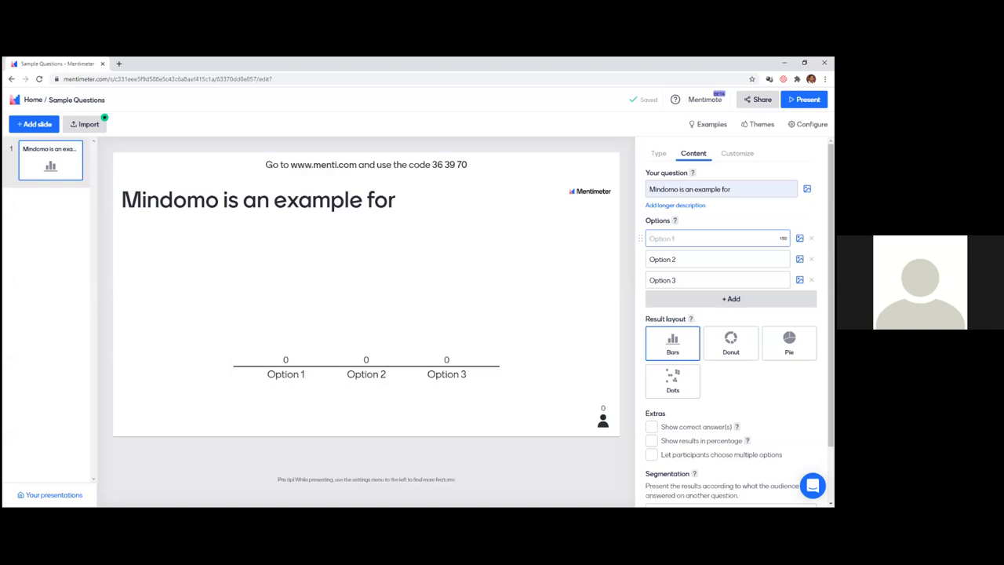
text(Mindmap)
click(651, 259)
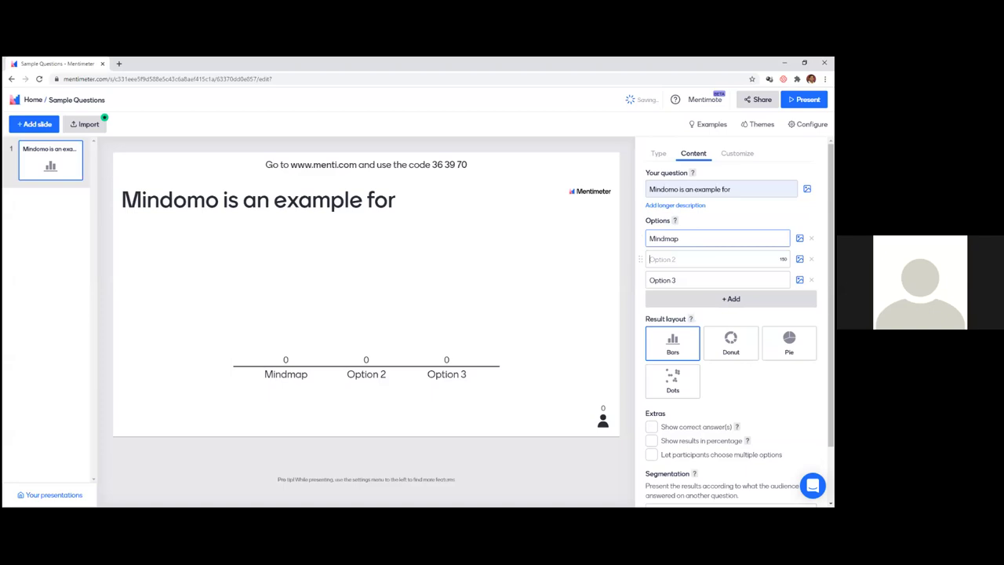
text(LMs)
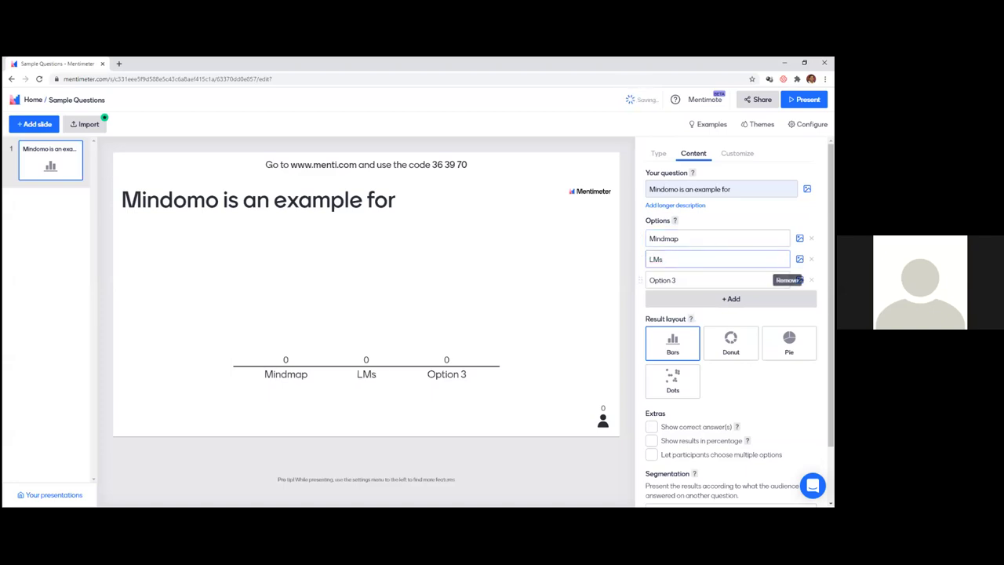
- Delete Option 3, fix LMs to LMS, mark Mindmap correct, and add a second slide
click(811, 279)
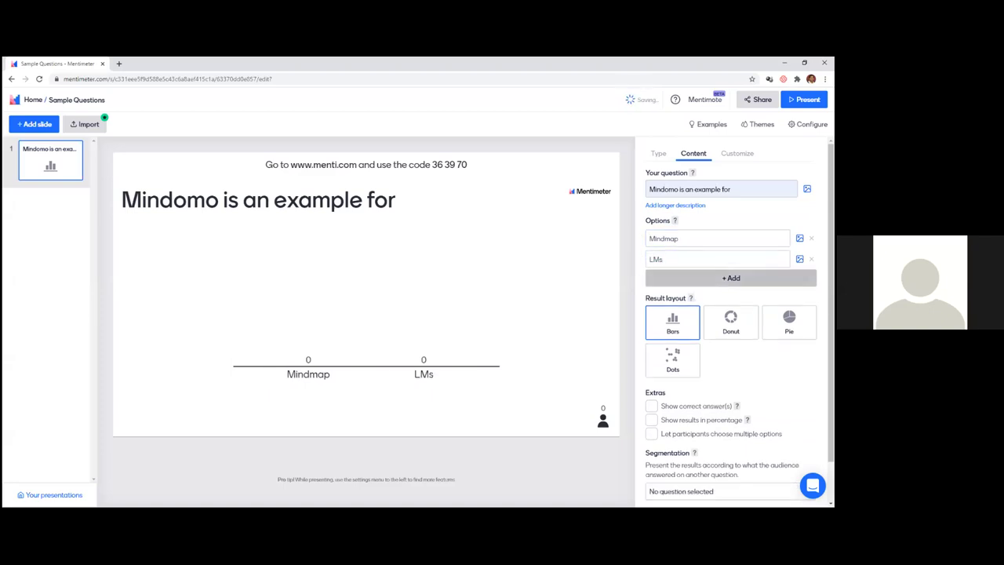
key(BackSpace)
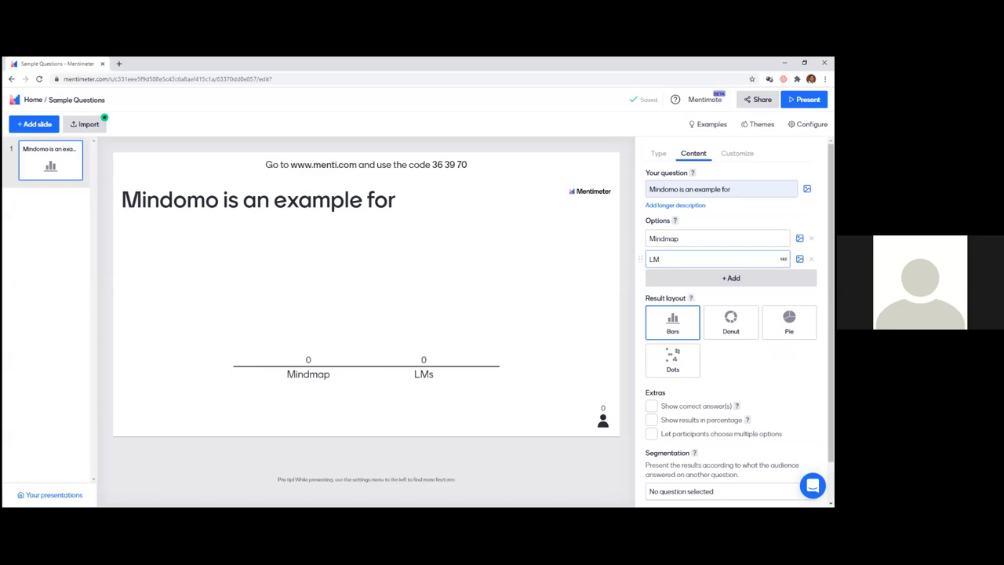
text(S)
click(651, 407)
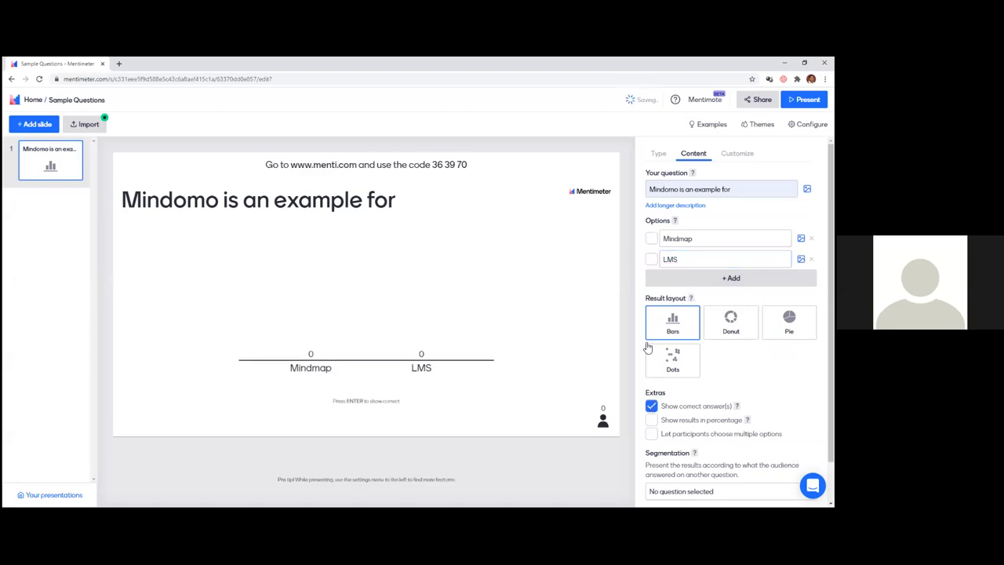
click(652, 239)
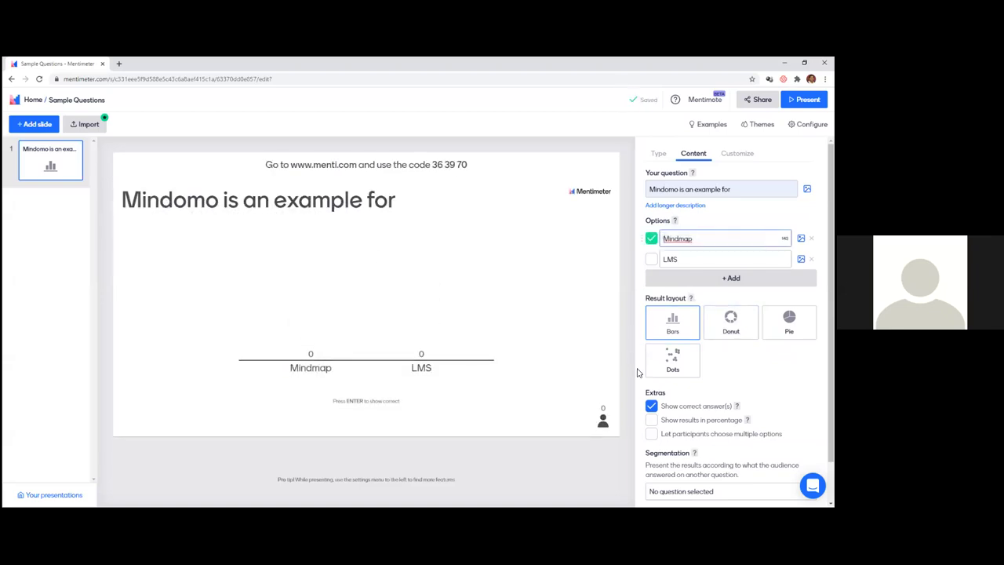
click(33, 128)
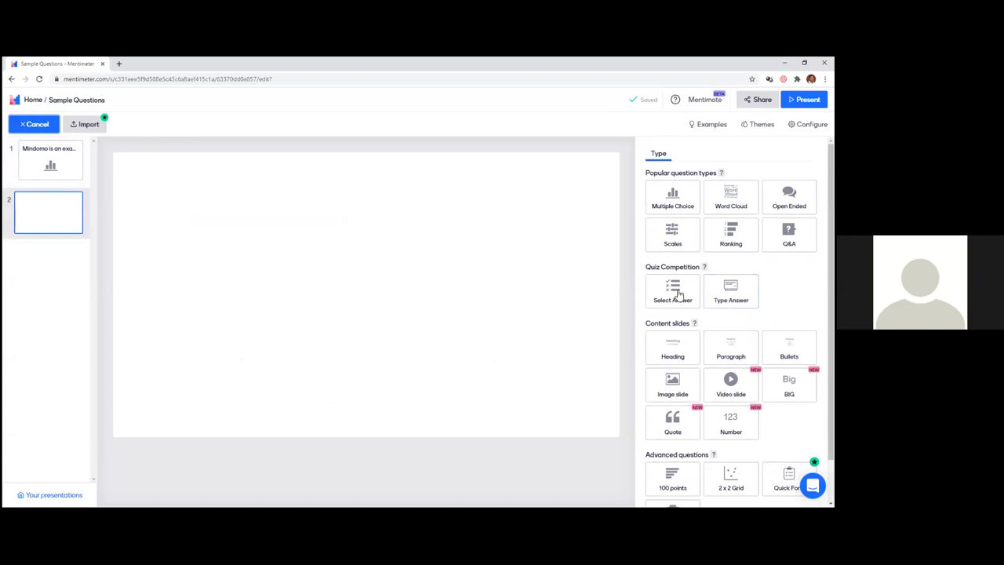
- Make slide 2 a Select Answer quiz: 'zoom gives 40 minutes of free time for a session', first answer Yes
click(678, 294)
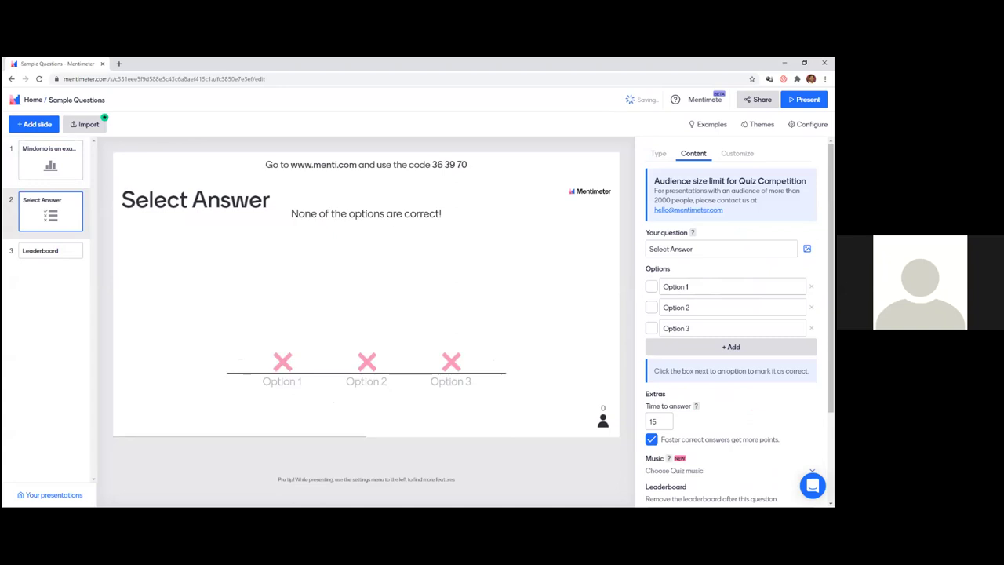
click(706, 249)
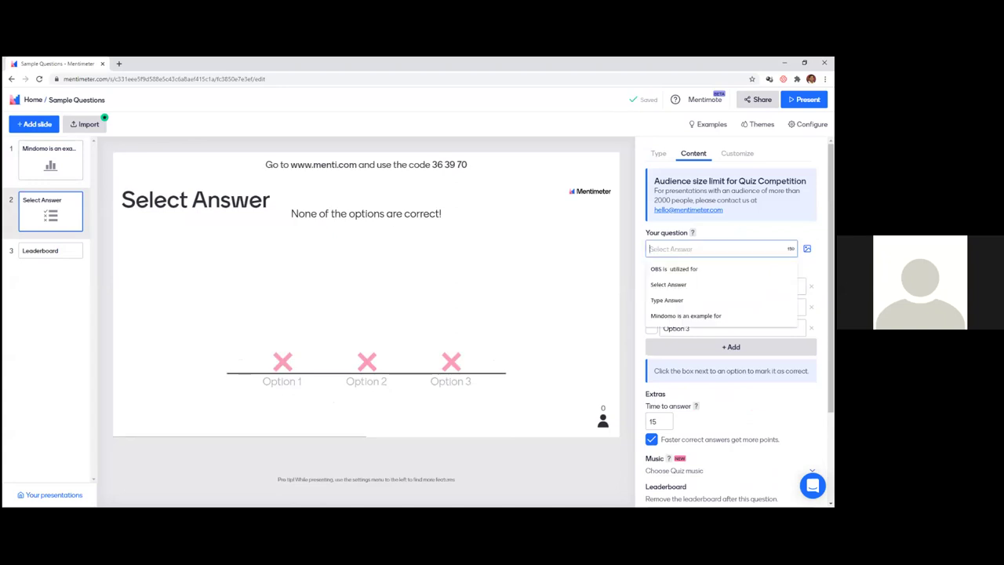
text(zoom)
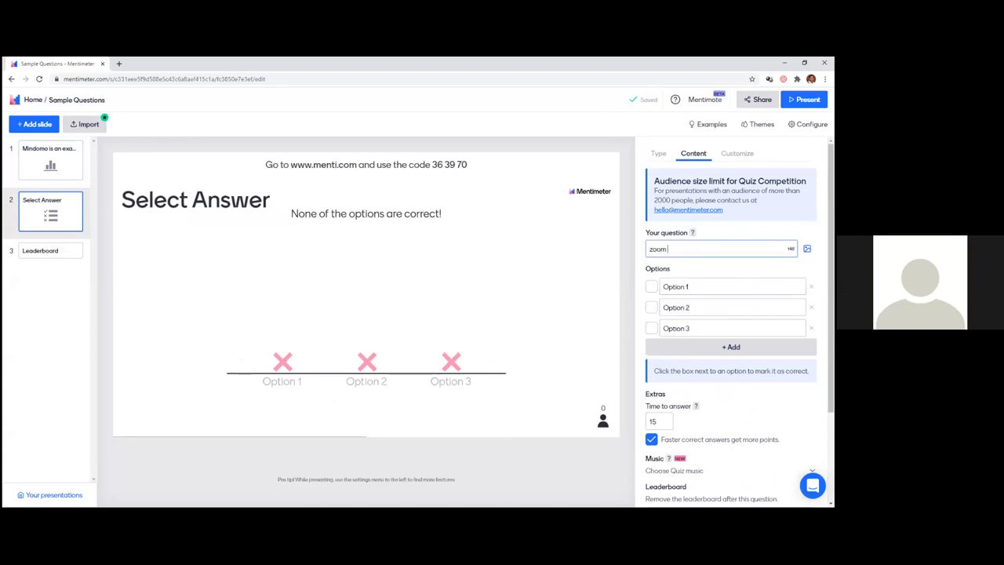
text( gives 40 m inu)
text(tes)
click(699, 249)
key(BackSpace)
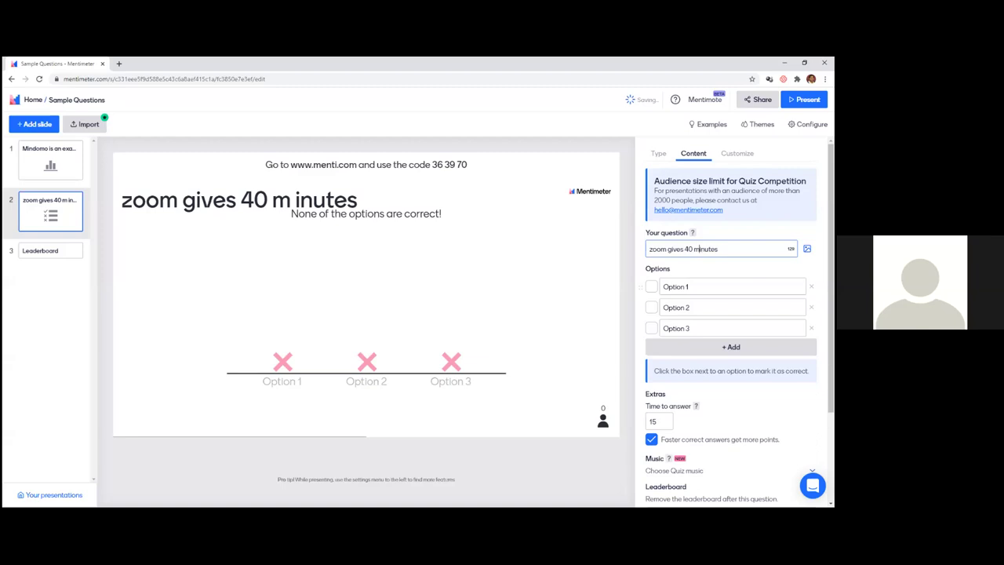
click(706, 286)
text(Yes)
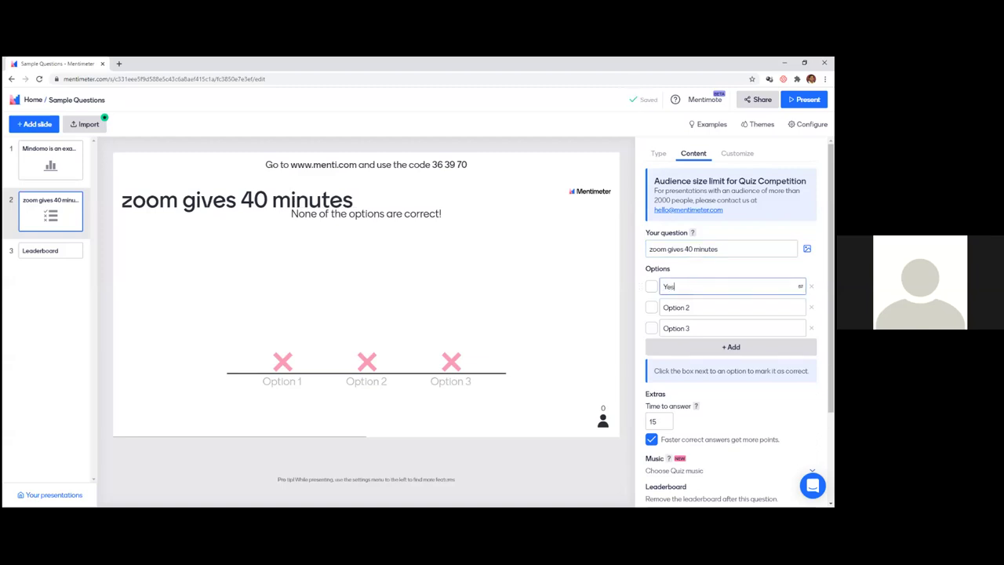
click(718, 248)
text(of free)
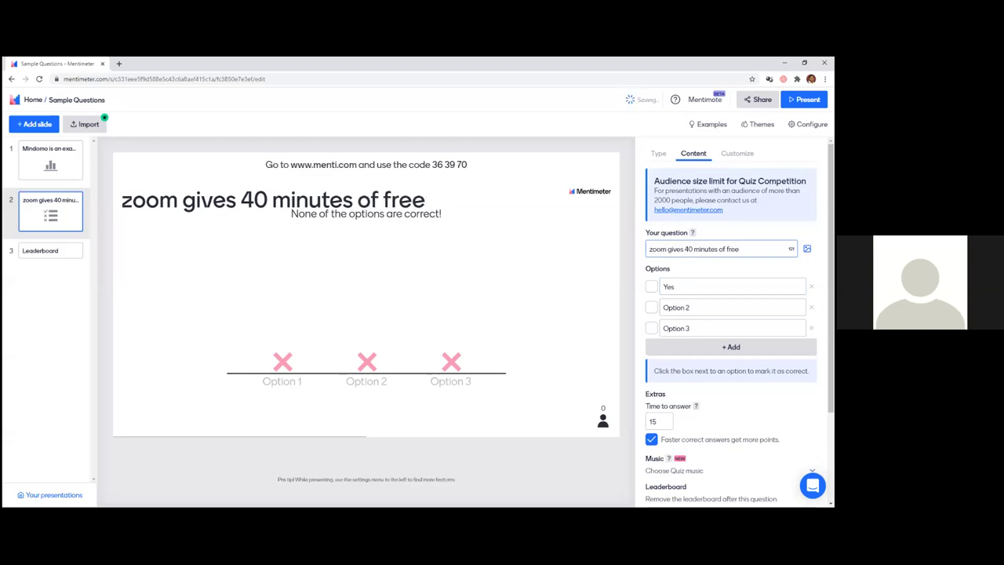
text( time for a session)
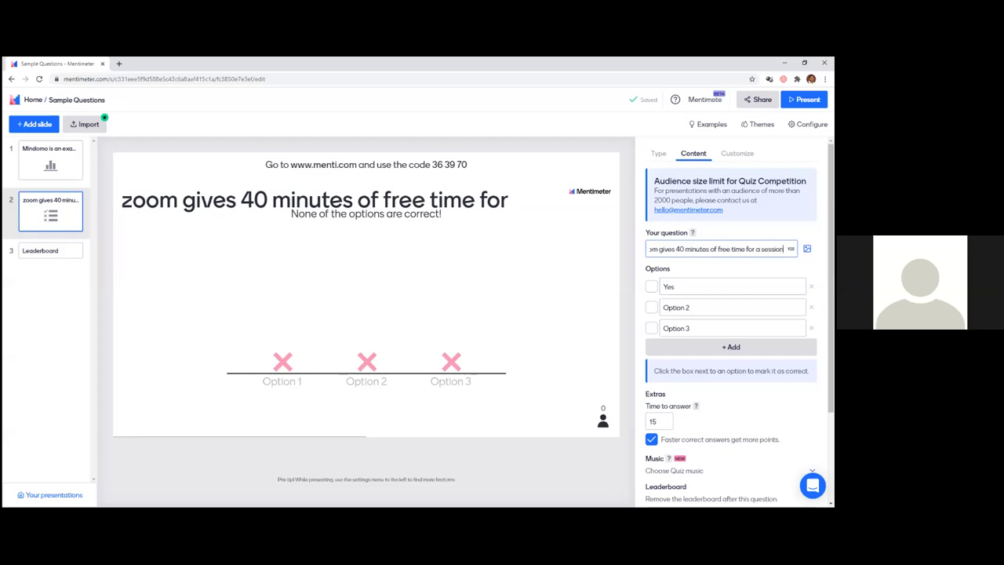
- Add No as the second answer, delete Option 3, and mark Yes correct
click(730, 306)
text(No)
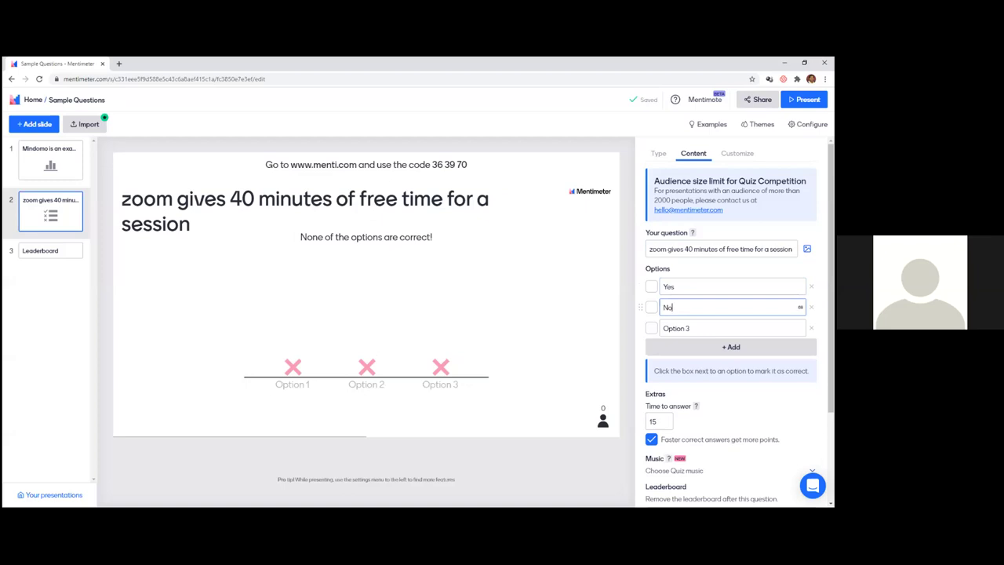
click(810, 328)
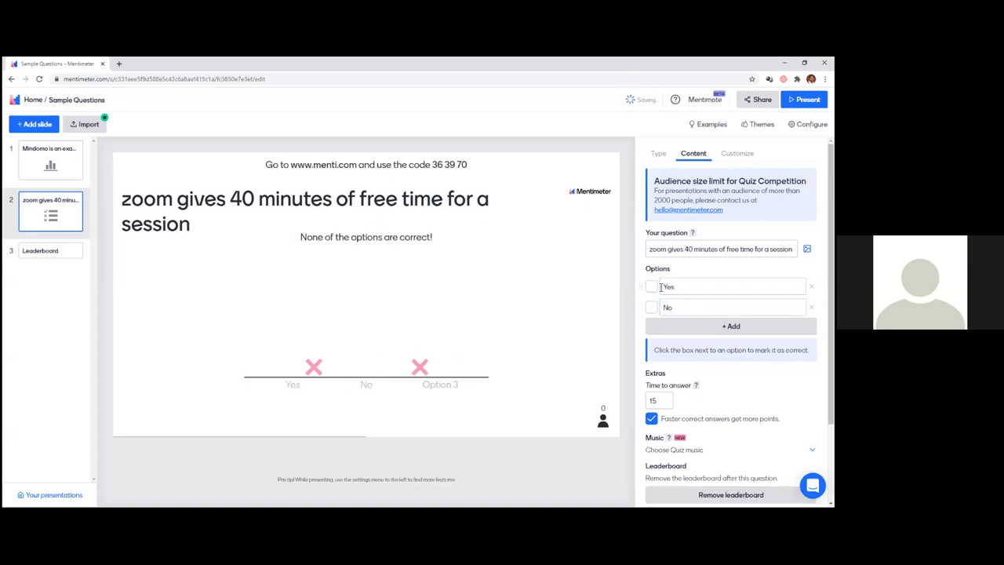
click(651, 289)
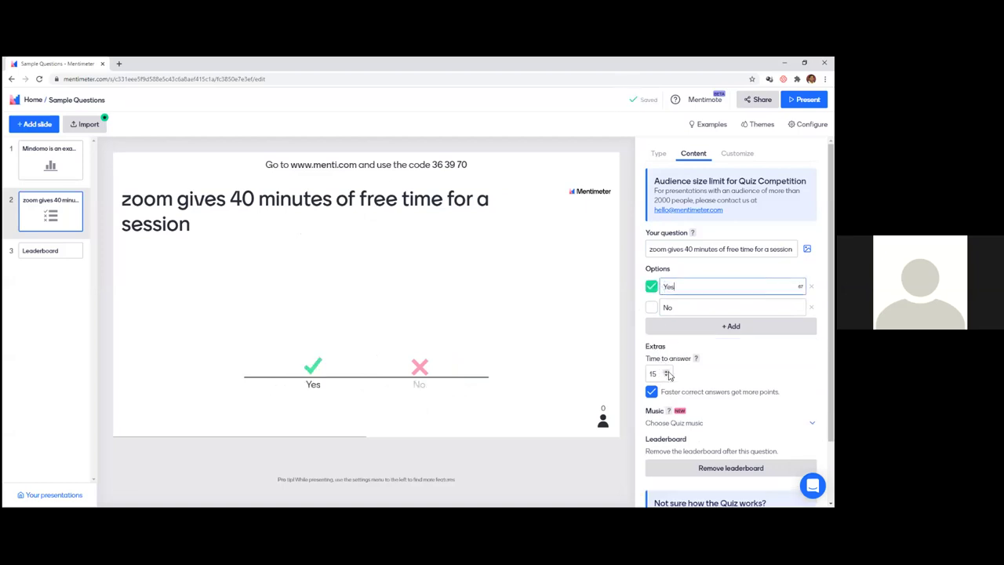
- Change the answer time from 15 to 10 seconds and return to the presentations list
double_click(657, 373)
key(BackSpace)
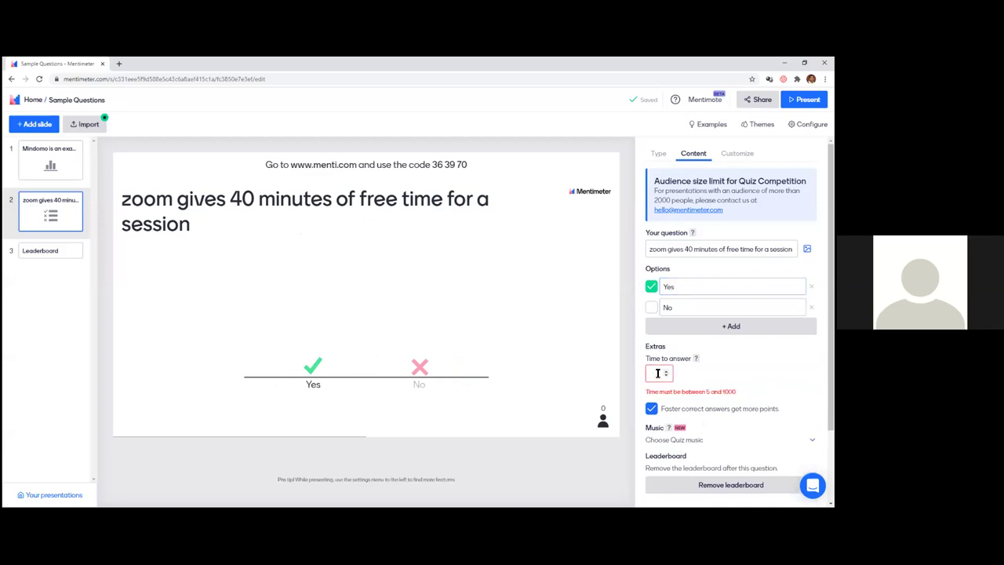
text(10)
scroll(676, 411, down, 2)
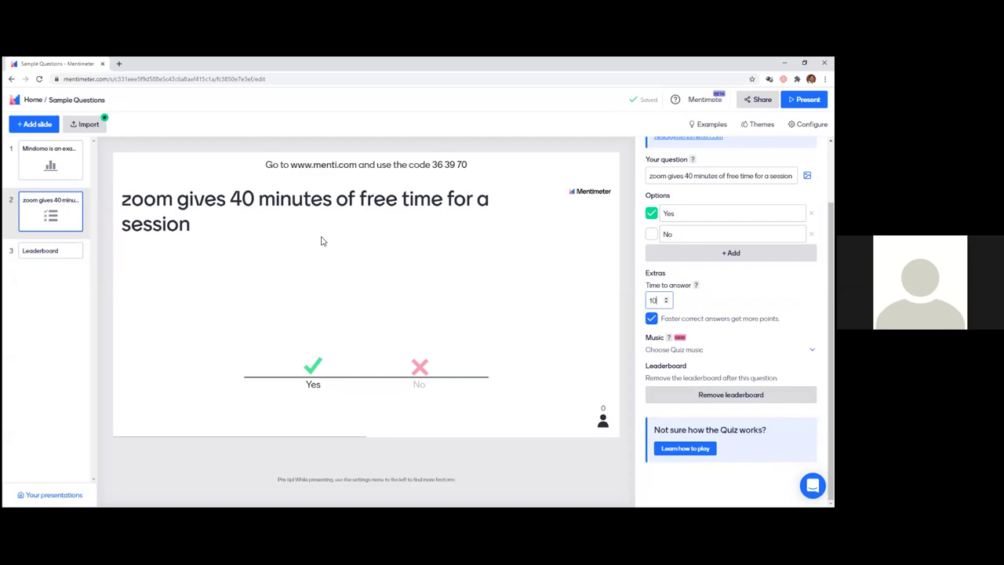
click(33, 99)
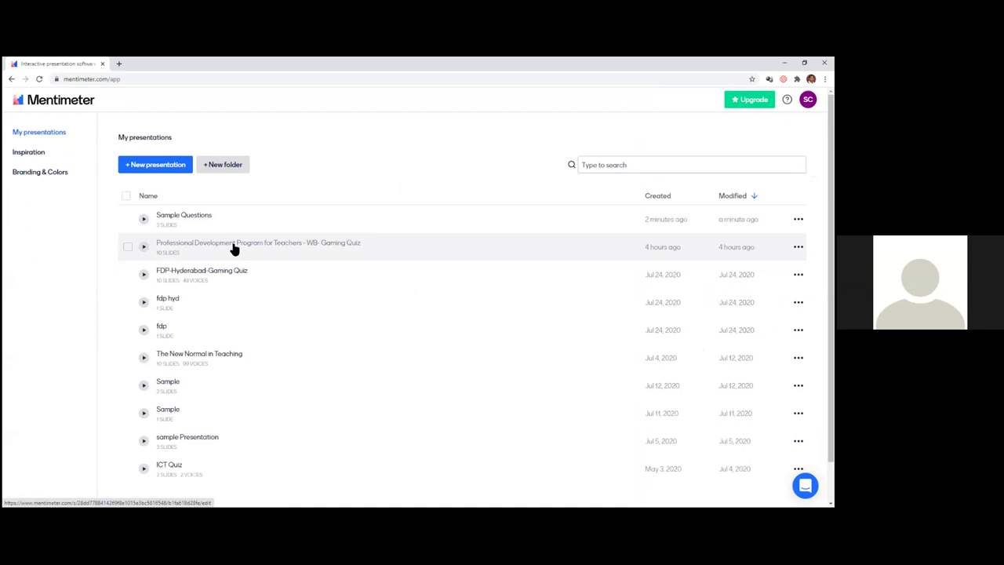
- Open the Gaming Quiz presentation and copy its voting link from the Share dialog
click(234, 248)
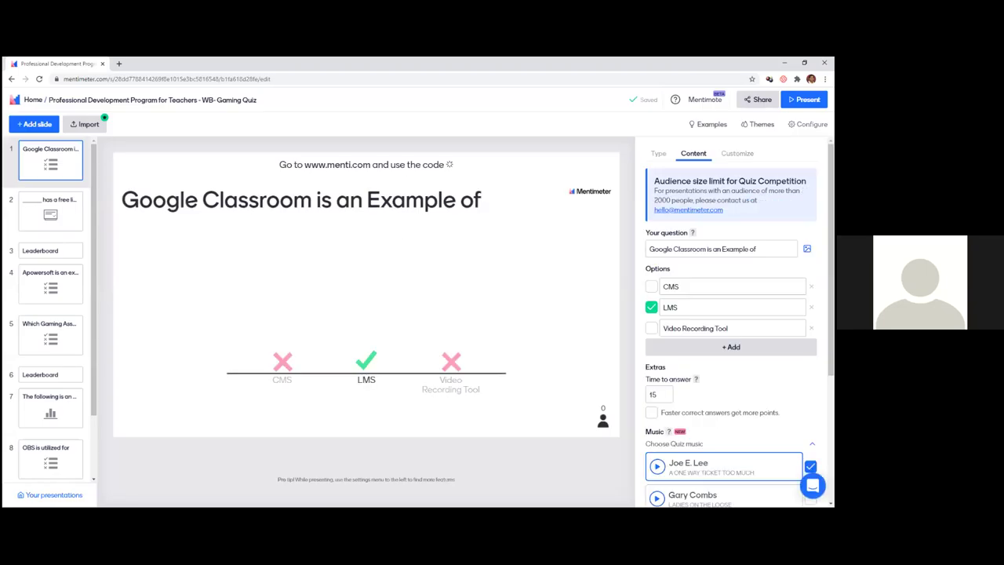
click(758, 100)
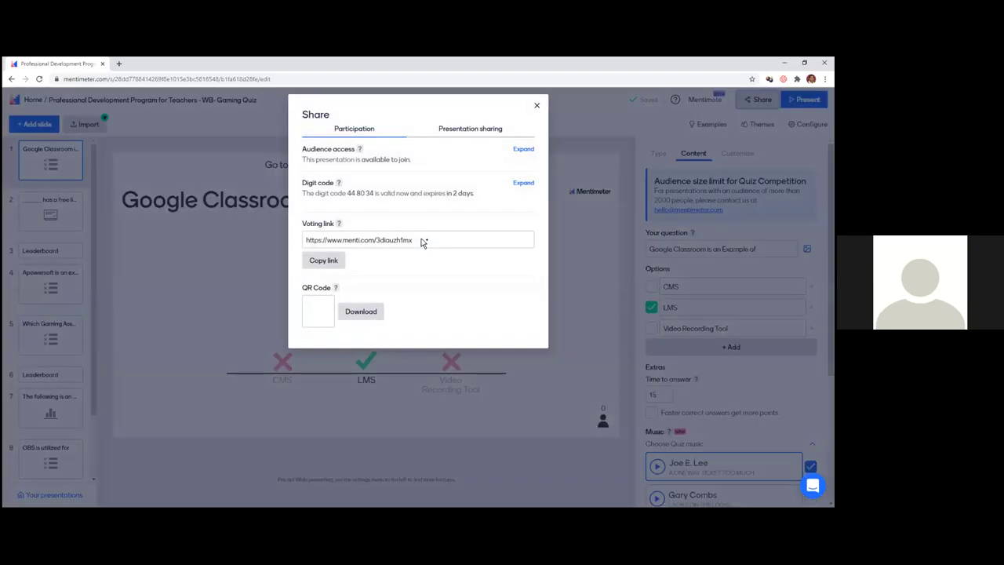
drag(418, 243, 409, 243)
click(330, 268)
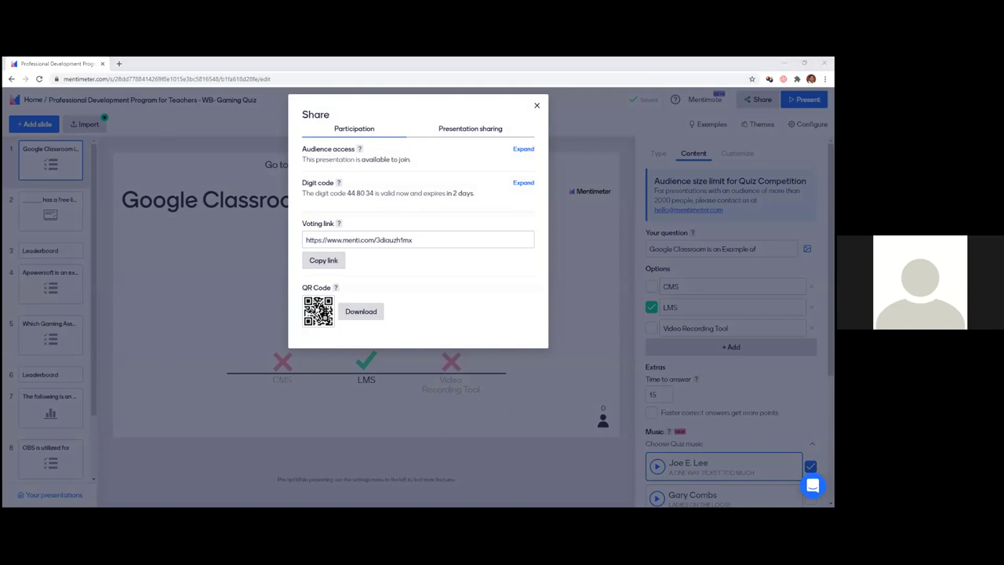
- Close the Share dialog and start the first question's countdown once 49 players have joined
key(Escape)
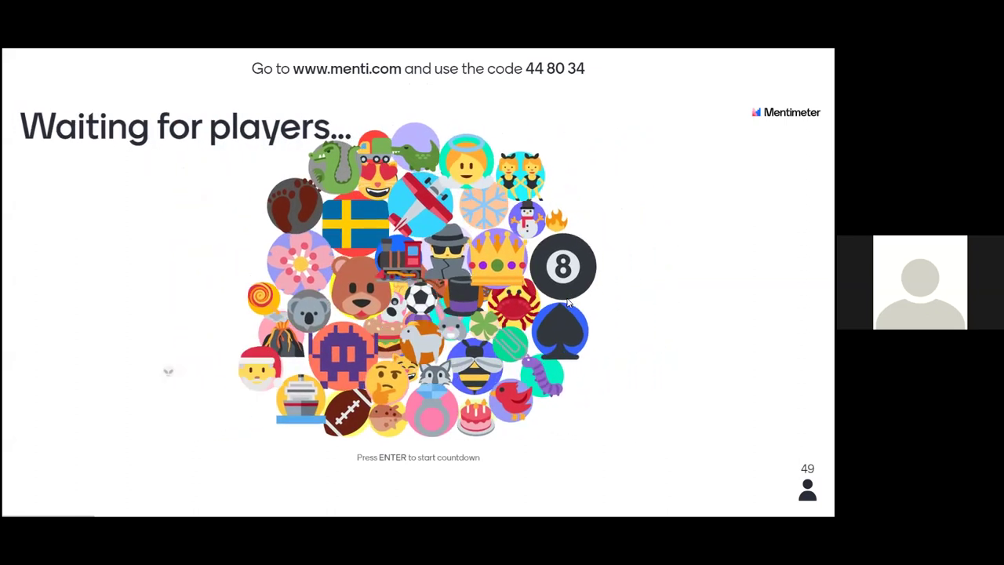
key(Return)
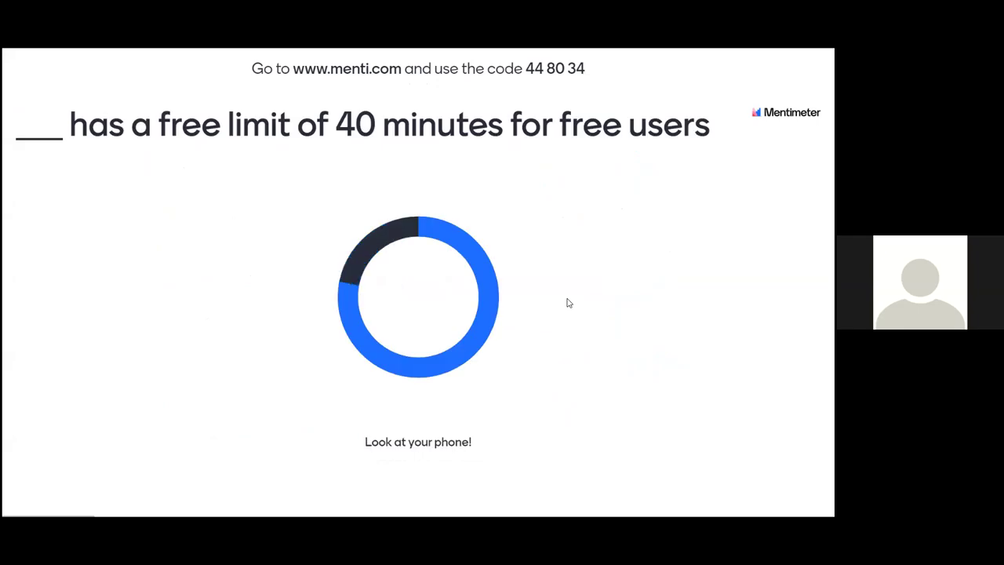